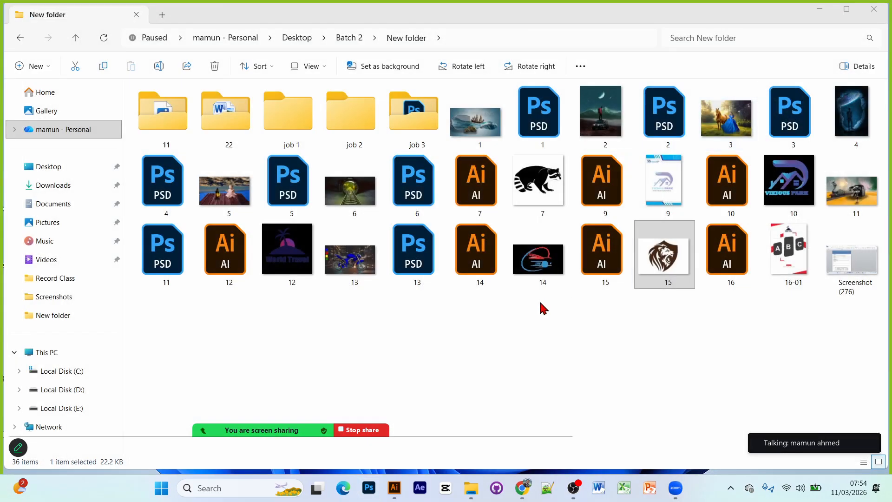
# Step: Switch to Illustrator, create a new 1000 x 1000 px document, and move the floating Color panel clear of the artboard
pyautogui.click(527, 378)
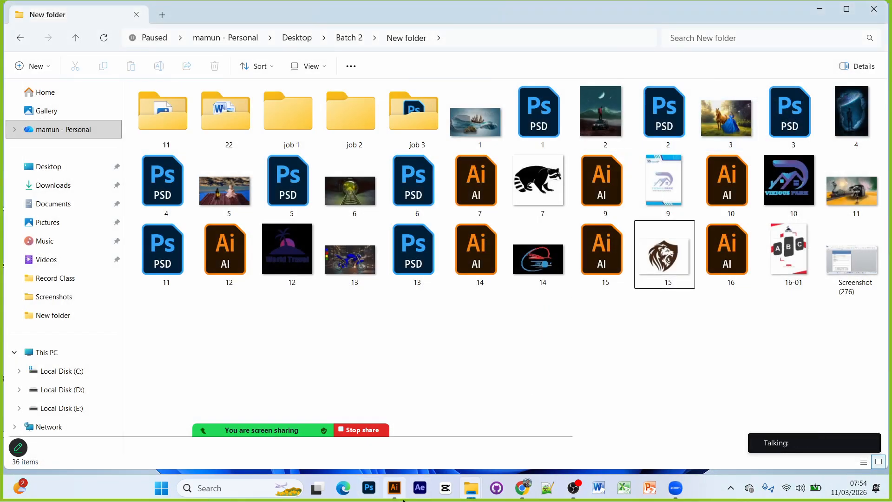
pyautogui.click(394, 488)
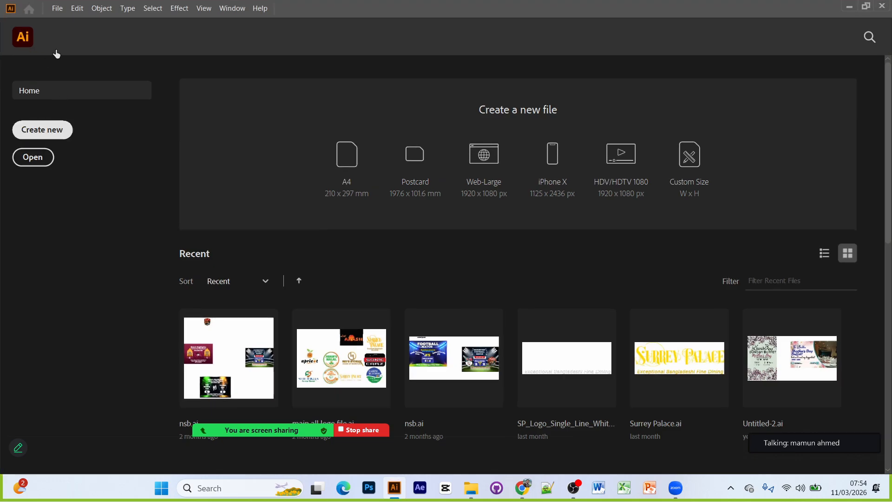
pyautogui.click(57, 8)
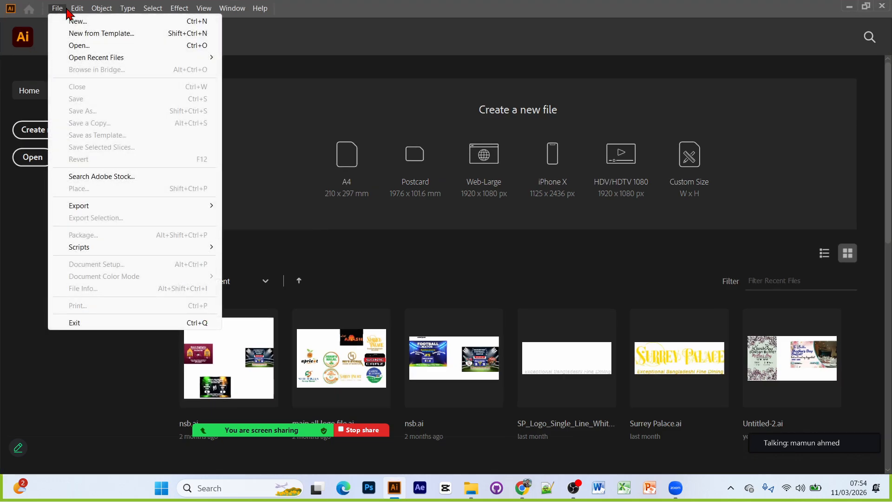
pyautogui.click(82, 23)
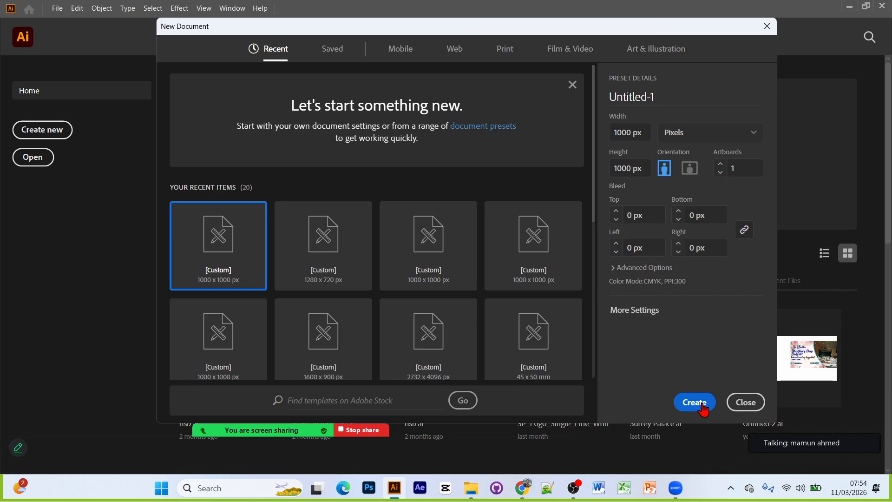
pyautogui.click(703, 407)
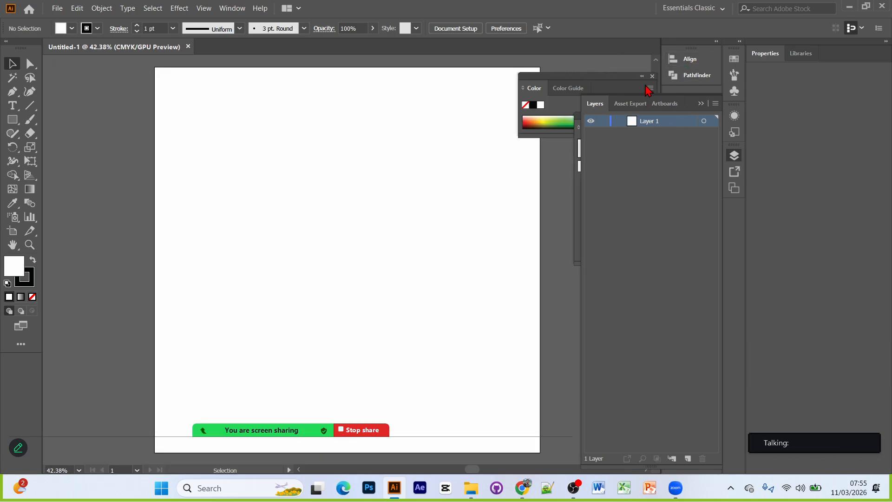
pyautogui.moveTo(628, 81); pyautogui.dragTo(670, 20)
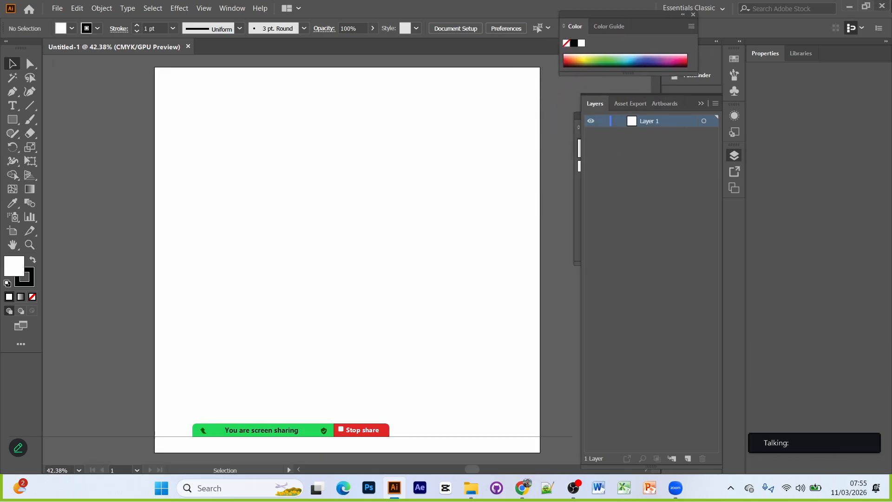
# Step: Bring the lion logo image 15 from the New folder in File Explorer into the Illustrator artboard
pyautogui.click(849, 7)
pyautogui.click(667, 269)
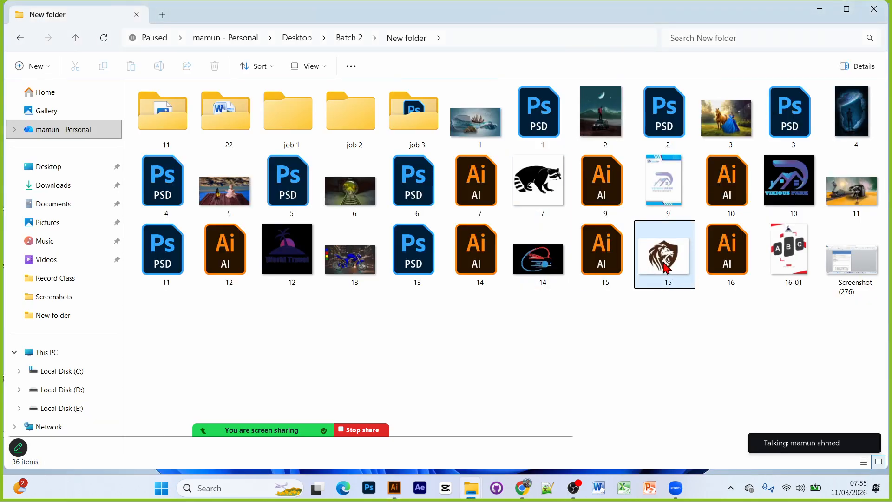
pyautogui.moveTo(667, 268); pyautogui.dragTo(313, 305)
pyautogui.click(466, 275)
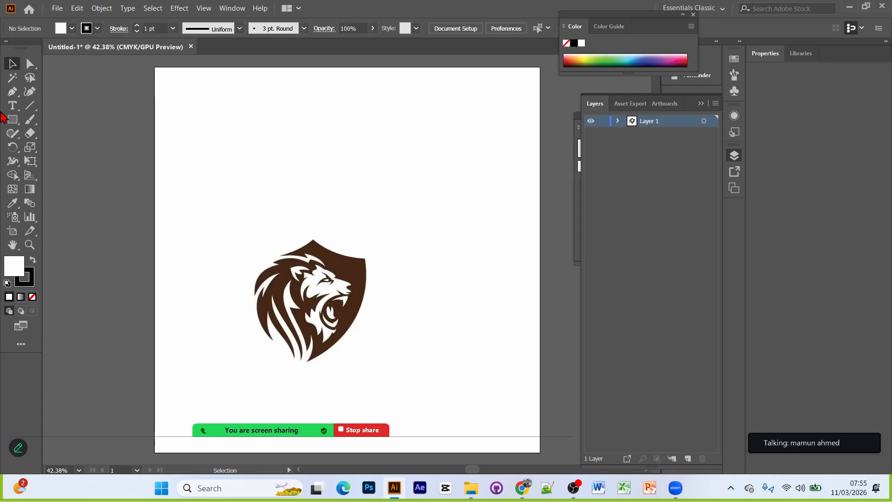
pyautogui.click(57, 8)
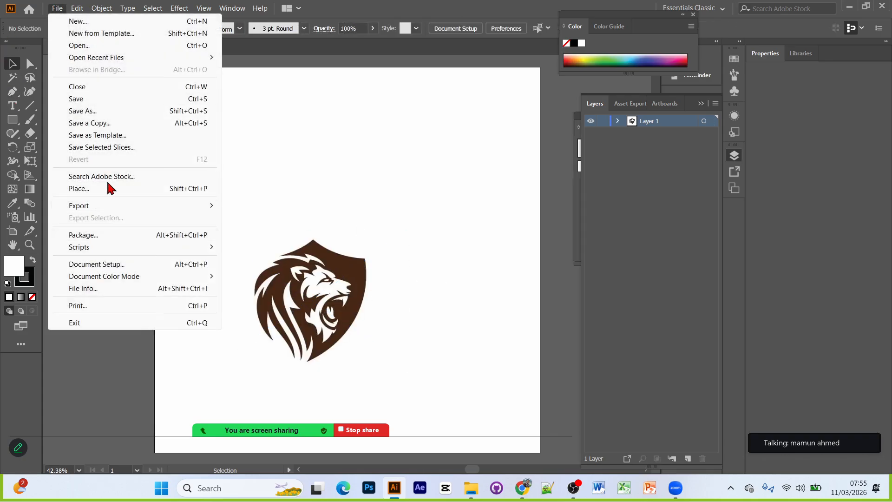
pyautogui.click(514, 231)
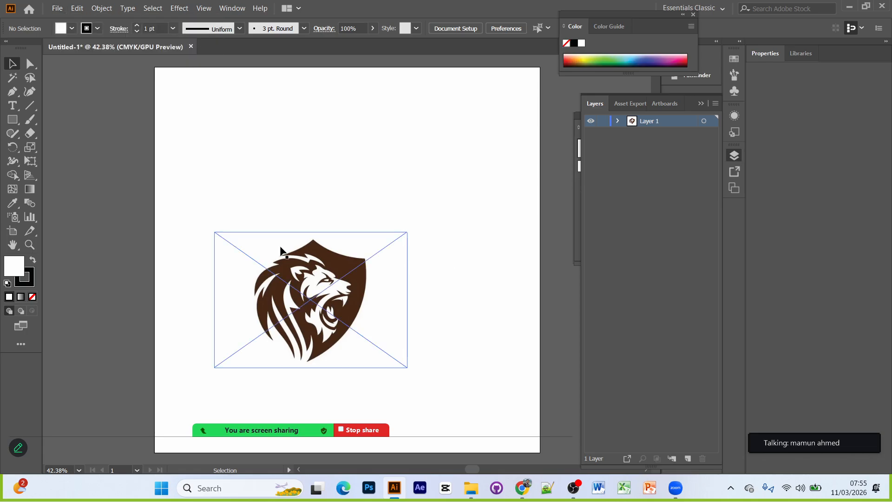
pyautogui.click(58, 8)
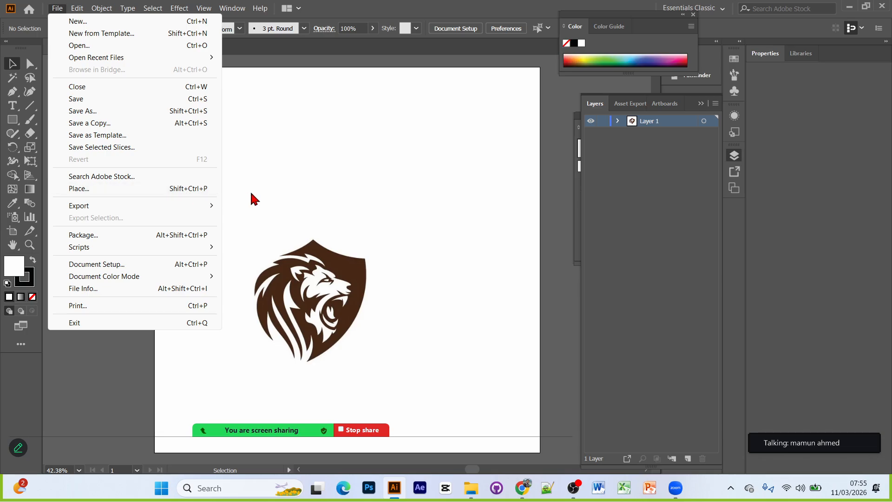
pyautogui.click(400, 211)
# Step: Enlarge the lion logo image until it overlaps the artboard's sides, center it on the artboard, and deselect it
pyautogui.hotkey('ctrl', '-')
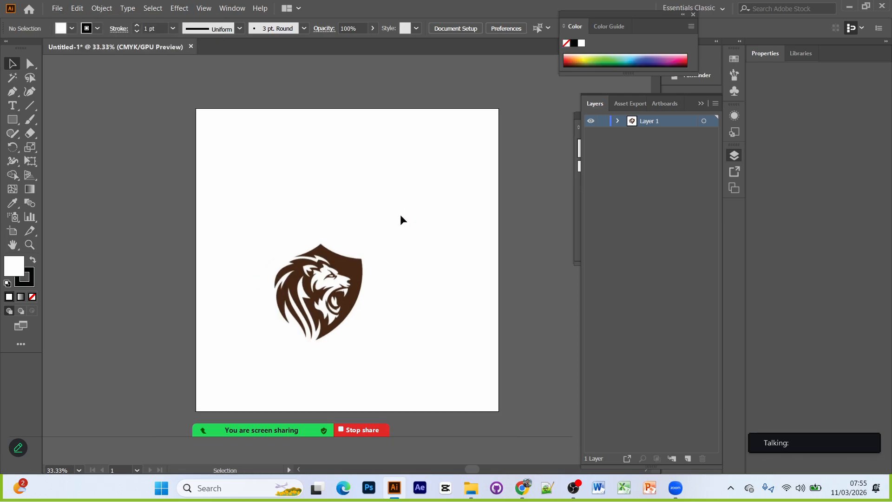
pyautogui.moveTo(325, 312); pyautogui.dragTo(335, 280)
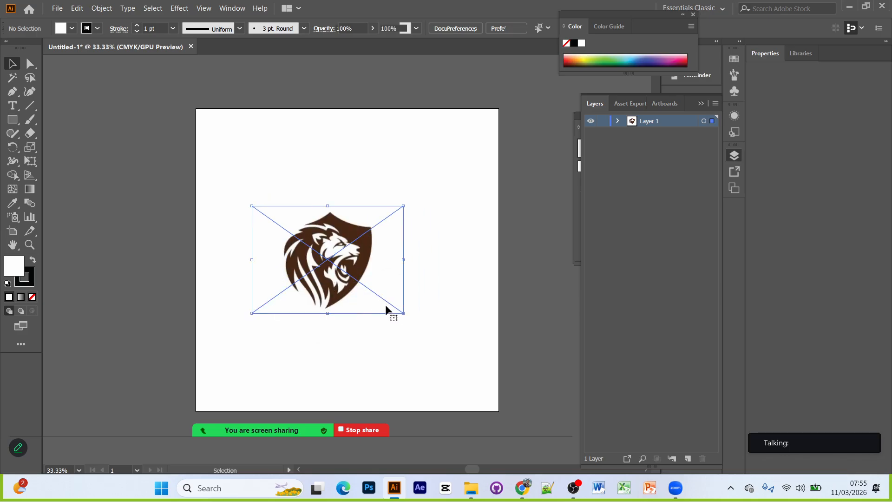
pyautogui.moveTo(404, 312); pyautogui.dragTo(519, 414)
pyautogui.moveTo(356, 319); pyautogui.dragTo(381, 315)
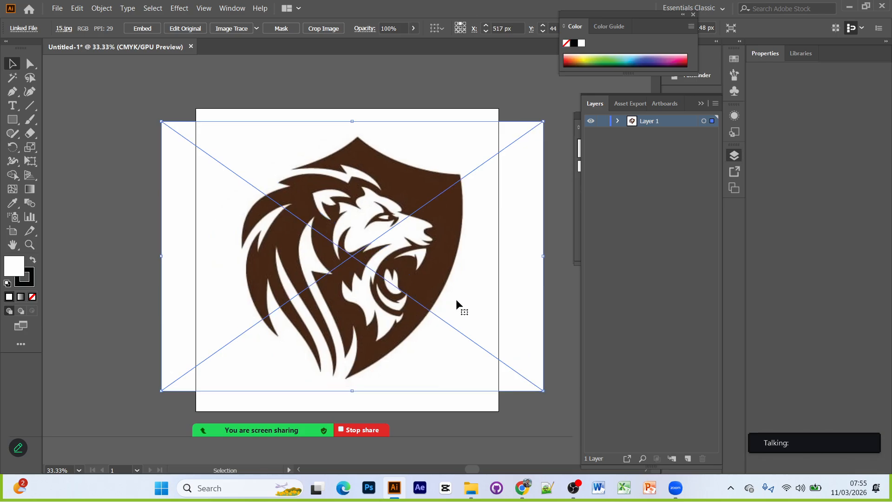
pyautogui.click(285, 85)
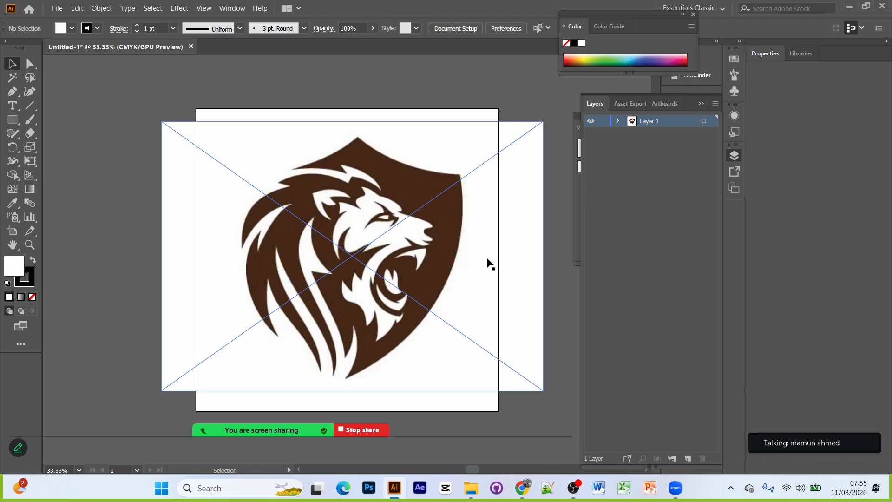
pyautogui.click(181, 167)
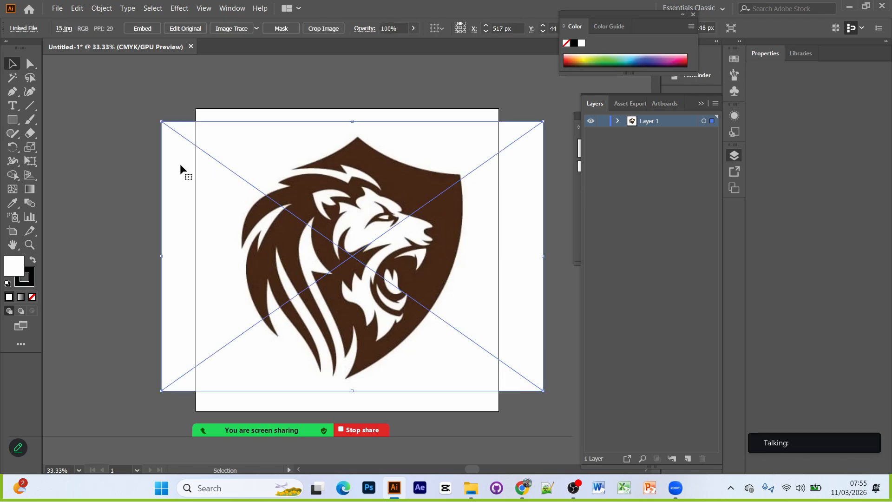
pyautogui.hotkey('ctrl', 'shift', 'a')
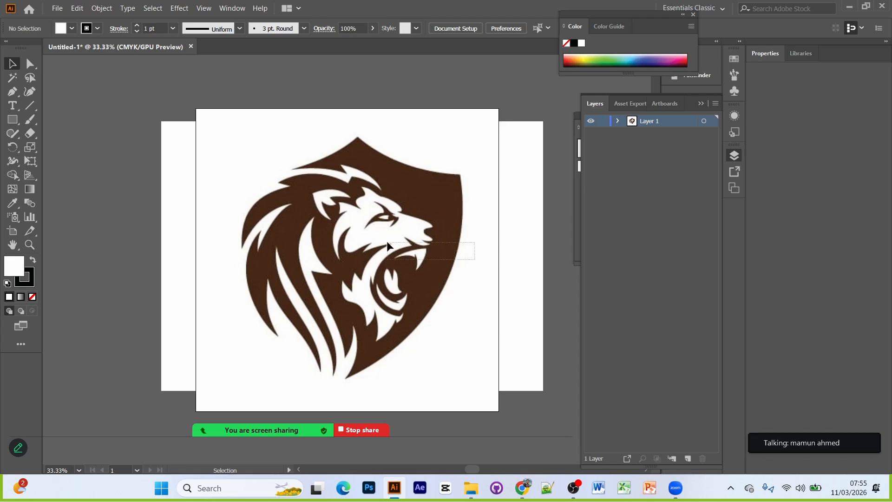
# Step: With the Pen tool, trace the shield's upper edge from its left tip over the peak to the right corner, making corner anchors at both
pyautogui.hotkey('ctrl', '=')
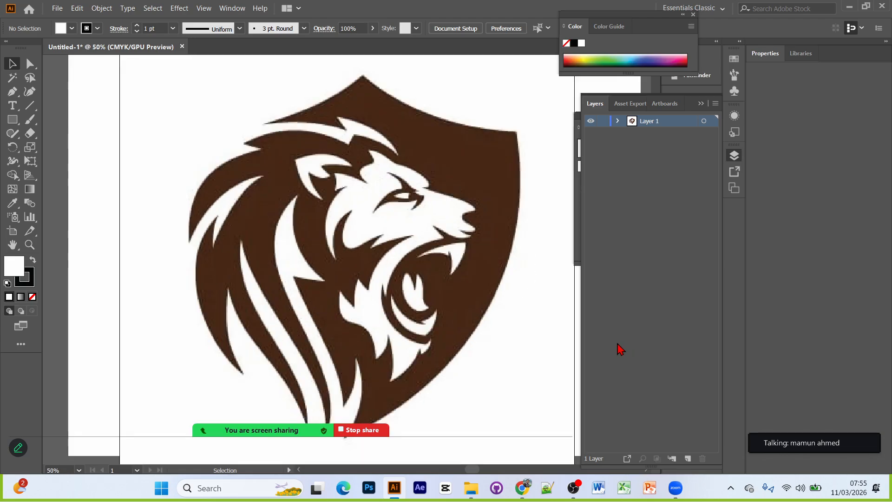
pyautogui.scroll(-1, 366, 322)
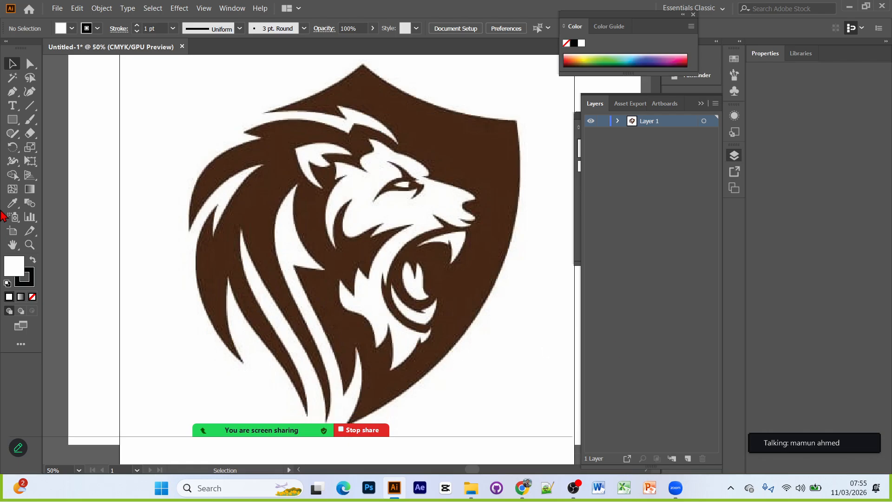
pyautogui.click(14, 93)
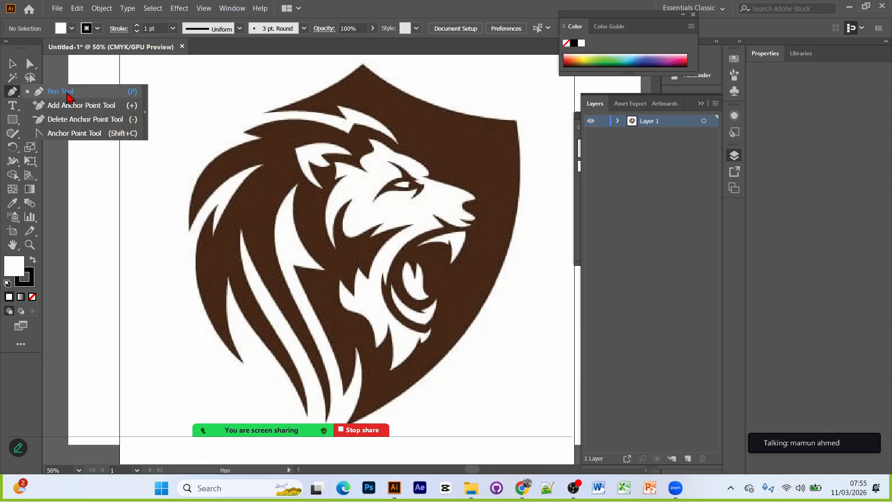
pyautogui.scroll(5, 286, 193)
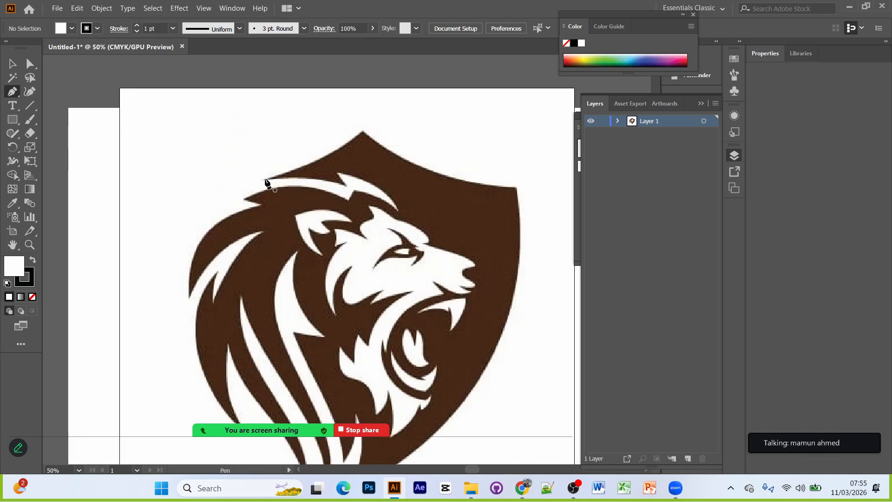
pyautogui.click(265, 179)
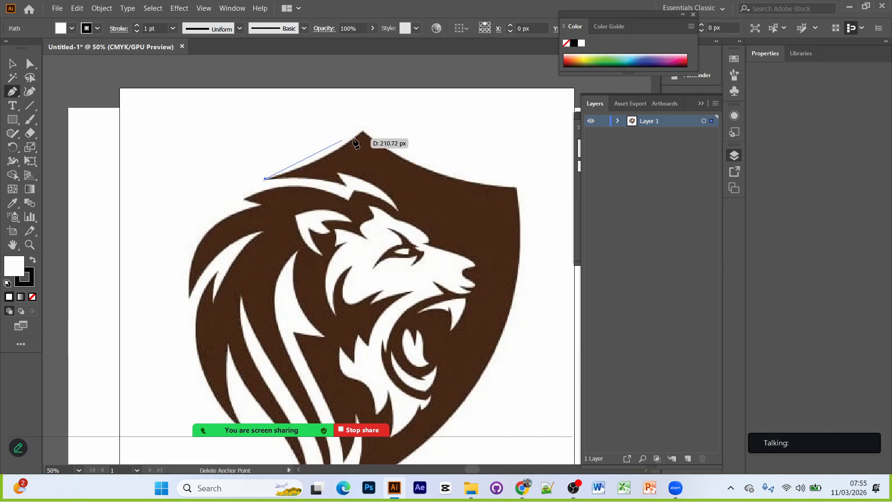
pyautogui.moveTo(362, 131); pyautogui.dragTo(400, 95)
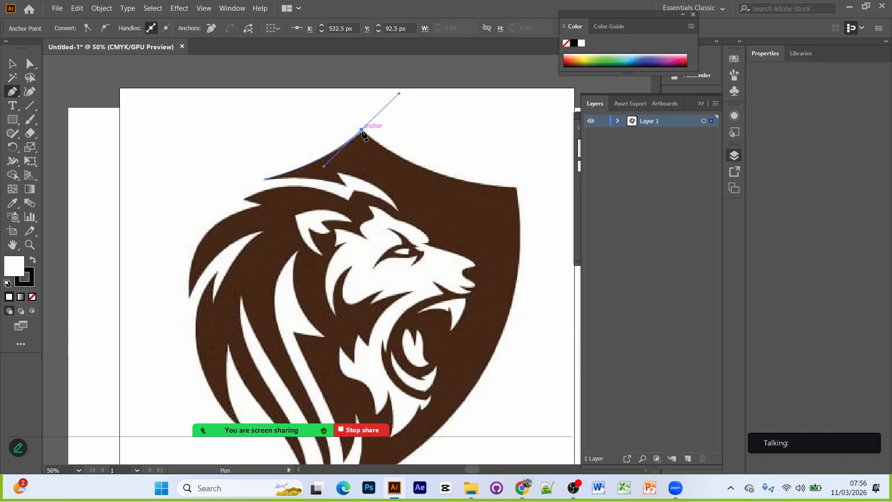
pyautogui.click(363, 132)
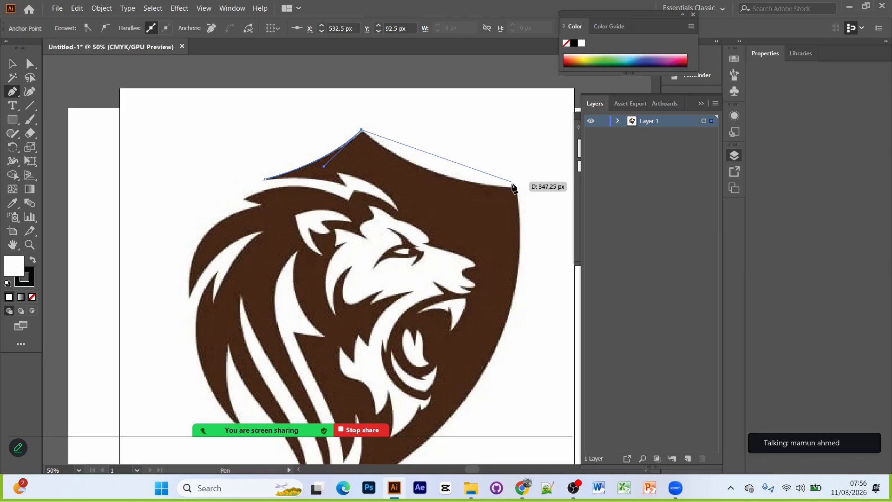
pyautogui.moveTo(517, 188); pyautogui.dragTo(616, 194)
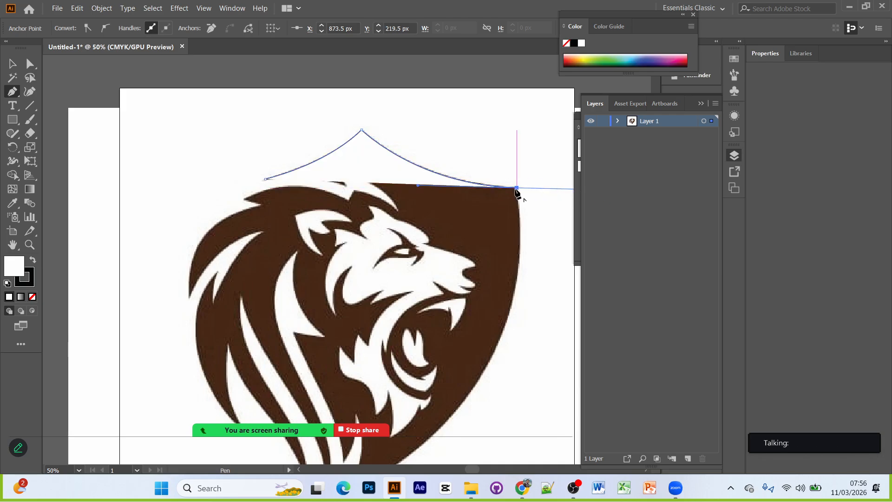
pyautogui.click(516, 188)
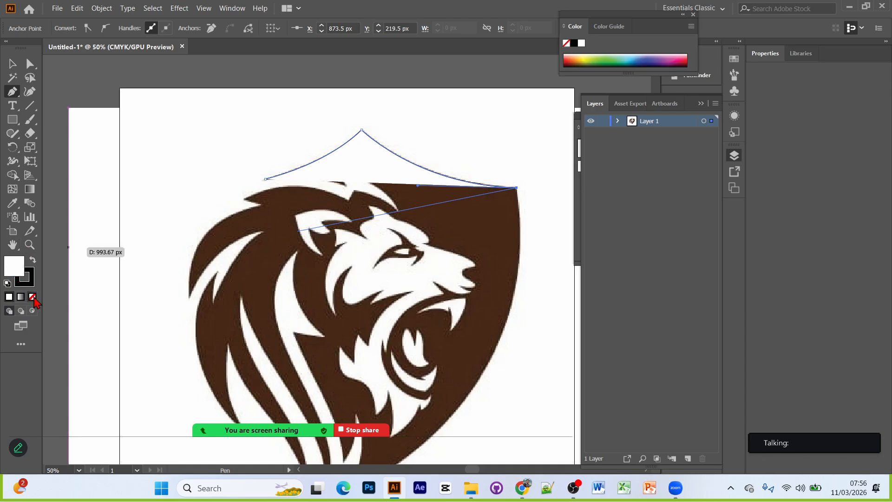
# Step: Set the path's fill to none and continue tracing down the shield's right edge with two curved segments toward the bottom tip
pyautogui.click(32, 297)
pyautogui.scroll(-1, 492, 326)
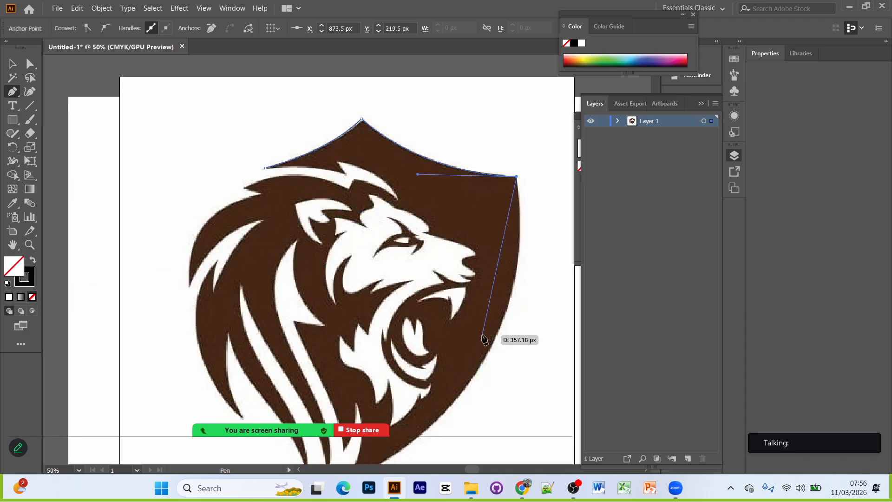
pyautogui.moveTo(510, 296); pyautogui.dragTo(488, 368)
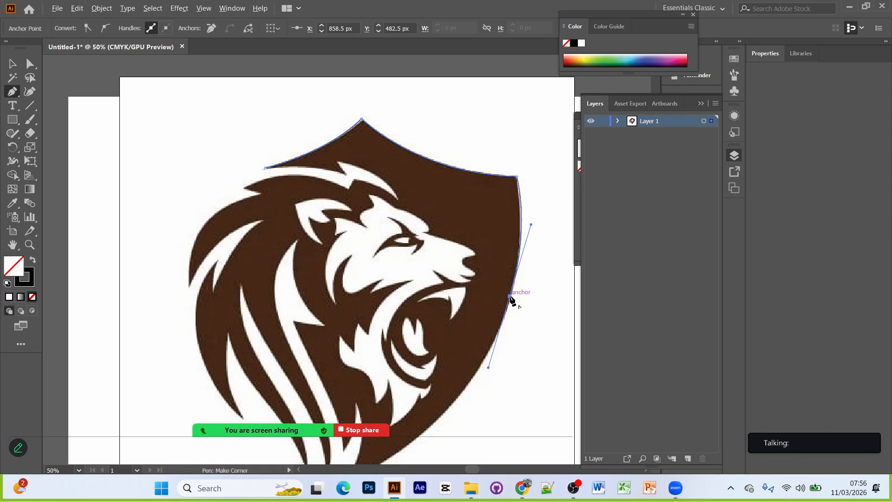
pyautogui.click(510, 296)
pyautogui.scroll(-3, 498, 312)
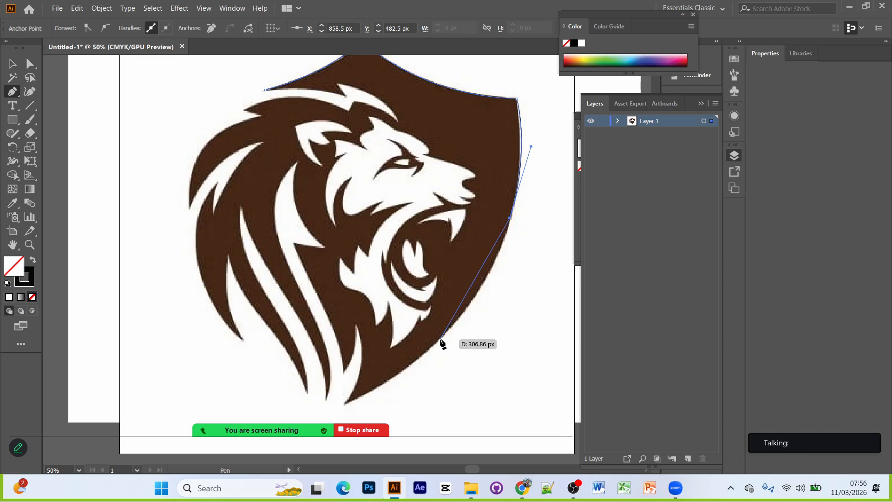
pyautogui.moveTo(442, 341); pyautogui.dragTo(386, 395)
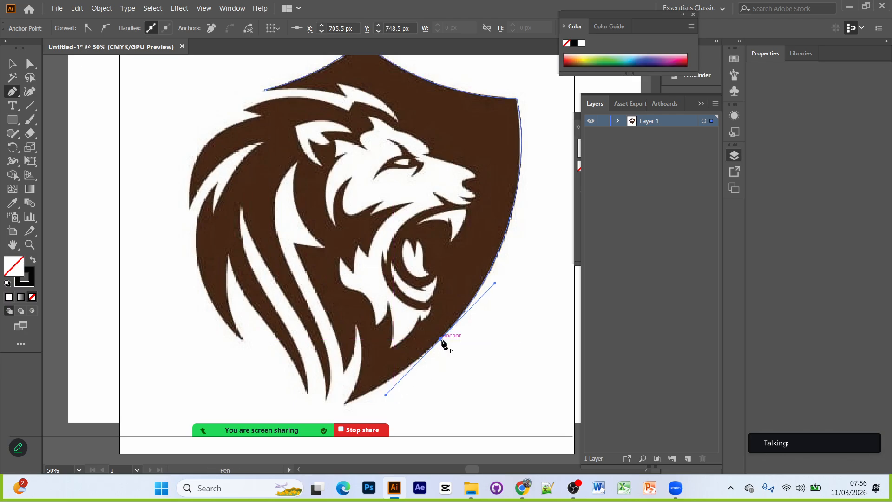
pyautogui.click(441, 340)
pyautogui.scroll(-3, 442, 344)
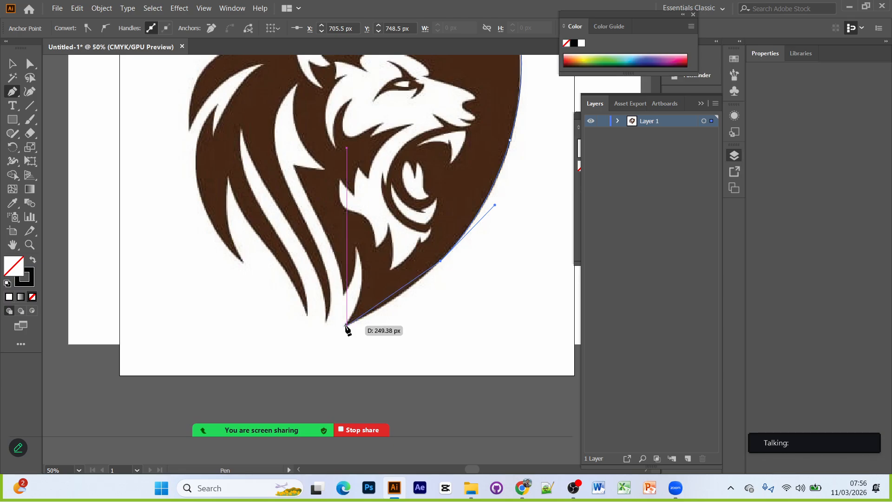
# Step: Continue the path to the shield's bottom tip and trace both sides of the narrow white spike beside it
pyautogui.moveTo(346, 326); pyautogui.dragTo(341, 143)
pyautogui.hotkey('ctrl', '=')
pyautogui.scroll(1, 367, 234)
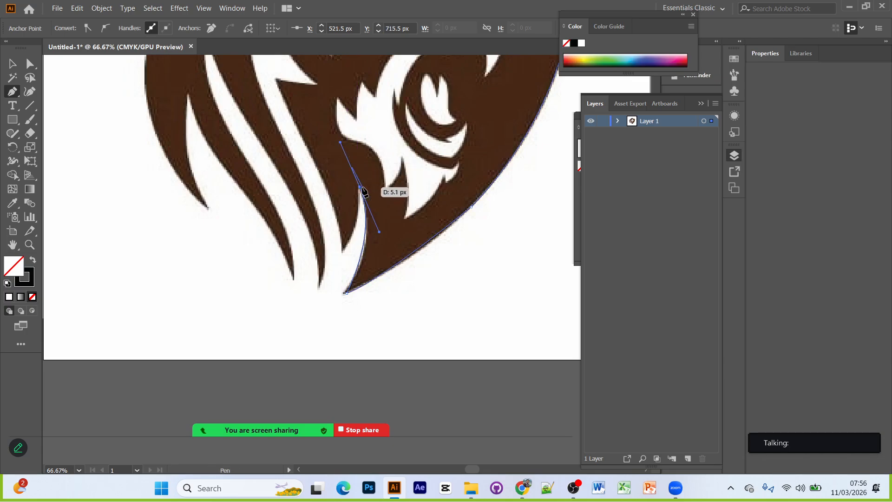
pyautogui.click(361, 187)
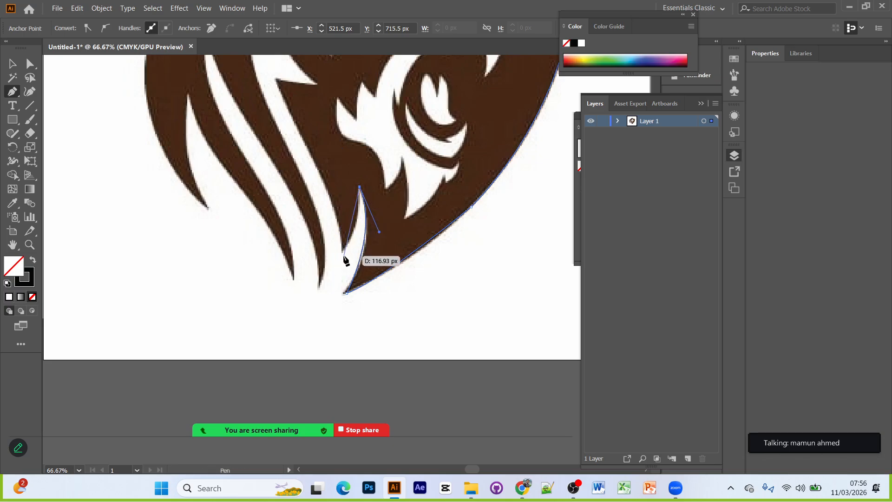
pyautogui.moveTo(343, 250); pyautogui.dragTo(327, 266)
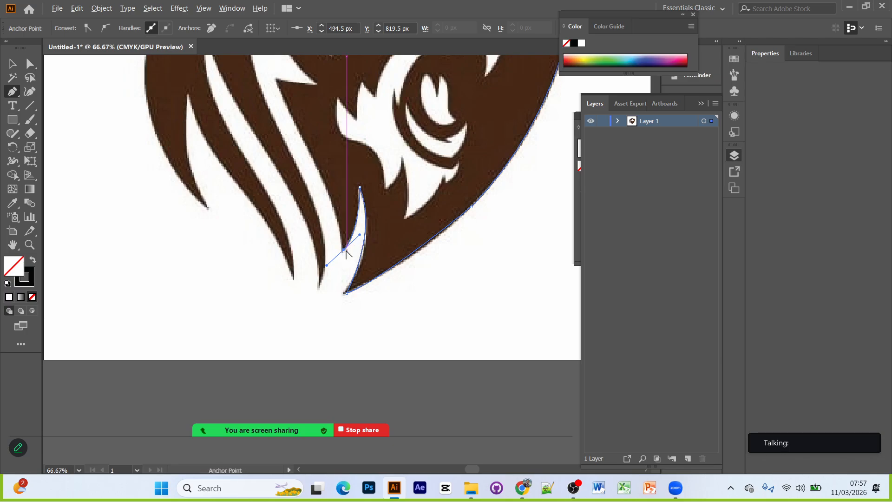
pyautogui.click(344, 252)
pyautogui.scroll(3, 346, 255)
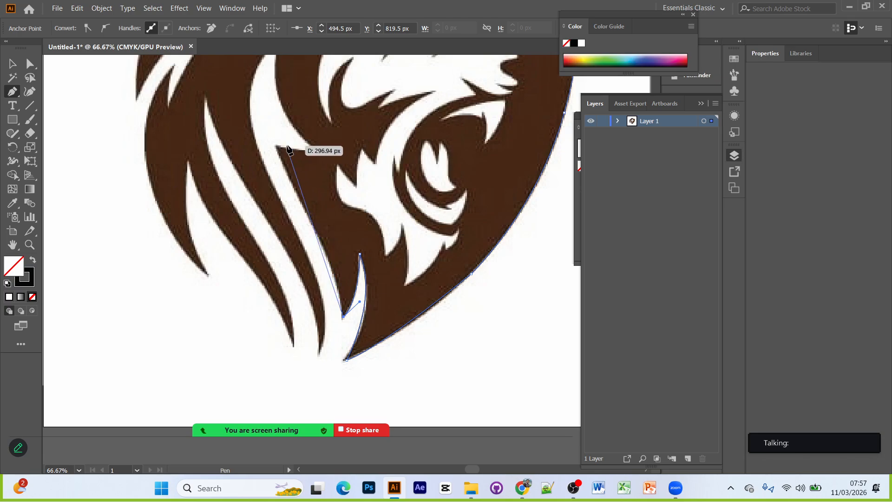
# Step: Continue the path up the right edge of the longest white mane stripe and add corner anchors at both ends of its pointed notch
pyautogui.scroll(4, 291, 158)
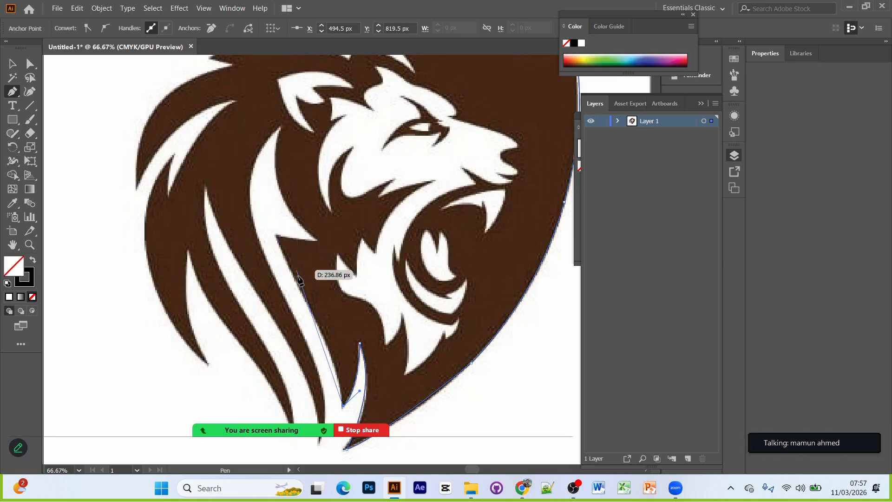
pyautogui.moveTo(302, 298); pyautogui.dragTo(278, 263)
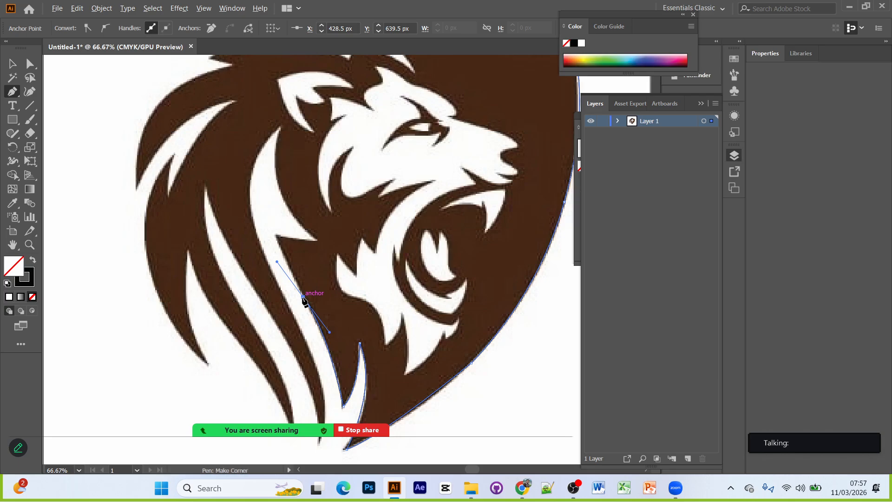
pyautogui.click(303, 298)
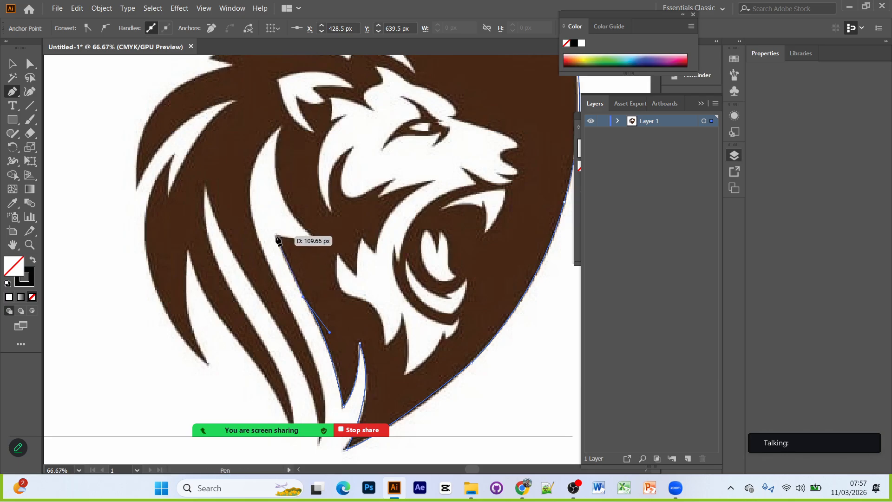
pyautogui.click(275, 235)
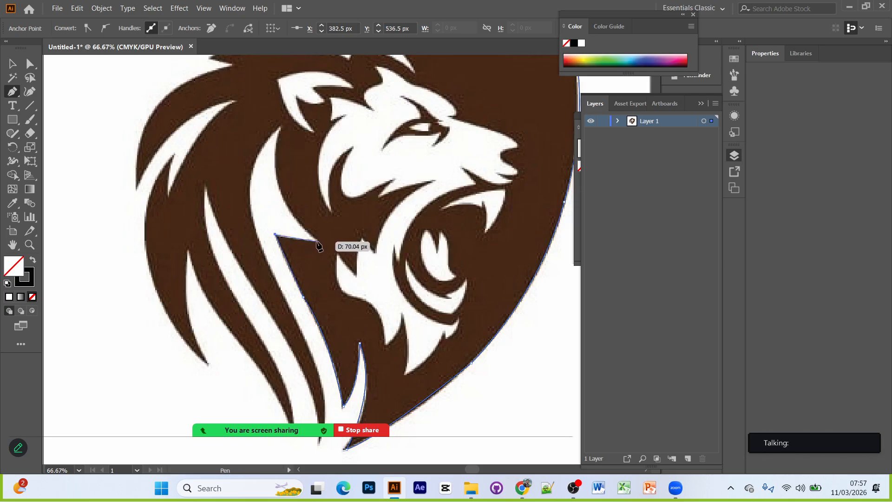
pyautogui.click(316, 240)
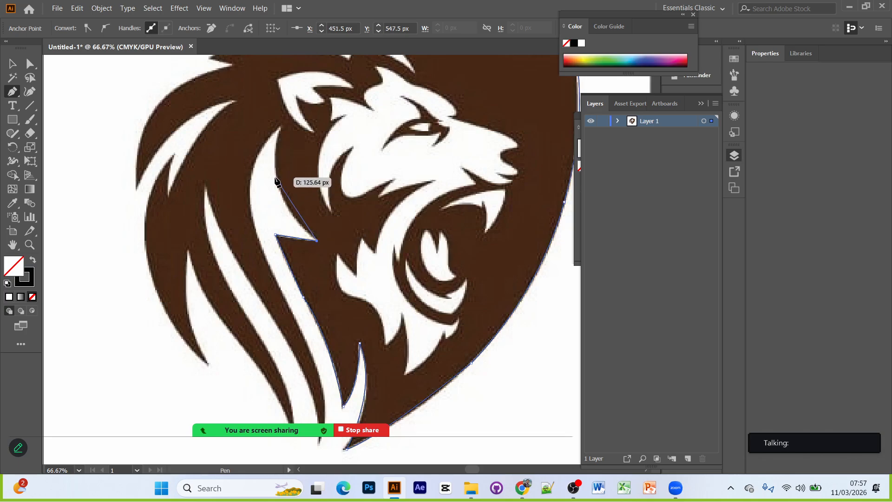
# Step: Trace the curved edge from the notch's outer point up to the white stripe's top tip, ending in a corner anchor
pyautogui.moveTo(276, 178); pyautogui.dragTo(271, 153)
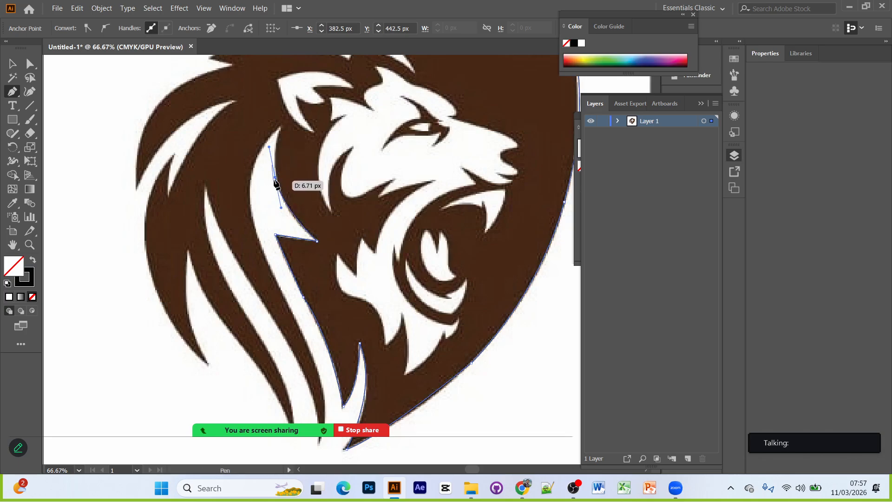
pyautogui.click(276, 178)
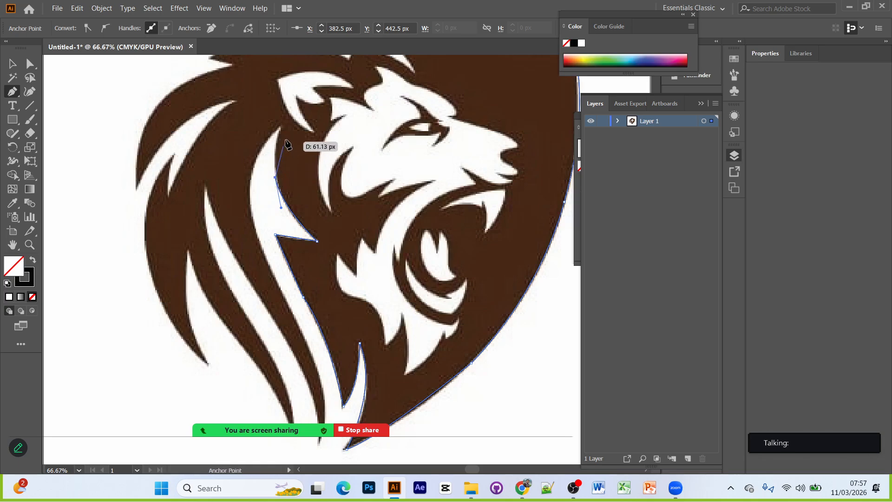
pyautogui.moveTo(280, 129); pyautogui.dragTo(290, 112)
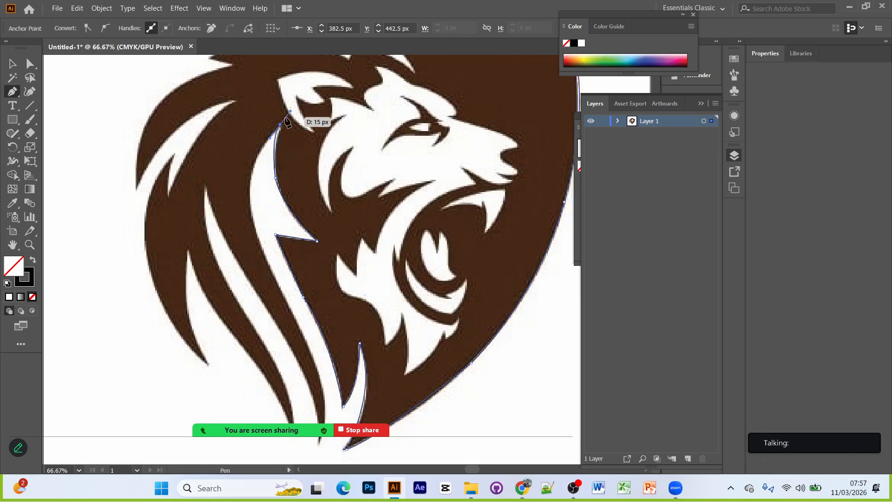
pyautogui.click(280, 126)
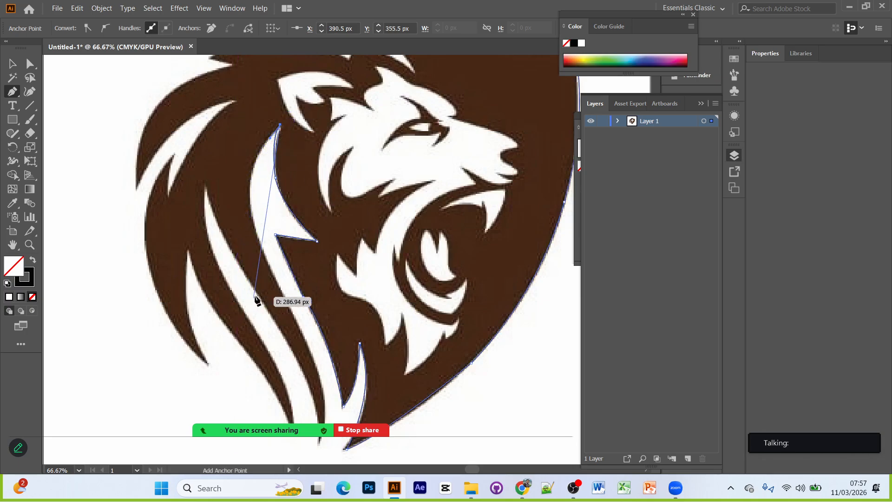
# Step: Trace down the left edge of the same white stripe with two curved segments, making a corner anchor at the second
pyautogui.moveTo(253, 219); pyautogui.dragTo(267, 281)
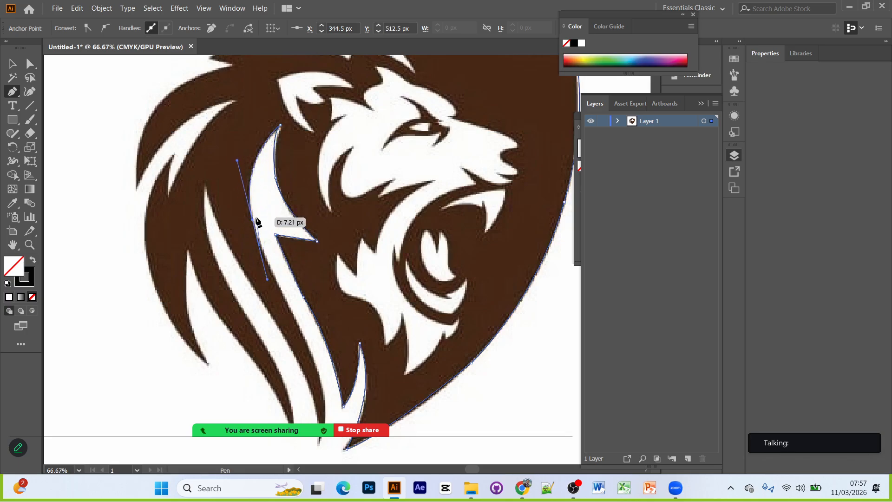
pyautogui.scroll(-3, 319, 377)
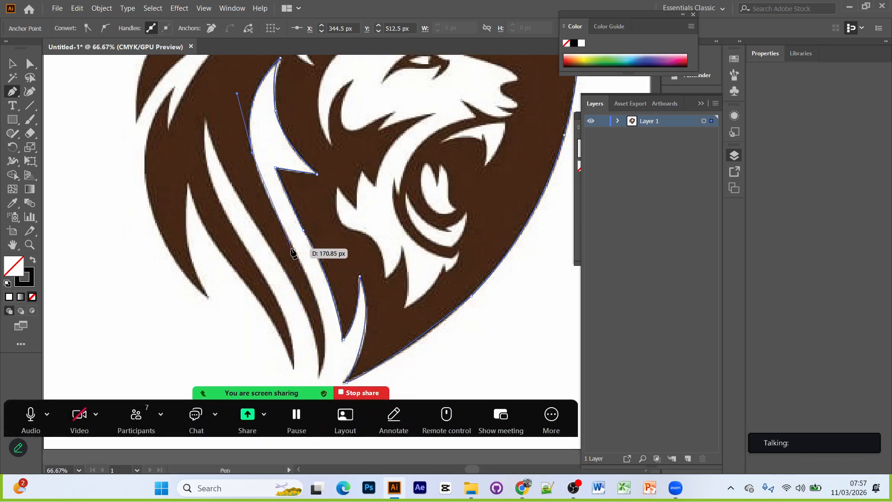
pyautogui.click(292, 249)
pyautogui.moveTo(318, 281); pyautogui.dragTo(314, 283)
pyautogui.click(292, 248)
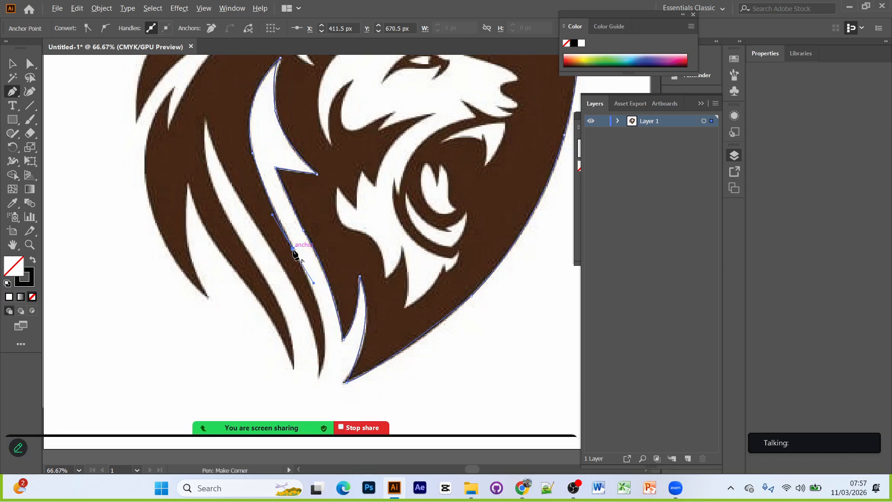
# Step: Continue the path down to the bottom tip of the brown mane strand, ending in a corner anchor
pyautogui.scroll(-3, 302, 256)
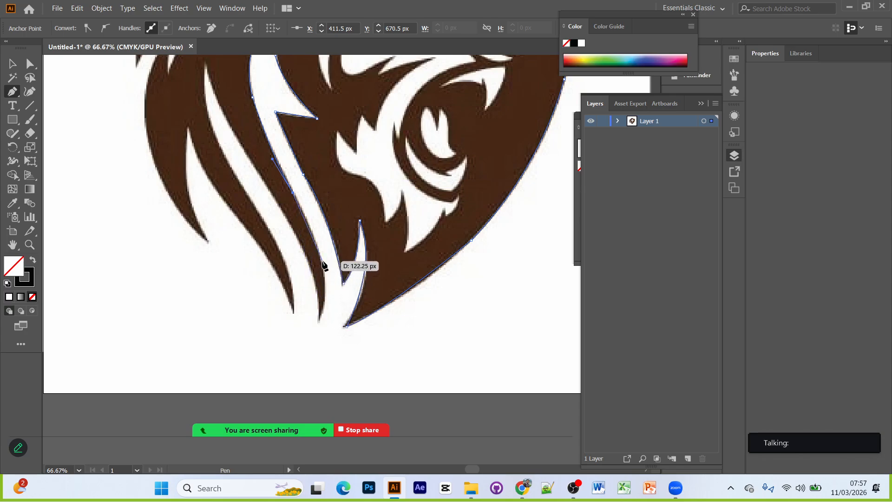
pyautogui.moveTo(322, 262); pyautogui.dragTo(326, 288)
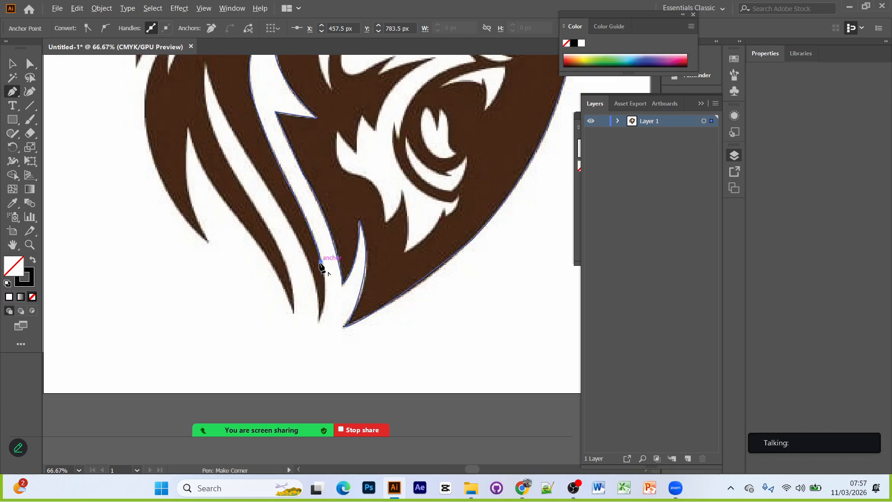
pyautogui.click(320, 263)
pyautogui.click(318, 321)
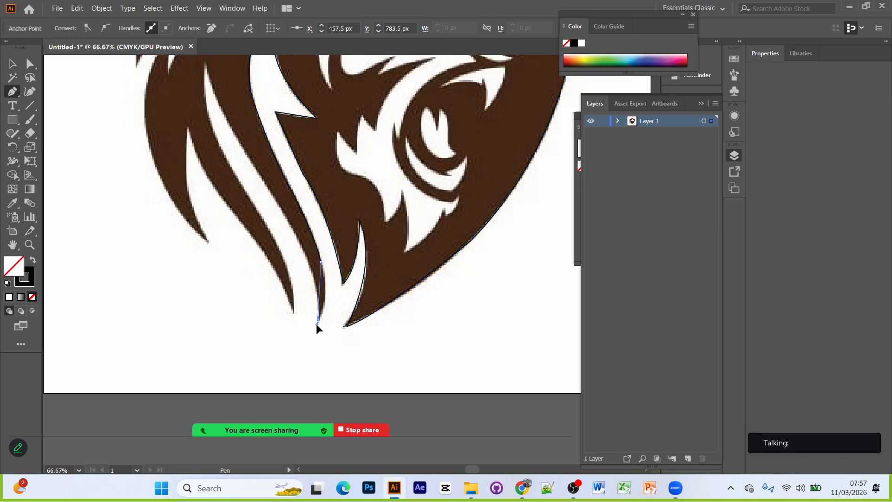
pyautogui.moveTo(310, 337); pyautogui.dragTo(304, 352)
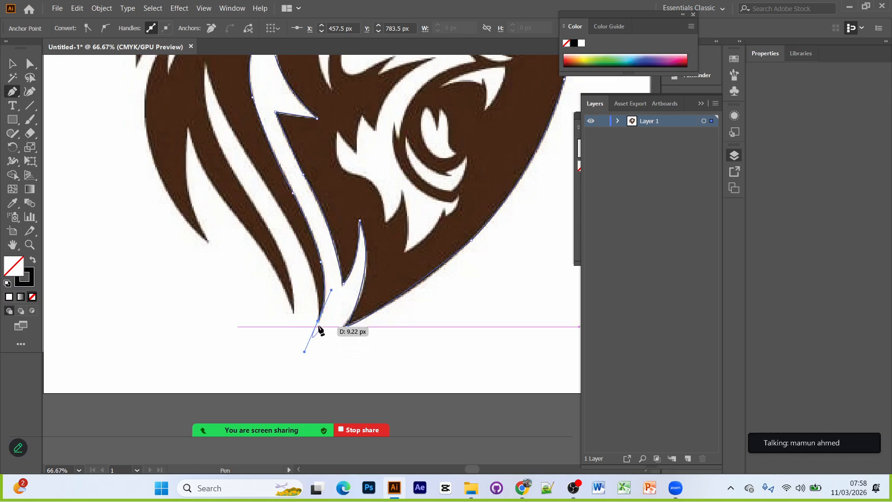
pyautogui.click(319, 321)
# Step: Trace up the brown strand's left edge with curved segments to the top tip of the middle white stripe
pyautogui.scroll(9, 301, 315)
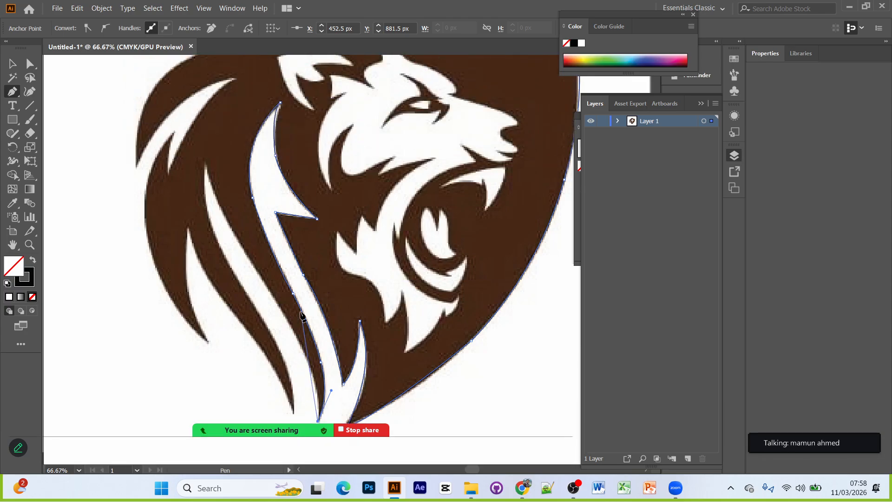
pyautogui.scroll(-5, 302, 315)
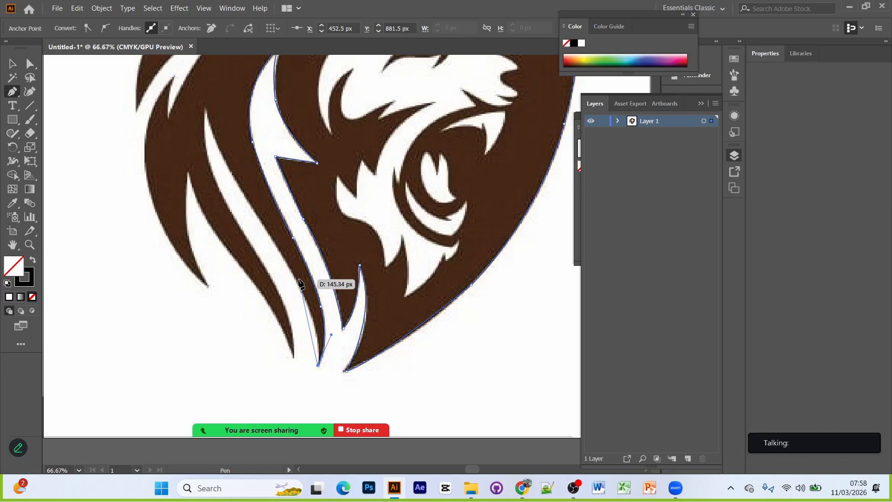
pyautogui.moveTo(298, 280); pyautogui.dragTo(275, 227)
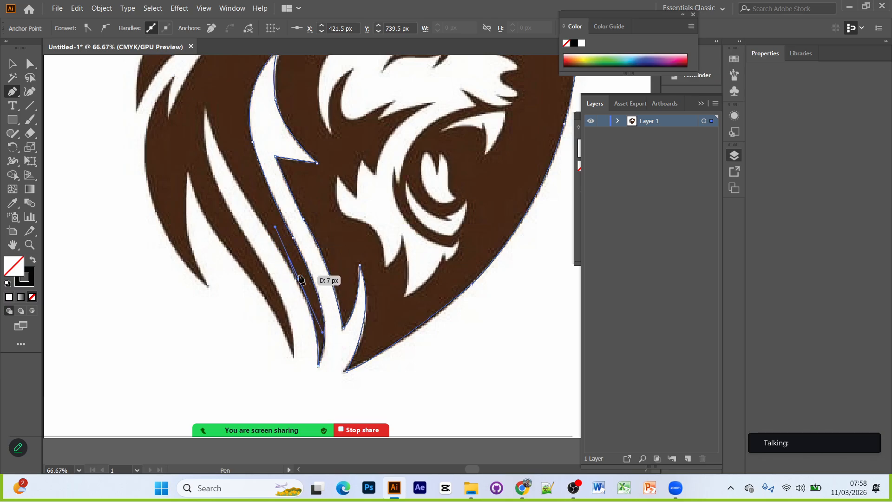
pyautogui.click(299, 280)
pyautogui.scroll(1, 317, 298)
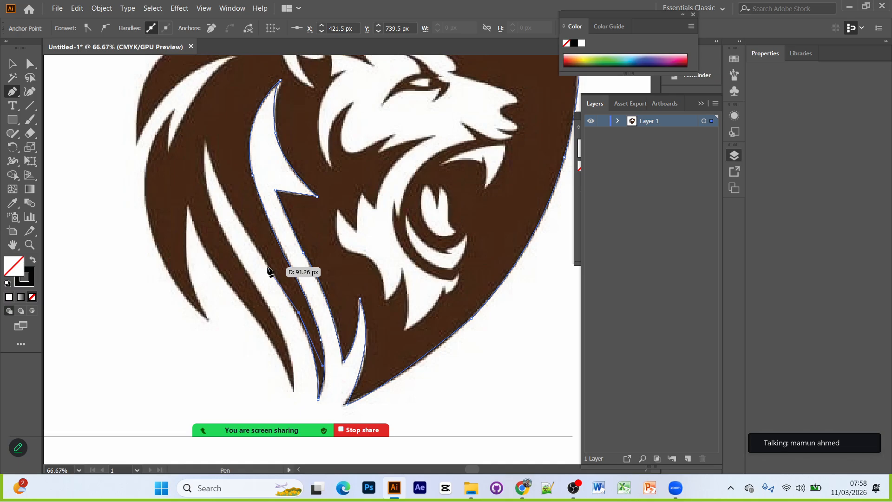
pyautogui.scroll(2, 269, 270)
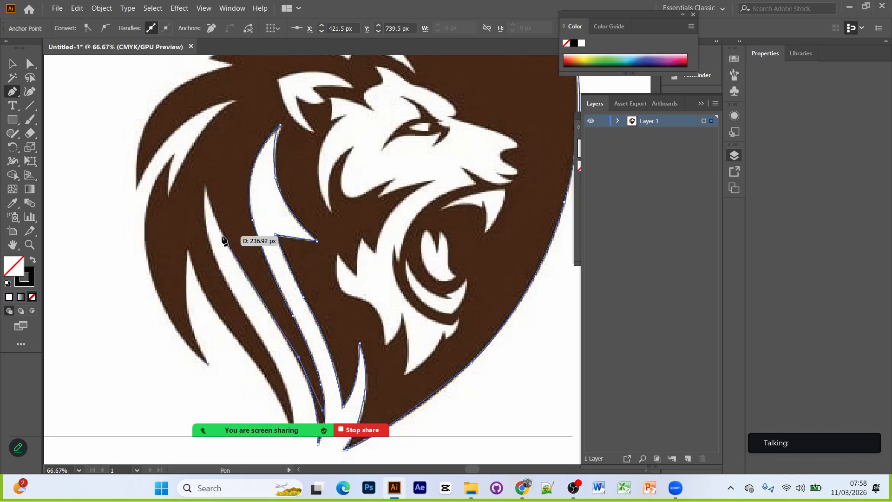
pyautogui.click(237, 257)
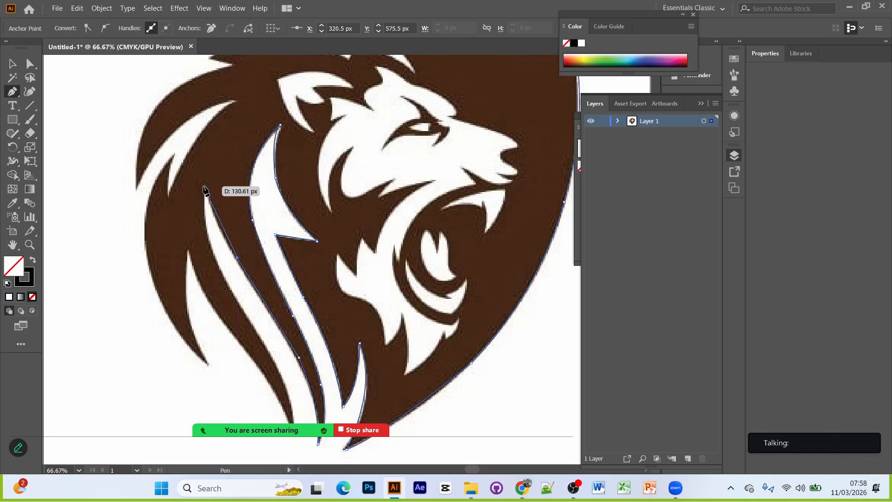
pyautogui.moveTo(204, 185); pyautogui.dragTo(196, 138)
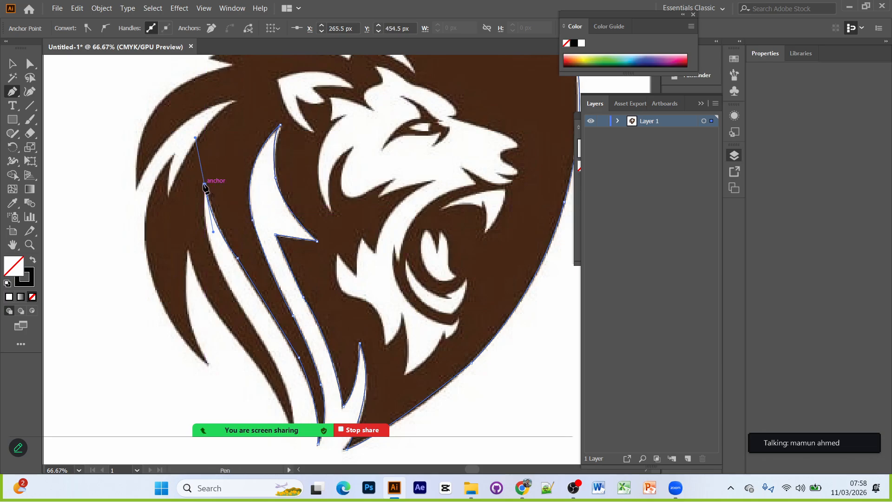
# Step: Trace down the left edge of the middle white stripe to the second brown strand's bottom tip, making a corner anchor there
pyautogui.moveTo(204, 185); pyautogui.dragTo(285, 368)
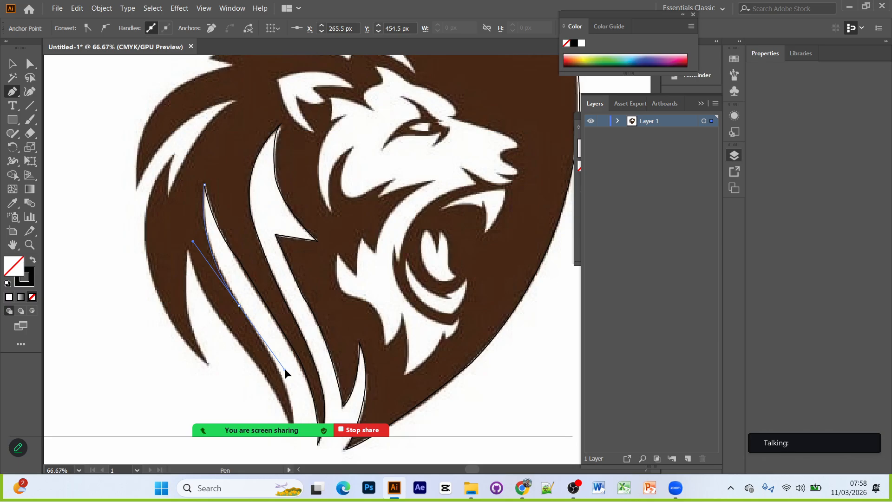
pyautogui.click(240, 309)
pyautogui.scroll(-3, 290, 351)
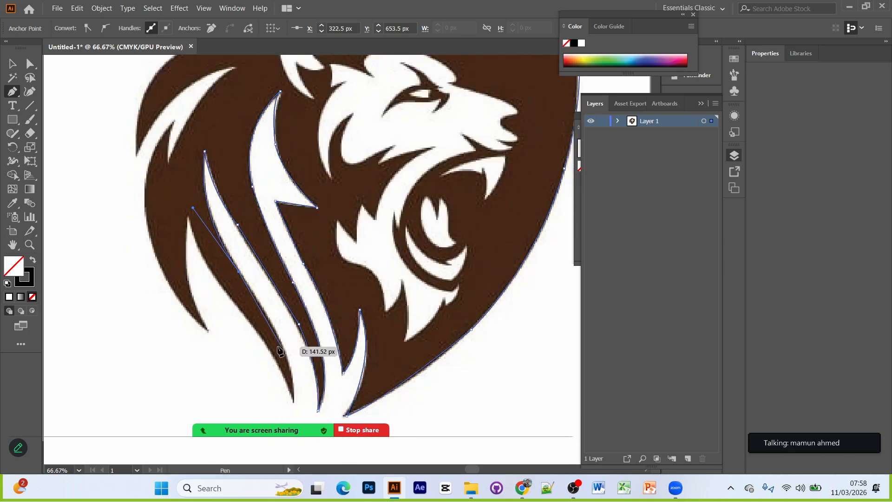
pyautogui.moveTo(293, 299); pyautogui.dragTo(288, 352)
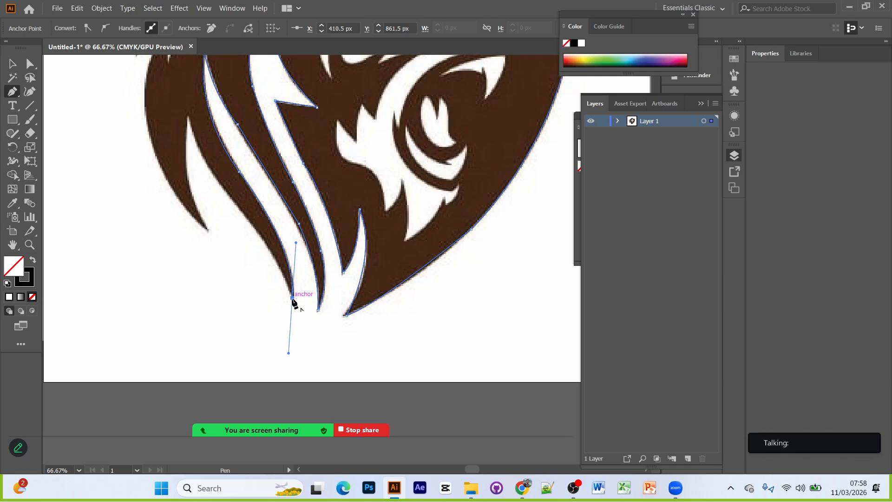
pyautogui.click(293, 299)
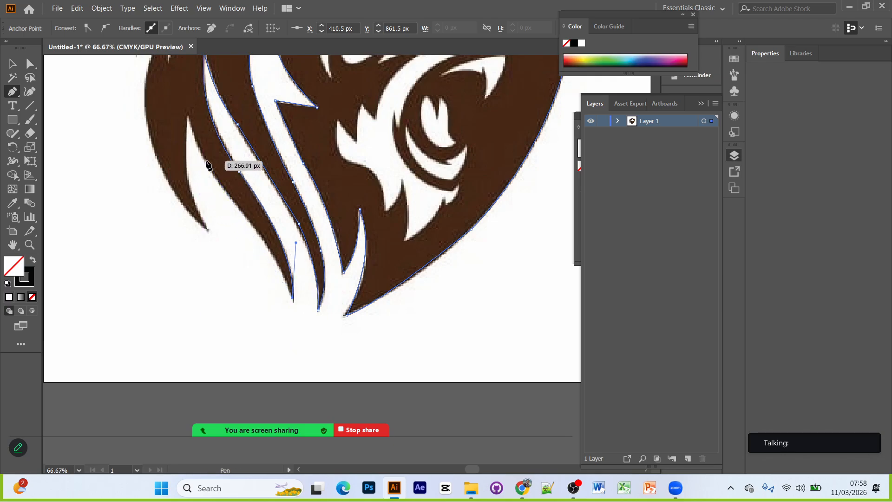
# Step: Trace both edges of the outermost white gap over its top tip down to the outer brown strand's tip, making a corner anchor there
pyautogui.moveTo(206, 160); pyautogui.dragTo(136, 78)
pyautogui.scroll(2, 232, 219)
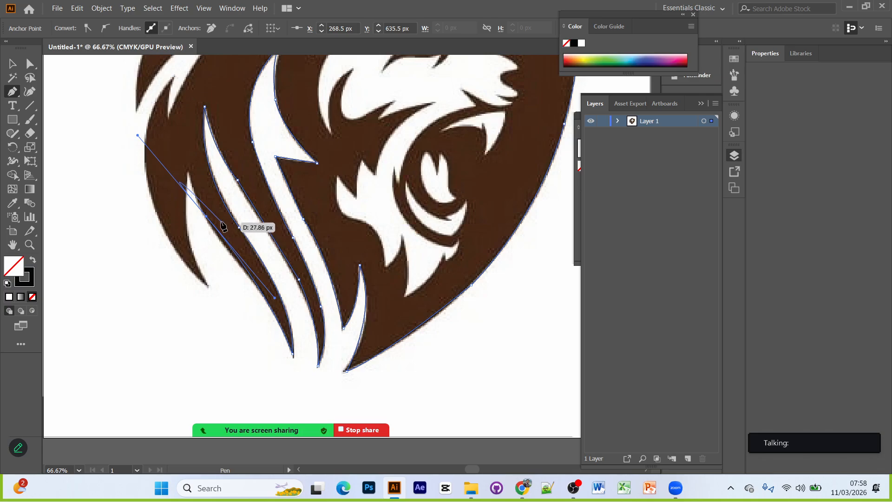
pyautogui.click(206, 215)
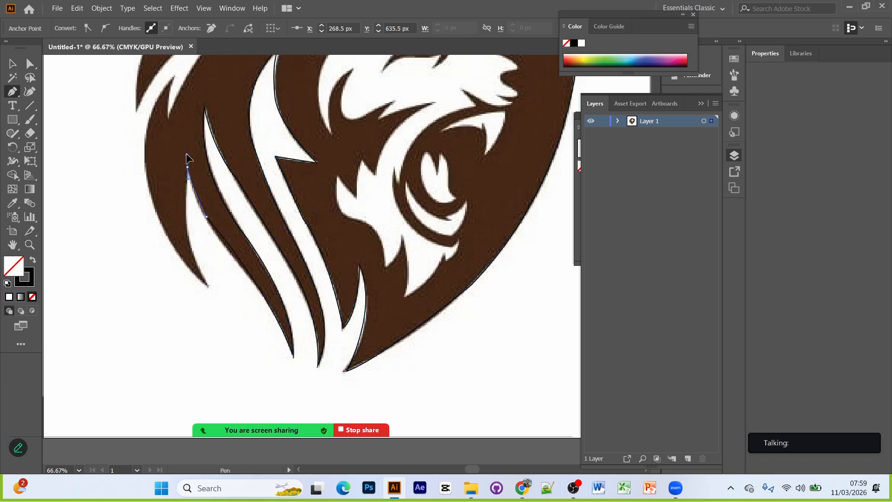
pyautogui.moveTo(187, 167)
pyautogui.mouseDown()
pyautogui.moveTo(189, 154)
pyautogui.moveTo(192, 175)
pyautogui.mouseUp()
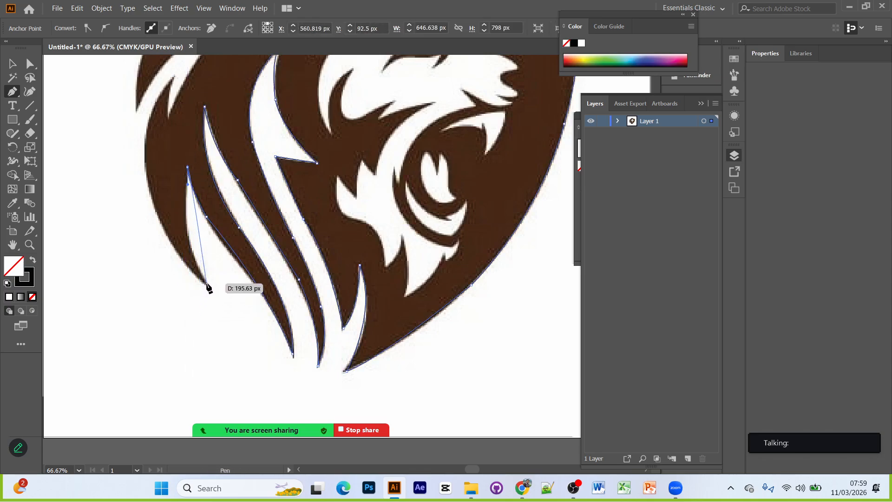
pyautogui.moveTo(207, 286); pyautogui.dragTo(238, 339)
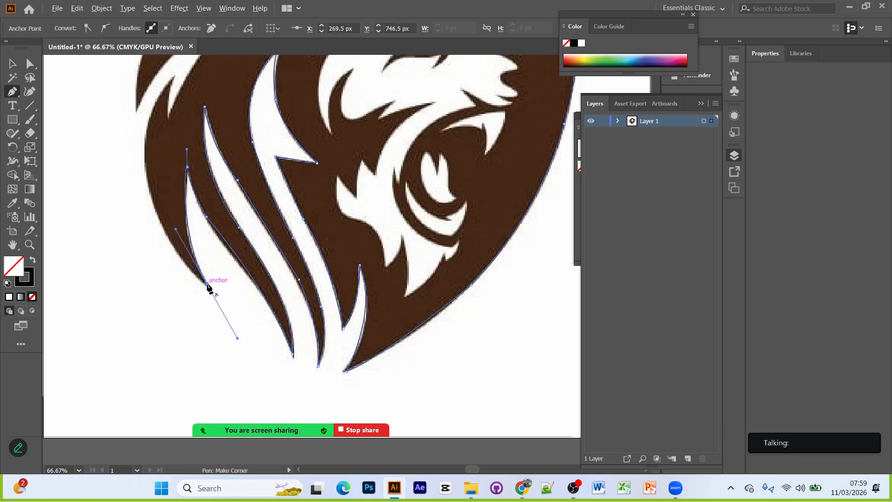
pyautogui.click(207, 285)
# Step: Continue the path up the outer brown strand's left edge to the brown tip inside the forked white gap, ending in a corner anchor
pyautogui.scroll(5, 205, 326)
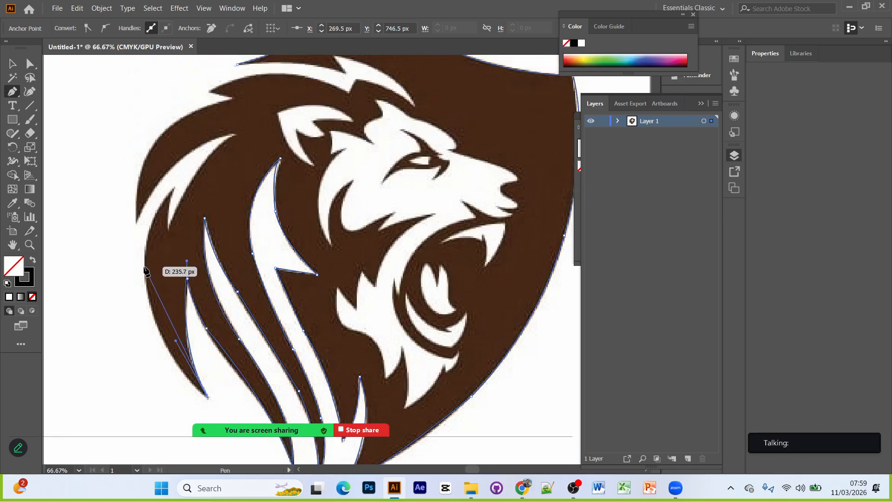
pyautogui.moveTo(145, 268); pyautogui.dragTo(131, 171)
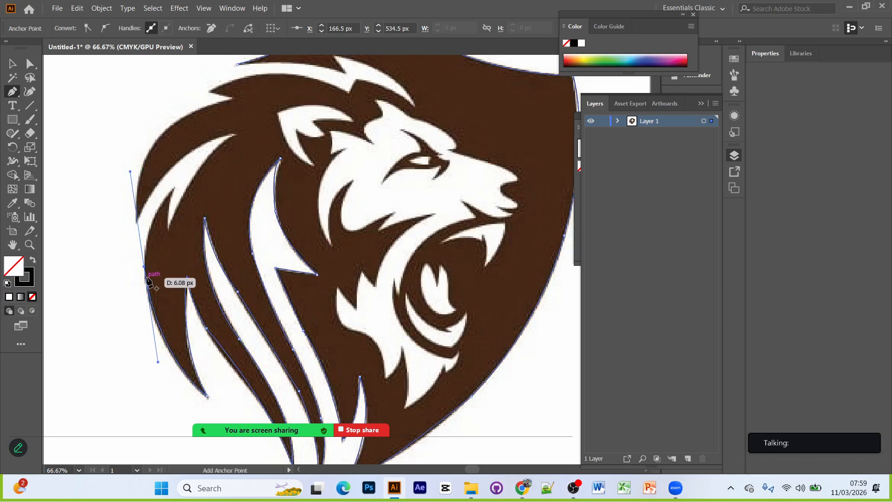
pyautogui.click(144, 268)
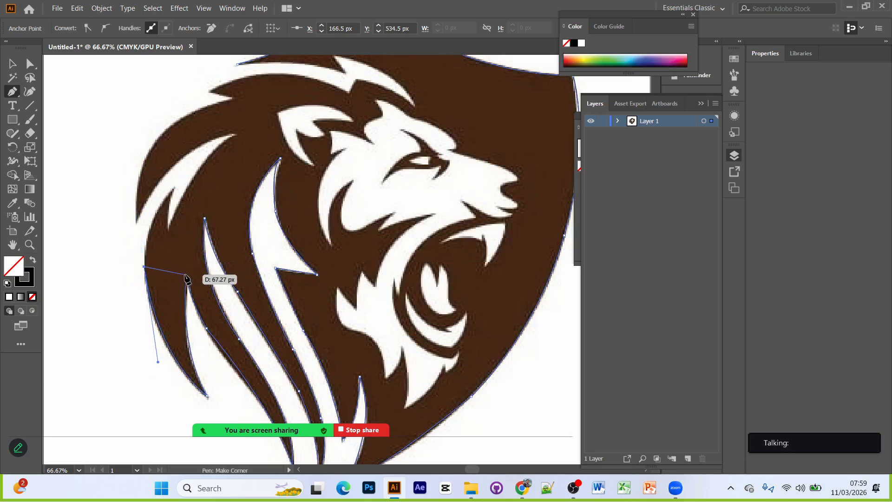
pyautogui.scroll(2, 186, 274)
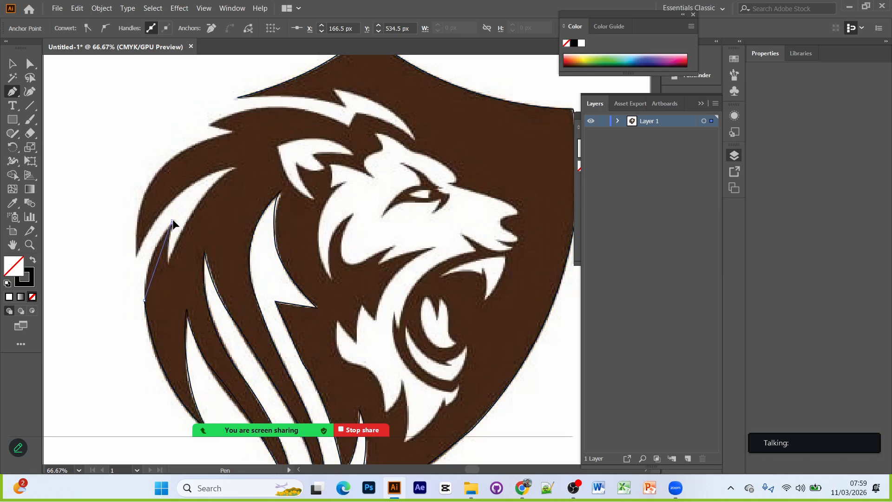
pyautogui.moveTo(173, 221); pyautogui.dragTo(199, 191)
pyautogui.click(172, 222)
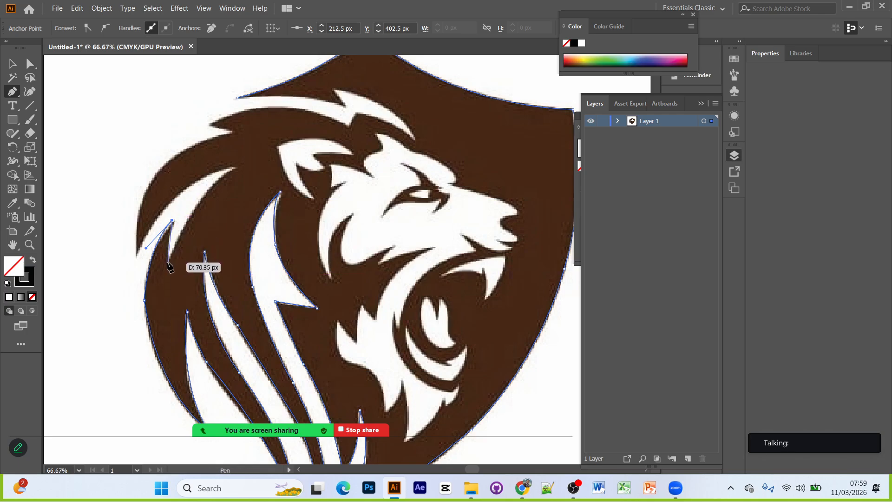
# Step: Trace around the forked white gap's inner prong and curve up to the gap's top tip, making a corner anchor there
pyautogui.click(168, 263)
pyautogui.moveTo(173, 271); pyautogui.dragTo(173, 271)
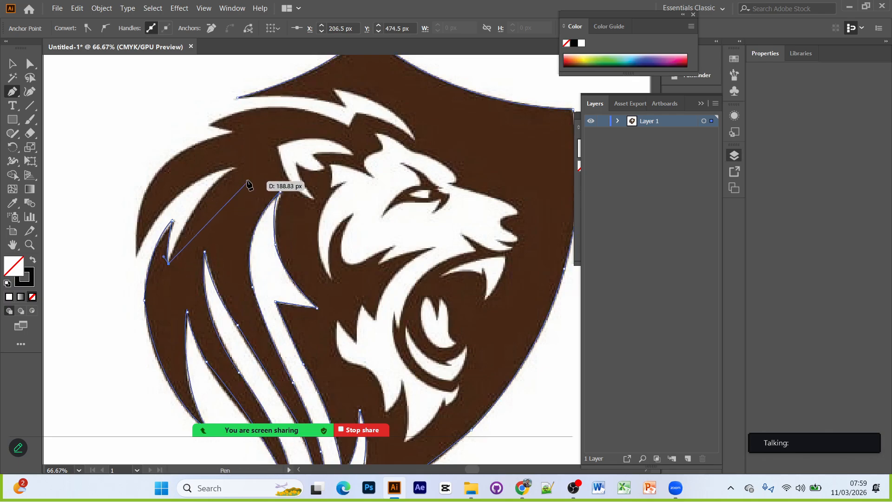
pyautogui.moveTo(236, 168); pyautogui.dragTo(279, 152)
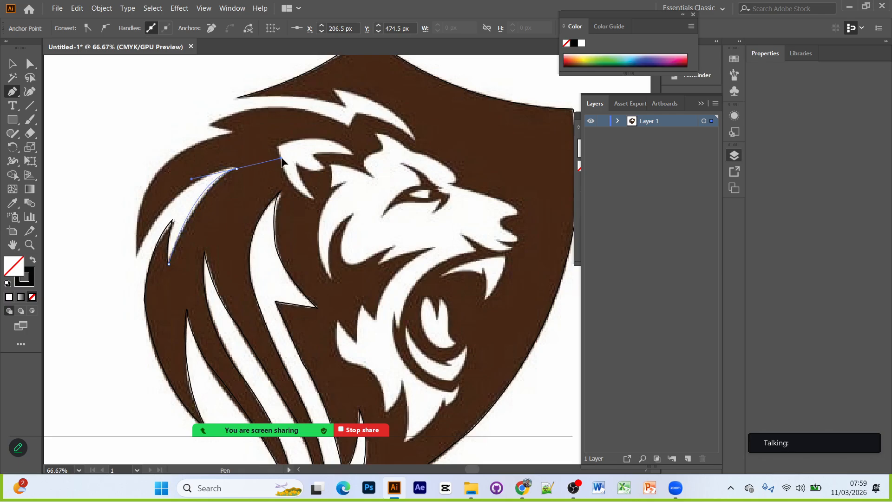
pyautogui.click(236, 169)
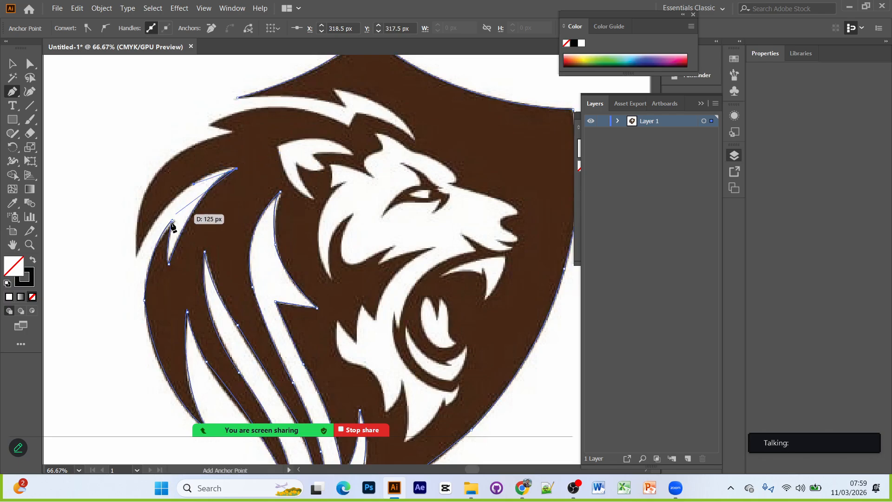
# Step: Trace the forked white gap's upper edge down to the outermost mane tip and convert that anchor to a corner
pyautogui.click(136, 255)
pyautogui.moveTo(134, 256); pyautogui.dragTo(96, 342)
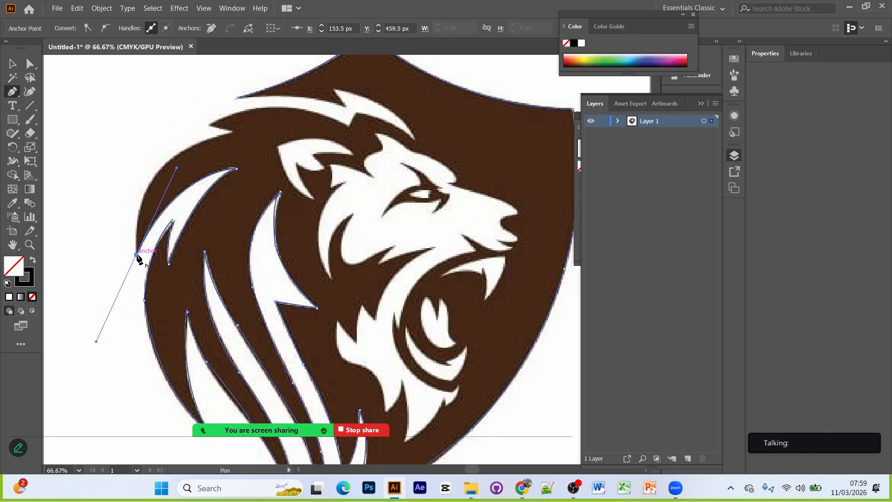
pyautogui.click(137, 255)
# Step: Trace the mane's outer edge up and over to the inner notch, then out to the upper strand's pointed tip
pyautogui.moveTo(167, 160); pyautogui.dragTo(206, 137)
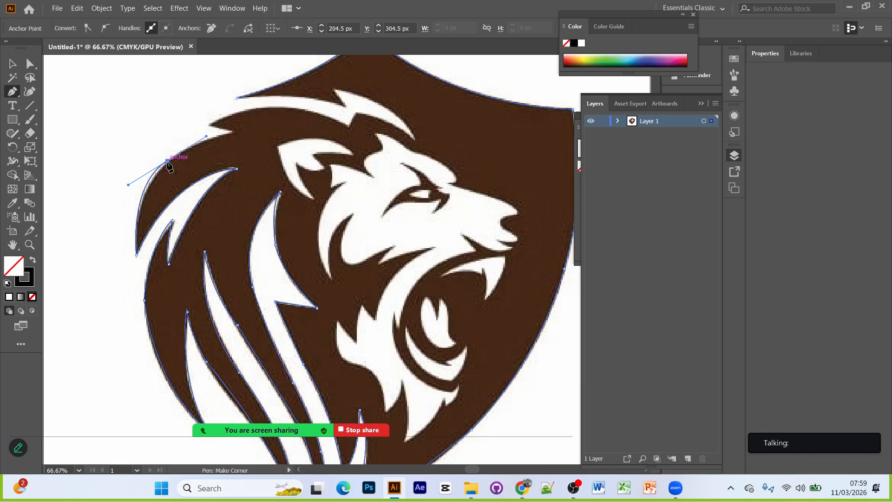
pyautogui.click(167, 161)
pyautogui.scroll(3, 204, 242)
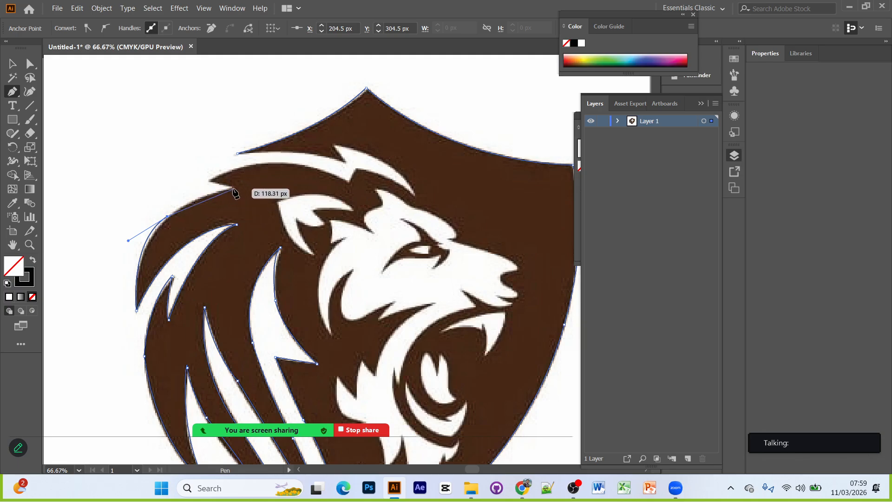
pyautogui.moveTo(234, 190); pyautogui.dragTo(258, 188)
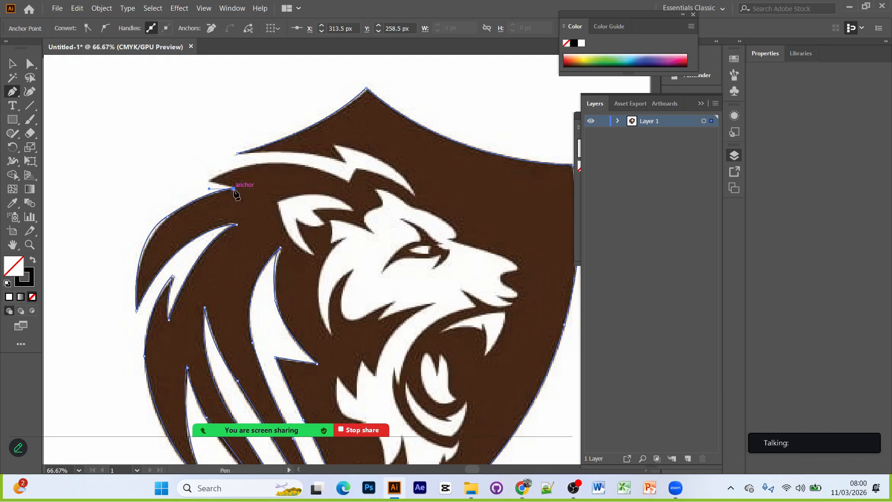
pyautogui.click(210, 181)
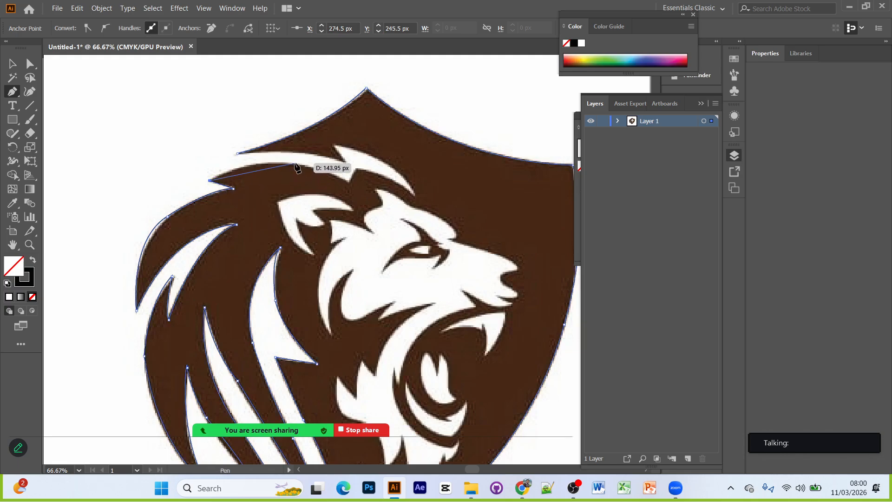
# Step: Trace the lower edge of the white stripe above the head to its downward point, then up into the adjoining brown notch
pyautogui.moveTo(295, 166); pyautogui.dragTo(349, 176)
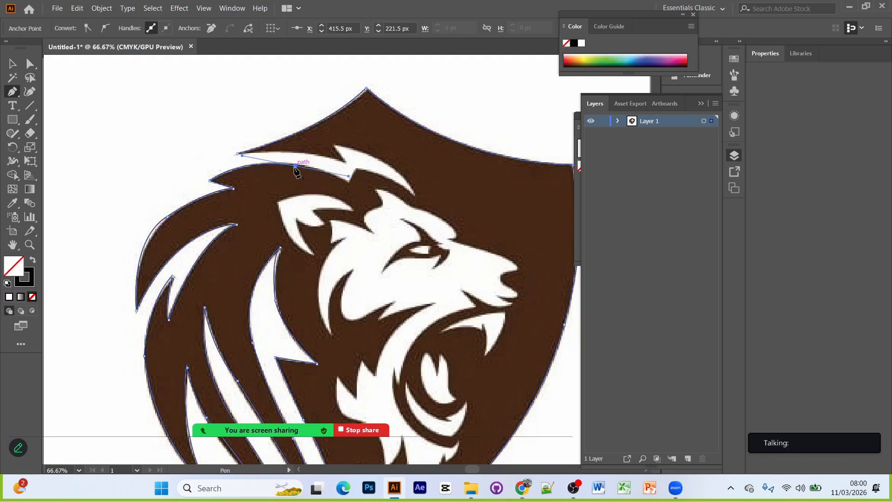
pyautogui.click(296, 166)
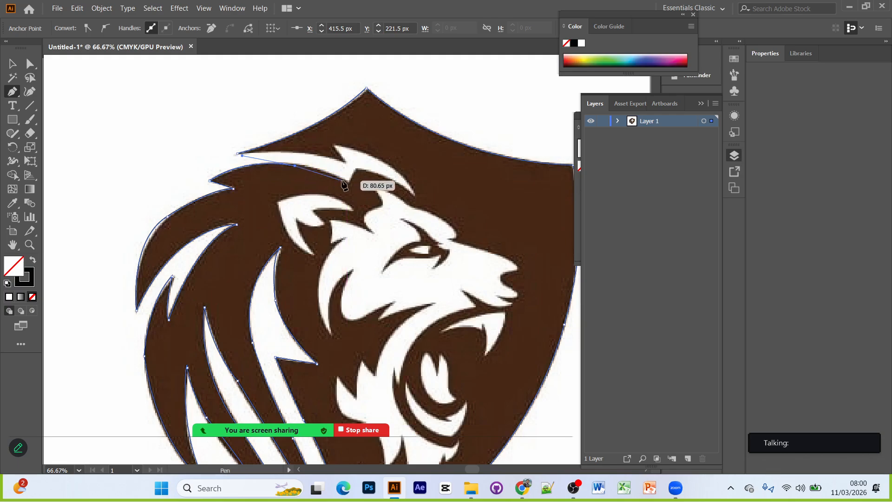
pyautogui.moveTo(346, 180); pyautogui.dragTo(376, 200)
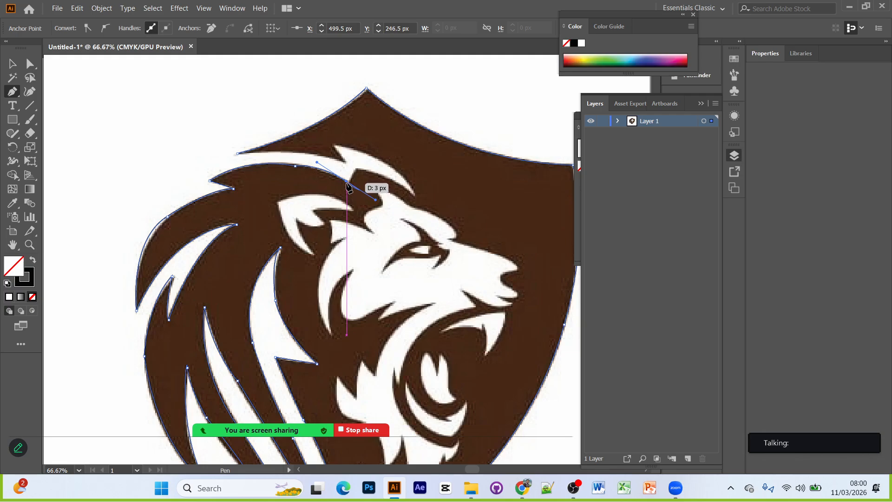
pyautogui.moveTo(346, 183)
pyautogui.mouseDown()
pyautogui.moveTo(357, 189)
pyautogui.moveTo(357, 173)
pyautogui.mouseUp()
pyautogui.click(357, 169)
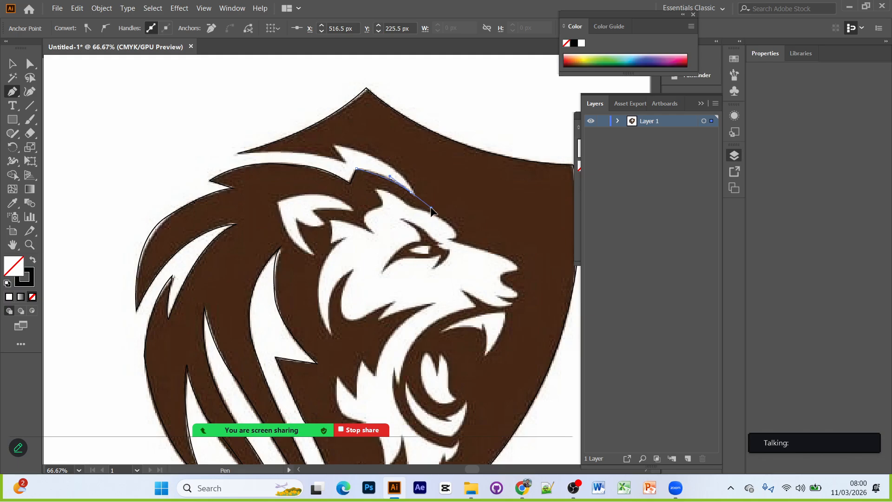
# Step: Trace around the top white stripe's pointed forehead end and back along its upper edge to the small raised peak
pyautogui.moveTo(434, 211); pyautogui.dragTo(416, 200)
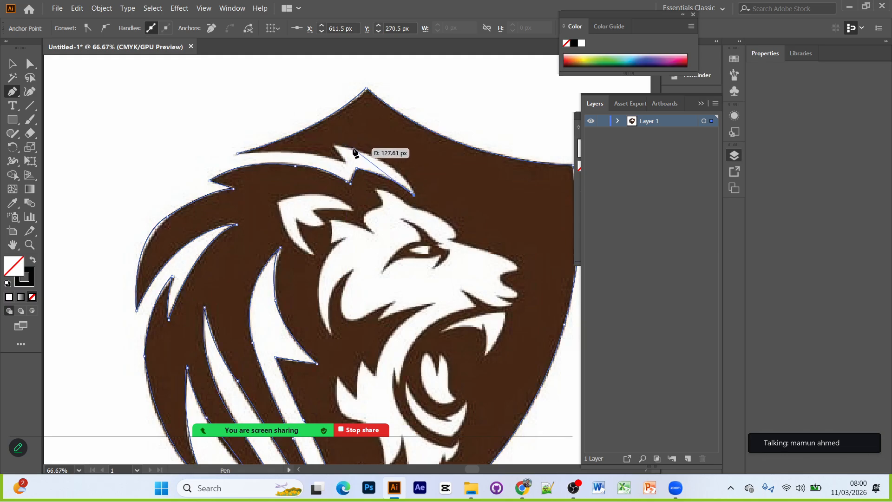
pyautogui.click(355, 149)
pyautogui.moveTo(338, 154); pyautogui.dragTo(300, 130)
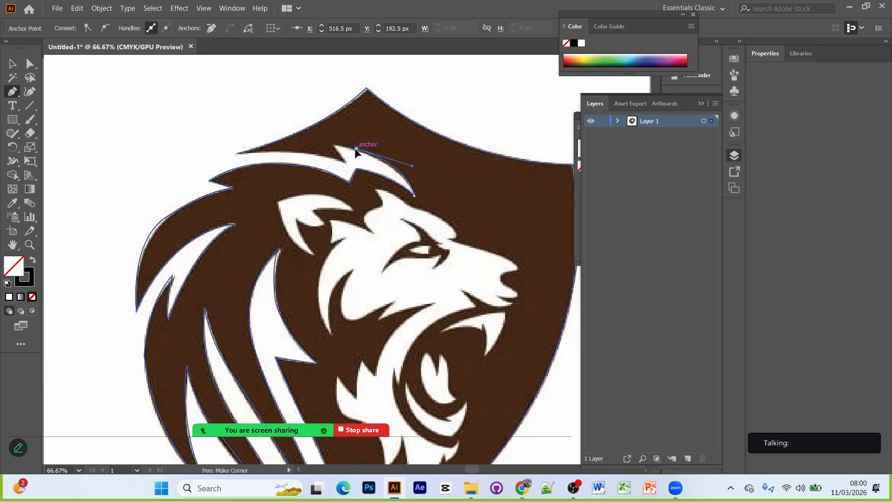
pyautogui.click(355, 148)
pyautogui.click(333, 145)
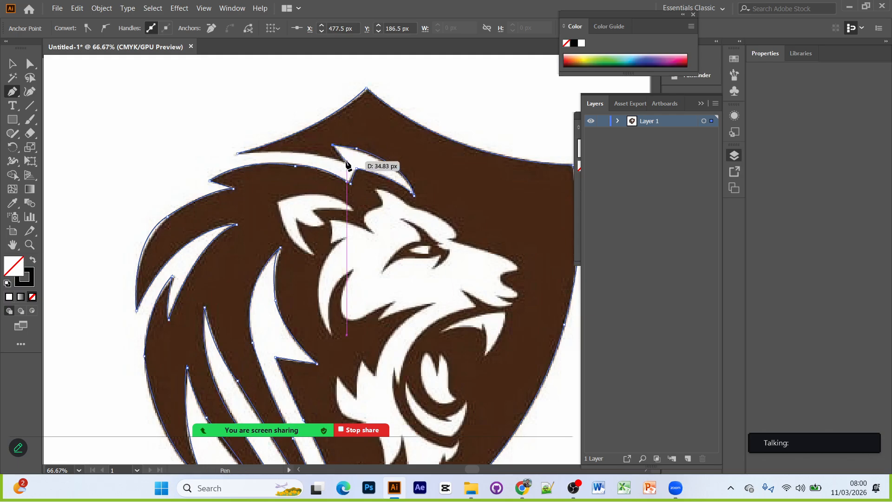
# Step: Trace the rest of the top stripe's upper edge and close the shield and mane outline at its starting anchor
pyautogui.click(347, 162)
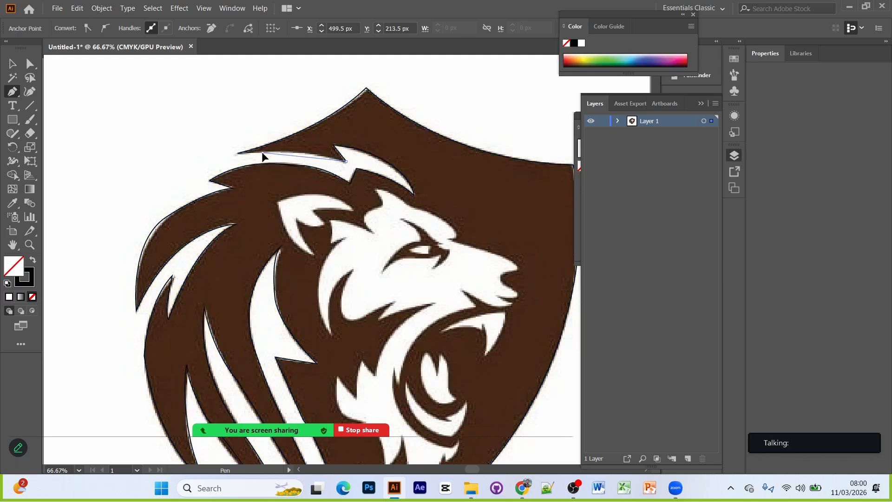
pyautogui.moveTo(234, 160); pyautogui.dragTo(235, 159)
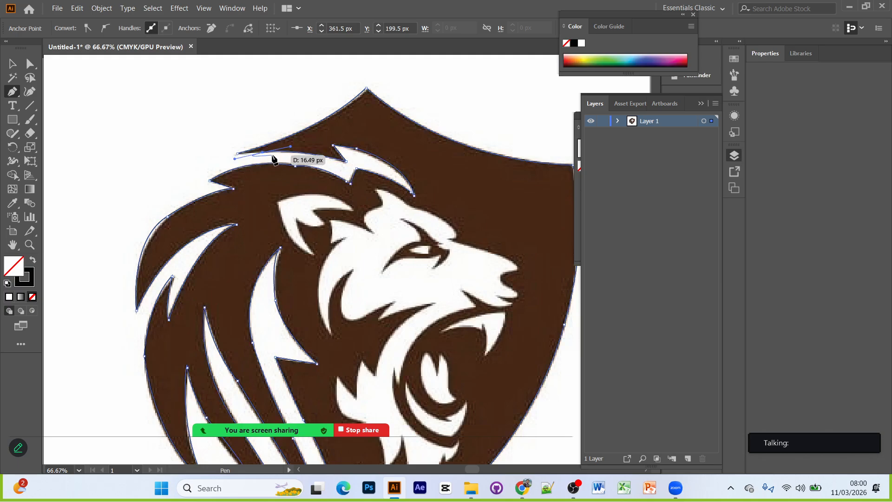
pyautogui.click(237, 153)
# Step: Start a new path at the white ear shape's bottom tip and trace its outer and top edges to the front tip, ending in a corner anchor
pyautogui.scroll(-2, 404, 254)
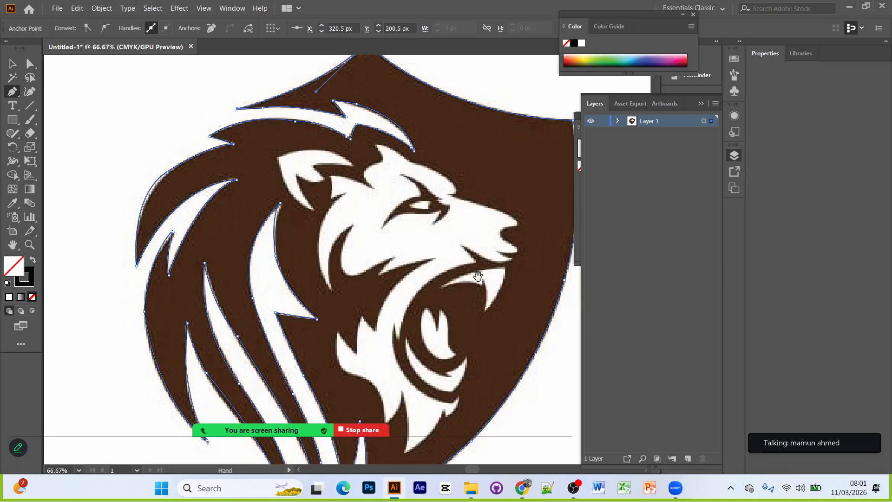
pyautogui.moveTo(475, 277); pyautogui.dragTo(455, 283)
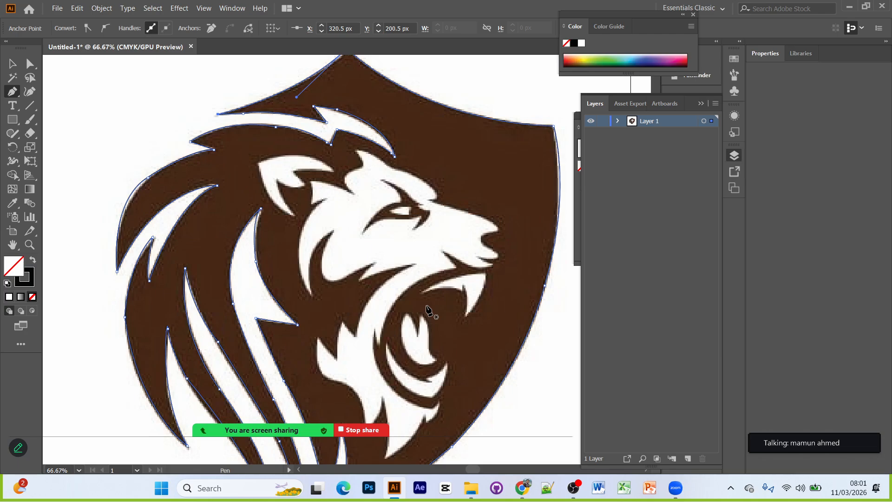
pyautogui.click(295, 216)
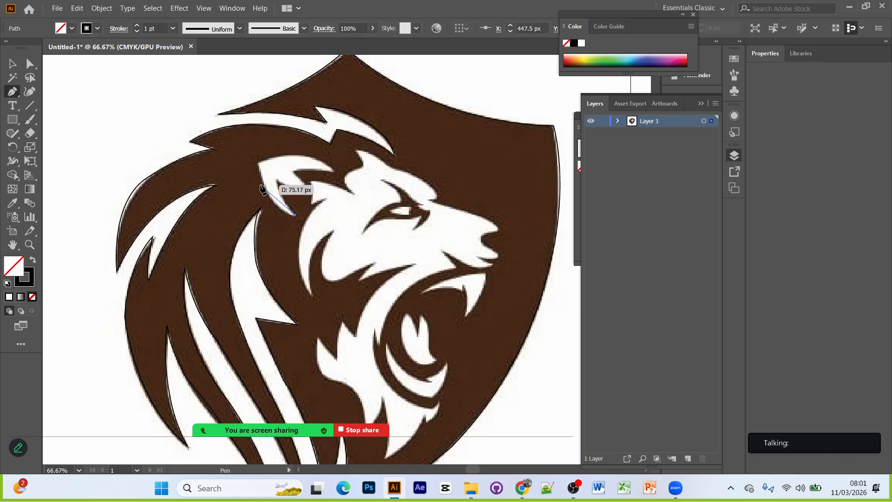
pyautogui.moveTo(263, 157); pyautogui.dragTo(251, 155)
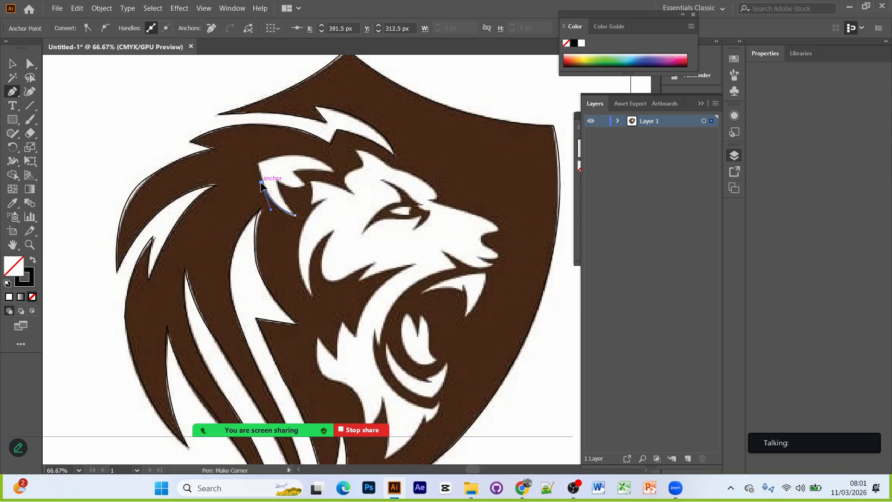
pyautogui.click(261, 183)
pyautogui.click(256, 163)
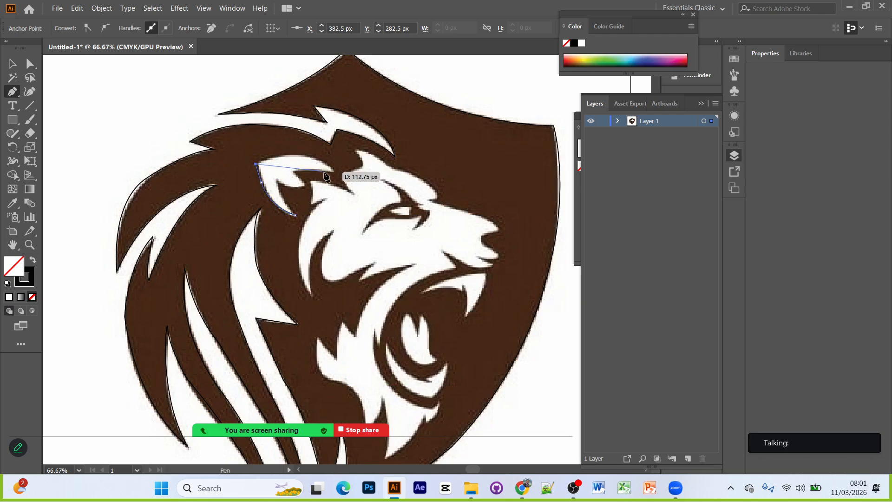
pyautogui.moveTo(334, 170); pyautogui.dragTo(373, 203)
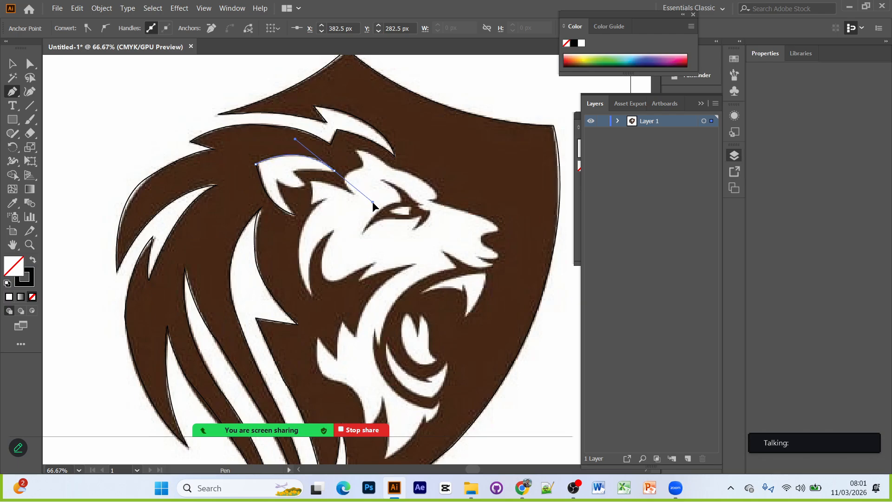
pyautogui.click(335, 171)
pyautogui.moveTo(285, 178); pyautogui.dragTo(284, 178)
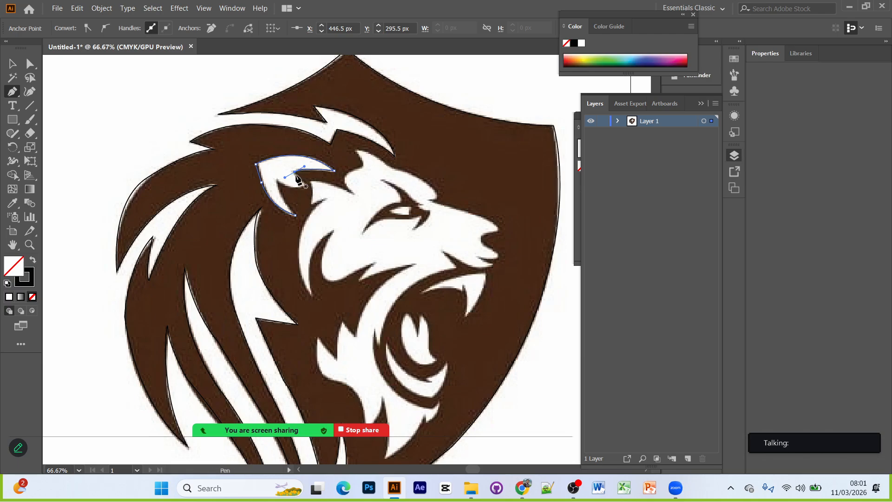
pyautogui.hotkey('ctrl', 'z')
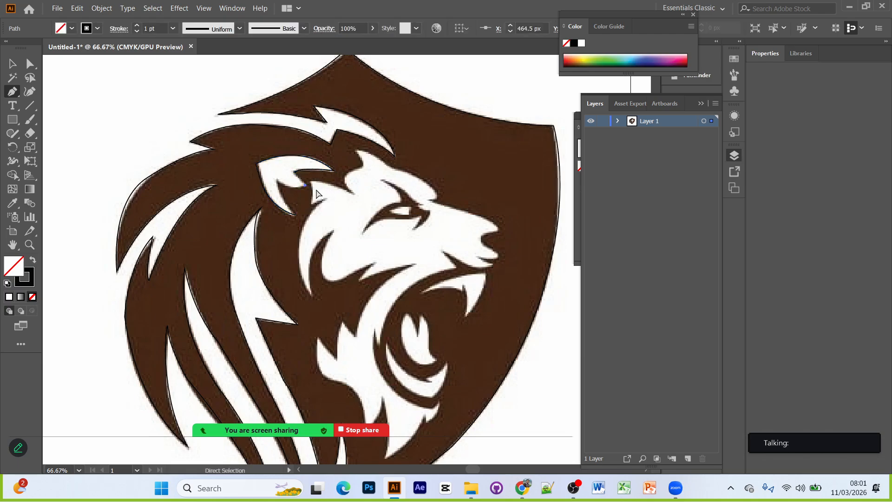
pyautogui.hotkey('ctrl', 'z')
pyautogui.hotkey('ctrl', 'z')
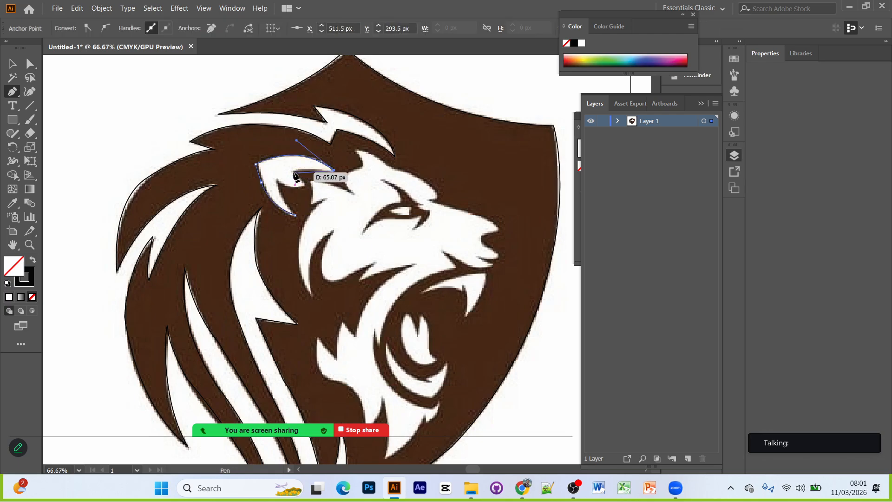
# Step: Trace the ear shape's inner notches back down to the bottom tip and close the ear path at its starting anchor
pyautogui.moveTo(293, 171); pyautogui.dragTo(279, 178)
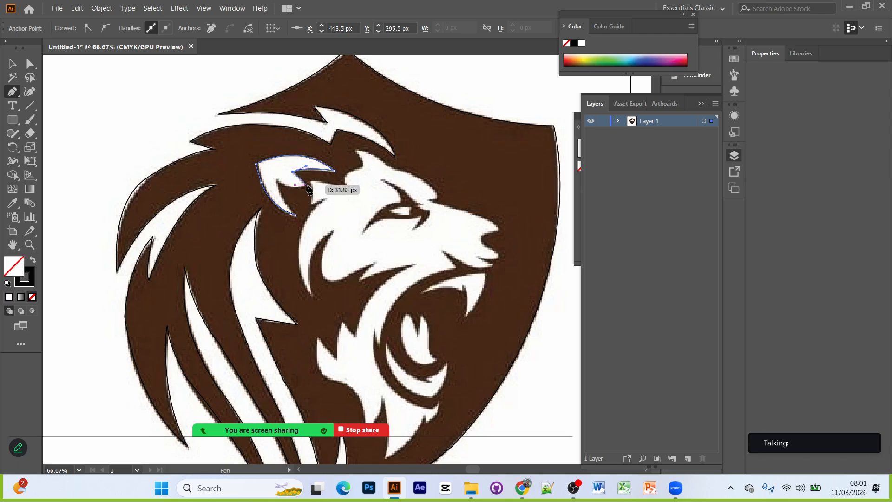
pyautogui.click(305, 185)
pyautogui.moveTo(302, 193); pyautogui.dragTo(264, 165)
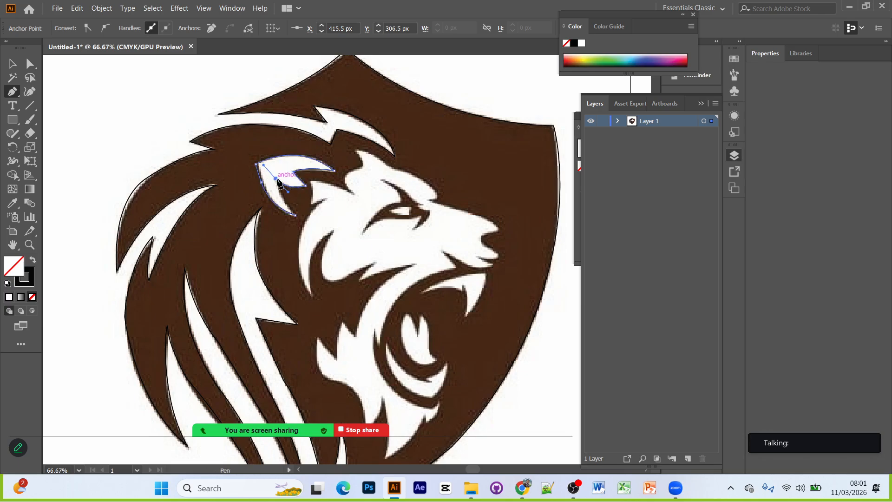
pyautogui.click(276, 179)
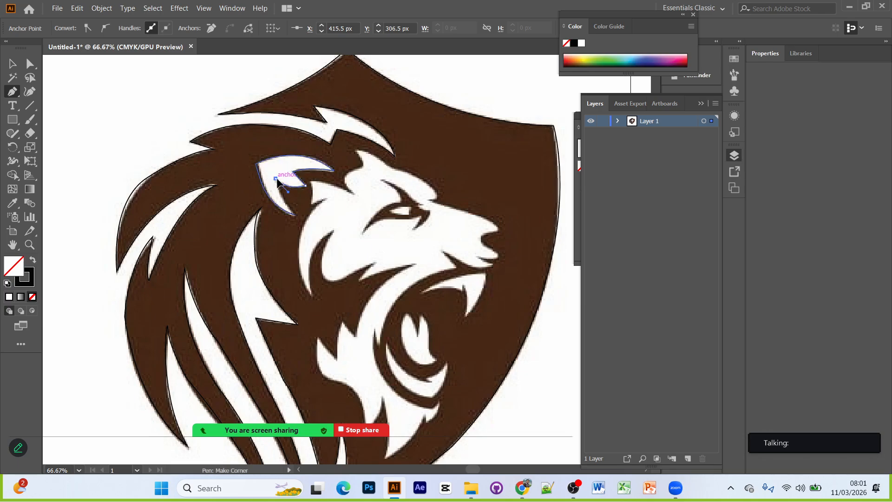
pyautogui.click(290, 209)
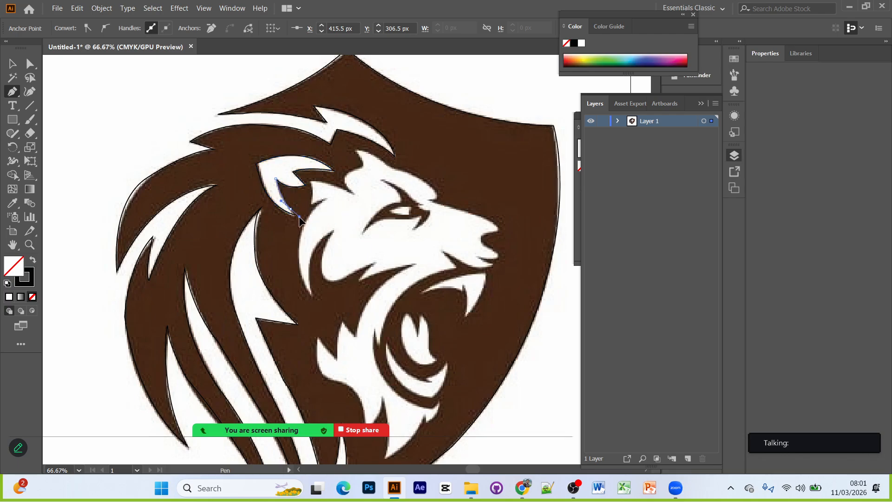
pyautogui.moveTo(299, 217); pyautogui.dragTo(300, 217)
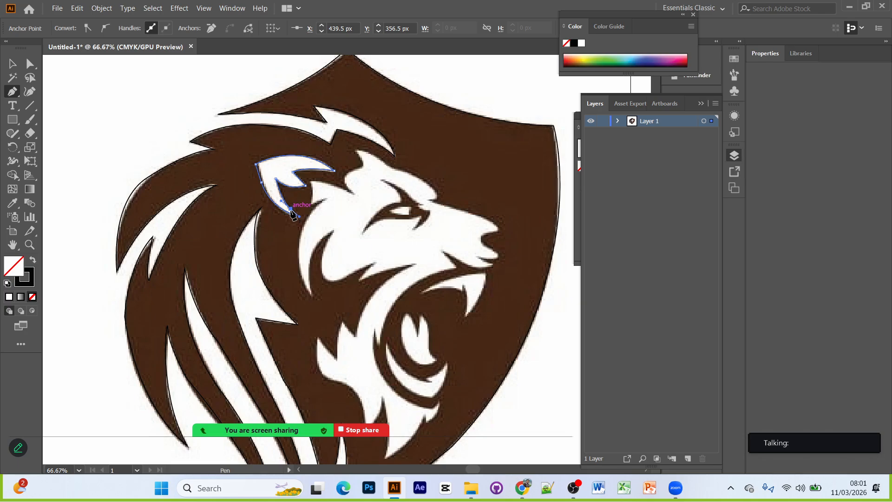
pyautogui.click(291, 210)
pyautogui.click(295, 214)
# Step: Start a new path at the white beard's lowest tip and trace its front edge past the small notch to the chin tip, ending in a corner anchor
pyautogui.scroll(-1, 438, 275)
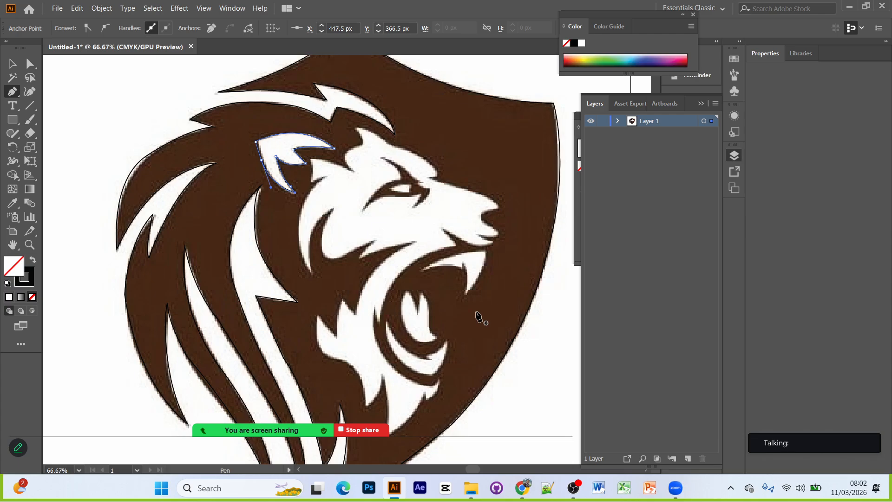
pyautogui.scroll(-3, 400, 377)
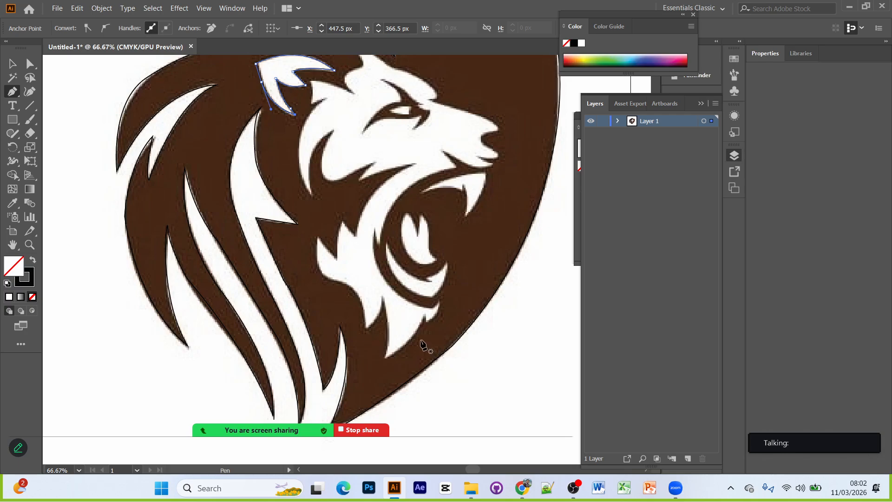
pyautogui.scroll(-2, 424, 338)
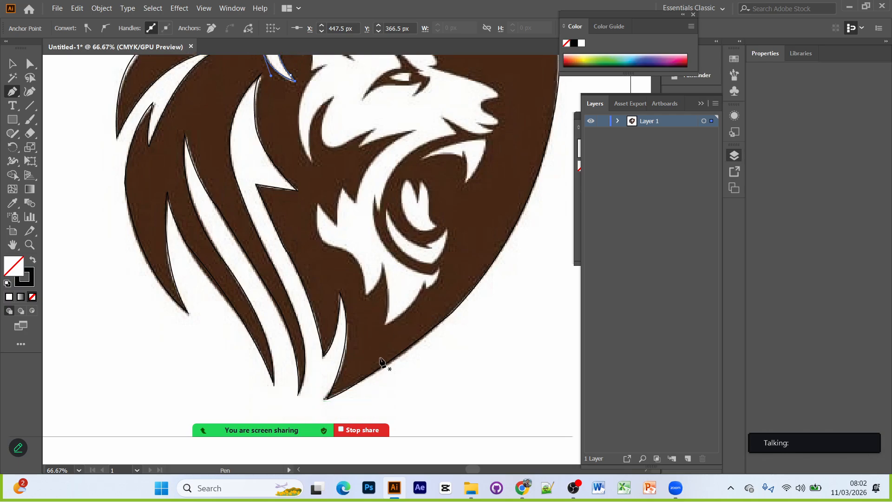
pyautogui.scroll(4, 386, 358)
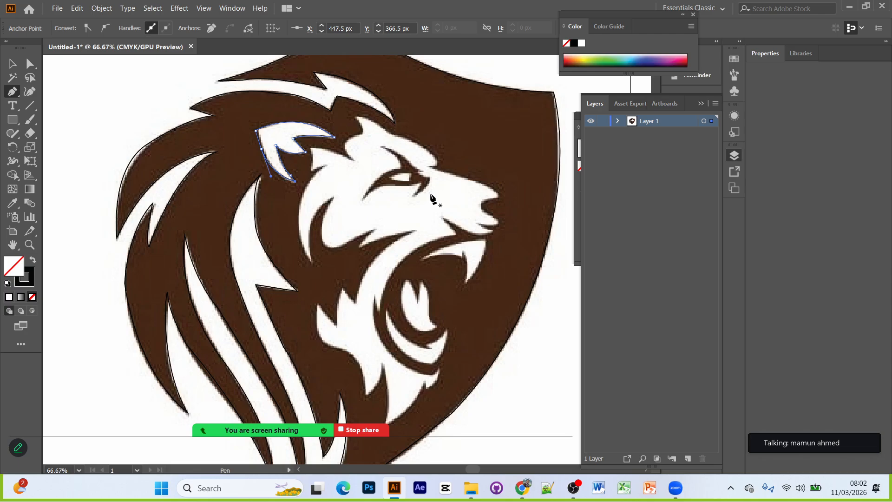
pyautogui.scroll(-3, 435, 388)
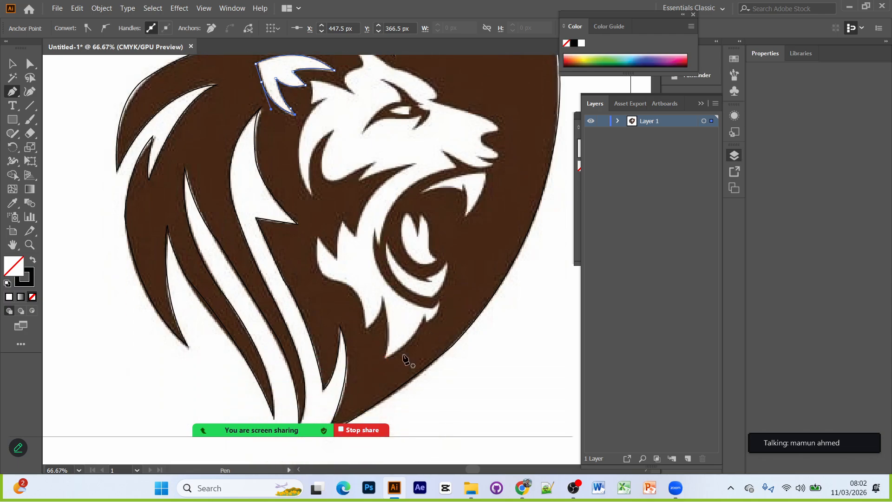
pyautogui.click(384, 359)
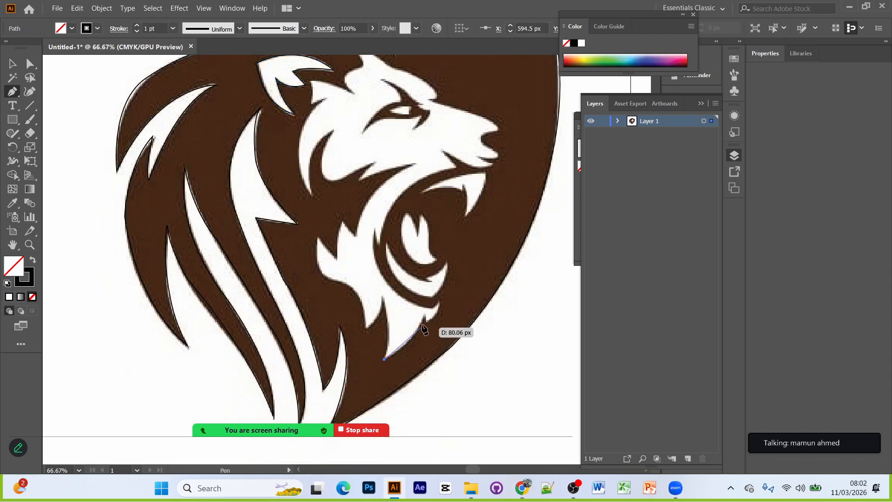
pyautogui.moveTo(426, 323); pyautogui.dragTo(438, 279)
pyautogui.moveTo(425, 316); pyautogui.dragTo(441, 284)
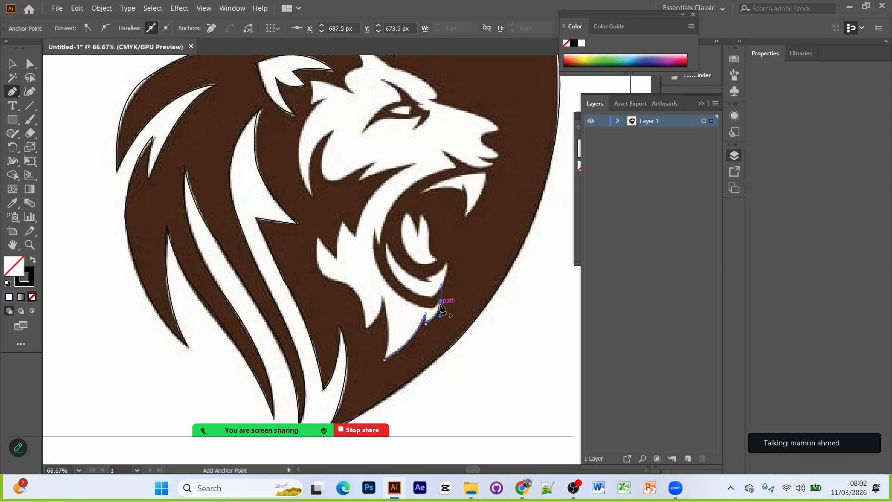
pyautogui.click(441, 302)
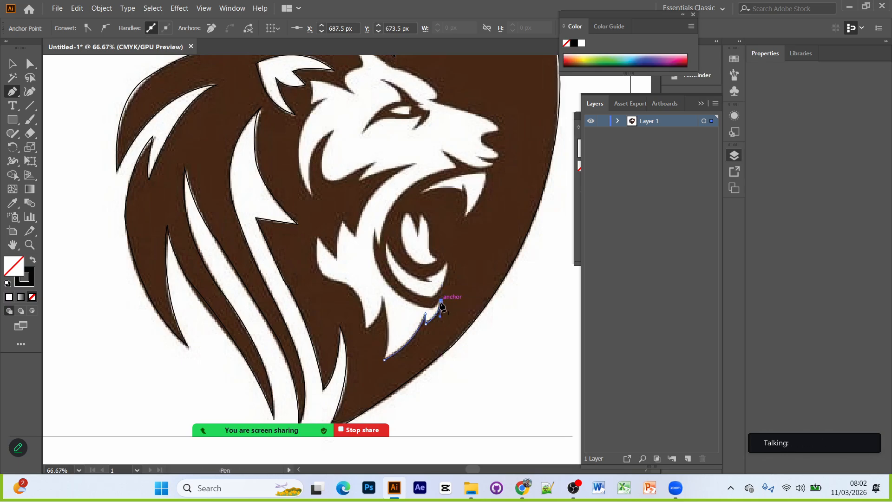
# Step: Trace the beard's upper edge from the chin tip back along the brown jaw curve to a corner anchor below the mouth
pyautogui.scroll(1, 441, 305)
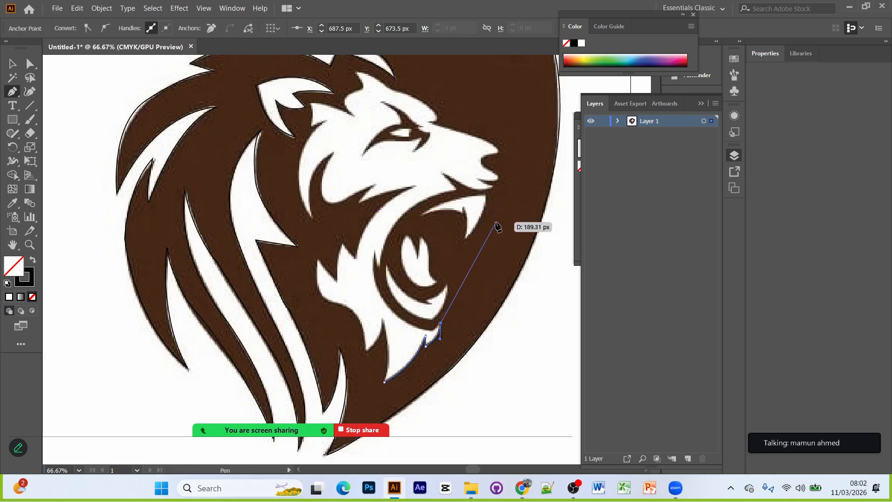
pyautogui.scroll(1, 496, 238)
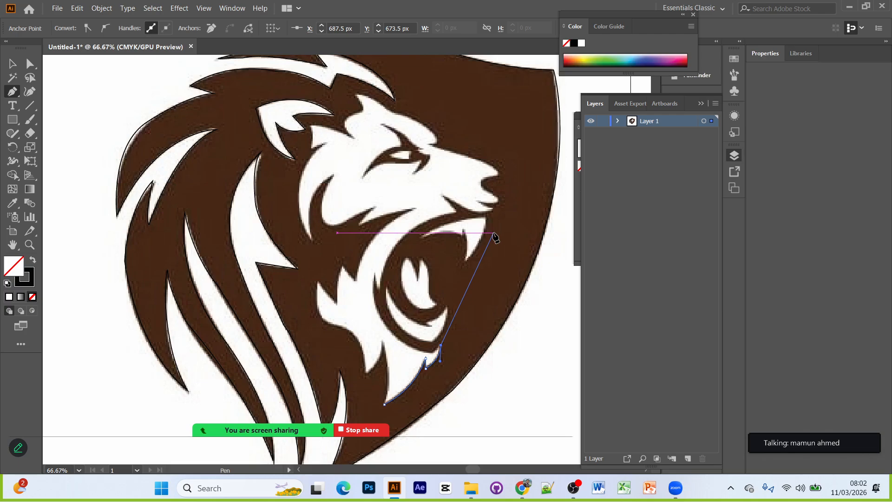
pyautogui.click(390, 331)
pyautogui.moveTo(377, 298); pyautogui.dragTo(349, 287)
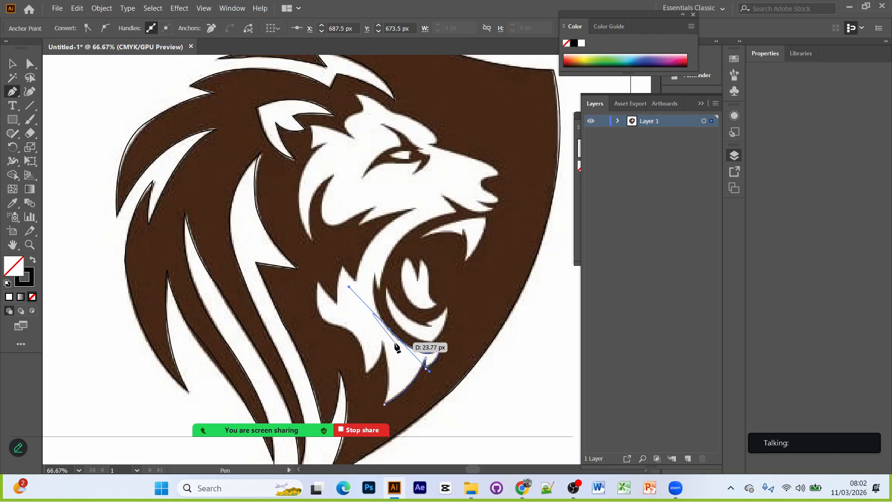
pyautogui.click(389, 329)
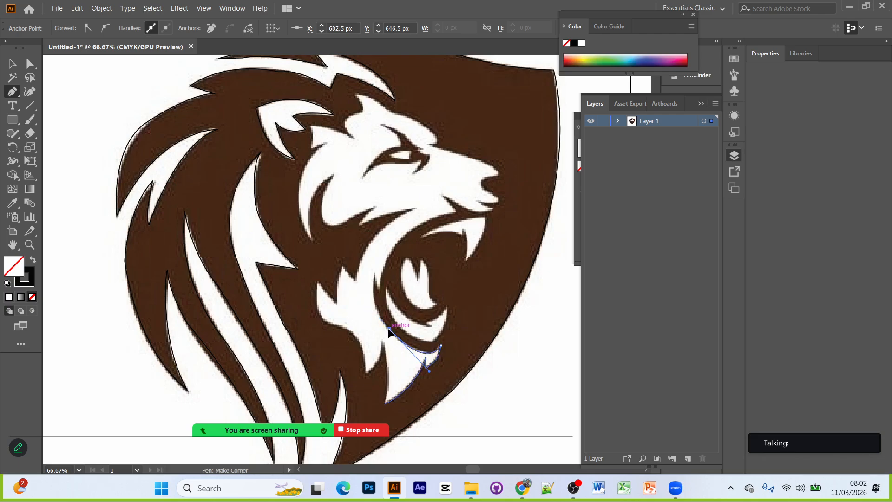
# Step: Continue up the back of the jaw curve and trace around the small pointed notch behind the mouth
pyautogui.moveTo(376, 293); pyautogui.dragTo(376, 269)
pyautogui.click(374, 288)
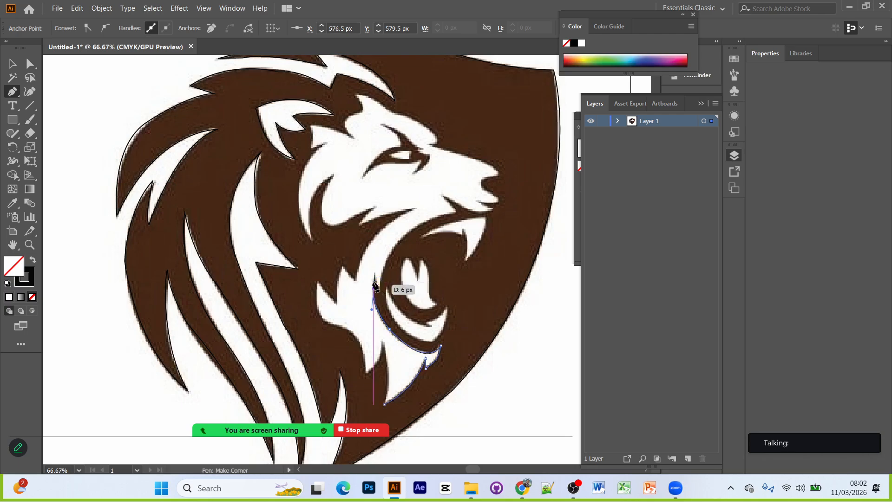
pyautogui.click(374, 274)
pyautogui.click(379, 288)
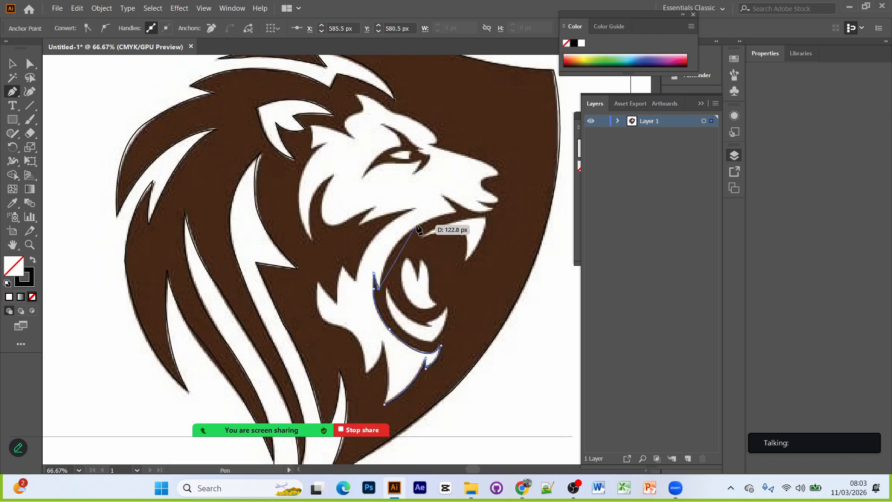
# Step: Trace the curved white edge above the open mouth forward to the upper lip notch, ending in a corner anchor
pyautogui.moveTo(413, 227); pyautogui.dragTo(446, 202)
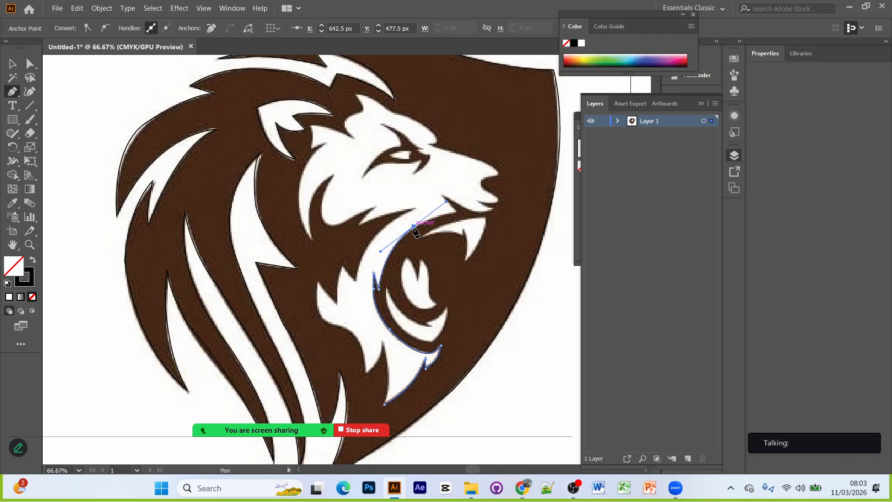
pyautogui.click(413, 227)
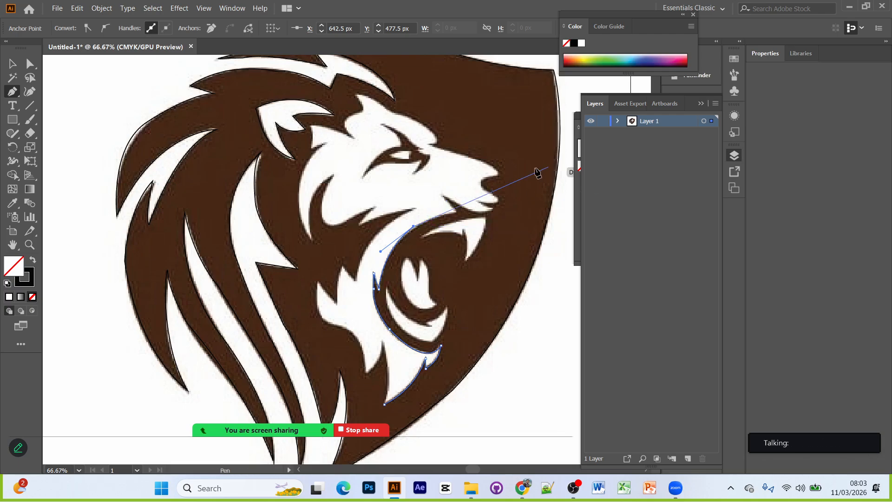
pyautogui.click(457, 216)
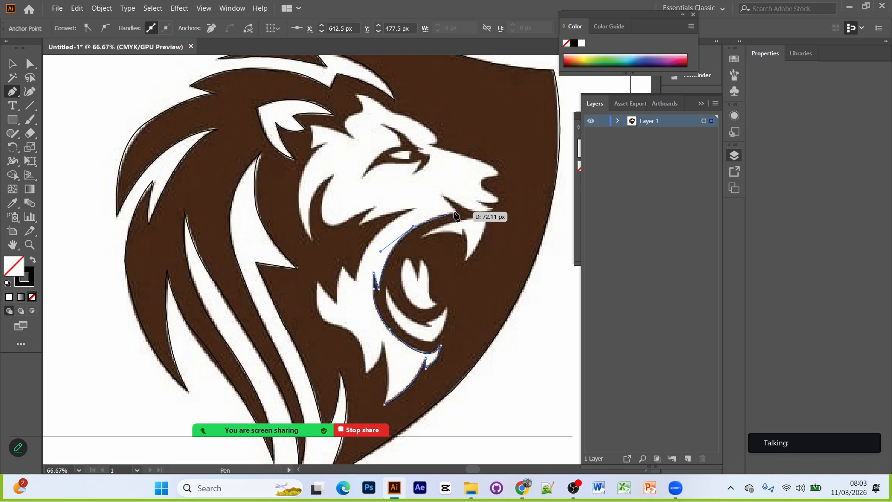
pyautogui.scroll(3, 457, 215)
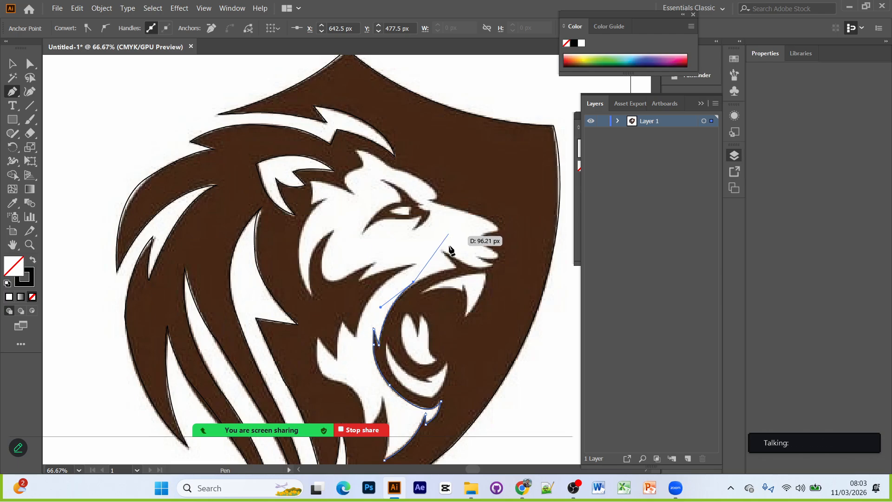
pyautogui.scroll(2, 451, 241)
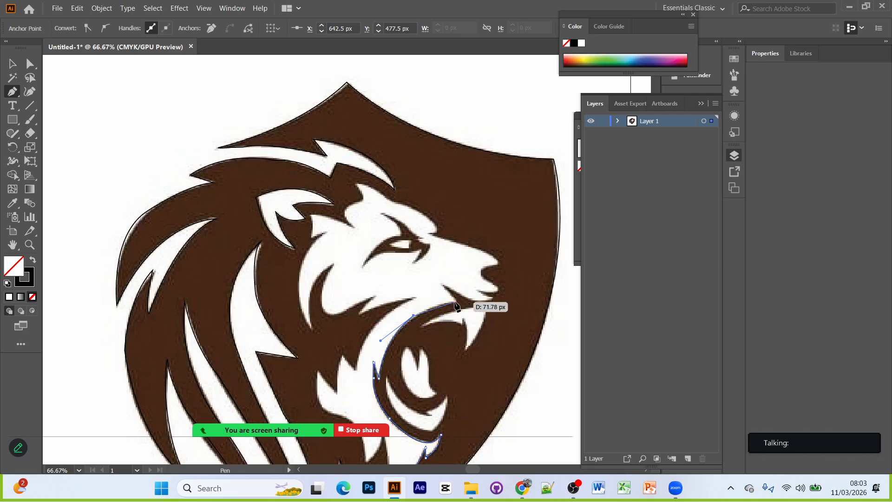
pyautogui.moveTo(455, 302); pyautogui.dragTo(477, 303)
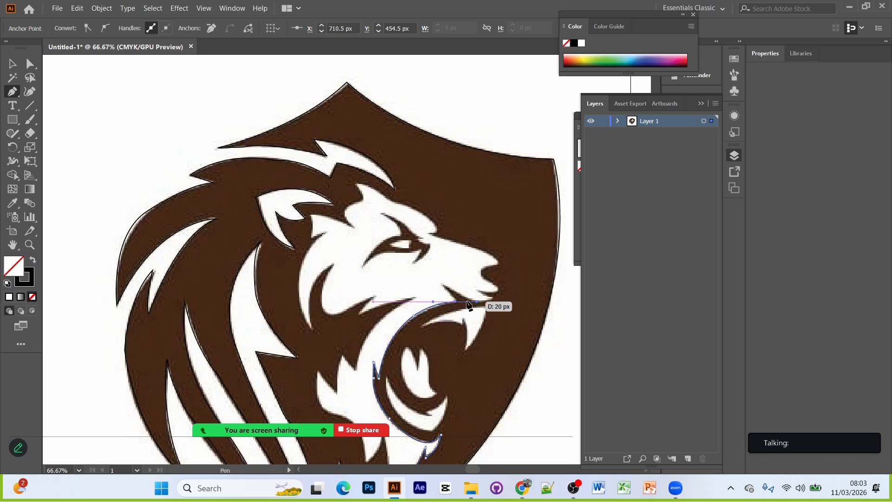
pyautogui.click(455, 302)
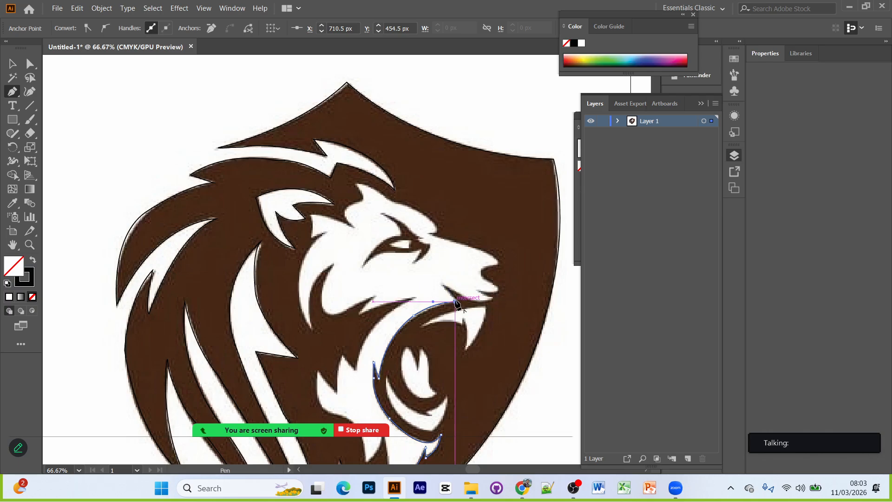
# Step: Trace around the pointed lip notch, along the muzzle's lower edge and around the small lip shape below the nose
pyautogui.click(442, 285)
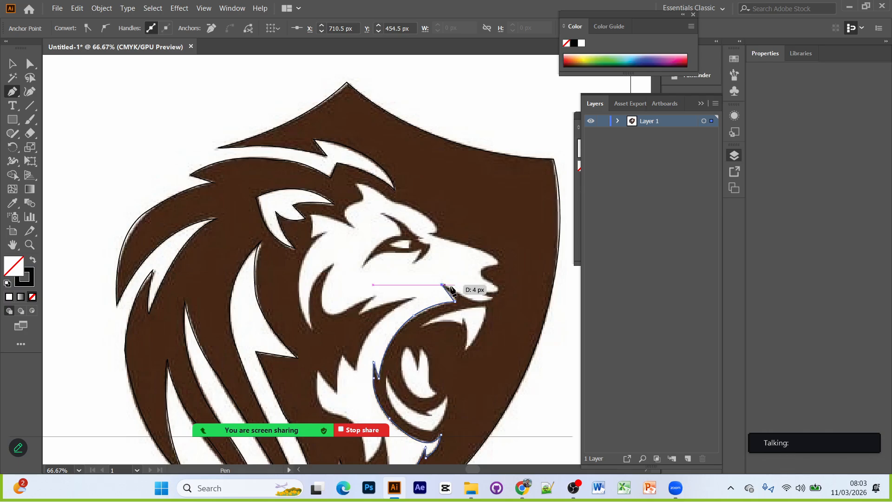
pyautogui.moveTo(490, 300); pyautogui.dragTo(512, 296)
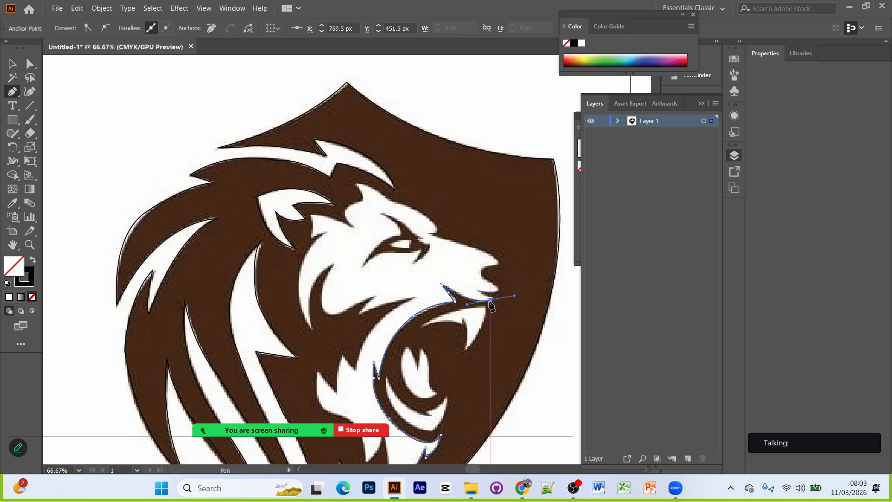
pyautogui.click(491, 300)
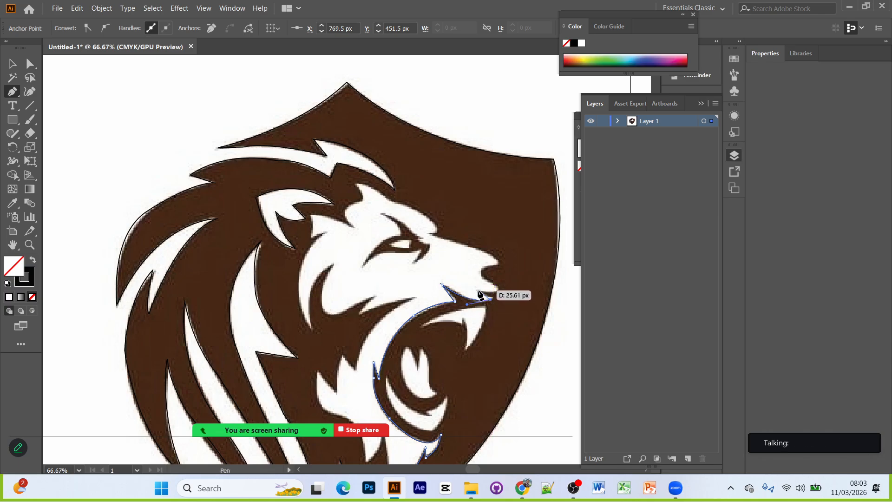
pyautogui.click(479, 291)
pyautogui.click(496, 292)
pyautogui.click(496, 287)
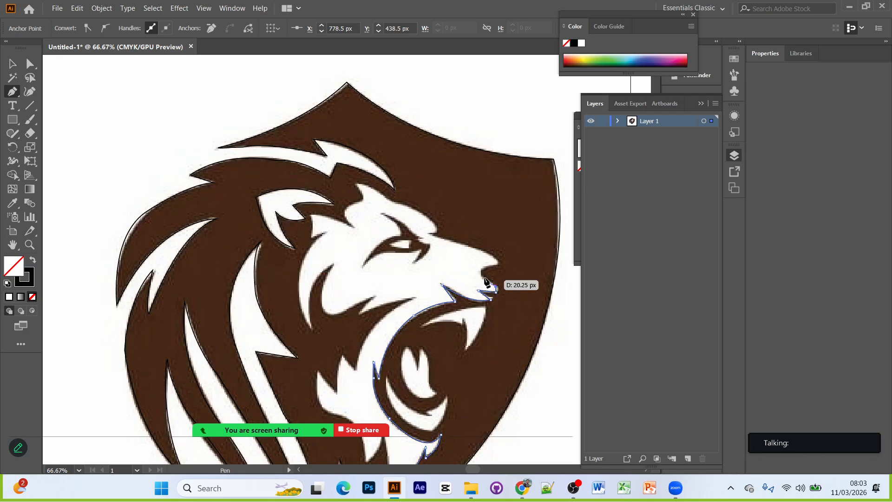
# Step: Trace the nostril notch and nose tip, and continue along the nose bridge to a corner anchor under the brow
pyautogui.click(489, 275)
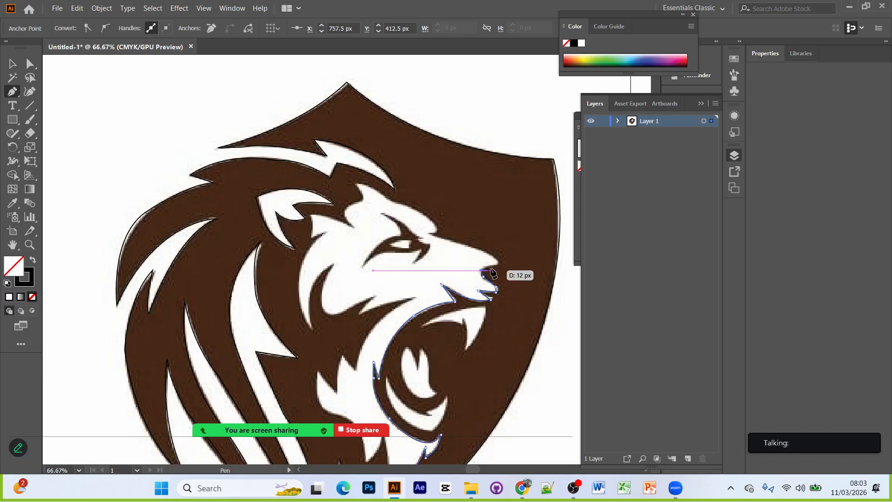
pyautogui.click(497, 264)
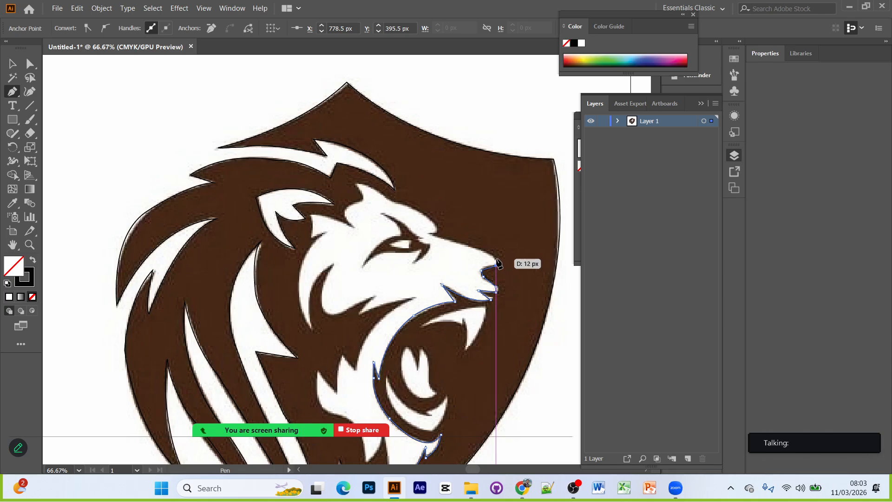
pyautogui.click(496, 259)
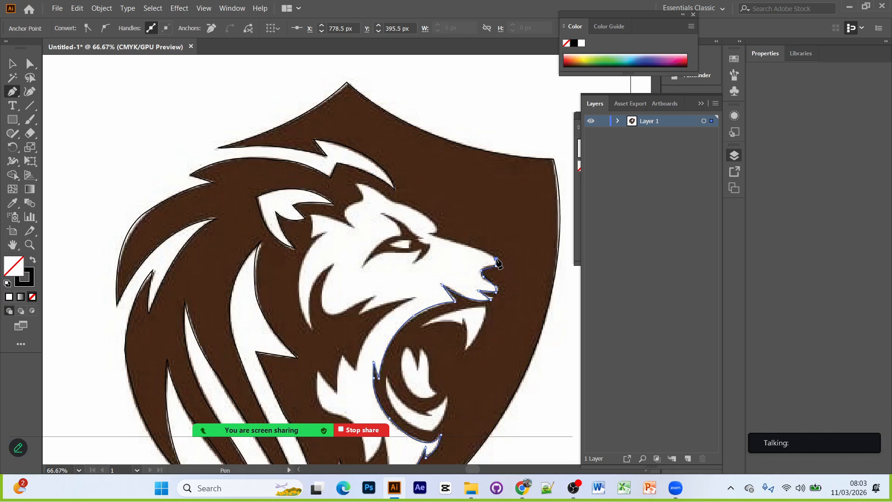
pyautogui.click(428, 235)
pyautogui.moveTo(405, 231); pyautogui.dragTo(369, 218)
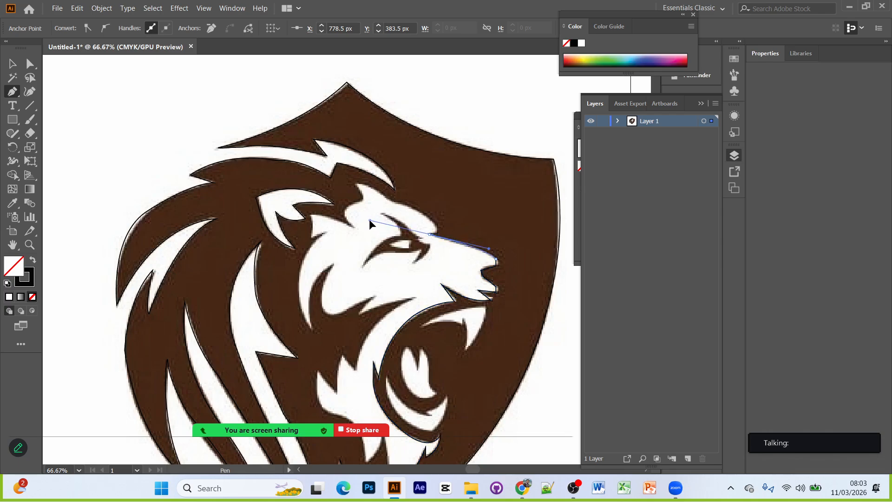
pyautogui.click(430, 235)
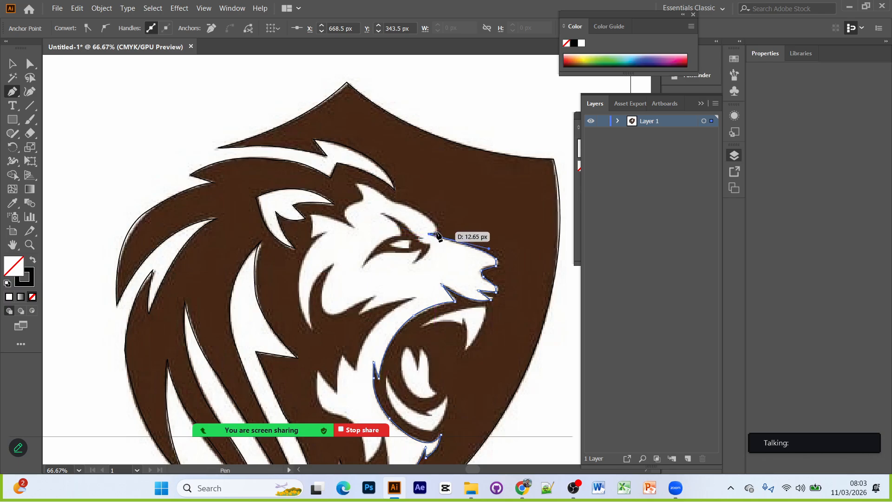
# Step: Trace the forehead from the brow up to the pointed tuft and down its short back edge, ending in a corner anchor
pyautogui.click(435, 232)
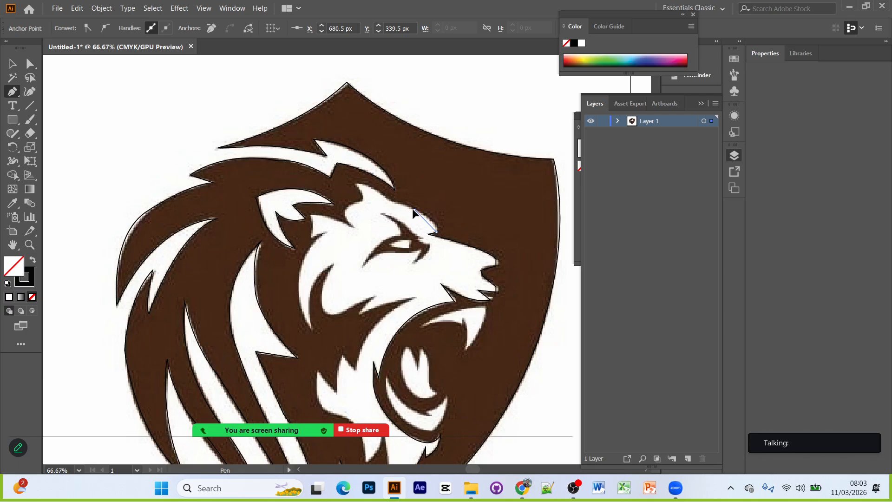
pyautogui.moveTo(414, 209); pyautogui.dragTo(337, 183)
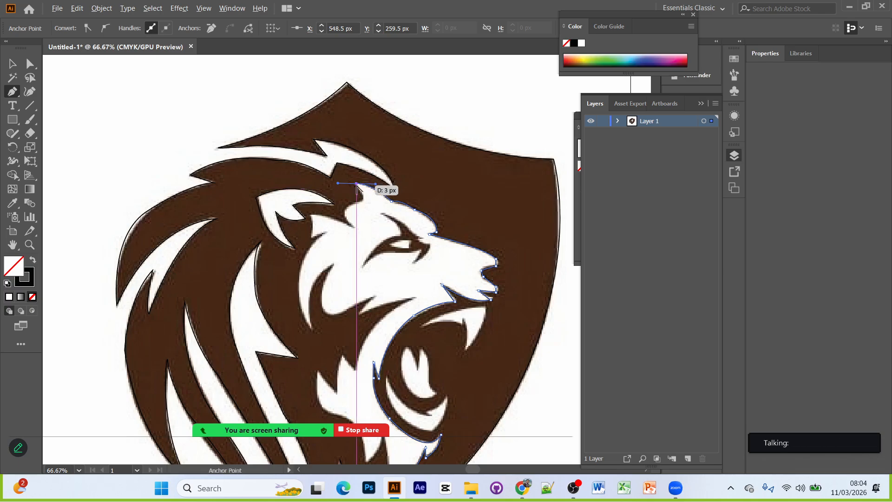
pyautogui.click(356, 184)
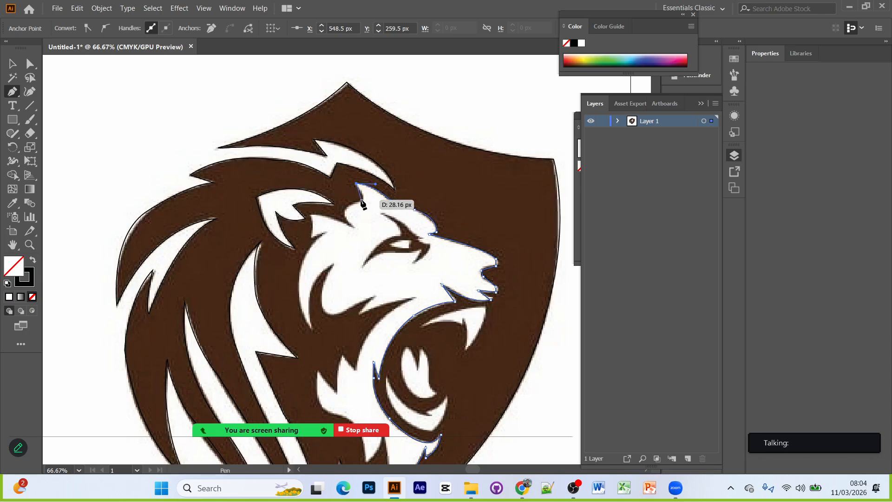
pyautogui.moveTo(361, 199); pyautogui.dragTo(361, 208)
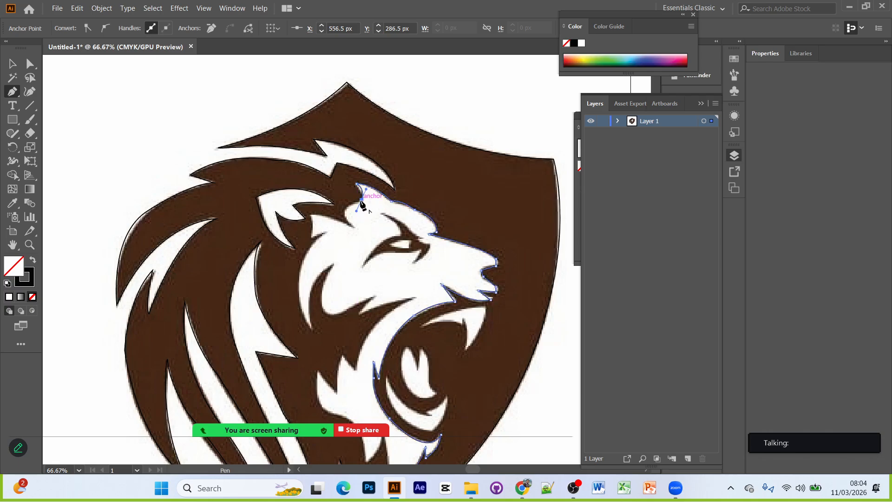
pyautogui.click(361, 201)
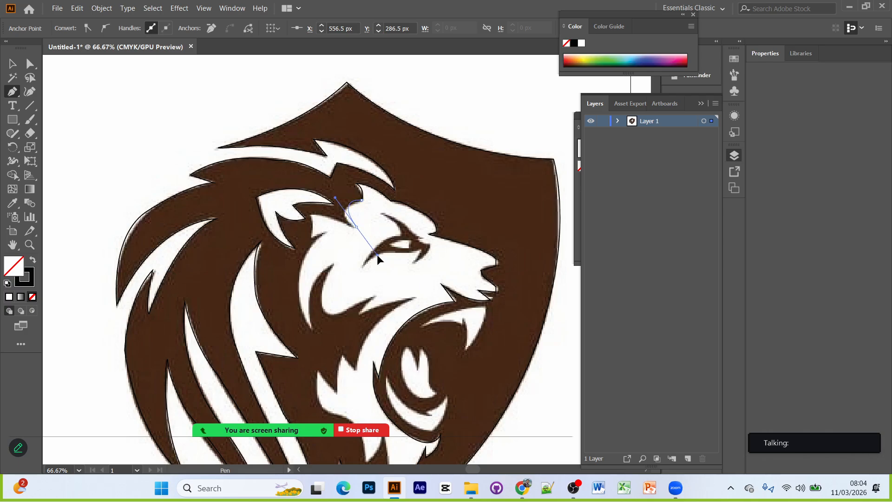
# Step: Trace the curve behind the forehead into its notch, across to the pointed tip beside the ear and down that tip's back edge
pyautogui.moveTo(389, 247); pyautogui.dragTo(387, 244)
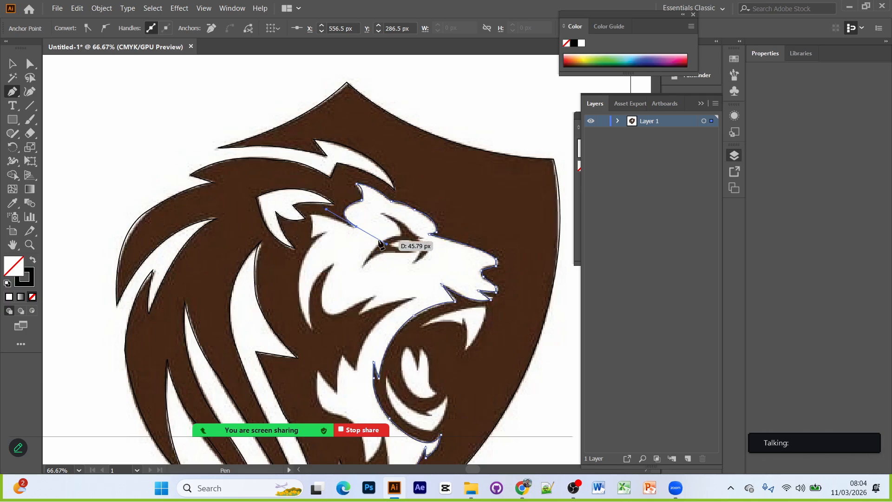
pyautogui.click(357, 226)
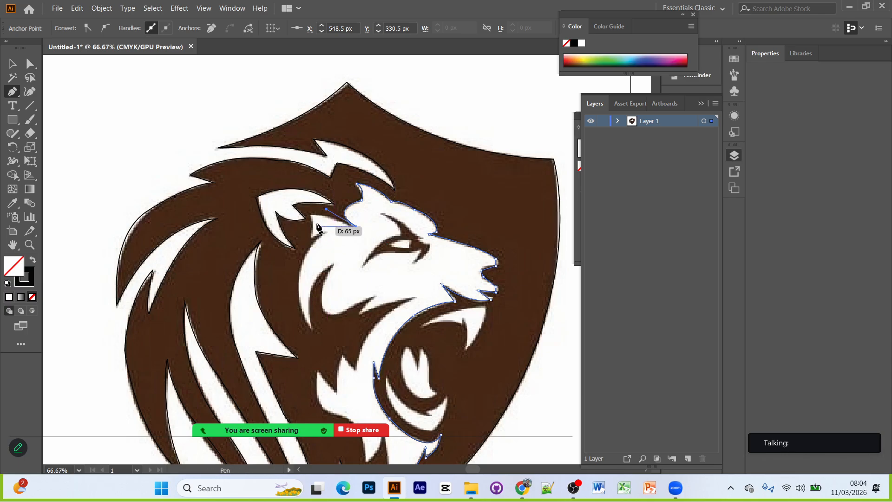
pyautogui.click(311, 214)
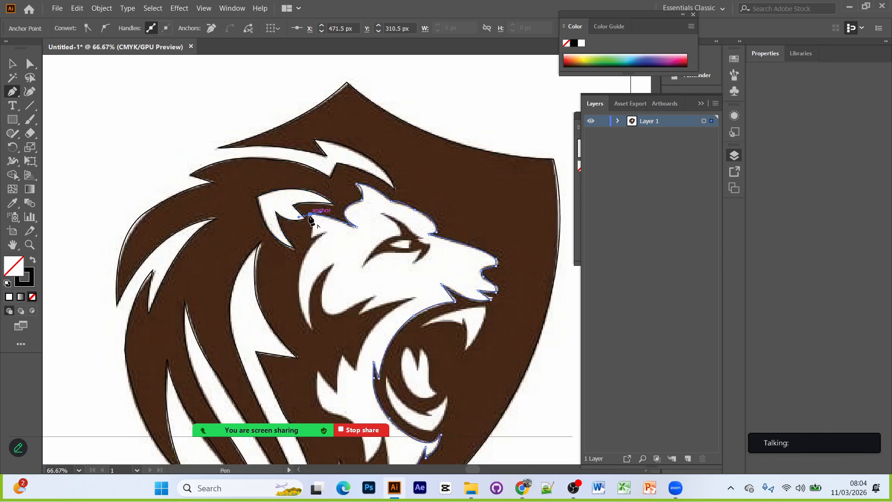
pyautogui.moveTo(310, 214); pyautogui.dragTo(303, 250)
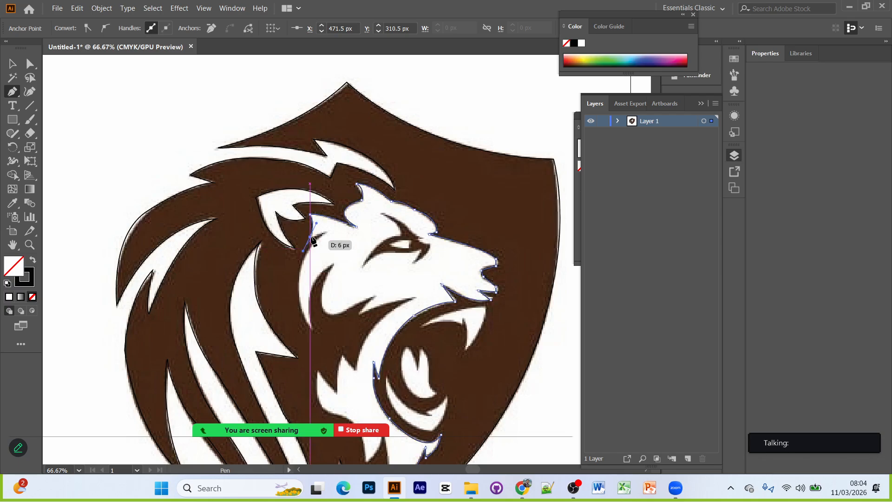
pyautogui.click(311, 238)
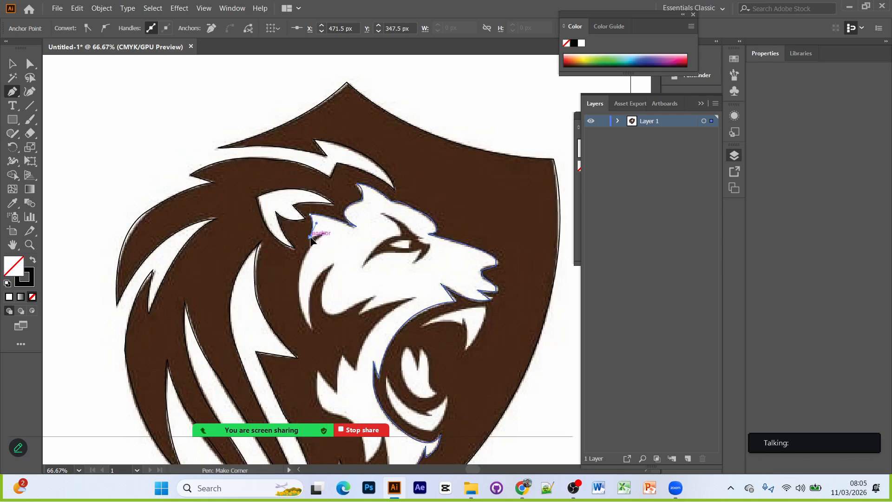
# Step: Trace the short notch below the ear tip and the long outer cheek curve to its lower point, dismissing the Zoom upgrade pop-up
pyautogui.click(326, 232)
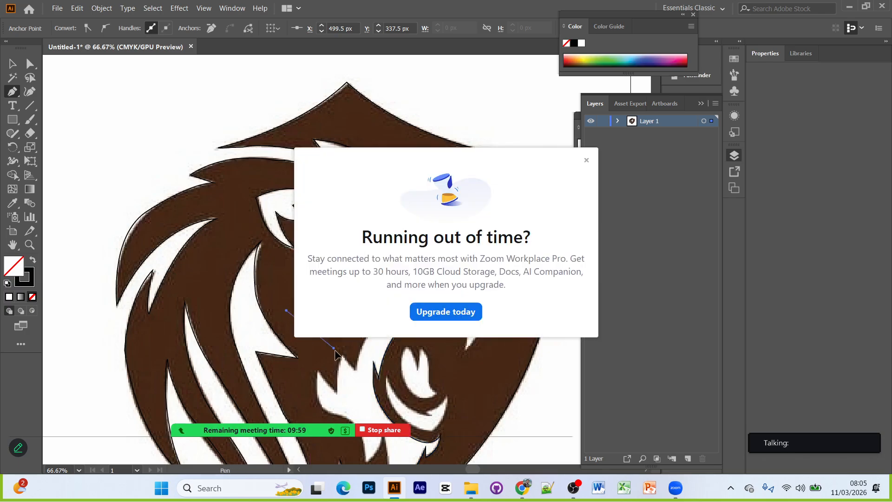
pyautogui.moveTo(356, 391); pyautogui.dragTo(357, 394)
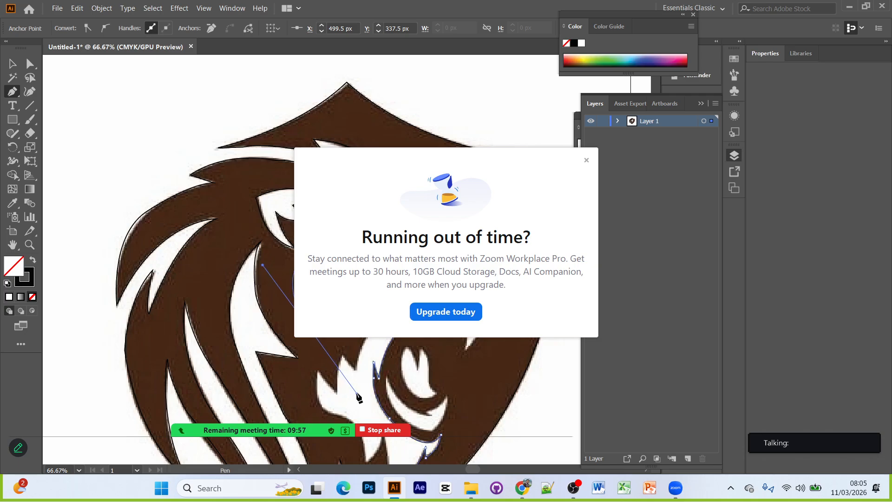
pyautogui.click(587, 160)
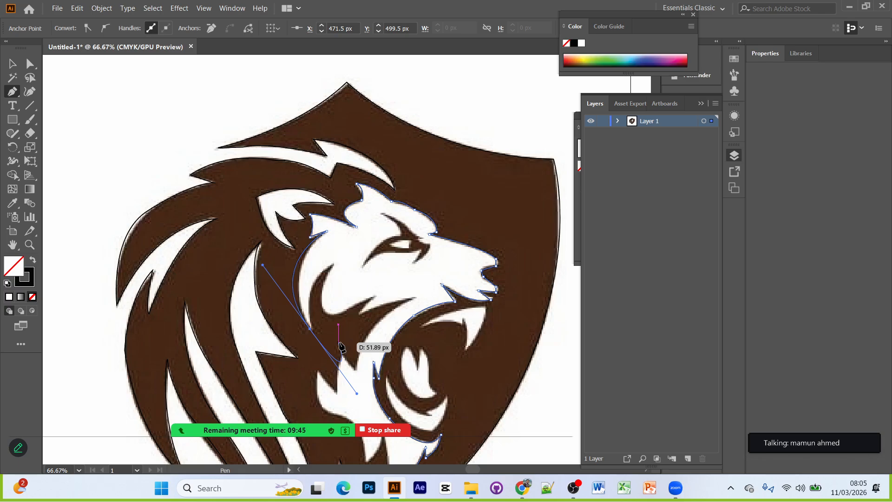
pyautogui.click(310, 329)
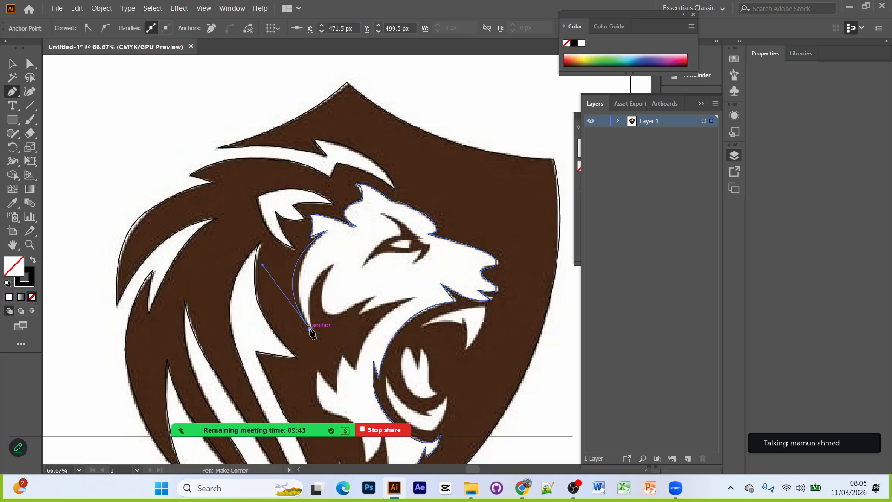
# Step: Trace the inner edge of the cheek stripe up to its tip and back down to a corner anchor at the cheek's lower curve
pyautogui.click(334, 264)
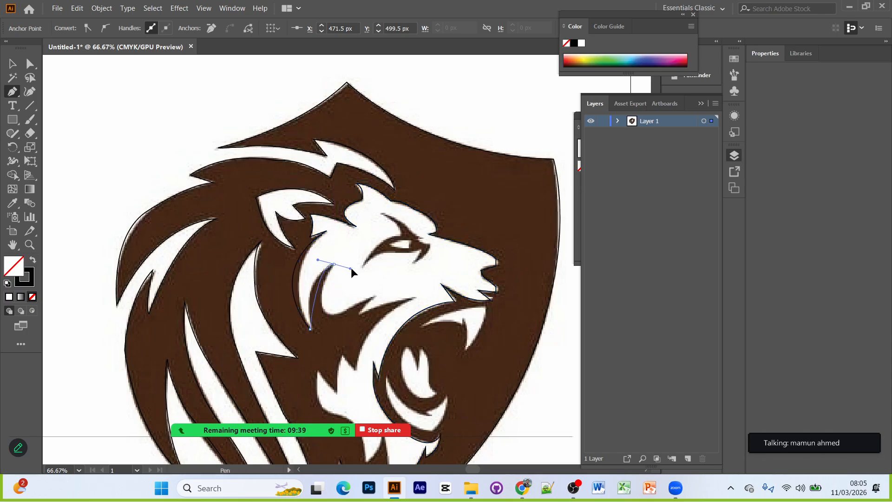
pyautogui.moveTo(351, 268); pyautogui.dragTo(370, 253)
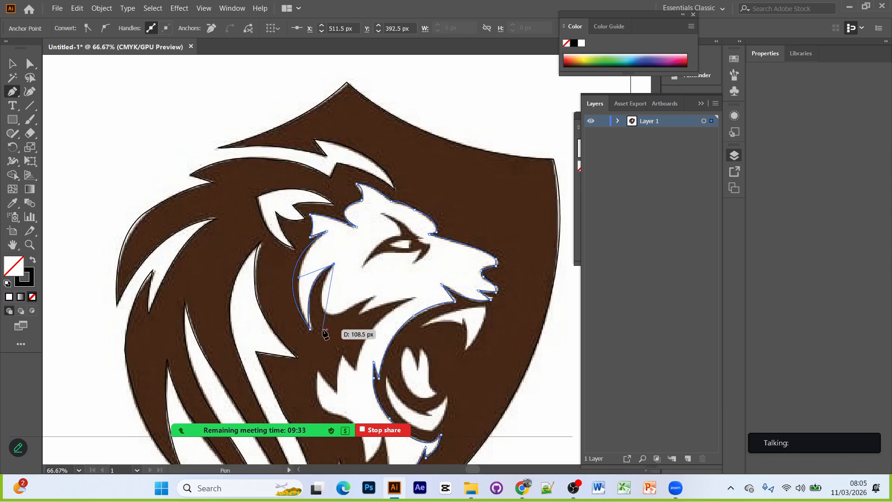
pyautogui.moveTo(326, 311); pyautogui.dragTo(342, 339)
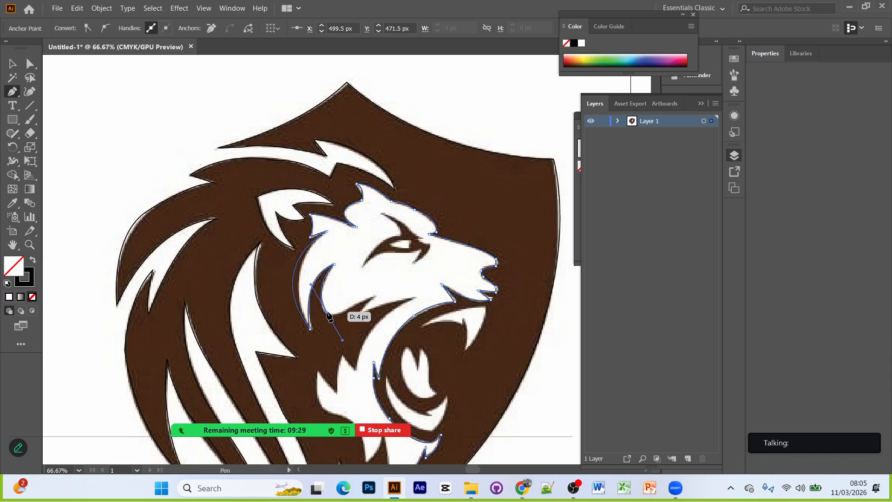
pyautogui.click(327, 312)
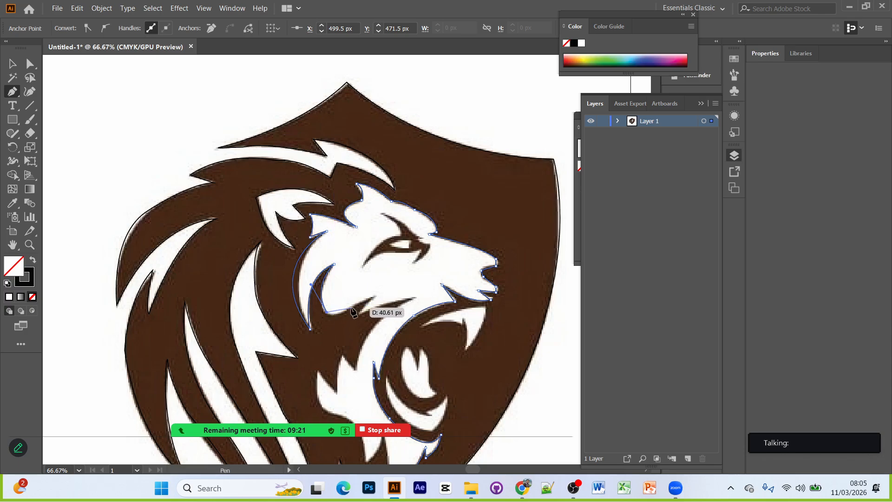
# Step: Trace the jagged lower edge of the cheek through its pointed notch to the sharp corner above the jaw
pyautogui.moveTo(350, 307); pyautogui.dragTo(374, 298)
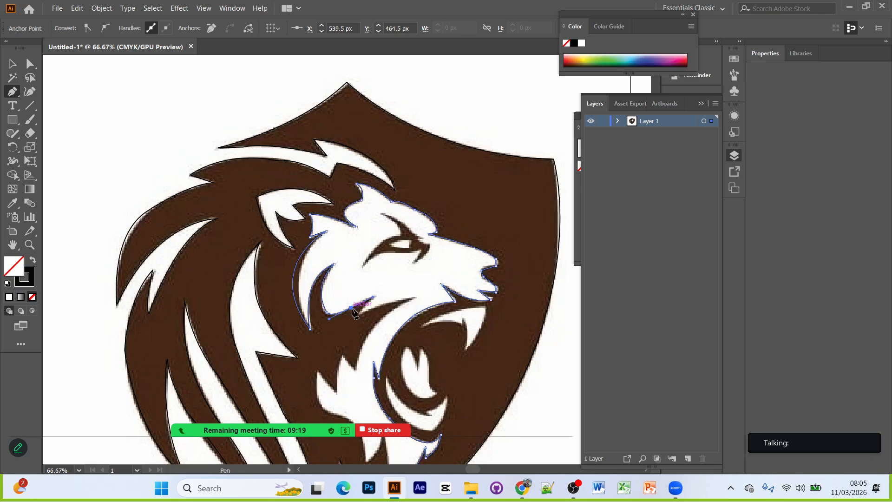
pyautogui.click(373, 295)
pyautogui.click(359, 312)
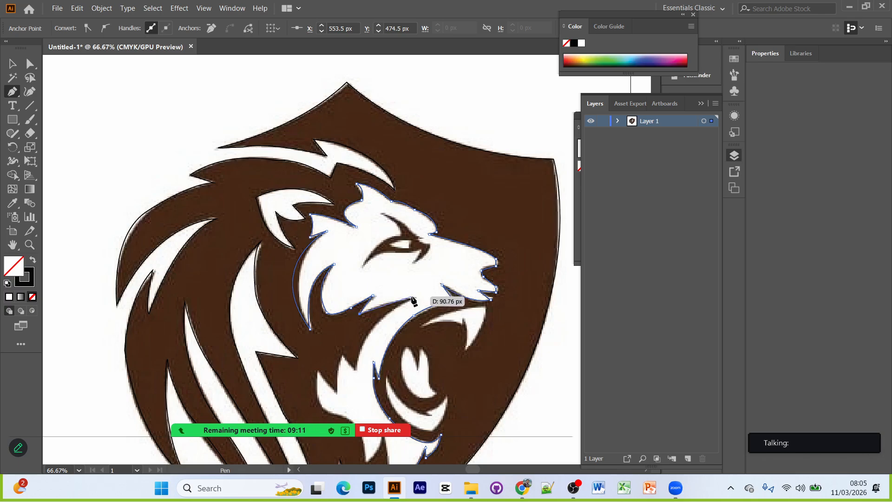
pyautogui.click(412, 296)
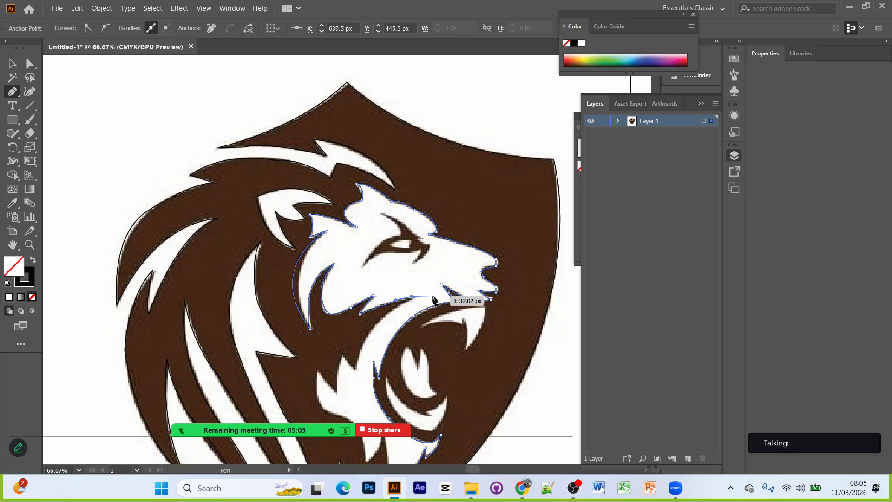
pyautogui.click(416, 297)
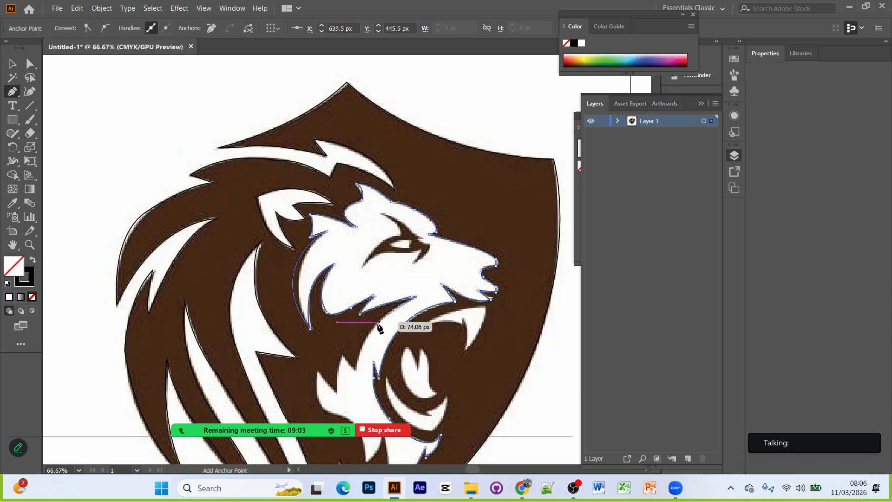
# Step: Trace the back edge of the jaw down around the fur spikes to the tip of the rear beard tuft
pyautogui.moveTo(356, 372); pyautogui.dragTo(359, 418)
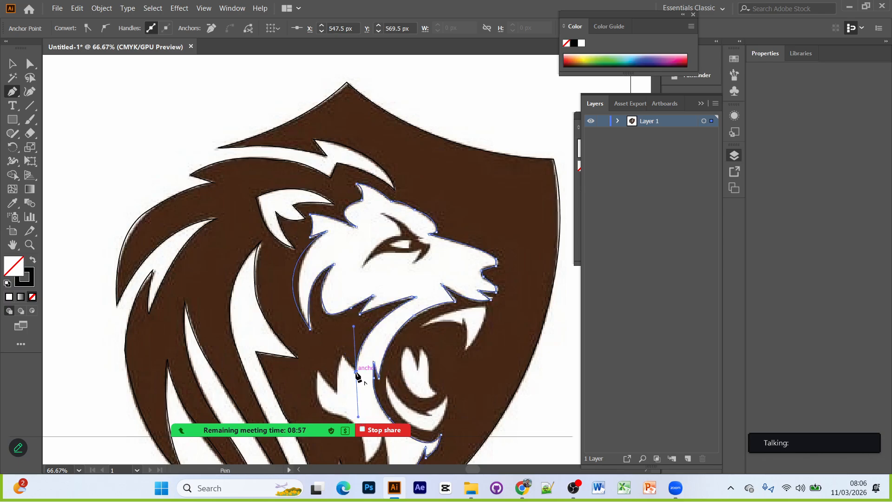
pyautogui.click(356, 373)
pyautogui.moveTo(338, 358); pyautogui.dragTo(342, 410)
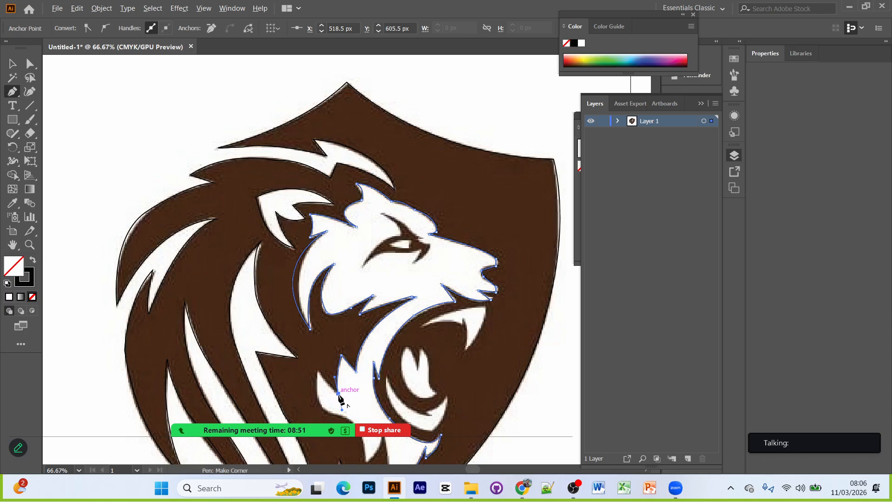
pyautogui.scroll(-6, 340, 399)
pyautogui.moveTo(338, 236); pyautogui.dragTo(367, 312)
pyautogui.moveTo(365, 305); pyautogui.dragTo(362, 359)
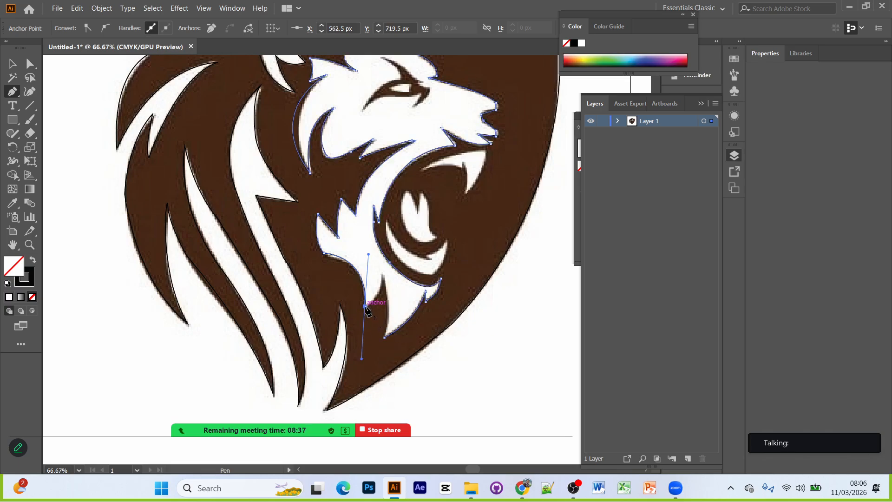
# Step: Trace the notch between the two beard tufts and close the face outline at the lower beard tip
pyautogui.moveTo(366, 306); pyautogui.dragTo(381, 275)
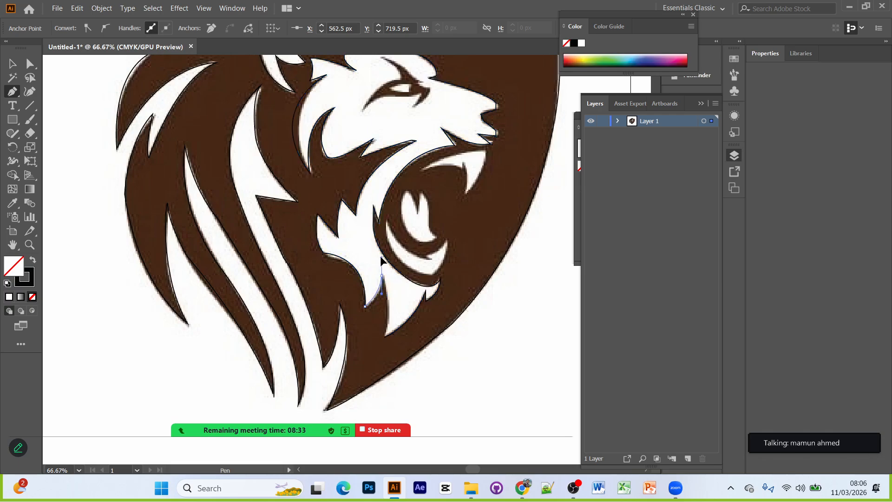
pyautogui.moveTo(381, 252); pyautogui.dragTo(387, 320)
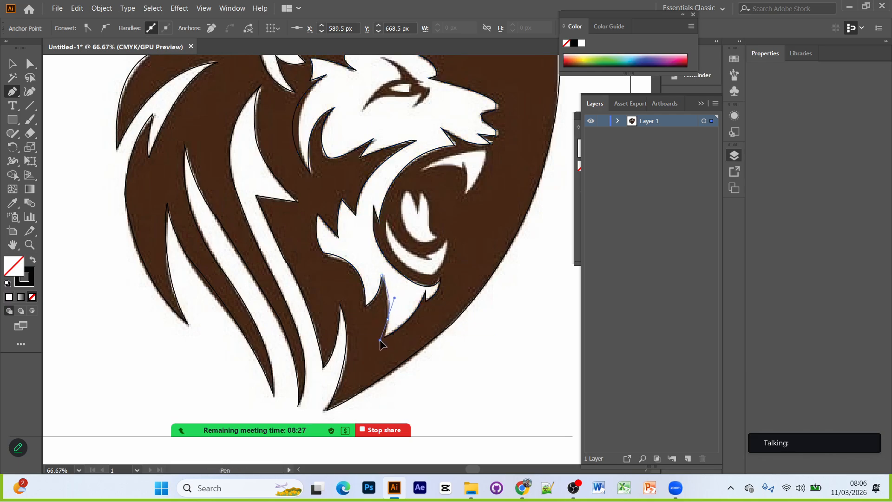
pyautogui.click(384, 343)
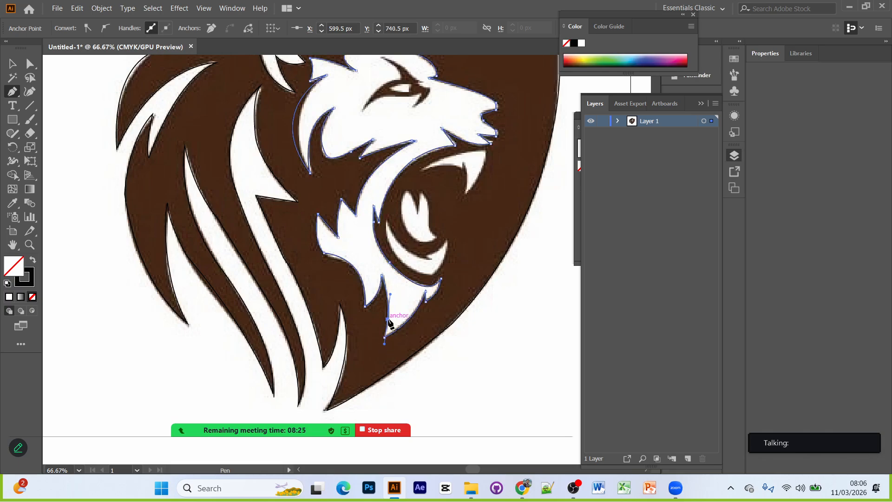
pyautogui.click(388, 319)
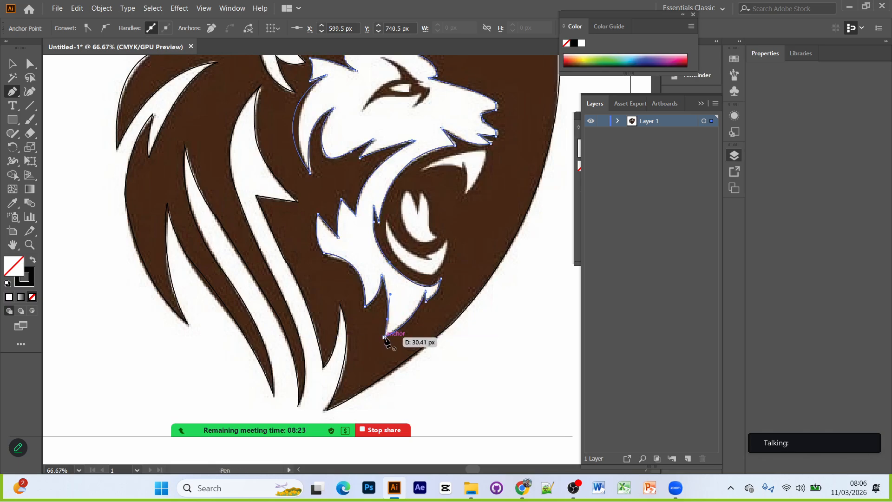
pyautogui.click(384, 337)
# Step: Start the upper fang outline at its rear tip and trace its upper and front edges to a corner anchor at the fang's point
pyautogui.scroll(3, 482, 319)
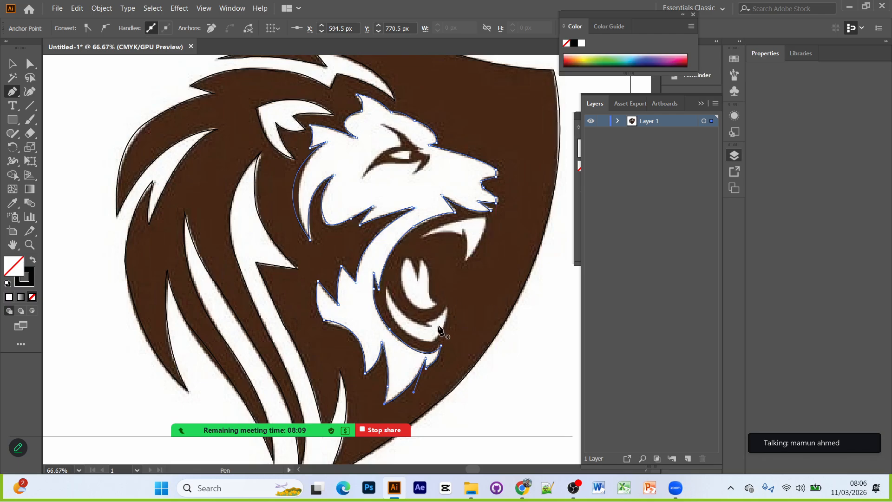
pyautogui.scroll(2, 484, 308)
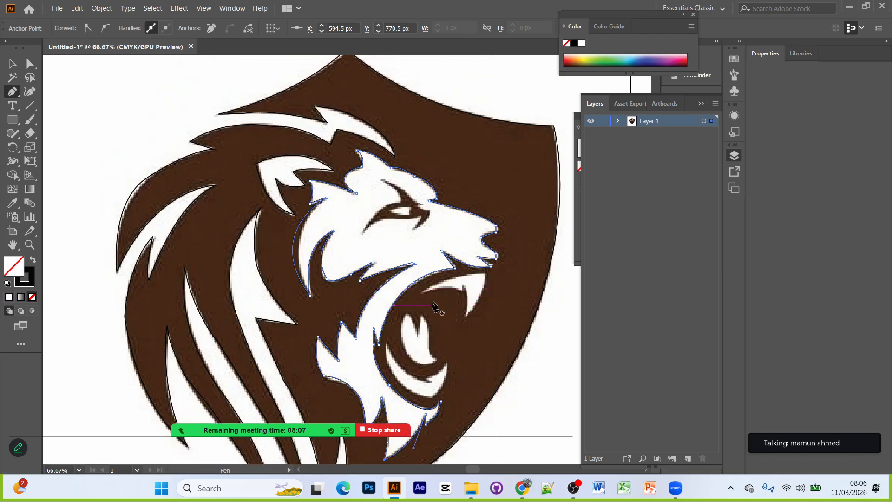
pyautogui.click(421, 293)
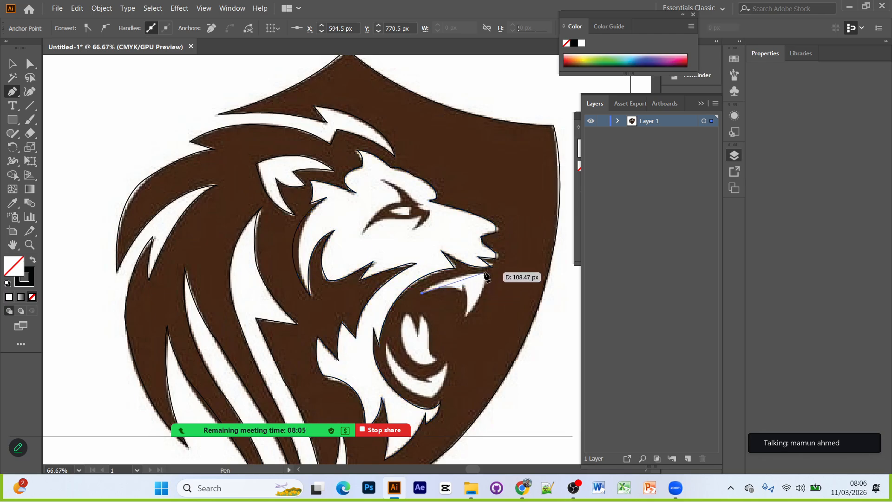
pyautogui.moveTo(486, 273)
pyautogui.mouseDown()
pyautogui.moveTo(516, 278)
pyautogui.moveTo(485, 278)
pyautogui.mouseUp()
pyautogui.click(486, 274)
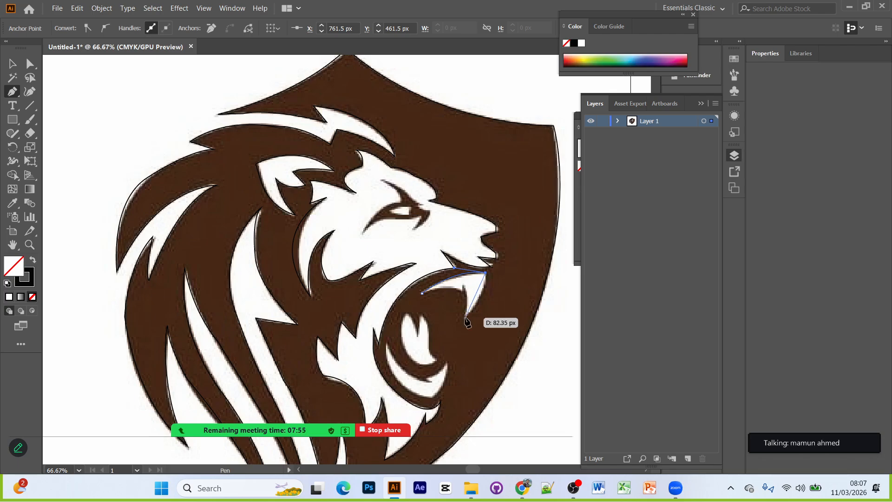
pyautogui.moveTo(466, 318); pyautogui.dragTo(443, 348)
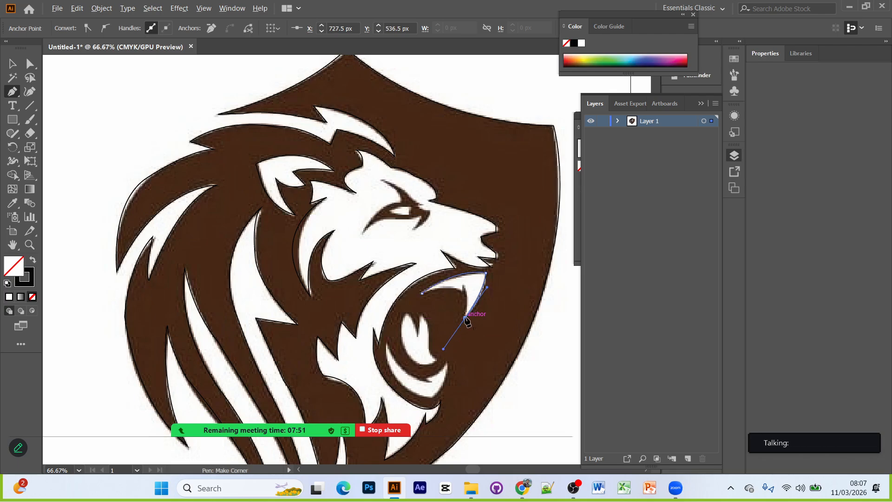
pyautogui.click(465, 318)
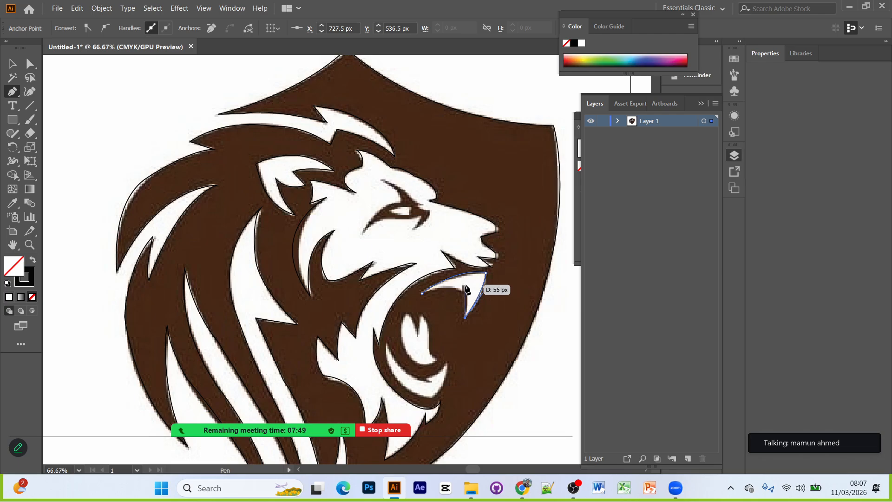
# Step: Trace the fang's inner edge to the notch and follow the underside back to close the outline at the rear tip
pyautogui.moveTo(466, 286); pyautogui.dragTo(458, 267)
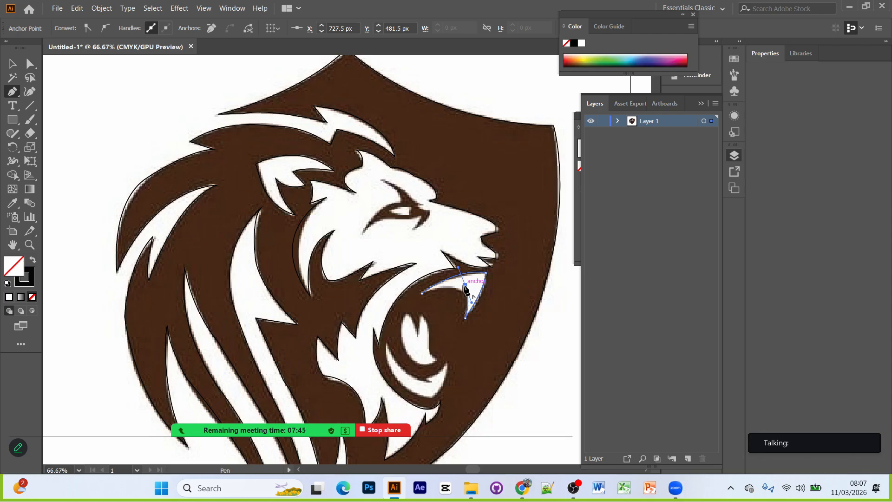
pyautogui.click(465, 288)
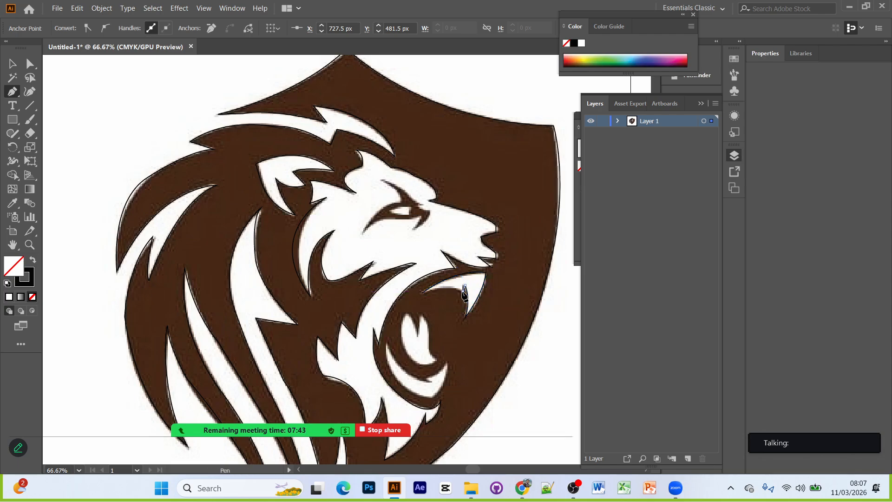
pyautogui.click(423, 292)
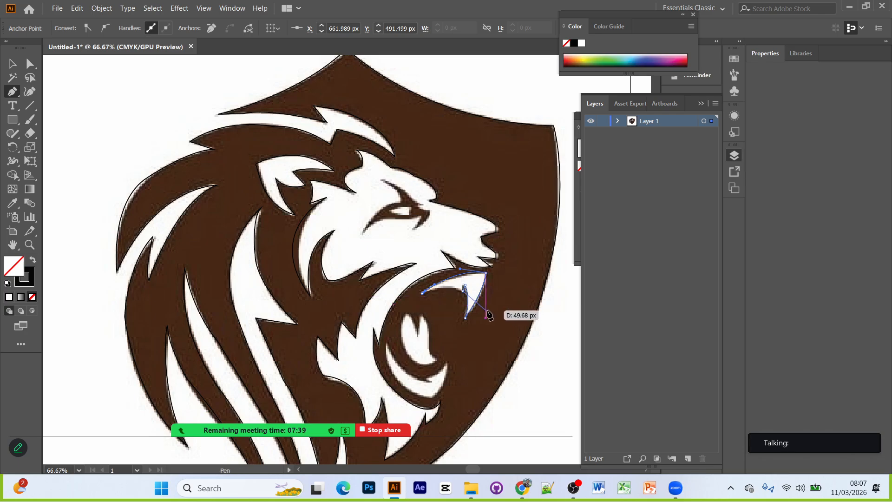
pyautogui.hotkey('ctrl', '=')
pyautogui.hotkey('ctrl', '=')
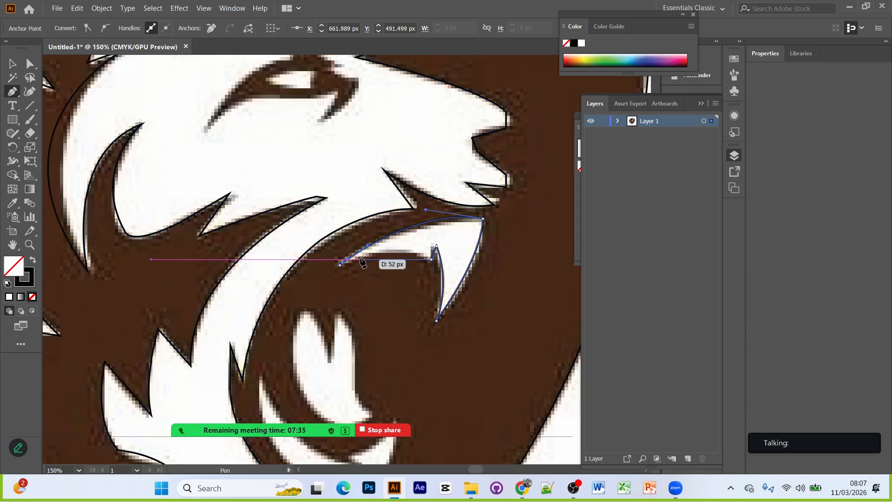
pyautogui.moveTo(360, 259); pyautogui.dragTo(334, 279)
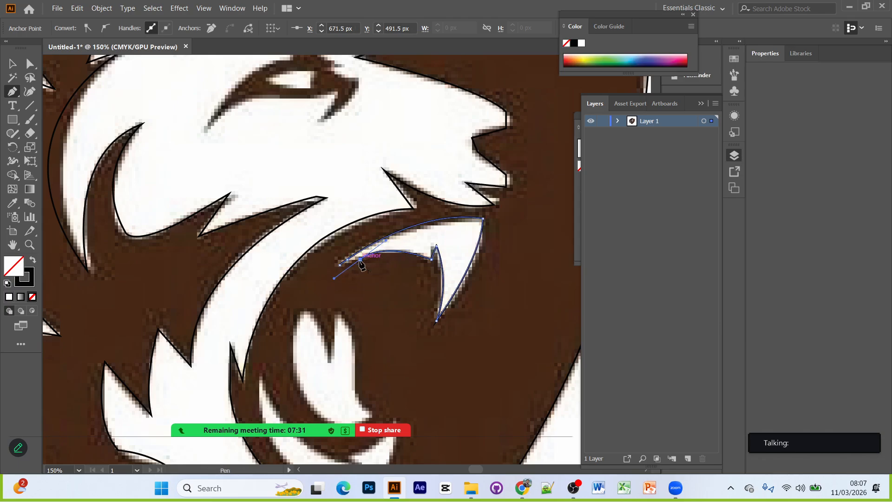
pyautogui.click(360, 259)
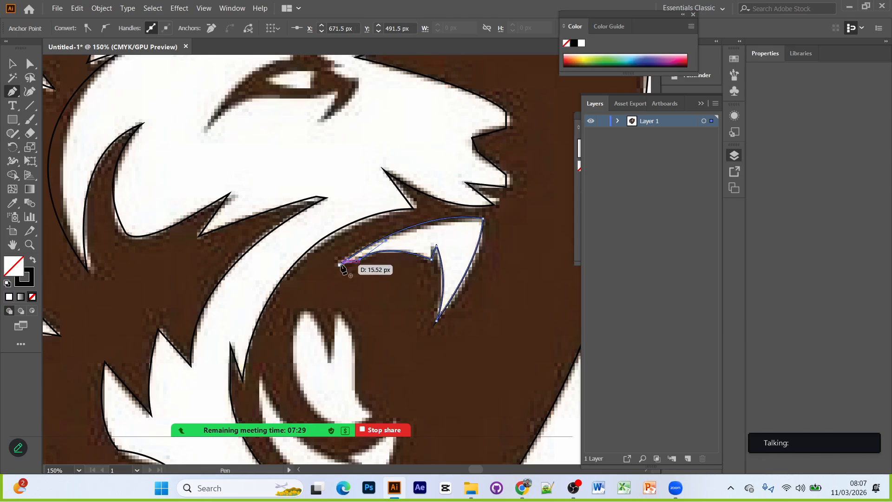
pyautogui.click(340, 263)
# Step: Start the tongue outline at its front edge and trace the pointed tip, the lower curve and the rear side
pyautogui.scroll(-5, 409, 295)
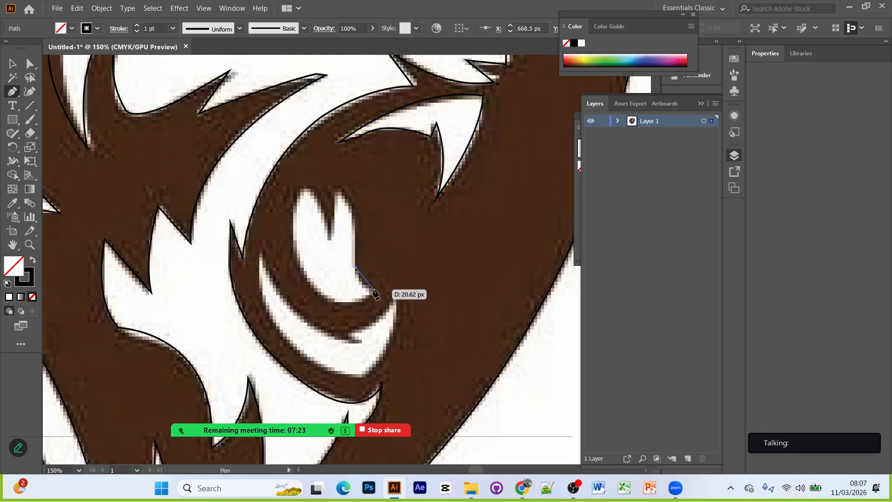
pyautogui.moveTo(374, 291); pyautogui.dragTo(392, 299)
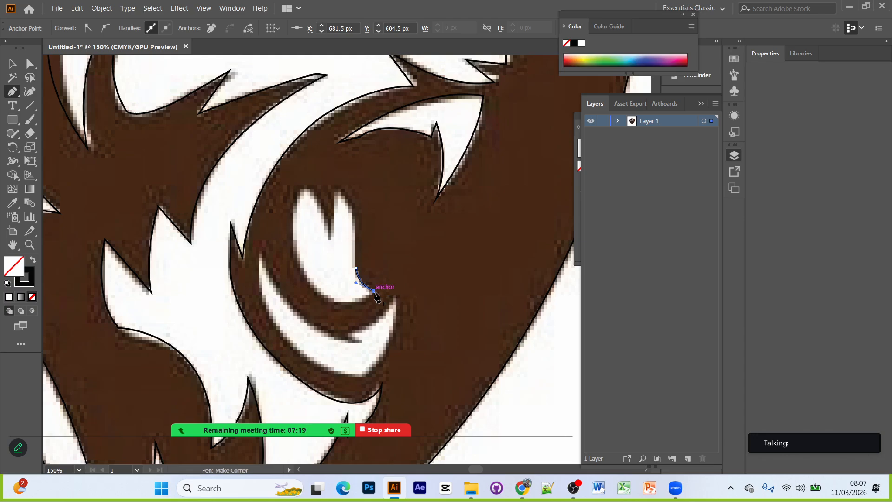
pyautogui.click(374, 291)
pyautogui.moveTo(312, 286); pyautogui.dragTo(265, 254)
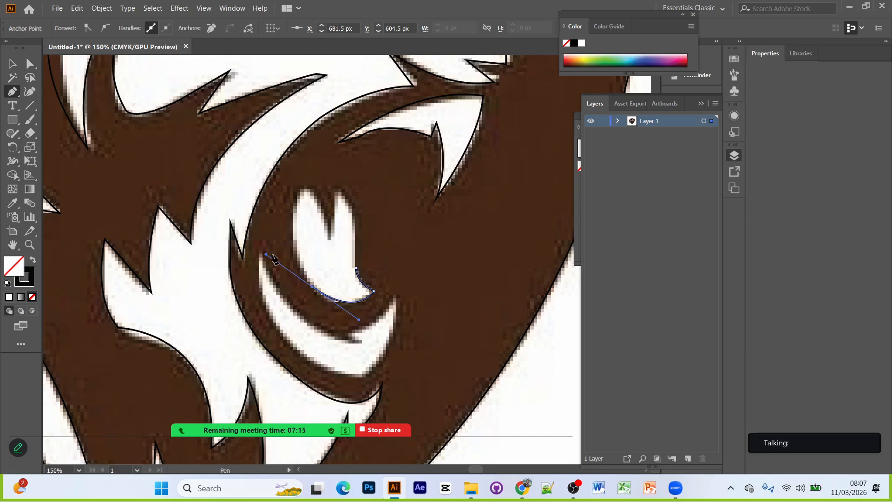
pyautogui.click(312, 286)
pyautogui.scroll(2, 313, 288)
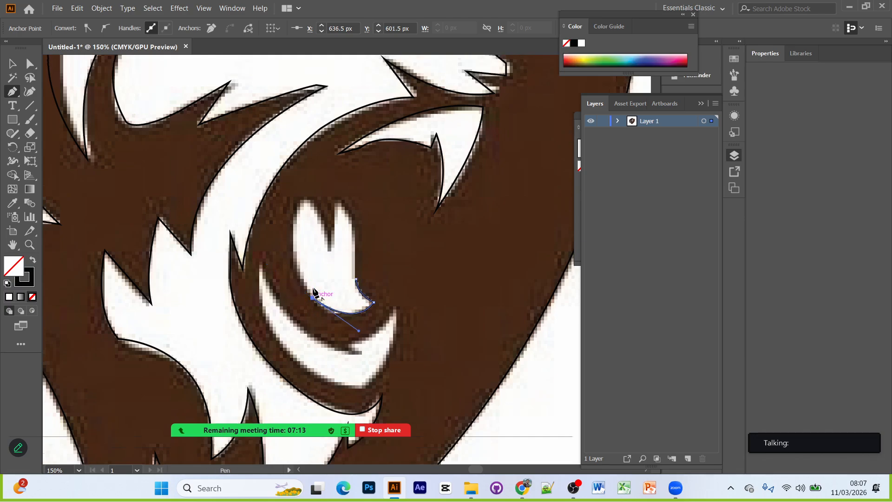
pyautogui.moveTo(294, 268); pyautogui.dragTo(301, 228)
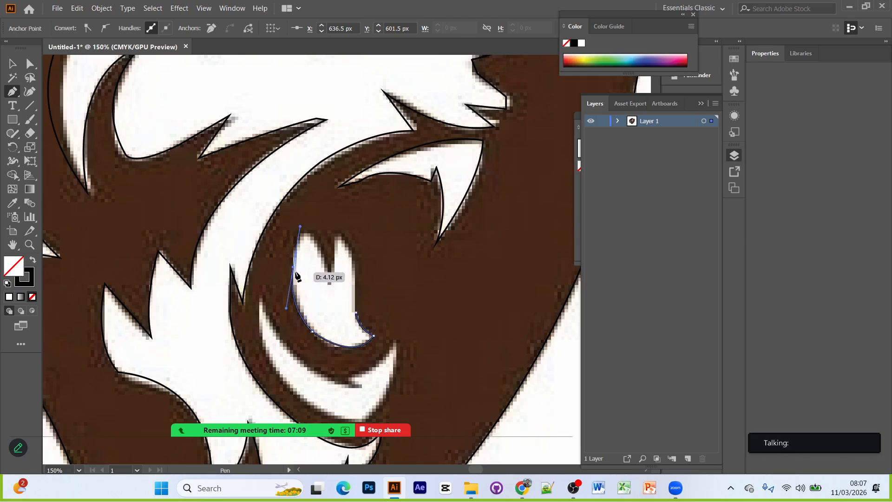
pyautogui.click(293, 267)
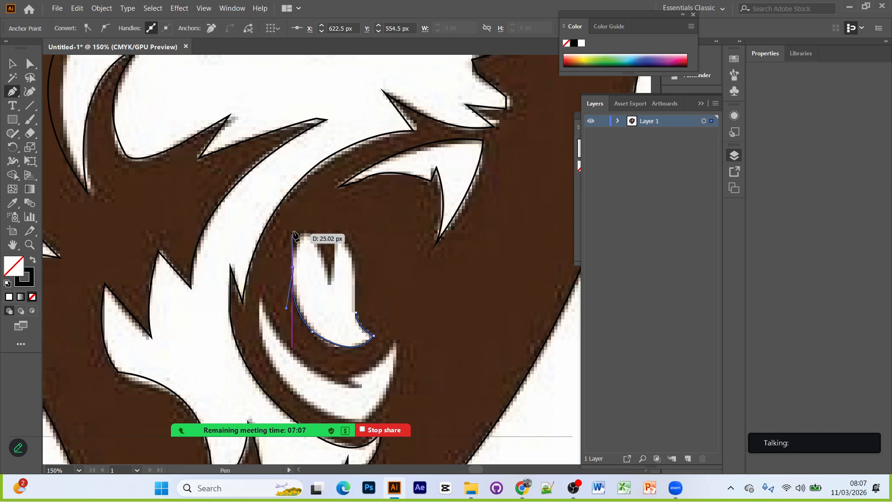
# Step: Trace the rounded top of the tongue's rear lobe and go down to a corner anchor in the central notch
pyautogui.moveTo(309, 234); pyautogui.dragTo(329, 237)
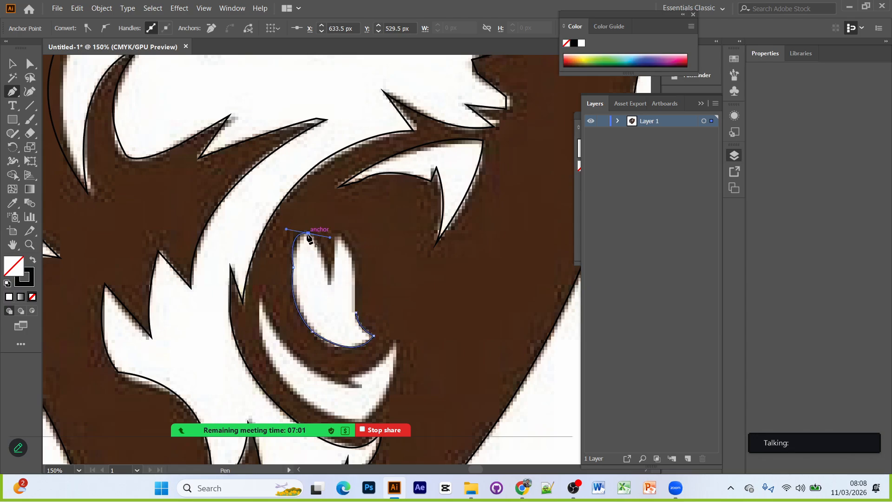
pyautogui.click(308, 234)
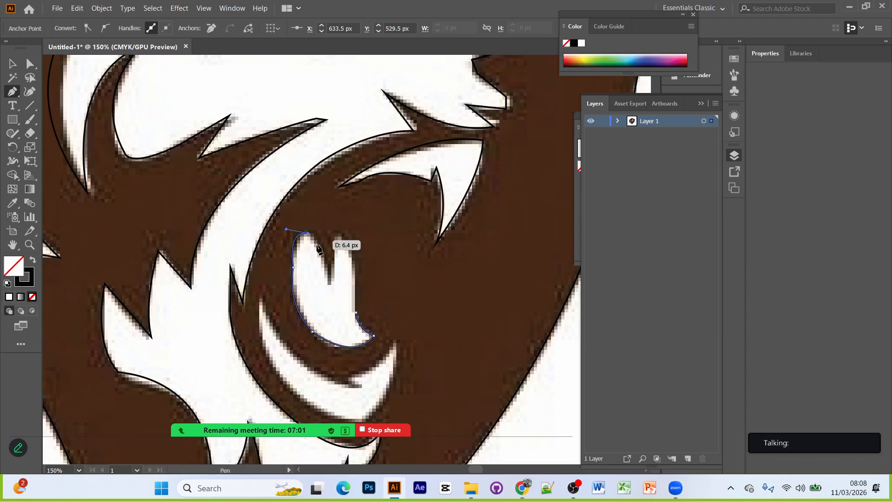
pyautogui.click(329, 284)
pyautogui.click(335, 331)
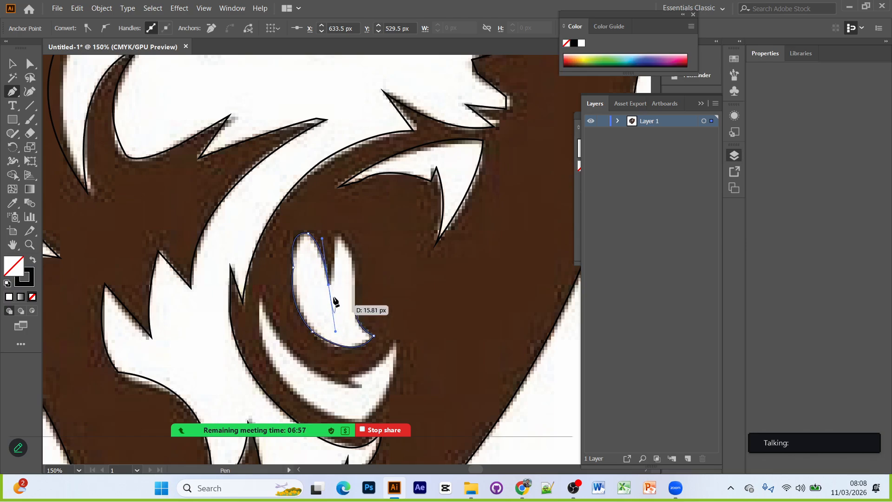
pyautogui.click(330, 285)
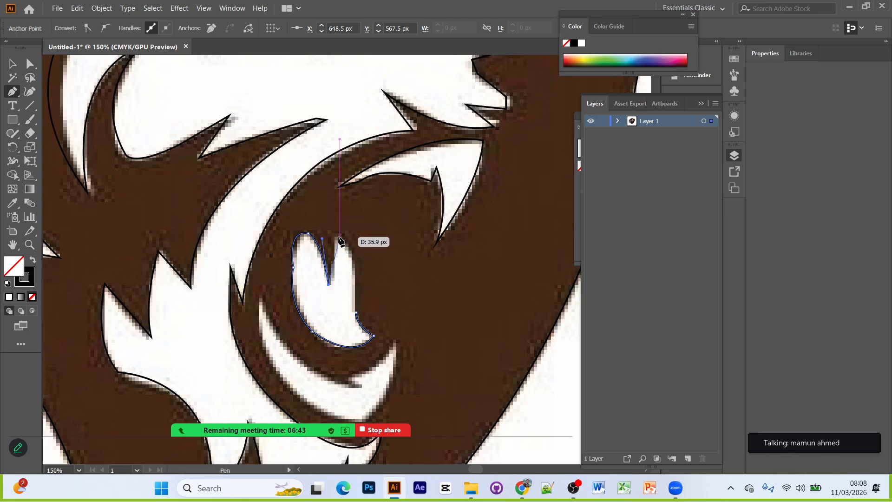
# Step: Trace the tongue's front lobe up from the notch and down its front edge to close the outline
pyautogui.moveTo(333, 238); pyautogui.dragTo(335, 224)
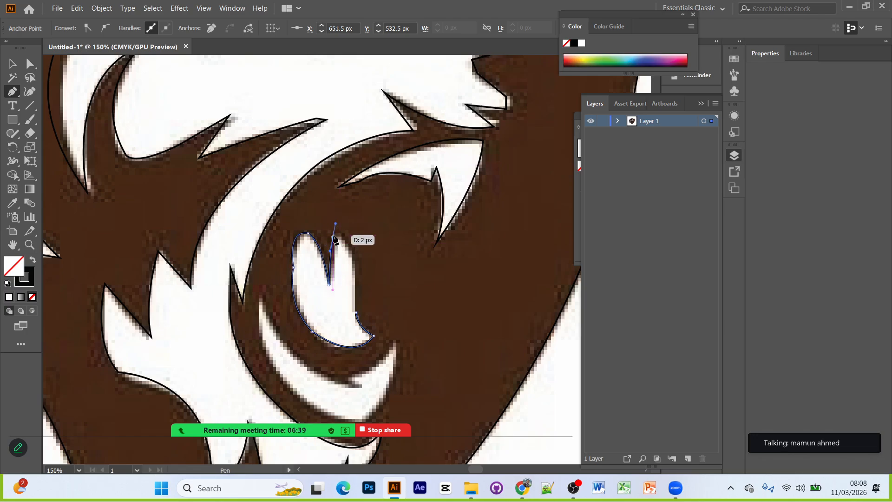
pyautogui.click(332, 238)
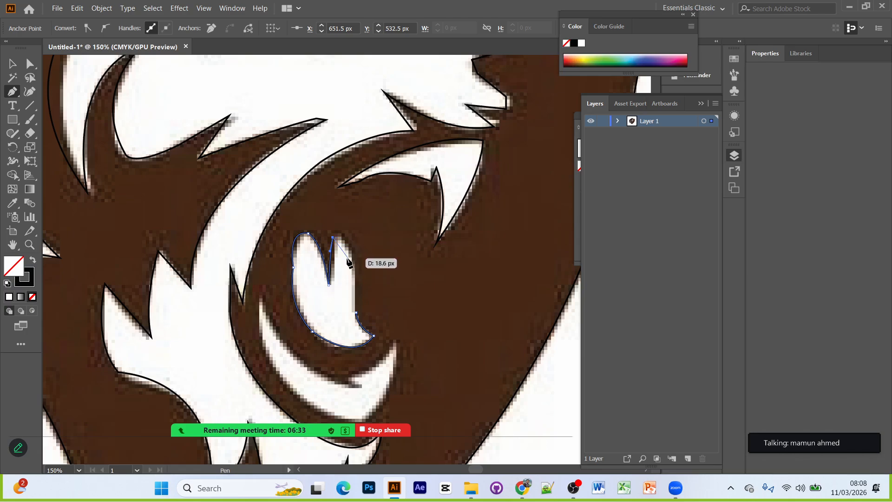
pyautogui.moveTo(353, 258); pyautogui.dragTo(359, 296)
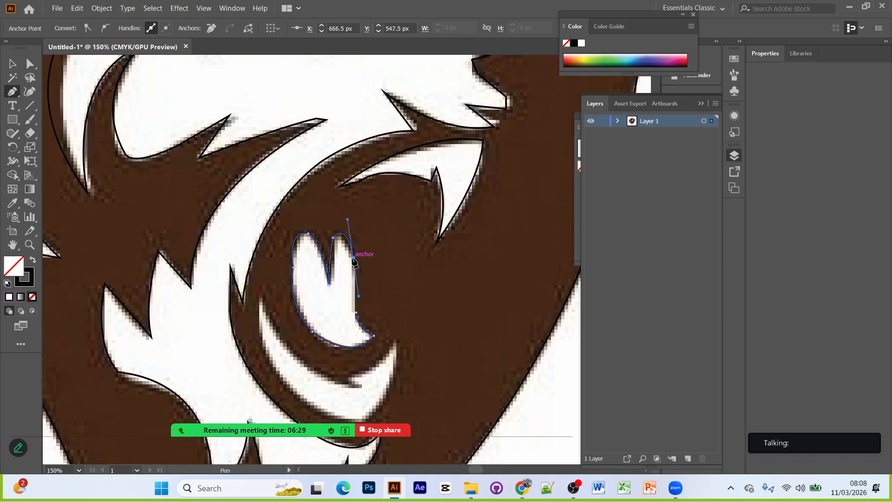
pyautogui.click(353, 260)
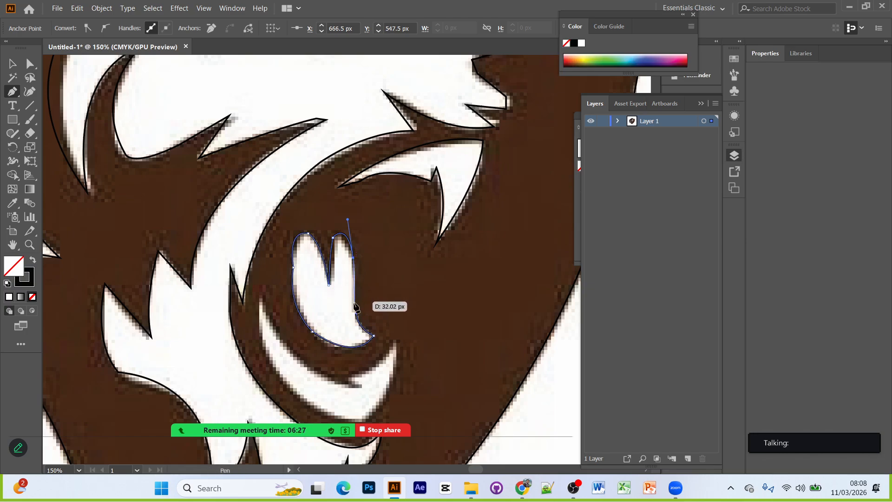
pyautogui.moveTo(355, 306)
pyautogui.mouseDown()
pyautogui.moveTo(376, 325)
pyautogui.moveTo(356, 312)
pyautogui.mouseUp()
# Step: Start the crescent below the tongue at its inner notch and trace around the front tip to a corner anchor at the bottom
pyautogui.scroll(-2, 381, 337)
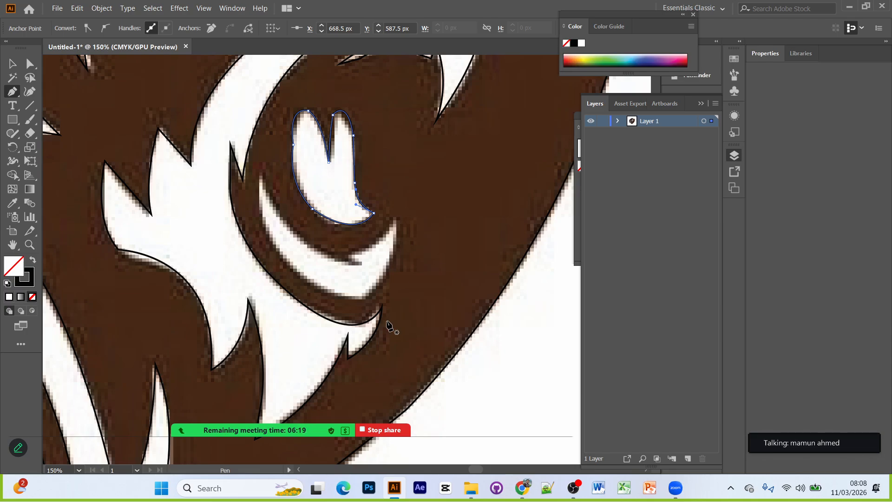
pyautogui.scroll(-1, 377, 321)
pyautogui.scroll(2, 359, 313)
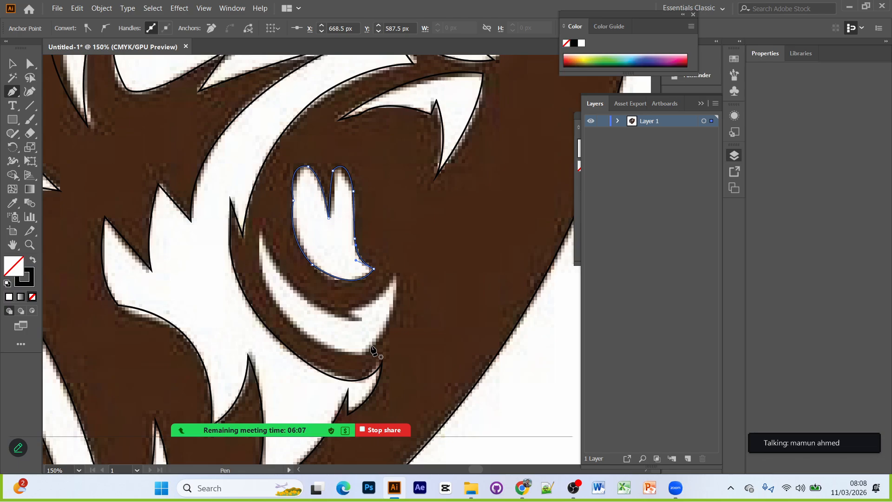
pyautogui.click(350, 309)
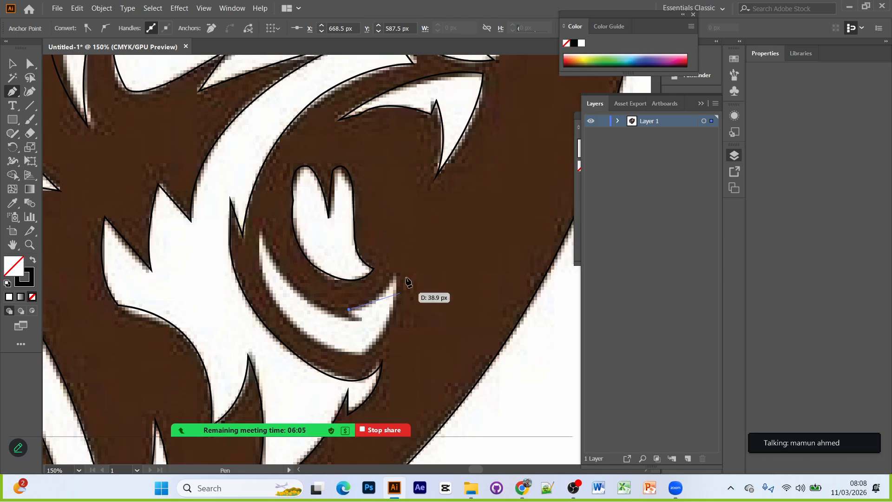
pyautogui.moveTo(397, 262); pyautogui.dragTo(414, 238)
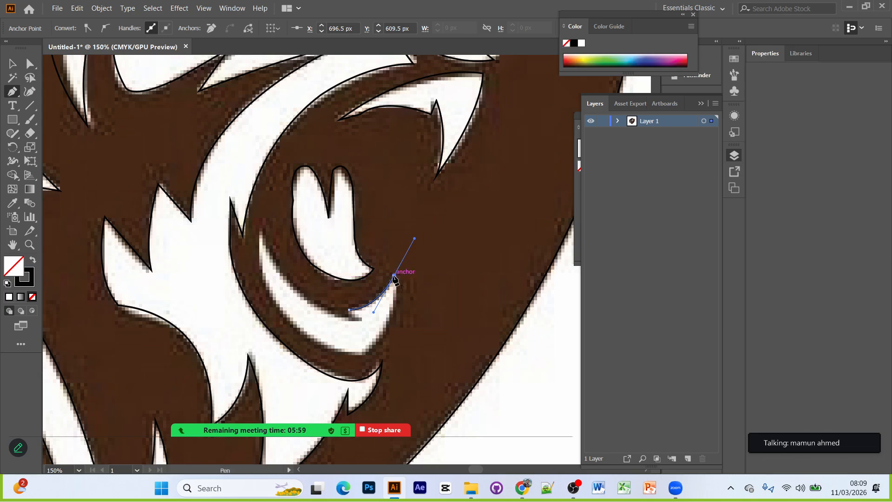
pyautogui.moveTo(394, 277); pyautogui.dragTo(336, 378)
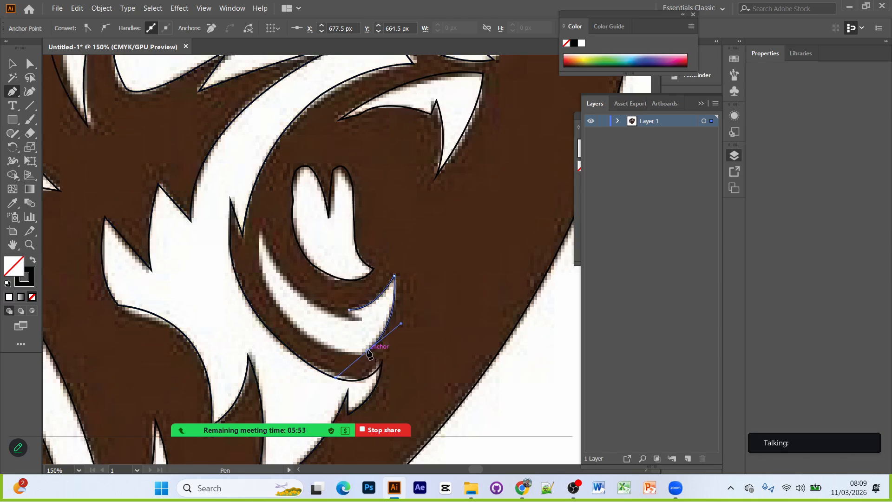
pyautogui.click(368, 351)
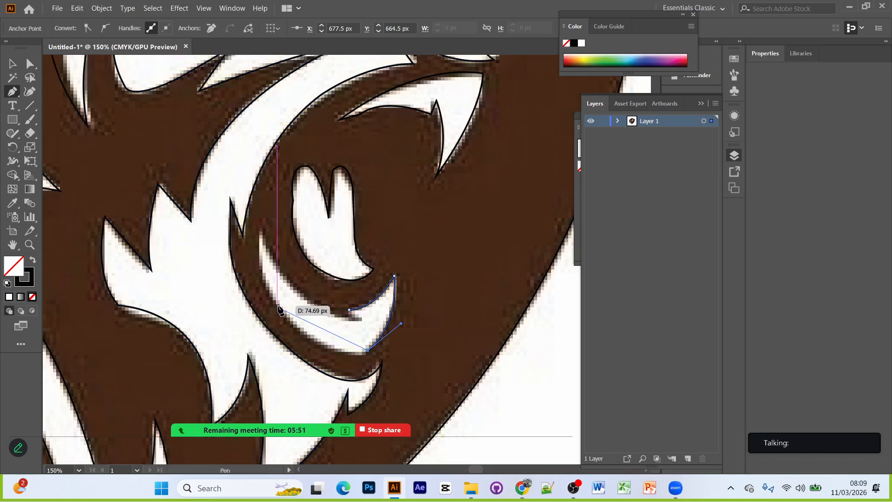
# Step: Trace the outer curve of the crescent below the tongue up to its rear upper tip
pyautogui.moveTo(278, 306); pyautogui.dragTo(232, 242)
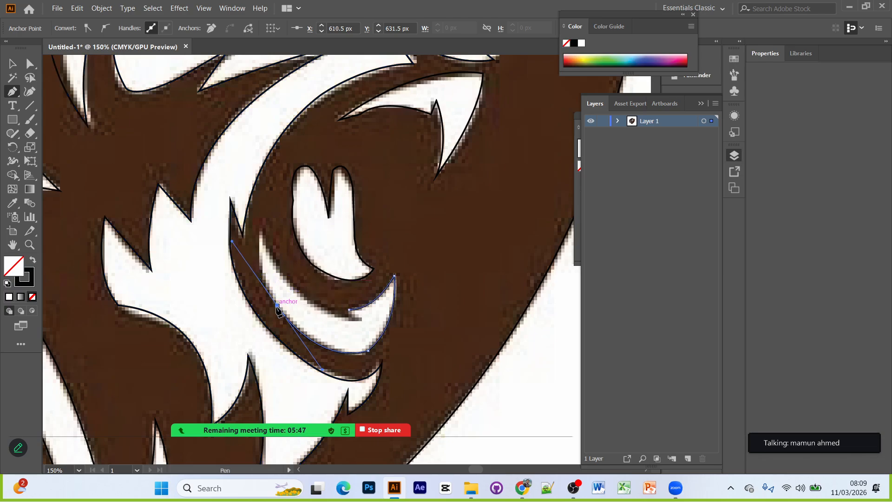
pyautogui.click(277, 306)
pyautogui.scroll(2, 289, 296)
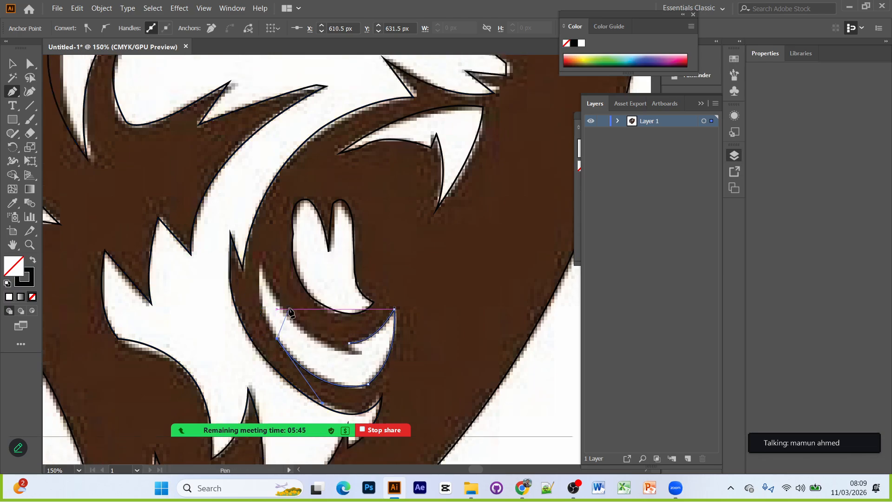
pyautogui.moveTo(261, 260); pyautogui.dragTo(270, 205)
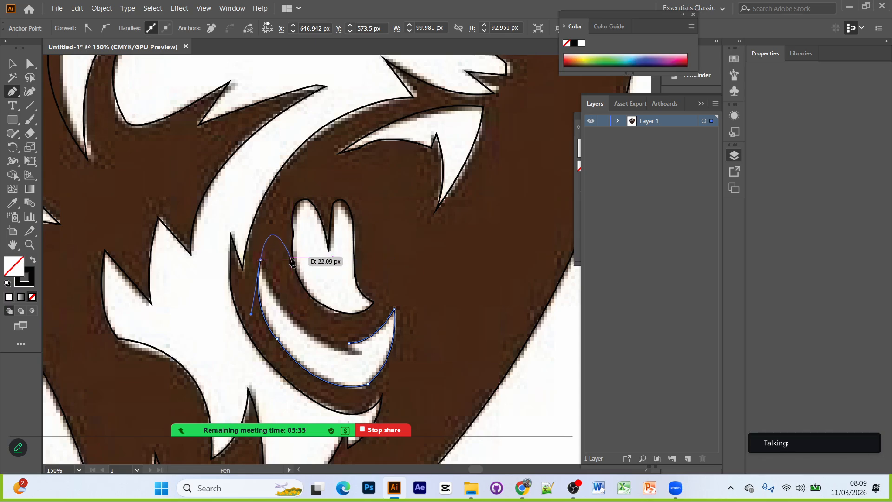
# Step: Redo the crescent's rear upper tip as a corner anchor and trace its inner curve back to the starting notch to close the outline
pyautogui.hotkey('ctrl', 'z')
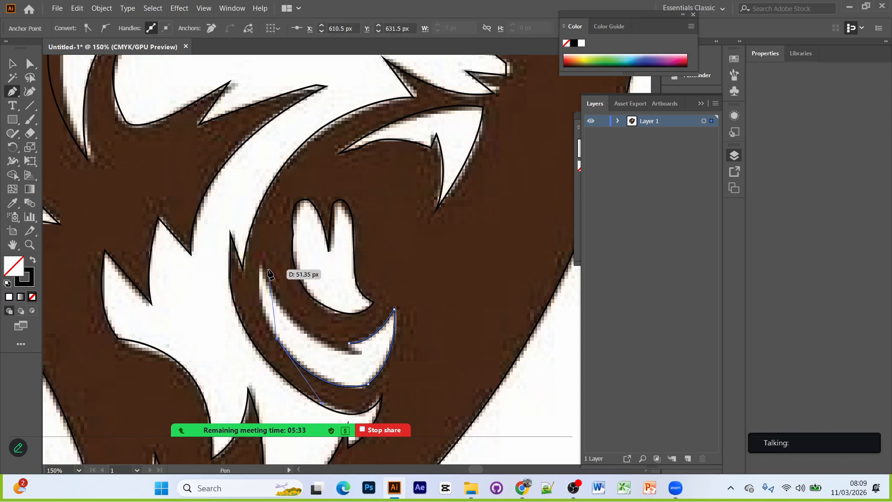
pyautogui.click(262, 254)
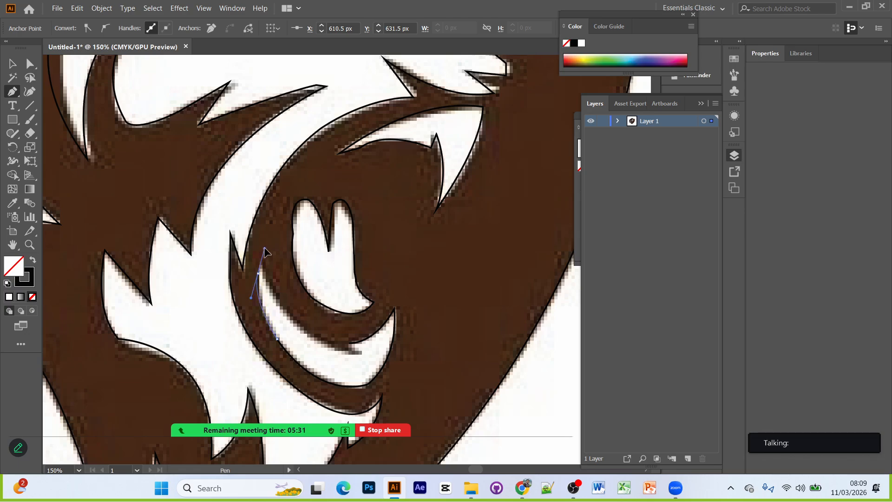
pyautogui.moveTo(264, 253); pyautogui.dragTo(258, 245)
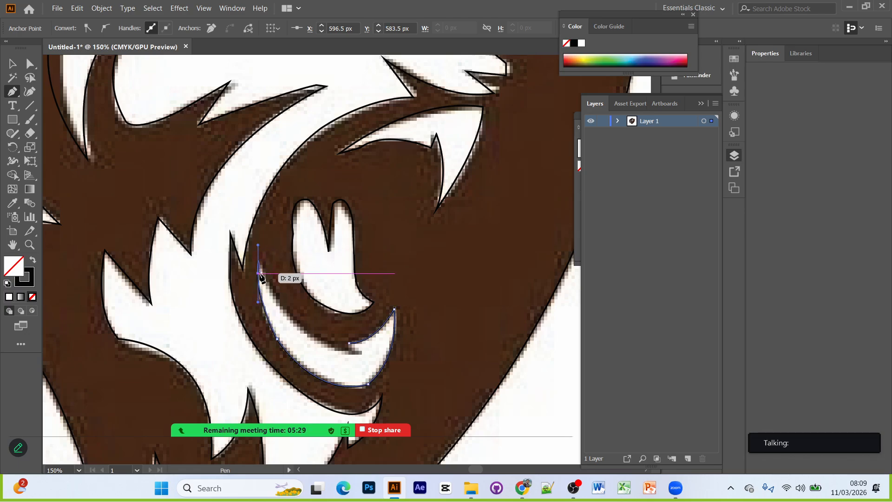
pyautogui.click(258, 273)
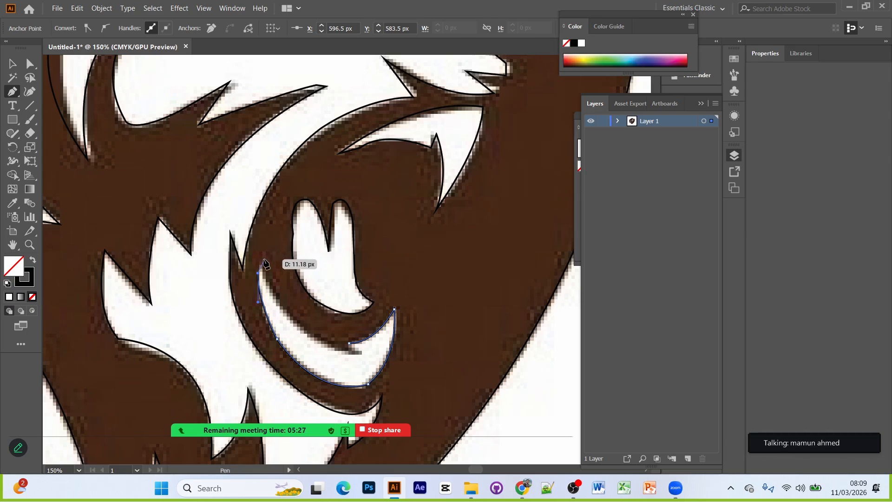
pyautogui.click(259, 263)
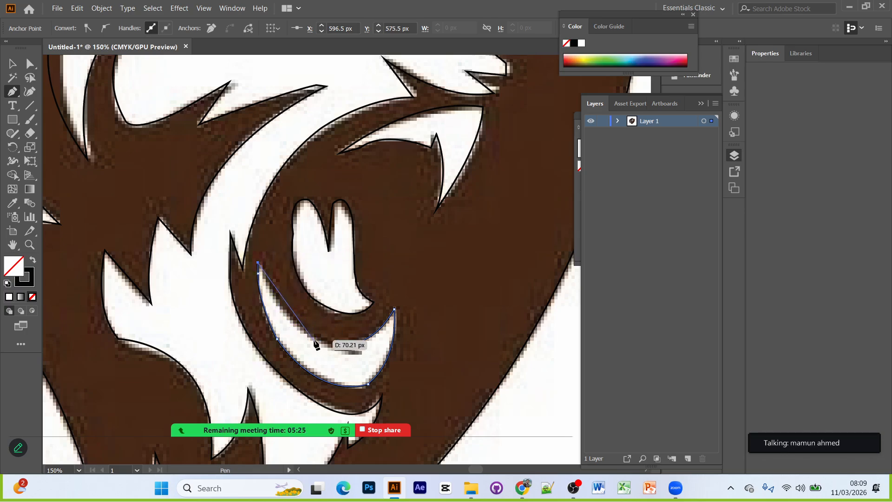
pyautogui.moveTo(315, 342); pyautogui.dragTo(350, 345)
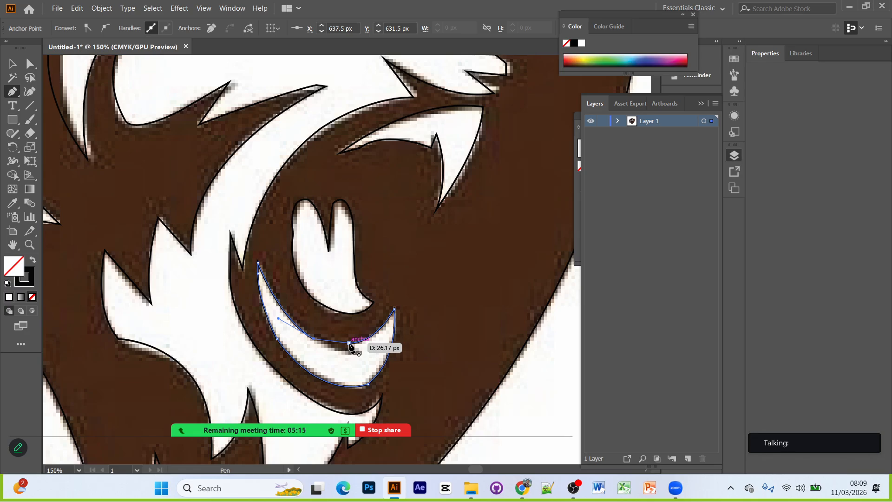
pyautogui.moveTo(350, 344); pyautogui.dragTo(350, 345)
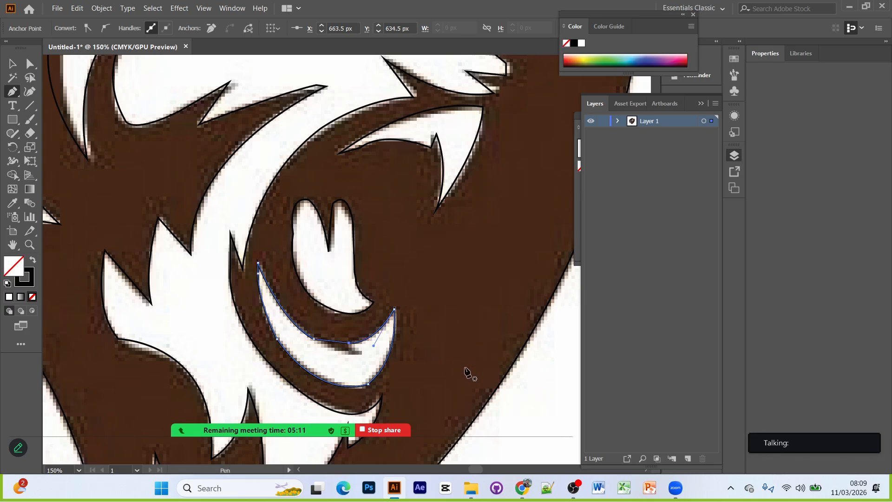
# Step: Start the eye marking at its rear lower tip and trace the lower edge forward to a corner anchor at the inner notch
pyautogui.scroll(6, 473, 372)
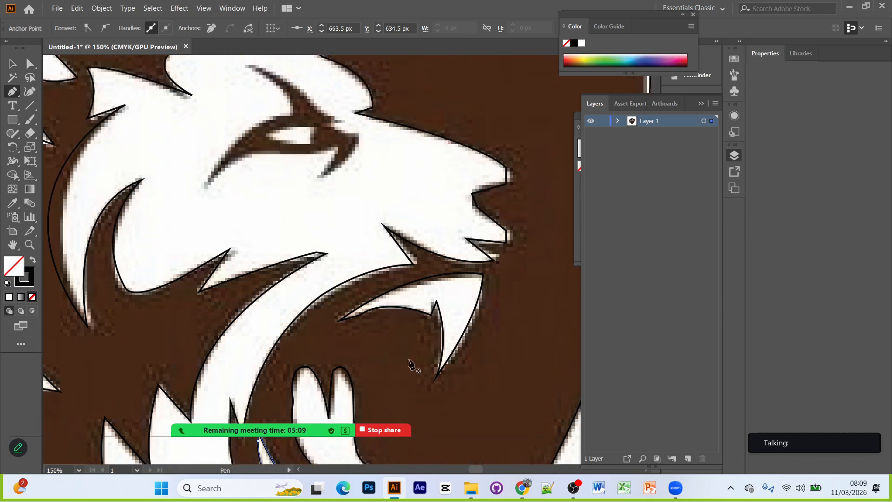
pyautogui.scroll(4, 417, 363)
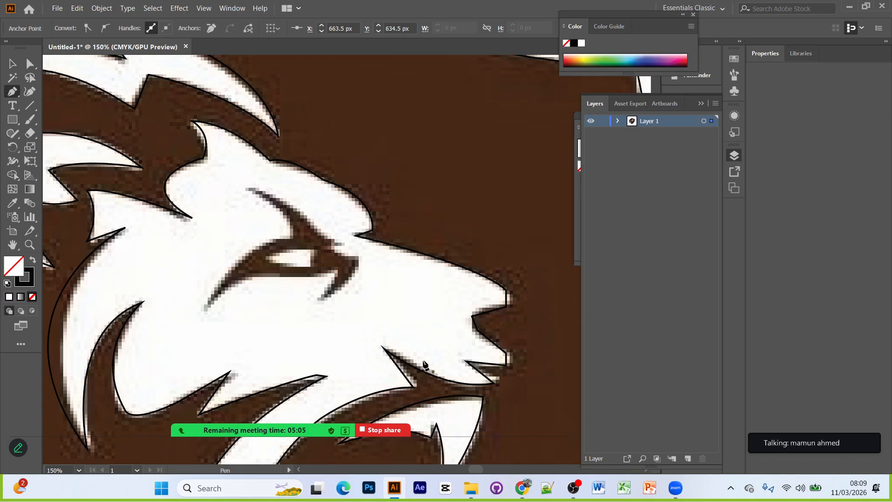
pyautogui.scroll(1, 238, 342)
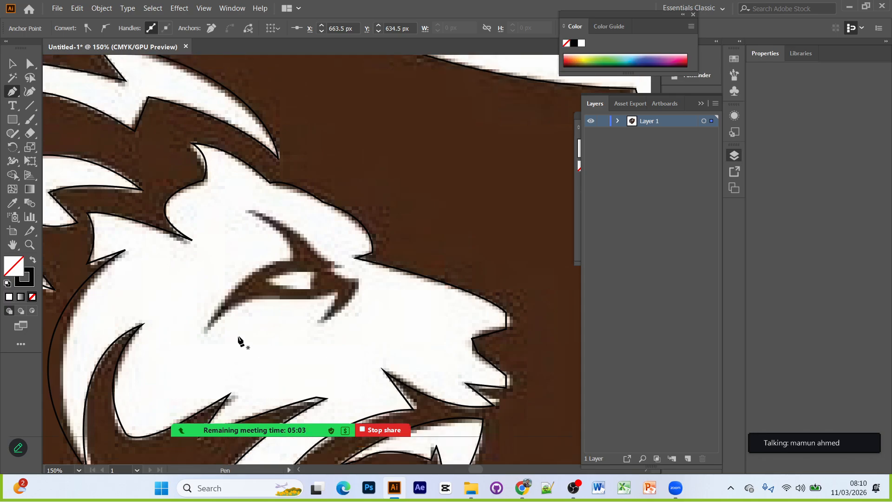
pyautogui.scroll(-4, 238, 342)
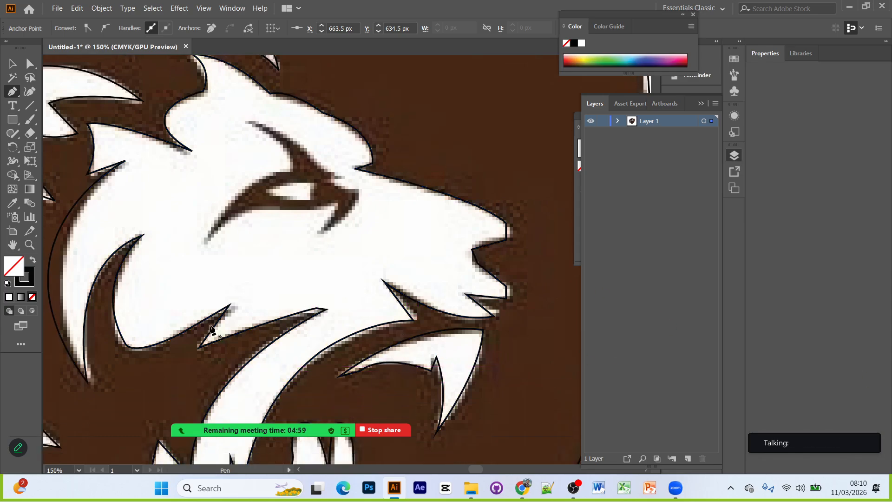
pyautogui.scroll(6, 197, 332)
pyautogui.scroll(-2, 197, 333)
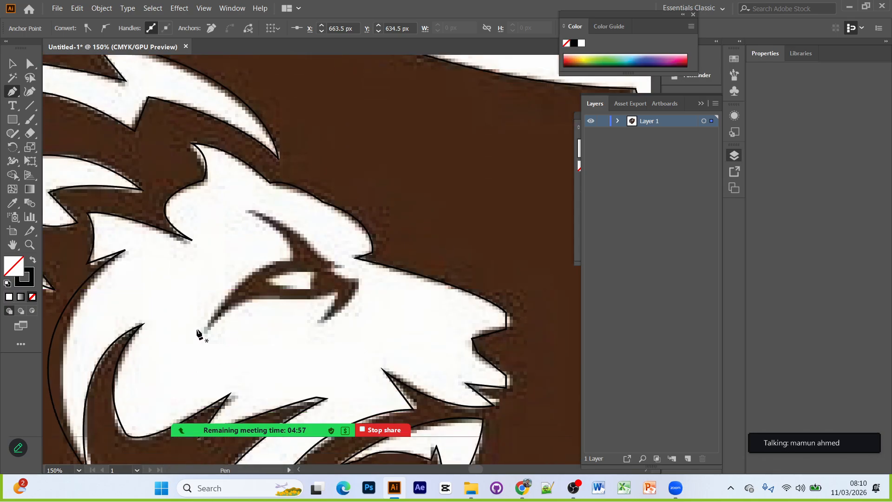
pyautogui.click(205, 333)
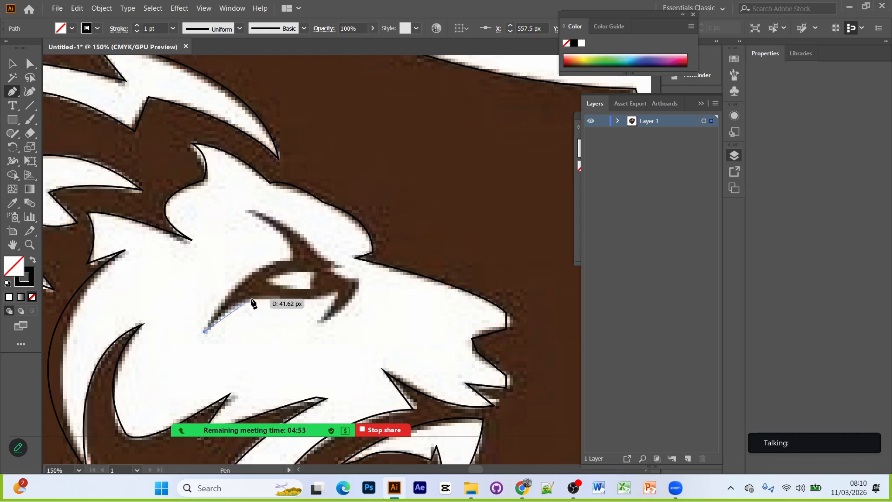
pyautogui.moveTo(276, 297); pyautogui.dragTo(319, 303)
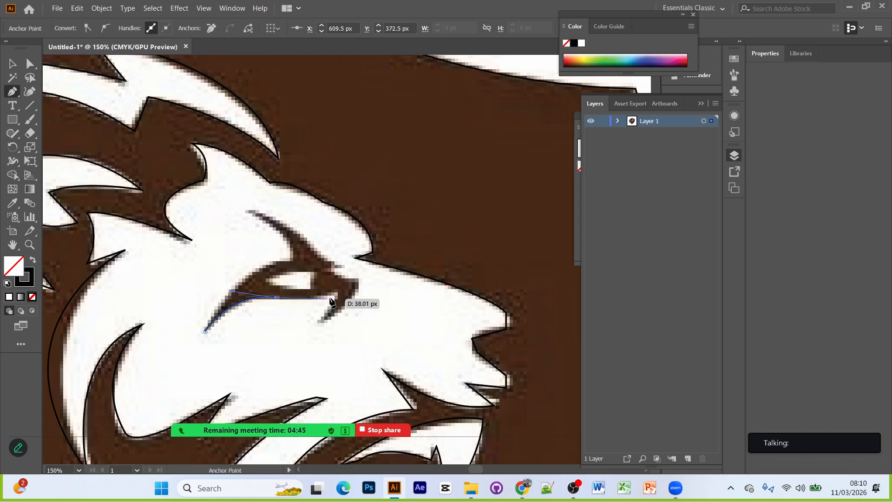
pyautogui.moveTo(337, 294); pyautogui.dragTo(355, 280)
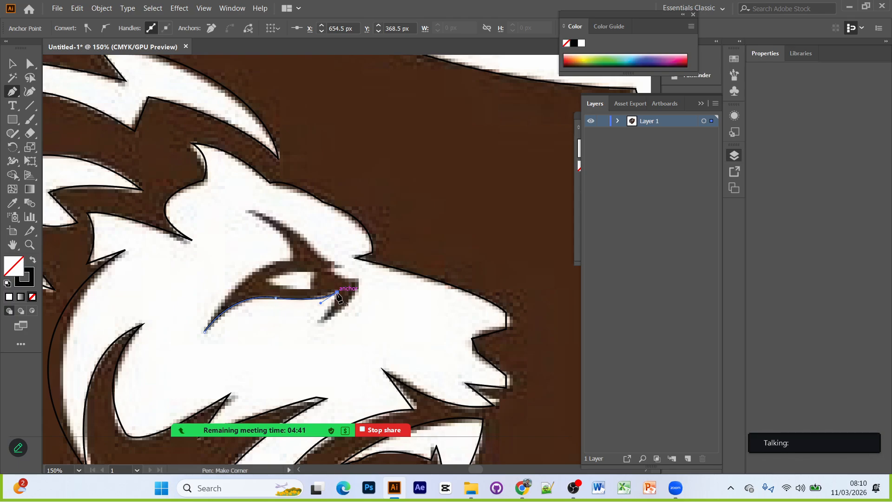
# Step: Trace the spike below the eye's front corner, place a corner anchor at the front tip, and continue to the base of the brow
pyautogui.moveTo(319, 320); pyautogui.dragTo(302, 334)
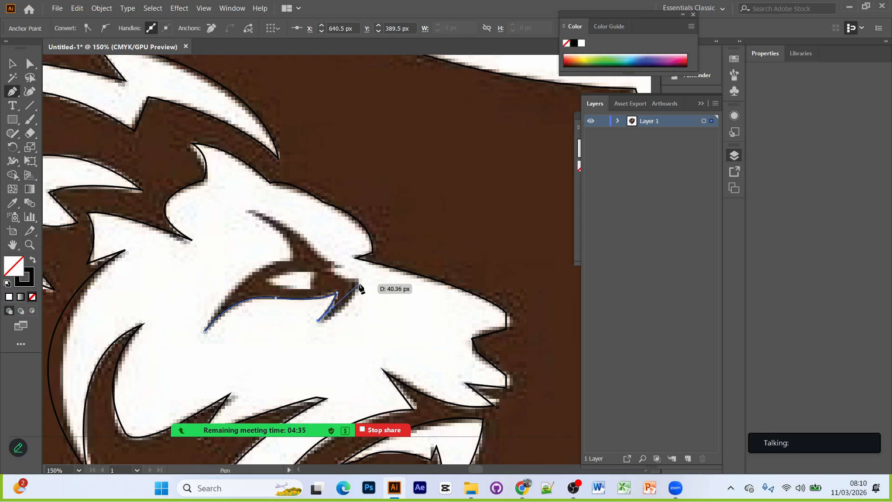
pyautogui.moveTo(358, 282); pyautogui.dragTo(358, 250)
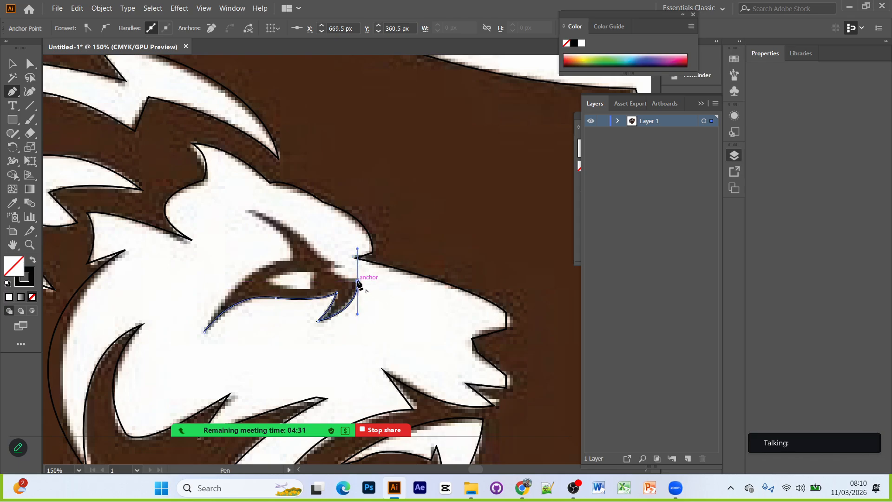
pyautogui.click(358, 281)
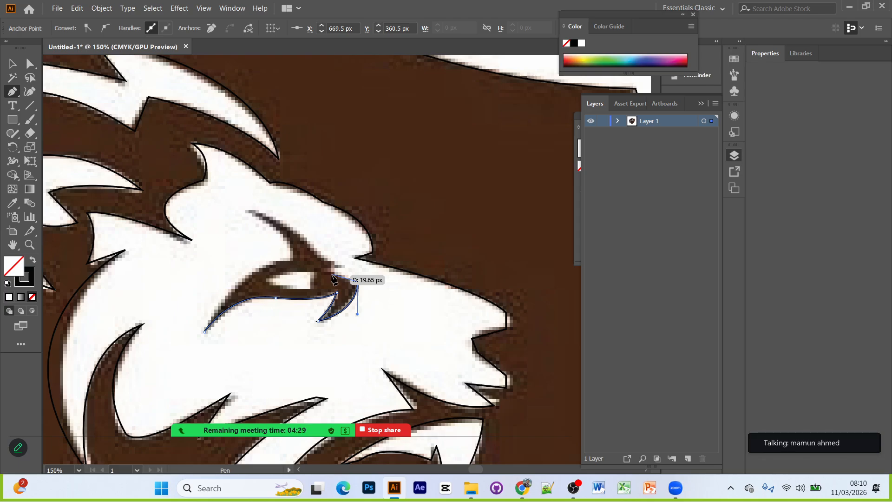
pyautogui.moveTo(329, 271); pyautogui.dragTo(330, 275)
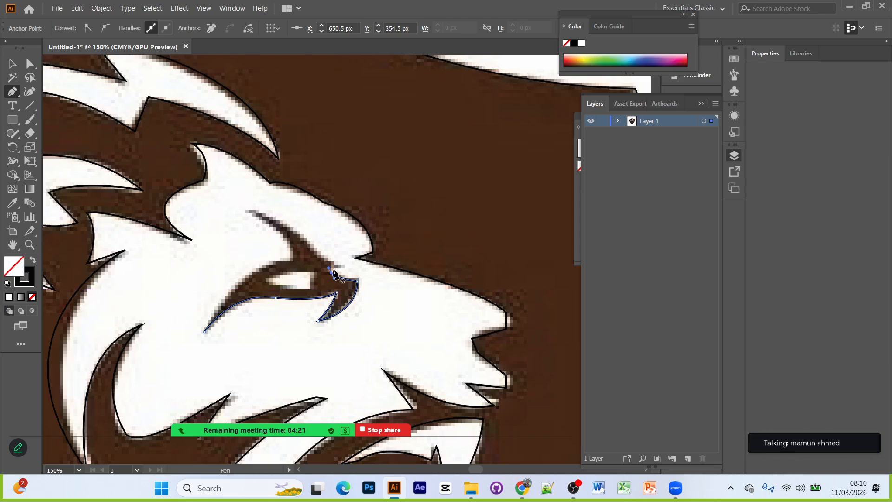
# Step: Trace the brow's upper edge from its base in front of the eye up to its pointed rear tip
pyautogui.scroll(1, 336, 292)
pyautogui.scroll(3, 419, 242)
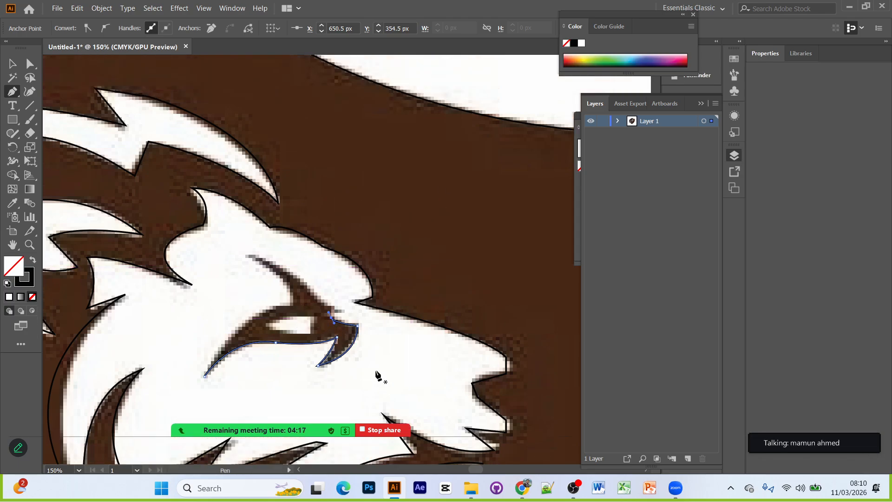
pyautogui.scroll(4, 370, 373)
pyautogui.scroll(-4, 335, 386)
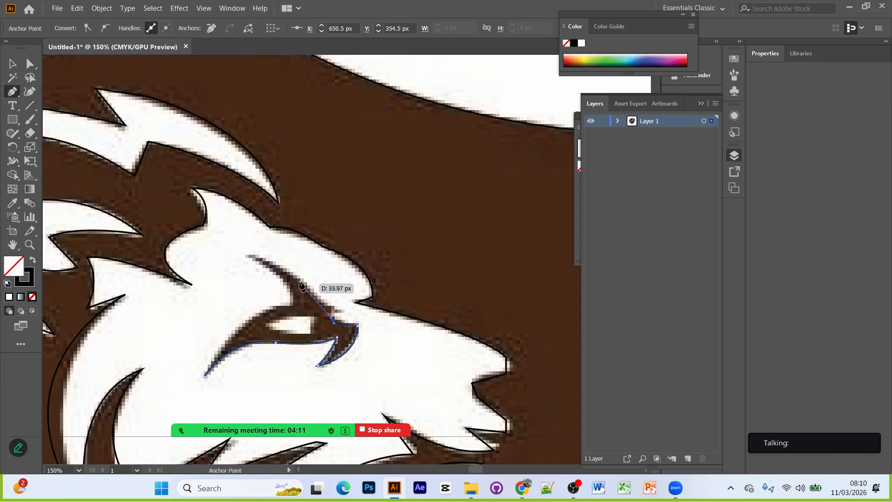
pyautogui.moveTo(290, 273); pyautogui.dragTo(250, 235)
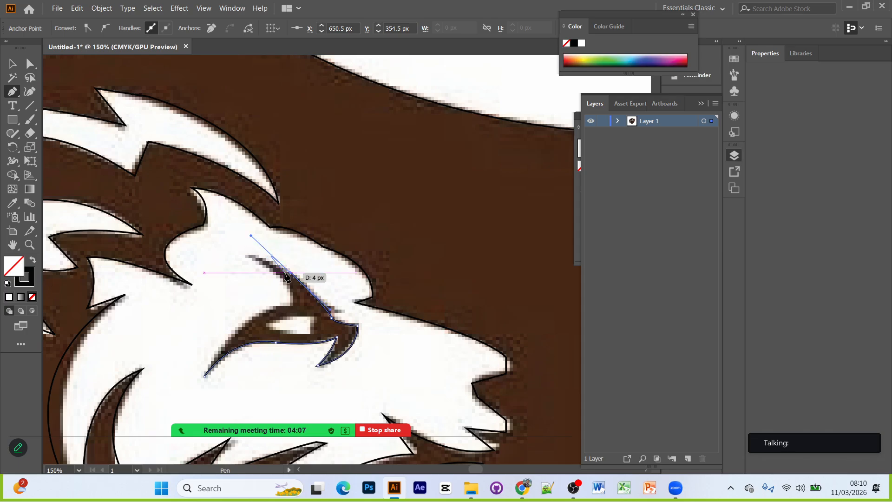
pyautogui.click(291, 275)
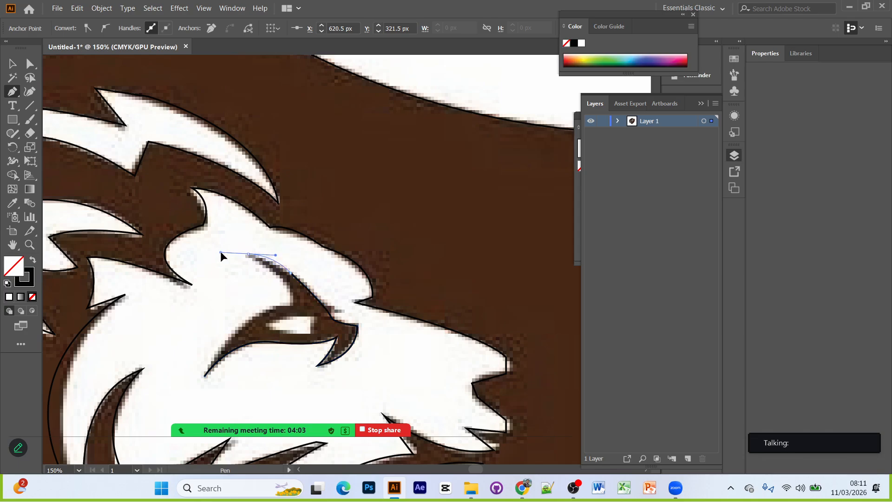
pyautogui.moveTo(221, 253); pyautogui.dragTo(222, 249)
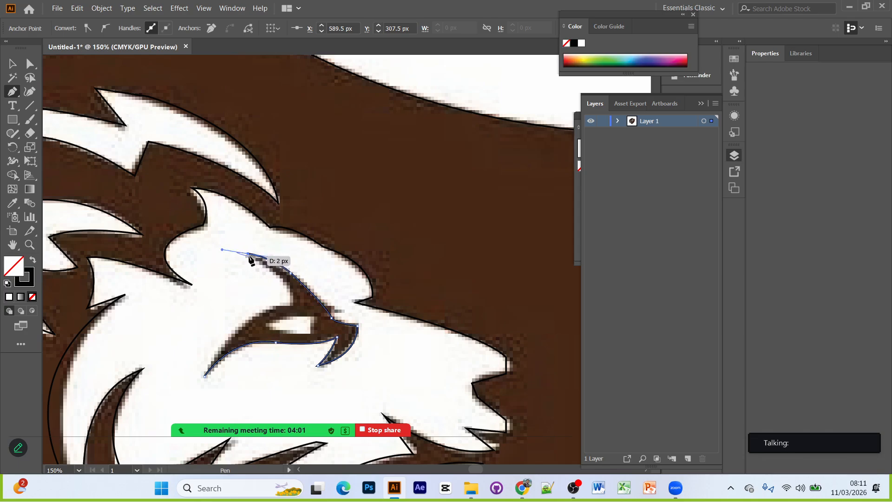
# Step: Trace the underside of the brow and the upper edge of the lion's eye with the Pen tool, closing the path at its pointed outer tip
pyautogui.keyDown('ctrl'); pyautogui.click(290, 293); pyautogui.keyUp('ctrl')
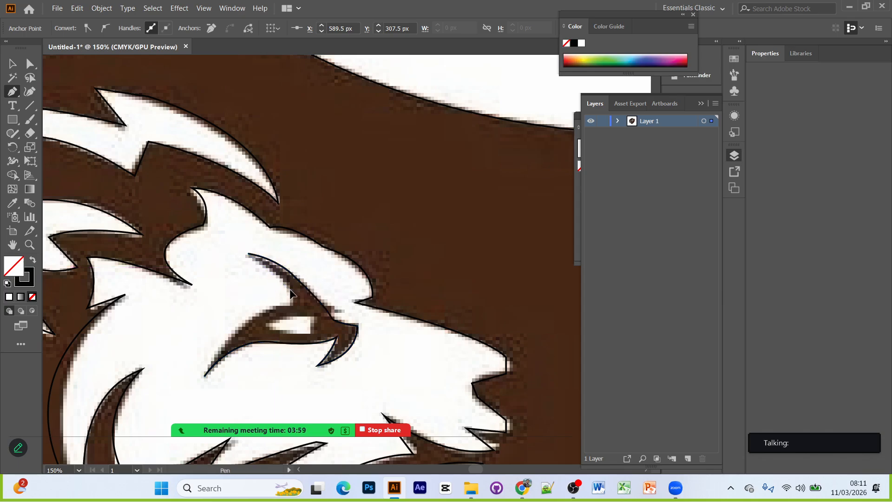
pyautogui.keyDown('ctrl'); pyautogui.click(302, 314); pyautogui.keyUp('ctrl')
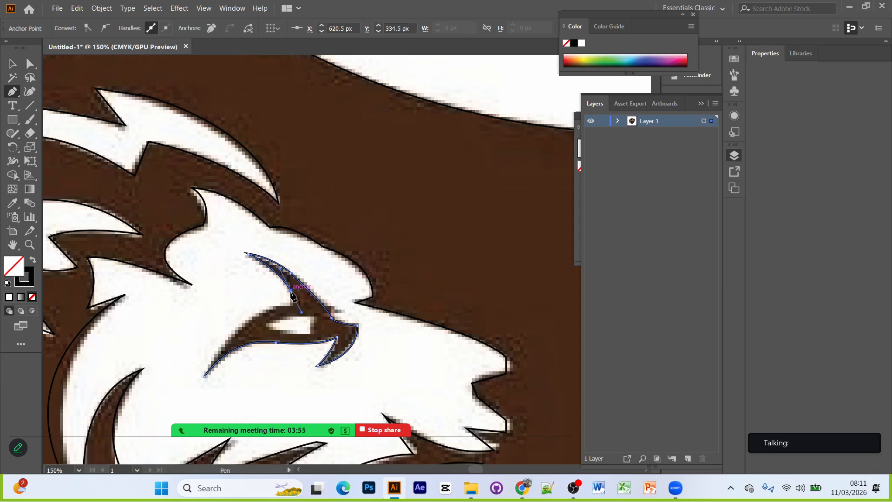
pyautogui.click(292, 305)
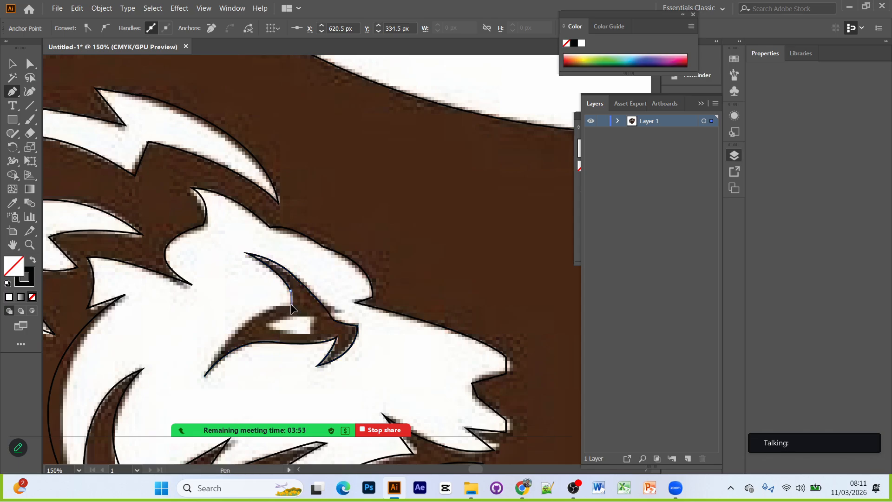
pyautogui.moveTo(211, 361); pyautogui.dragTo(165, 424)
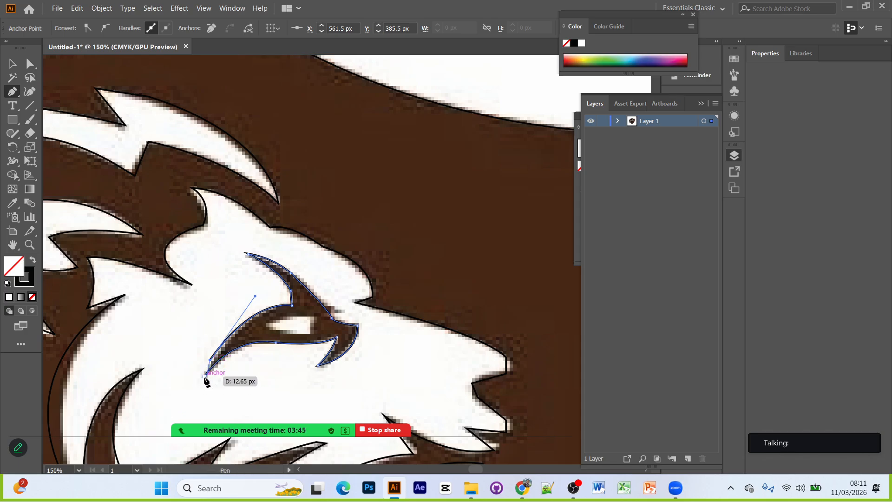
pyautogui.click(205, 378)
# Step: Trace the small white area inside the lion's eye as a closed path with the Pen tool
pyautogui.scroll(1, 279, 371)
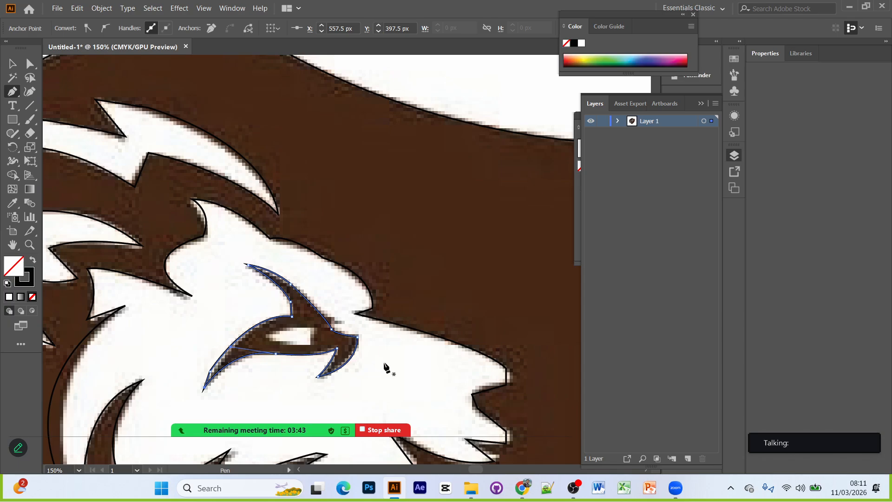
pyautogui.click(267, 337)
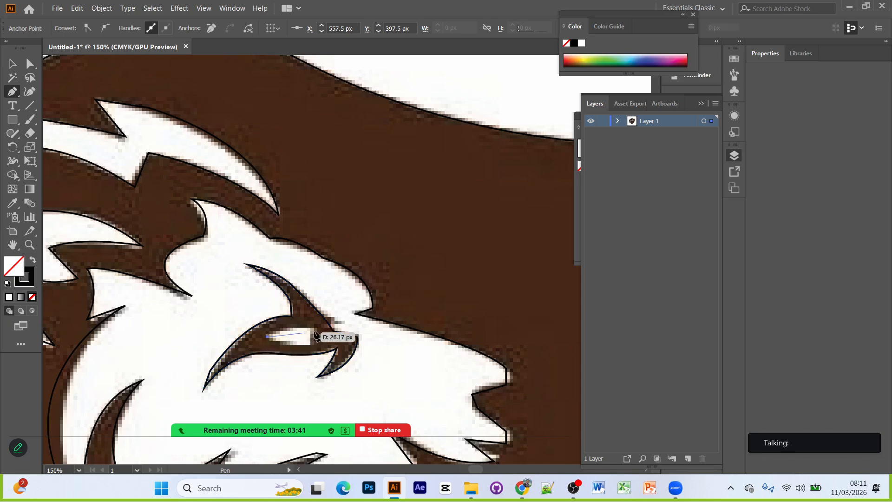
pyautogui.moveTo(312, 330); pyautogui.dragTo(343, 339)
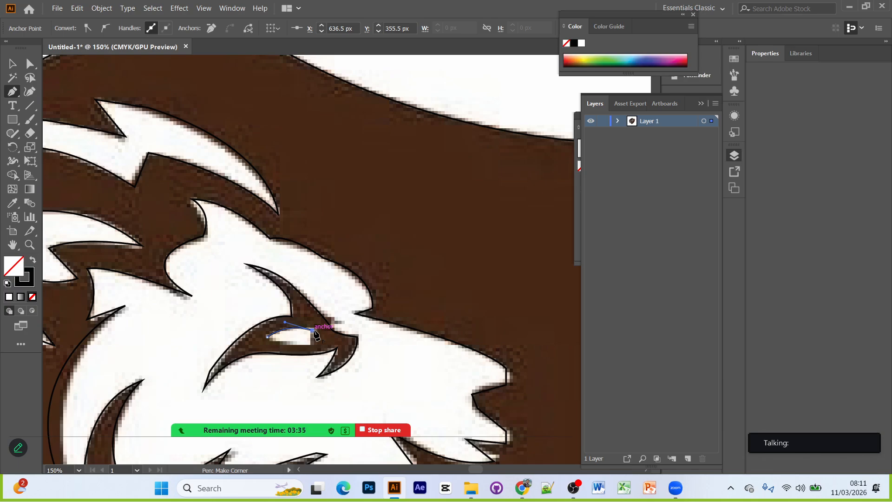
pyautogui.click(313, 331)
pyautogui.click(312, 344)
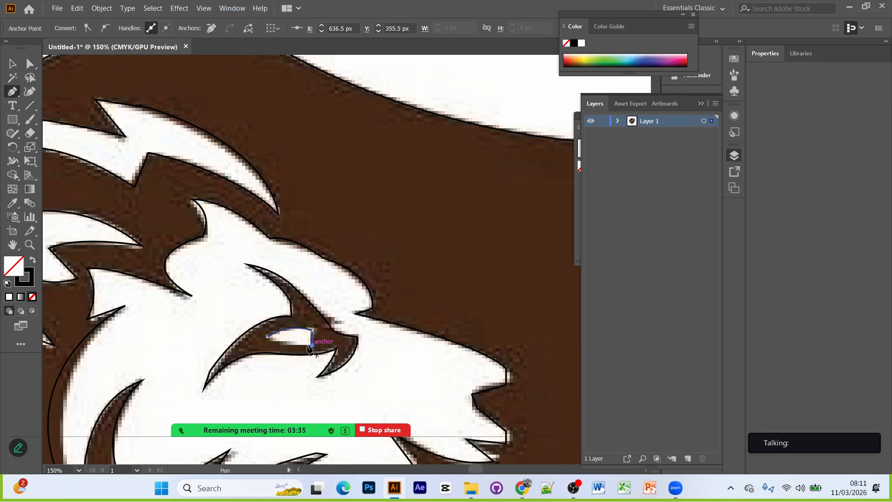
pyautogui.click(269, 336)
pyautogui.moveTo(263, 333); pyautogui.dragTo(263, 334)
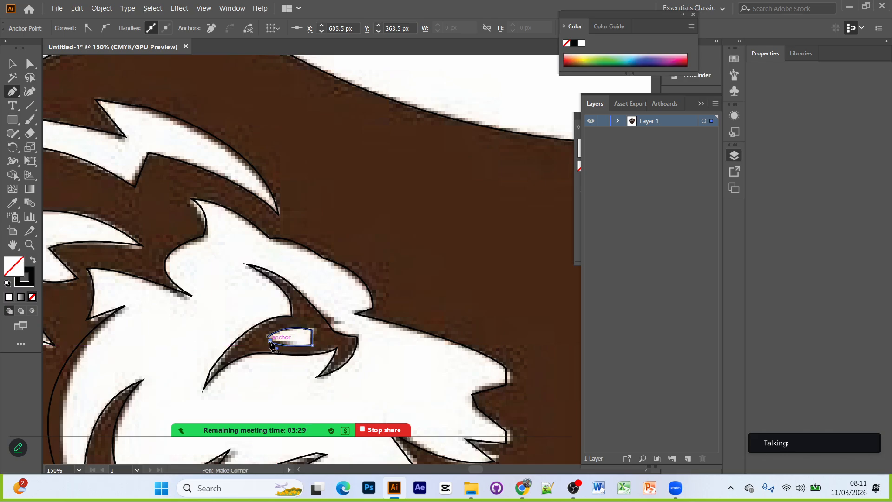
pyautogui.click(270, 342)
# Step: Move the reference lion image off the traced outline and place it to the left of the artboard
pyautogui.hotkey('ctrl', '-')
pyautogui.hotkey('ctrl', '-')
pyautogui.hotkey('ctrl', '-')
pyautogui.hotkey('ctrl', '-')
pyautogui.hotkey('ctrl', '-')
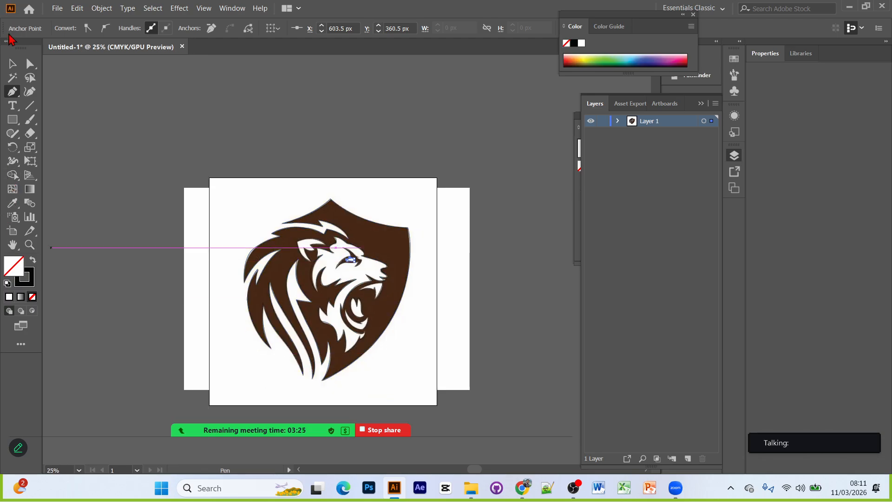
pyautogui.click(12, 68)
pyautogui.click(226, 116)
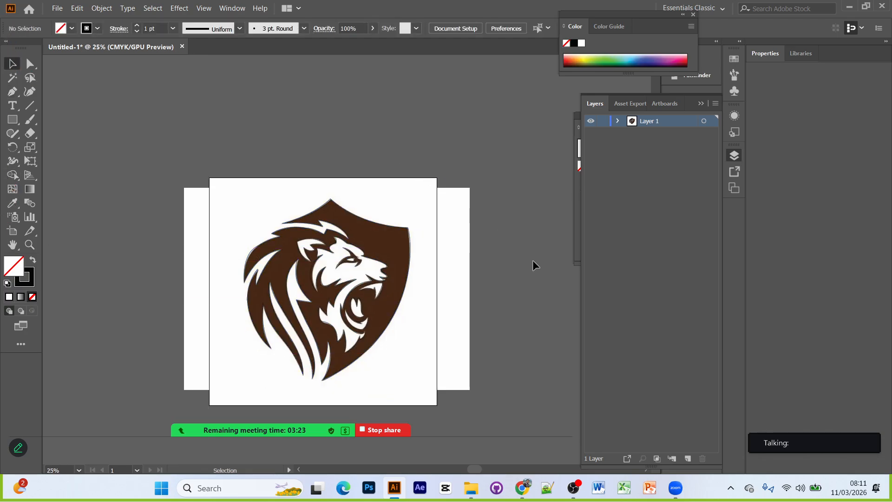
pyautogui.hotkey('ctrl', 'a')
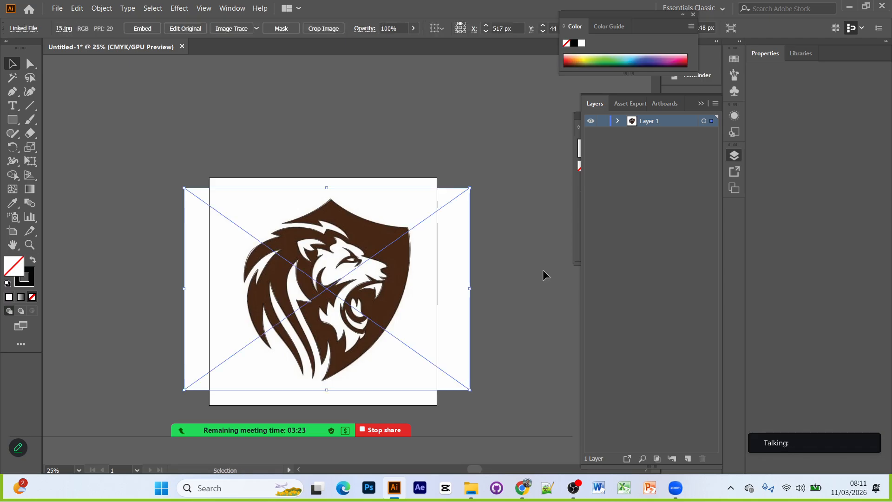
pyautogui.click(487, 263)
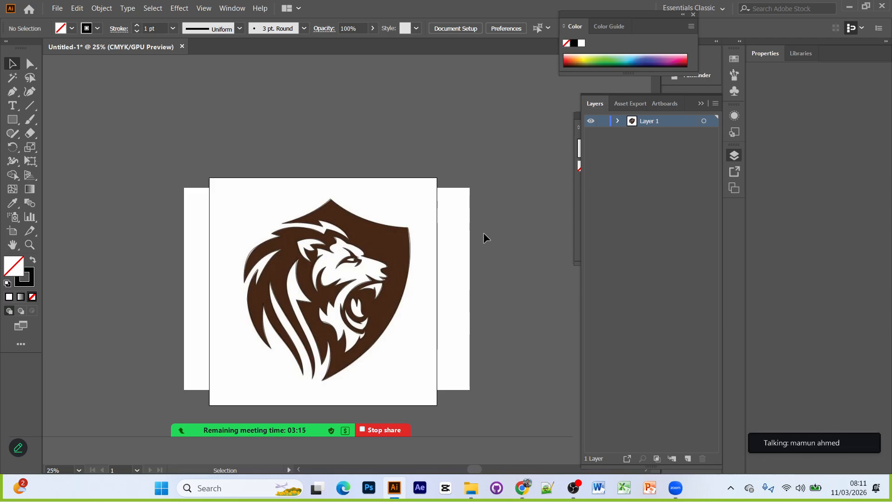
pyautogui.moveTo(465, 245); pyautogui.dragTo(462, 183)
pyautogui.hotkey('ctrl', '-')
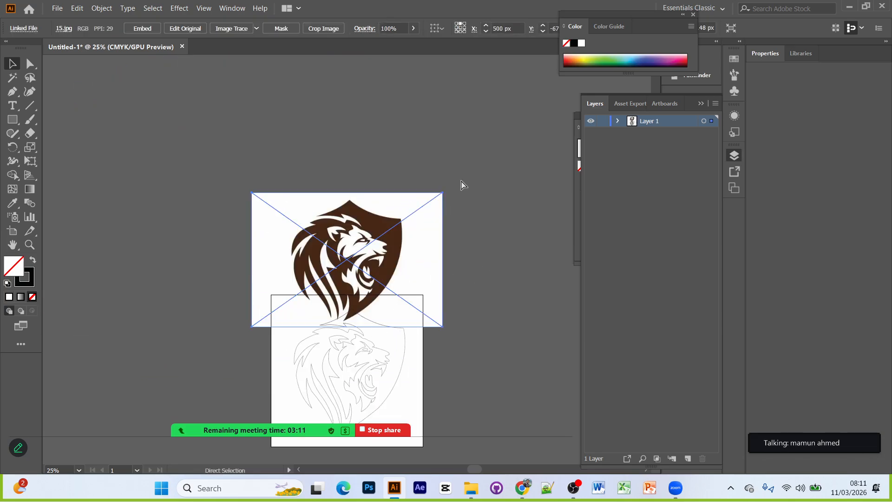
pyautogui.scroll(-4, 461, 181)
pyautogui.moveTo(386, 179); pyautogui.dragTo(232, 284)
pyautogui.click(494, 319)
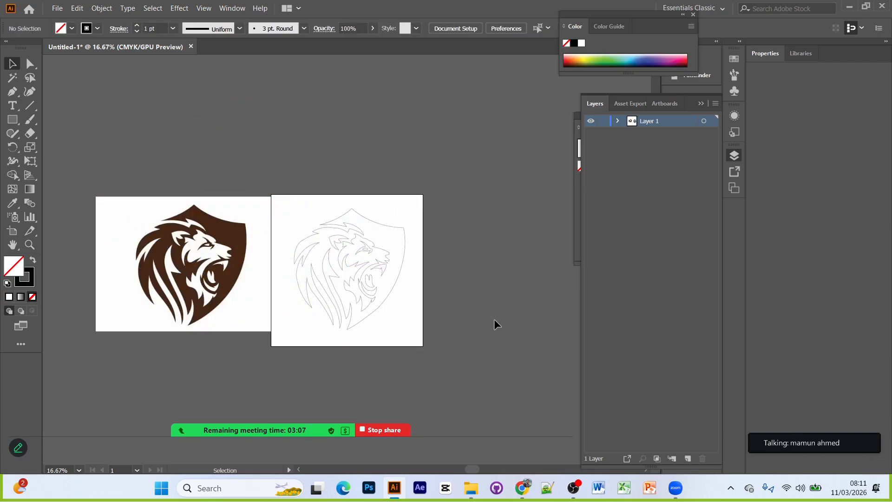
# Step: Group all the traced lion and shield paths and move the group off the artboard to its right
pyautogui.press('a')
pyautogui.moveTo(297, 200); pyautogui.dragTo(430, 336)
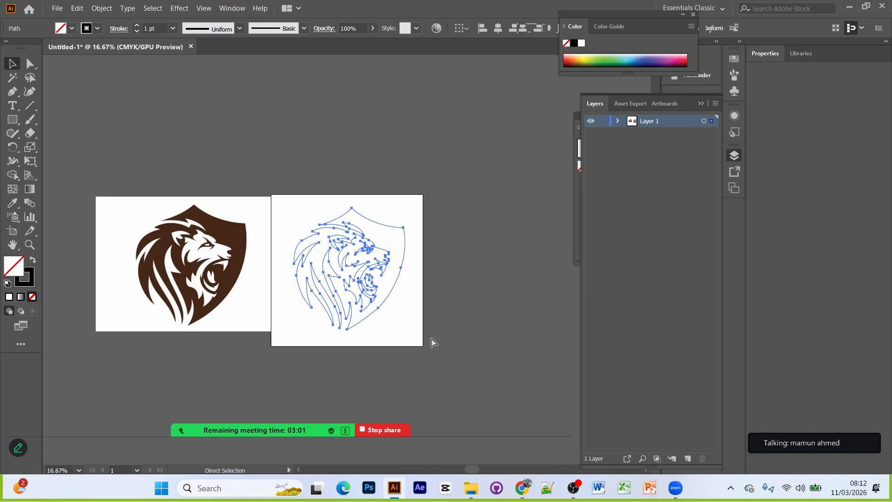
pyautogui.press('v')
pyautogui.moveTo(358, 308)
pyautogui.mouseDown()
pyautogui.moveTo(413, 264)
pyautogui.moveTo(491, 243)
pyautogui.mouseUp()
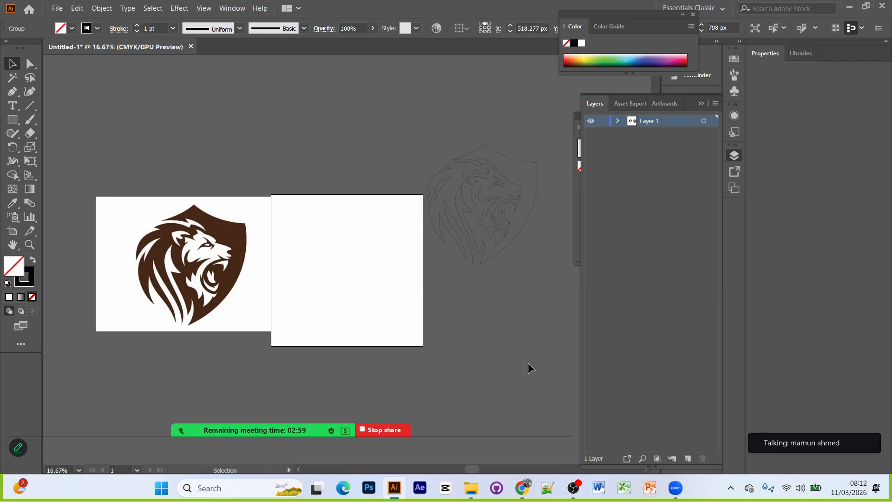
# Step: Move the grouped lion outline back onto the artboard
pyautogui.moveTo(480, 207); pyautogui.dragTo(344, 257)
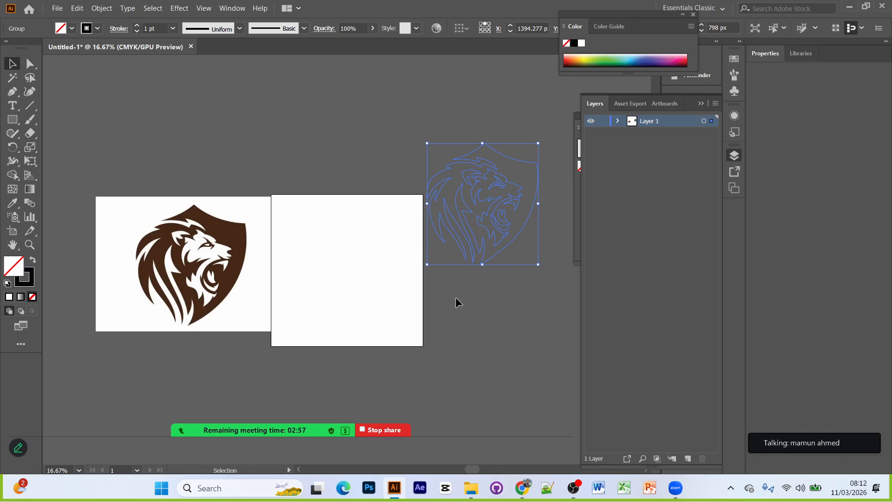
pyautogui.moveTo(456, 144); pyautogui.dragTo(534, 289)
pyautogui.moveTo(508, 207); pyautogui.dragTo(360, 286)
pyautogui.click(427, 323)
# Step: Try a green and an orange fill on the grouped lion outline, and undo both fills
pyautogui.moveTo(316, 214); pyautogui.dragTo(383, 306)
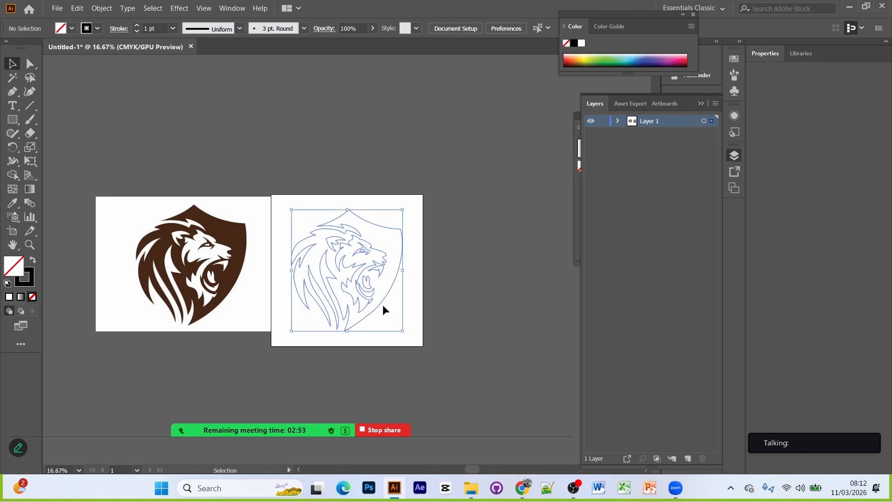
pyautogui.click(71, 28)
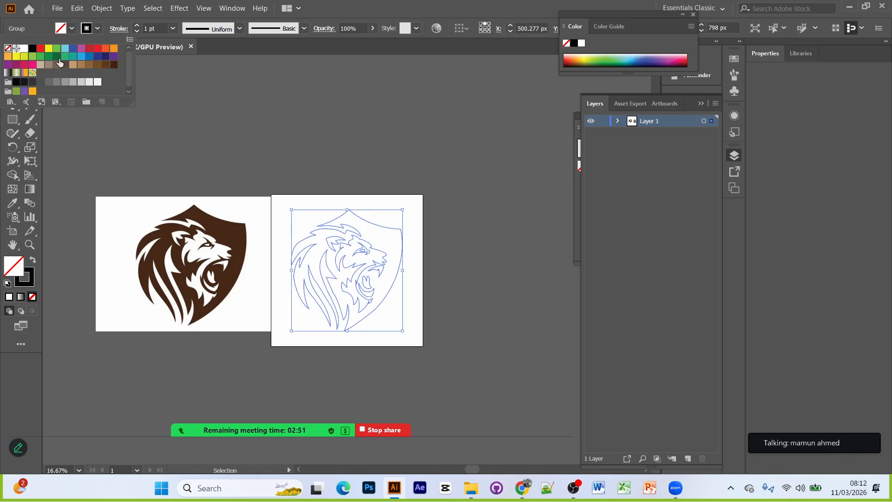
pyautogui.click(56, 56)
pyautogui.click(105, 50)
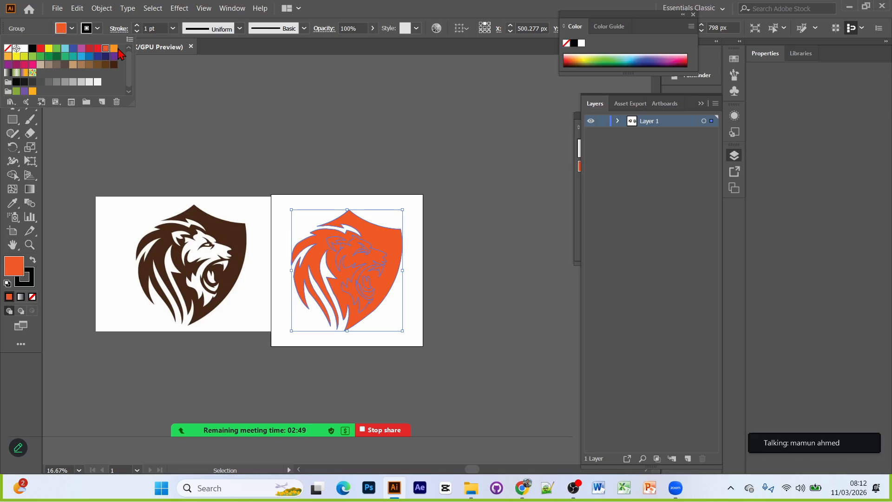
pyautogui.hotkey('ctrl', 'z')
pyautogui.hotkey('ctrl', 'z')
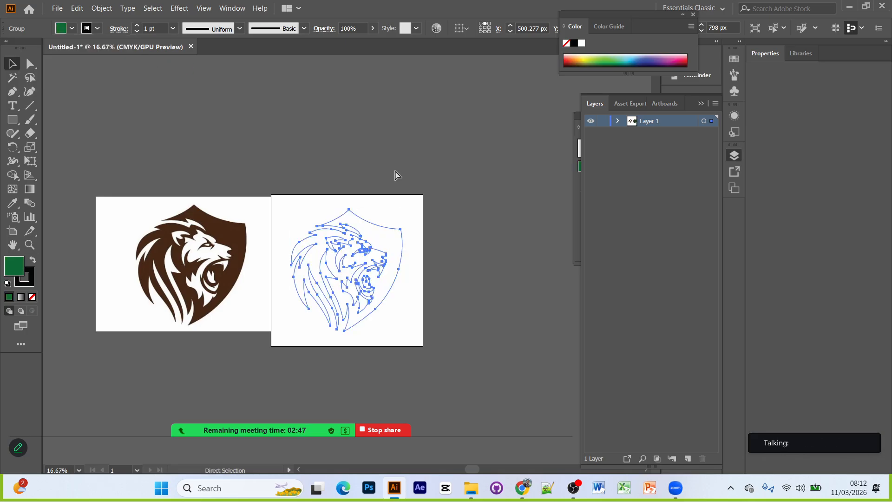
pyautogui.click(508, 171)
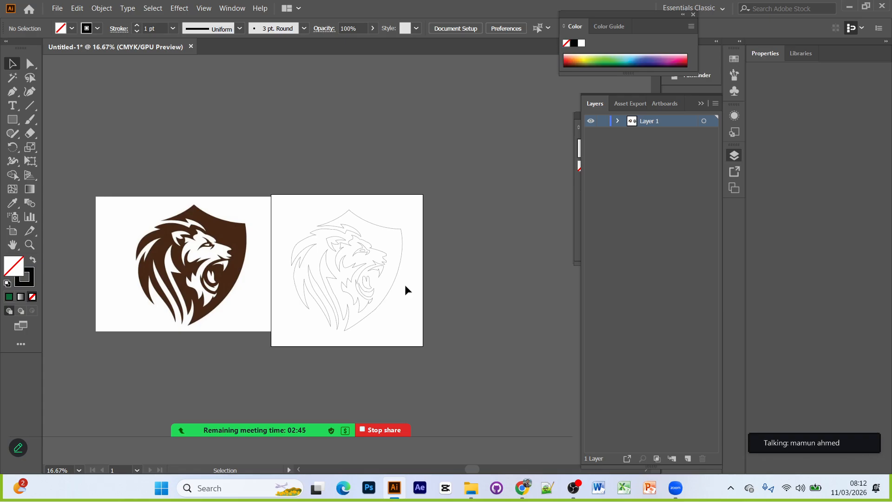
# Step: Move the reference lion image to the empty area below and to the left of the artboard
pyautogui.scroll(4, 390, 281)
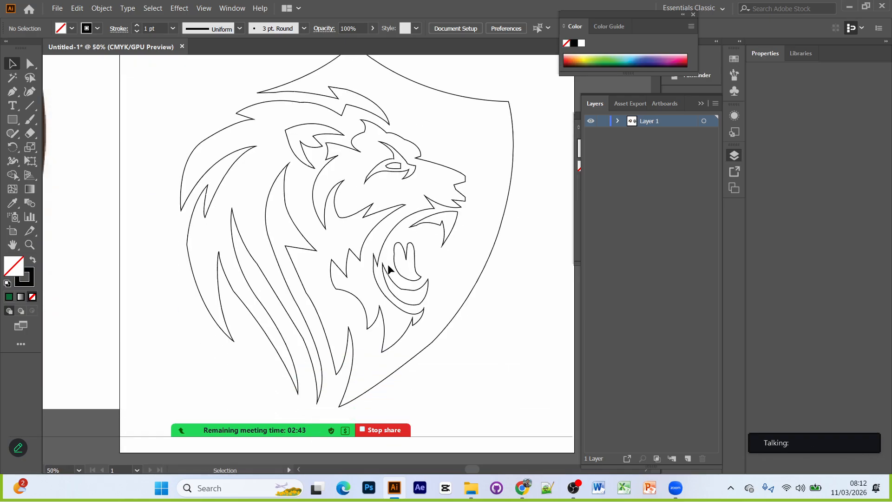
pyautogui.scroll(-1, 391, 279)
pyautogui.scroll(-2, 389, 270)
pyautogui.moveTo(324, 178); pyautogui.dragTo(274, 357)
pyautogui.scroll(-3, 325, 302)
pyautogui.click(399, 281)
# Step: Move the grouped lion outline off the artboard and place it to the right of the reference image, level with it
pyautogui.scroll(1, 333, 163)
pyautogui.click(333, 161)
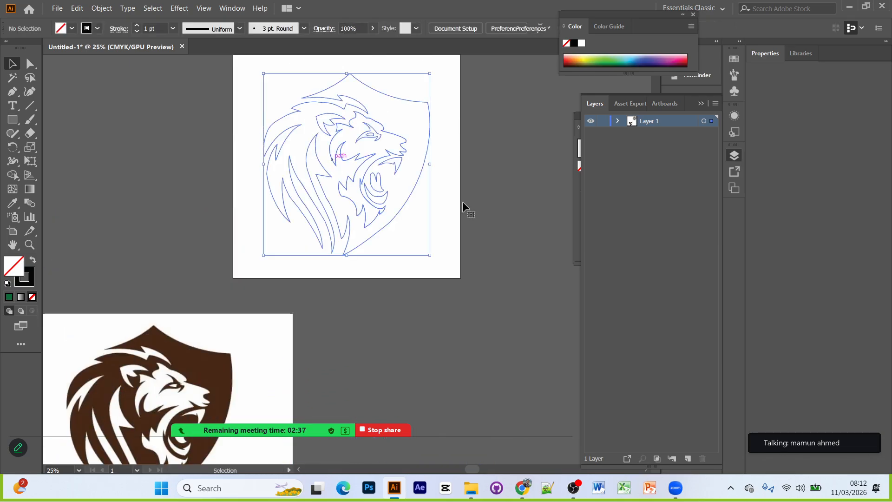
pyautogui.scroll(1, 446, 206)
pyautogui.moveTo(367, 211); pyautogui.dragTo(425, 312)
pyautogui.scroll(-3, 386, 263)
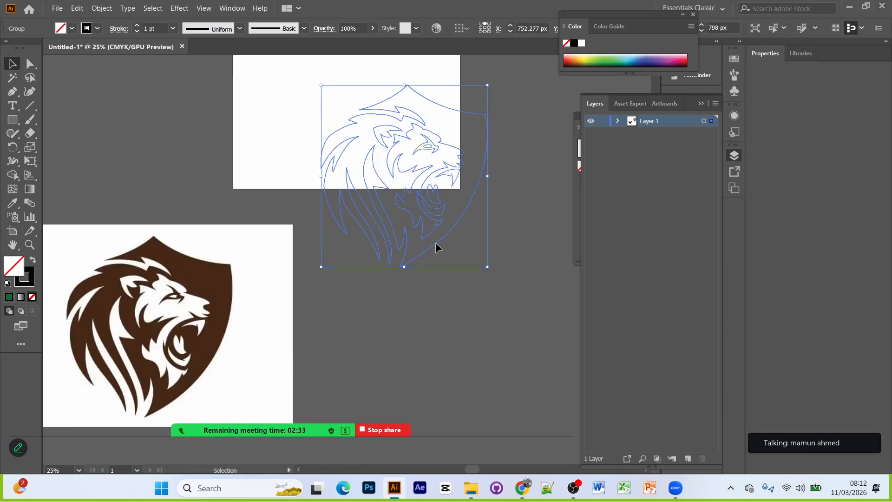
pyautogui.moveTo(432, 149); pyautogui.dragTo(447, 299)
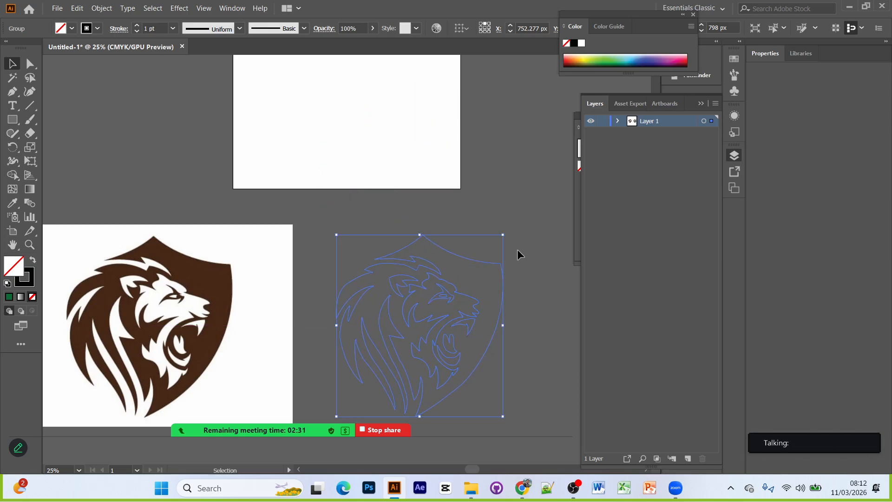
pyautogui.click(520, 308)
pyautogui.click(454, 292)
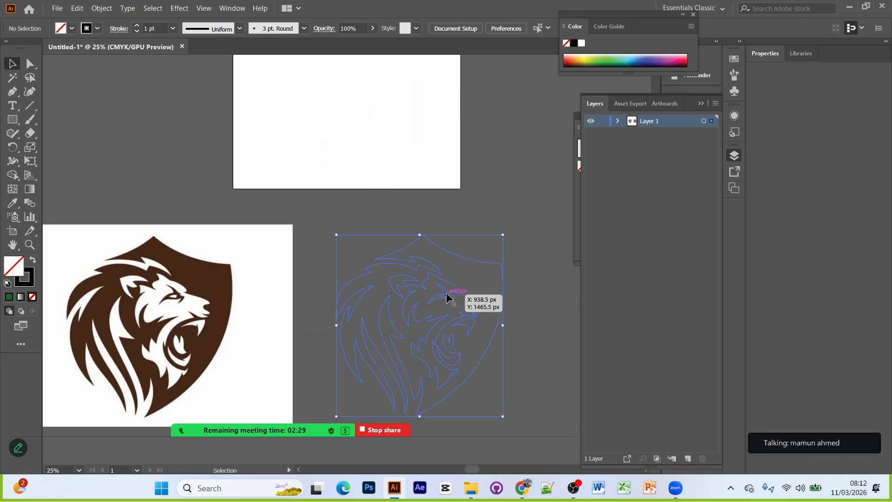
pyautogui.click(545, 263)
pyautogui.scroll(-1, 522, 290)
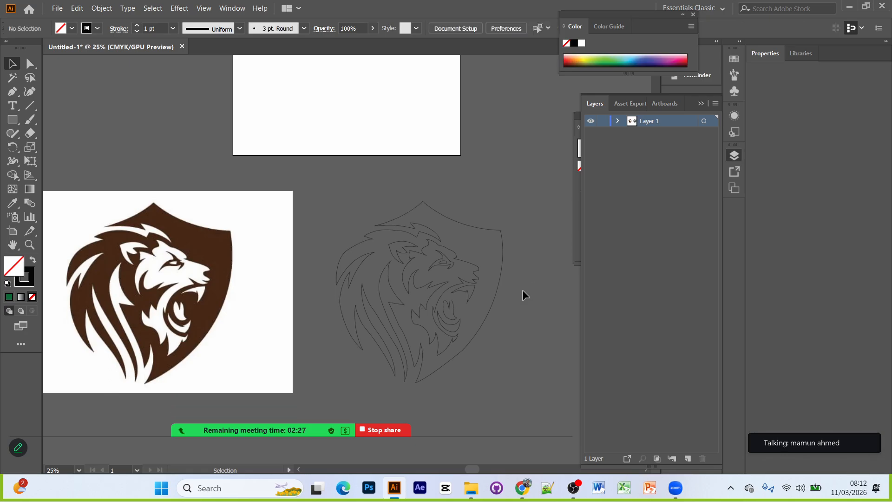
pyautogui.scroll(-1, 522, 289)
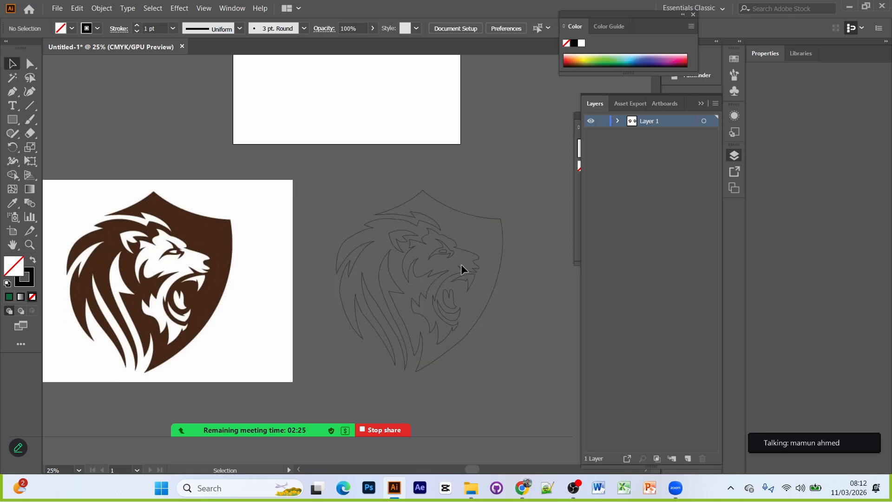
# Step: Ungroup the traced lion outline into separate paths
pyautogui.click(462, 266)
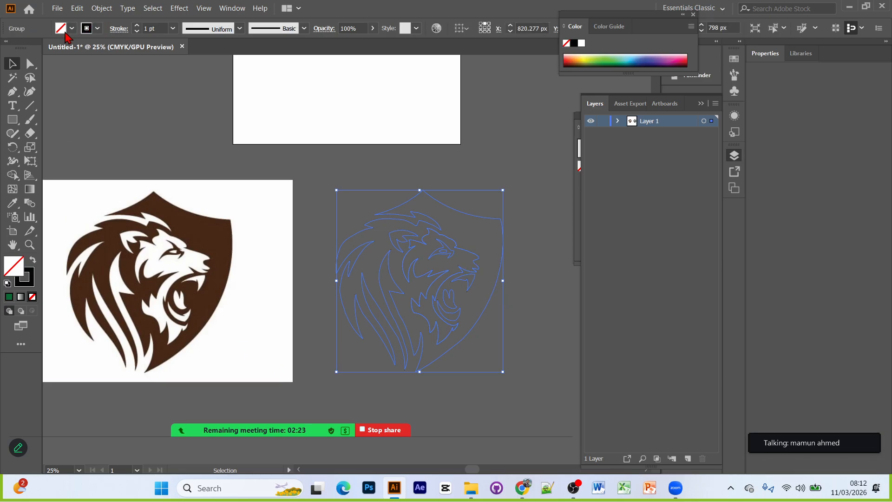
pyautogui.rightClick(423, 266)
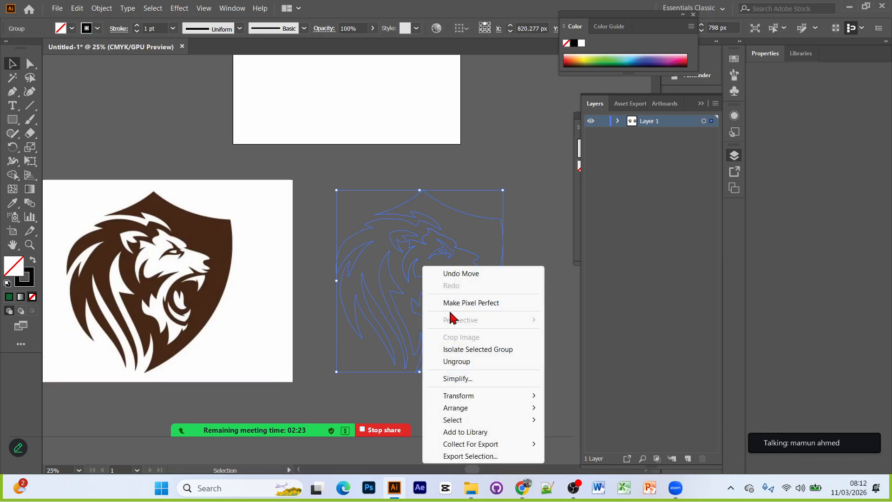
pyautogui.click(472, 363)
pyautogui.click(535, 330)
# Step: Fill the outer shield-and-mane path with the dark brown sampled from the reference image using the Eyedropper
pyautogui.click(501, 224)
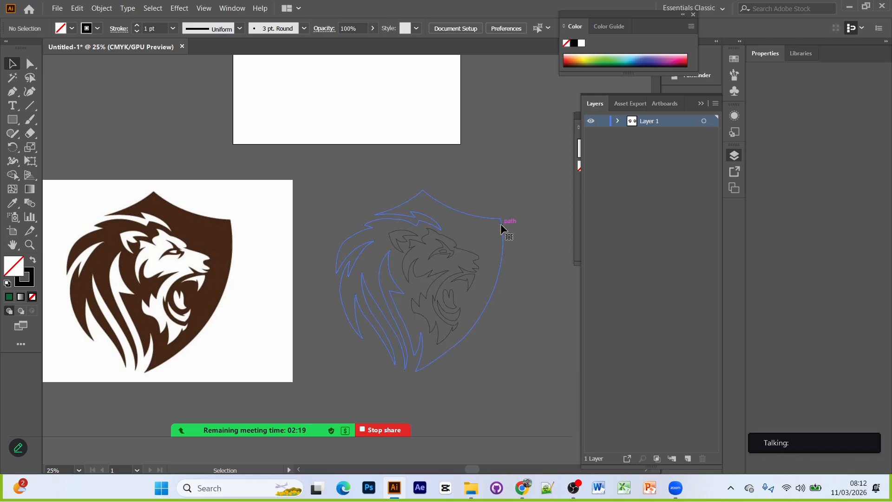
pyautogui.click(12, 203)
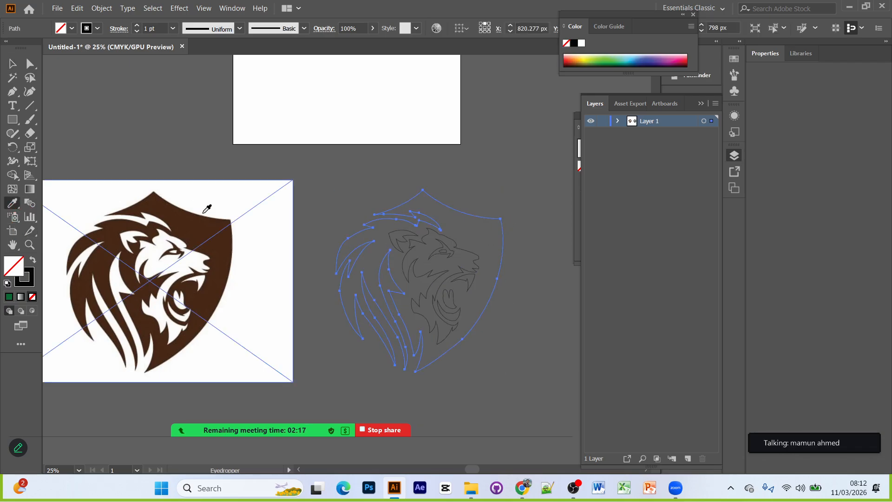
pyautogui.click(182, 219)
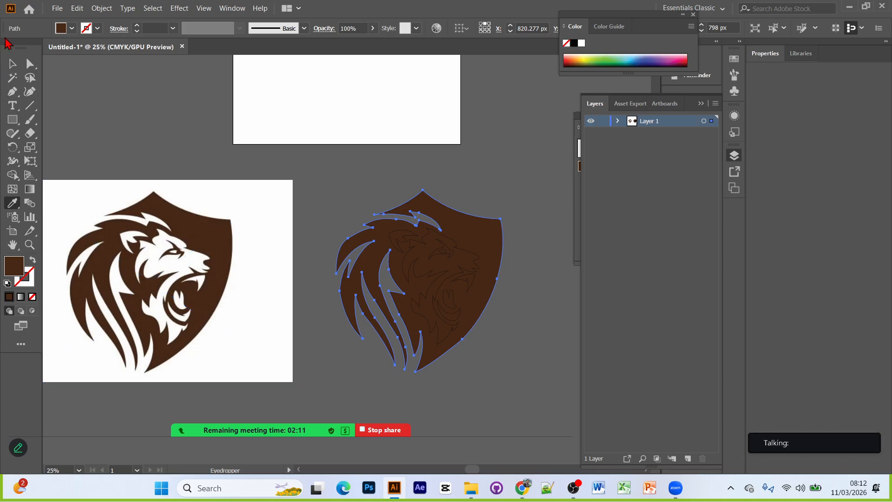
# Step: Fill the lion's face-and-jaw path with the white sampled from the reference image using the Eyedropper
pyautogui.click(14, 64)
pyautogui.click(170, 116)
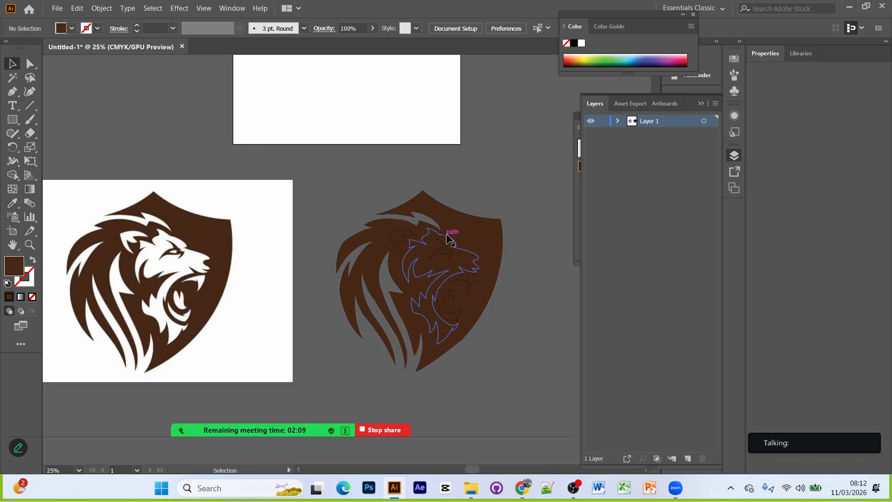
pyautogui.click(437, 281)
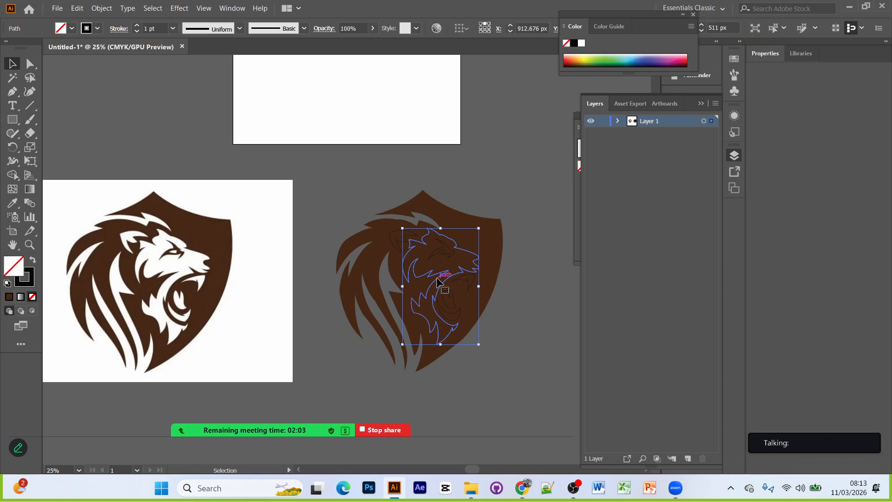
pyautogui.press('i')
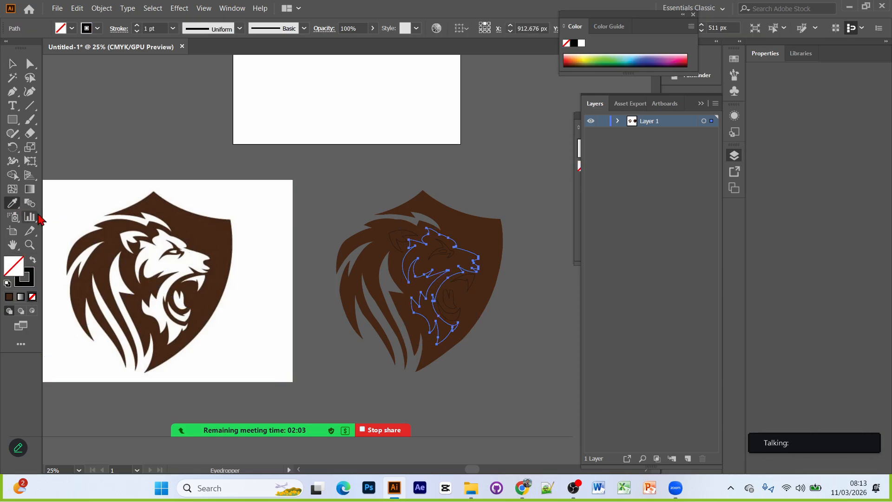
pyautogui.click(160, 253)
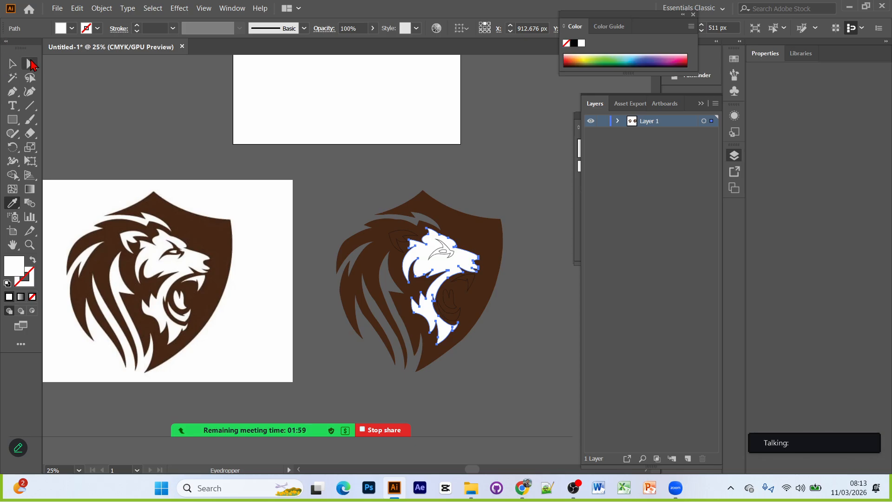
pyautogui.click(13, 64)
pyautogui.click(71, 94)
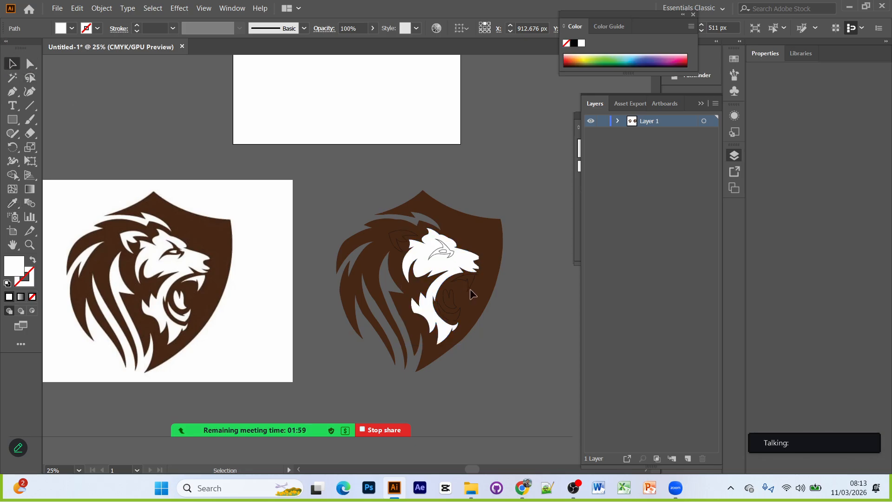
# Step: Try to fill the eye outline path with the dark brown sampled from the reference image
pyautogui.click(450, 251)
pyautogui.click(13, 203)
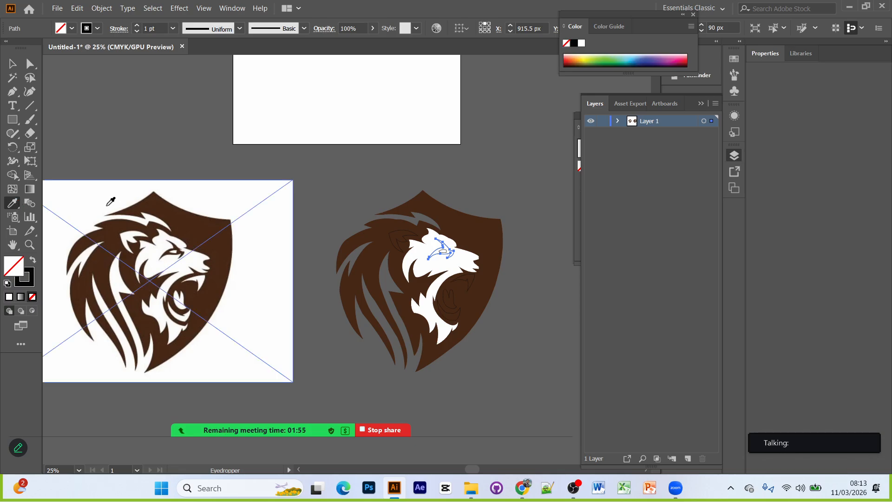
pyautogui.click(198, 216)
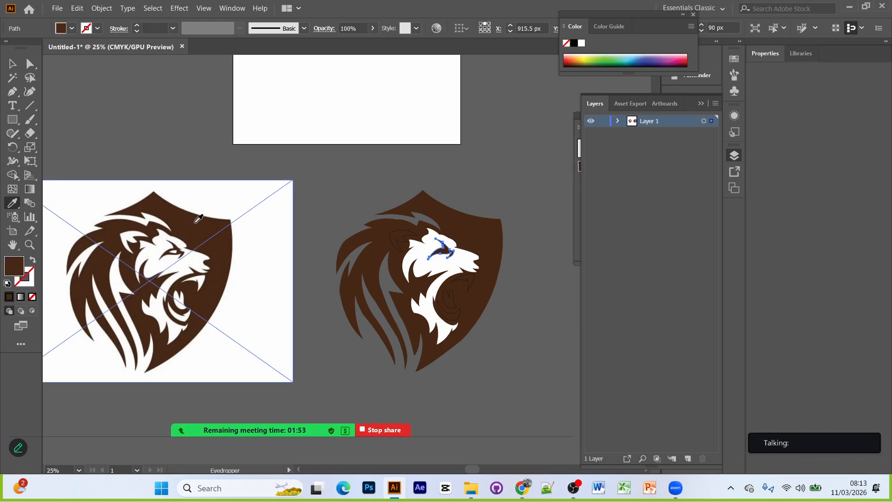
pyautogui.click(13, 64)
pyautogui.click(139, 111)
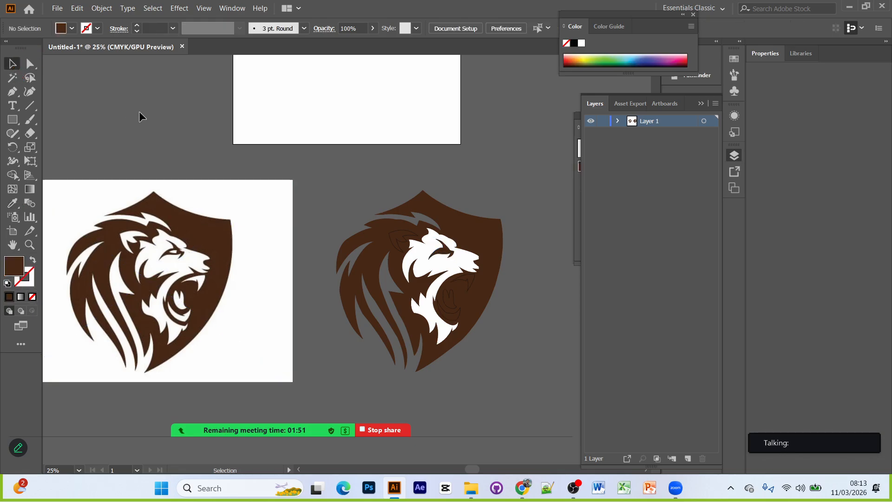
pyautogui.click(440, 249)
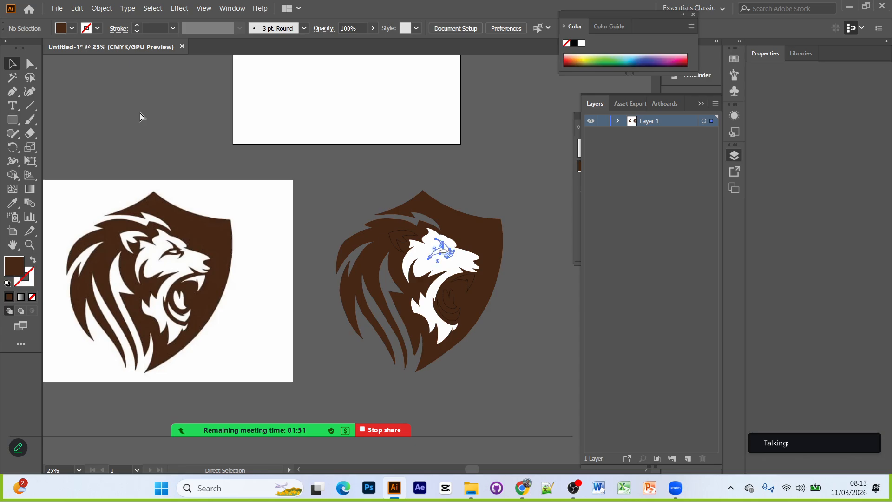
pyautogui.click(543, 286)
# Step: Fill the small inner-eye path with the off-white sampled from the eye in the reference image
pyautogui.click(447, 252)
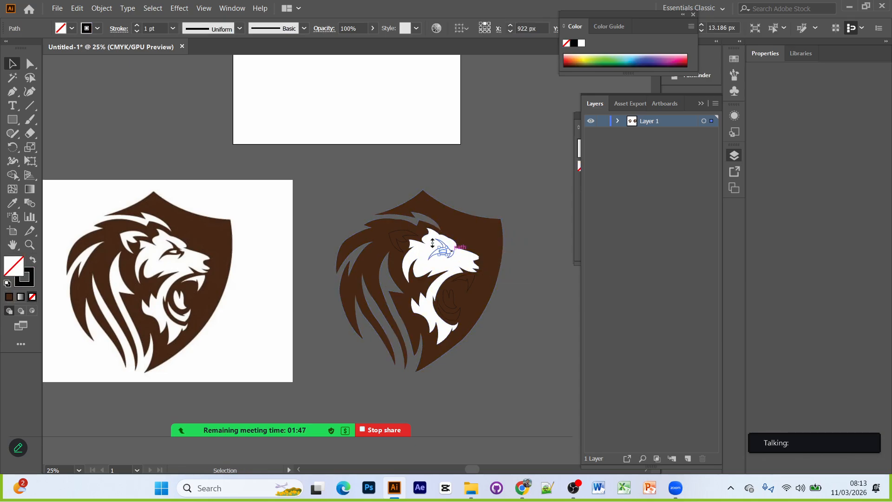
pyautogui.click(18, 203)
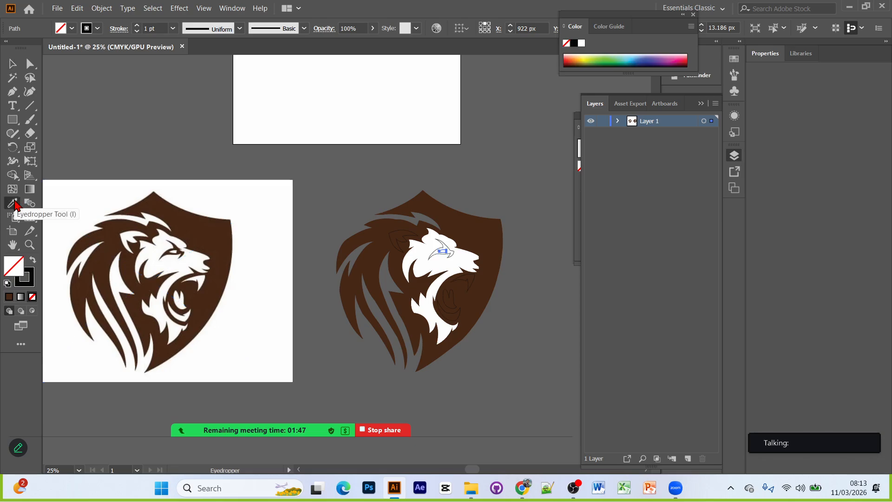
pyautogui.click(175, 250)
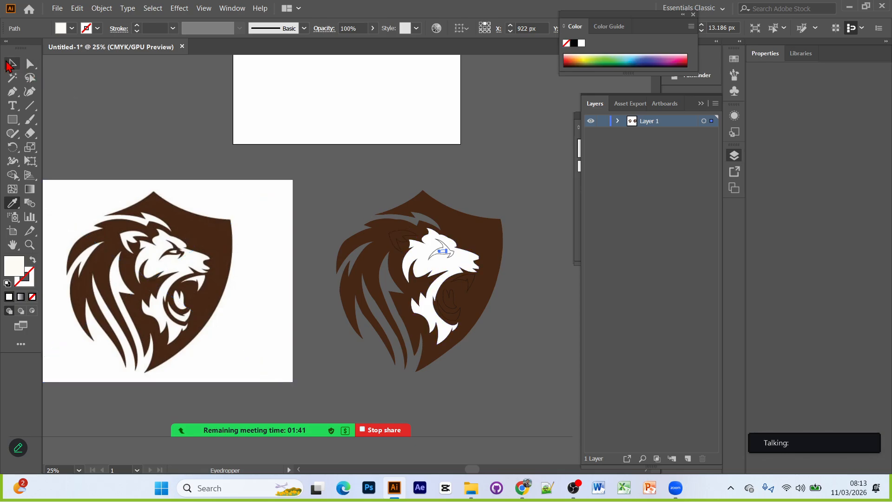
pyautogui.click(9, 65)
# Step: Fill the eye and brow outline around the inner eye with the dark brown sampled from the traced shield
pyautogui.hotkey('ctrl', '=')
pyautogui.hotkey('ctrl', '=')
pyautogui.hotkey('ctrl', '=')
pyautogui.hotkey('ctrl', '=')
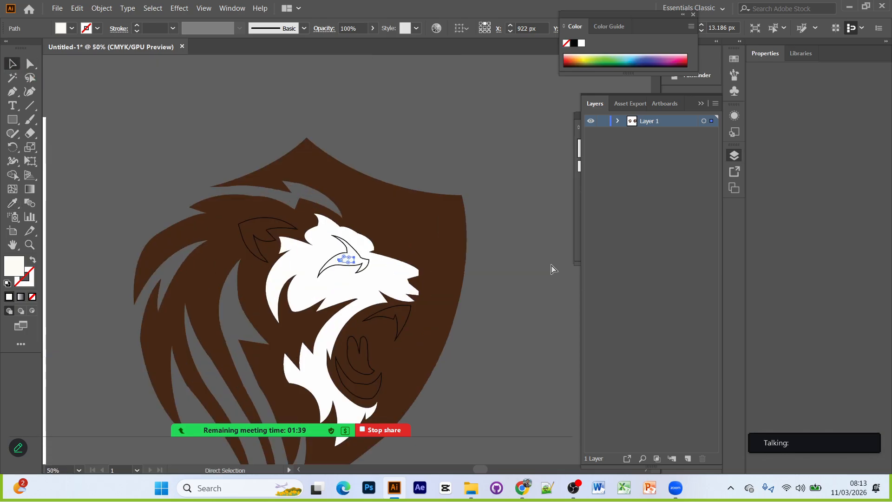
pyautogui.click(486, 90)
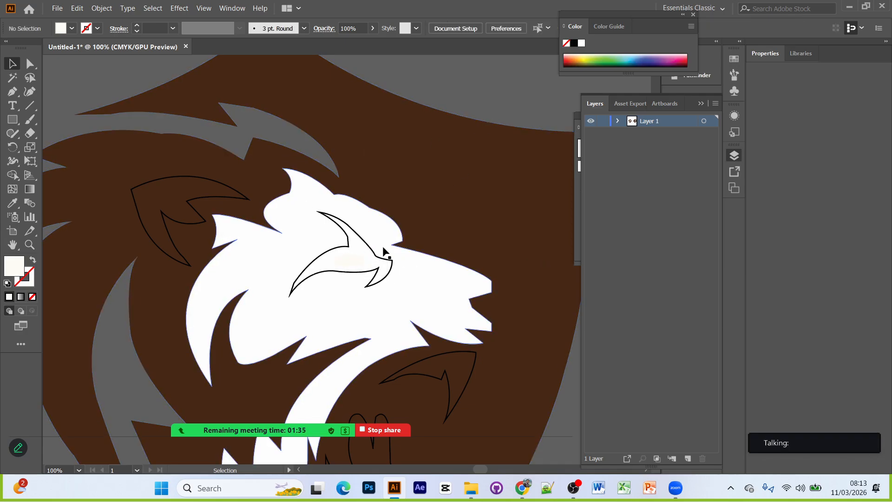
pyautogui.click(378, 261)
pyautogui.click(13, 204)
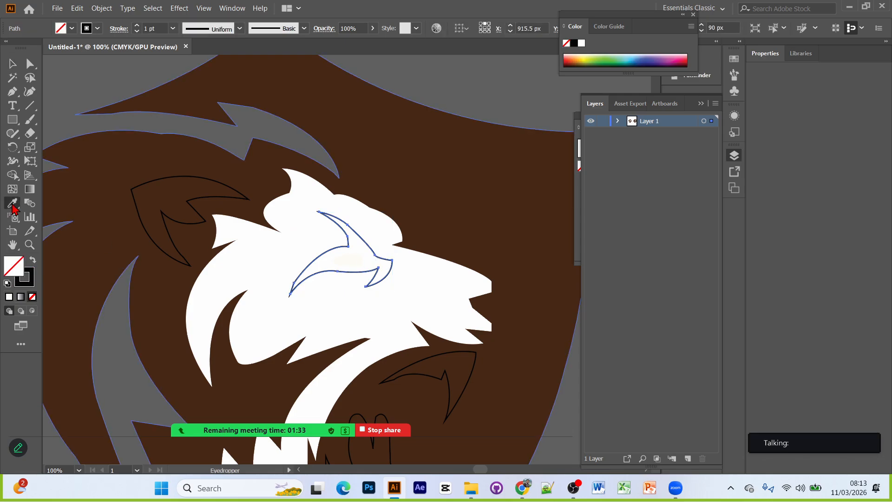
pyautogui.click(389, 169)
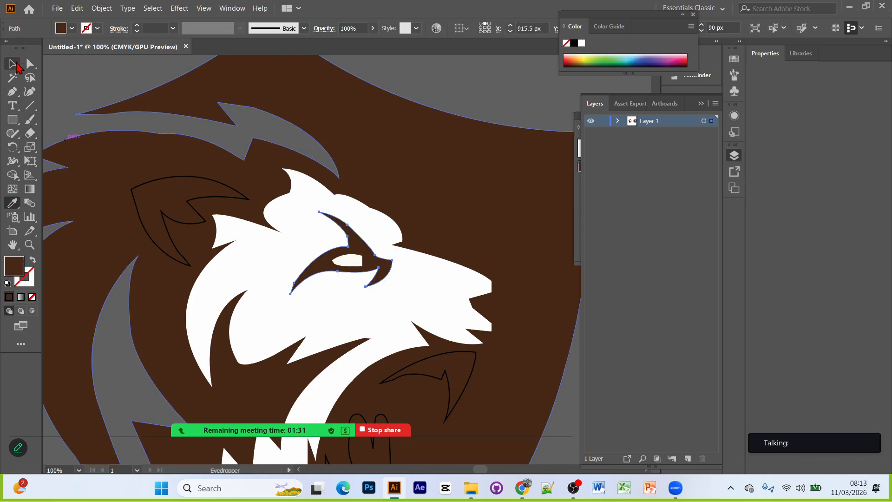
# Step: Fill the ear path with the white sampled from the traced lion's face
pyautogui.click(14, 65)
pyautogui.click(178, 222)
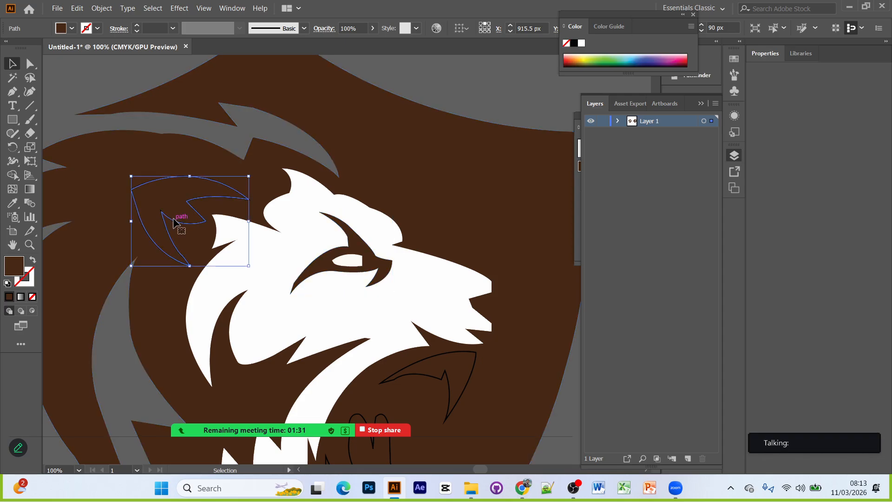
pyautogui.click(13, 203)
pyautogui.click(395, 250)
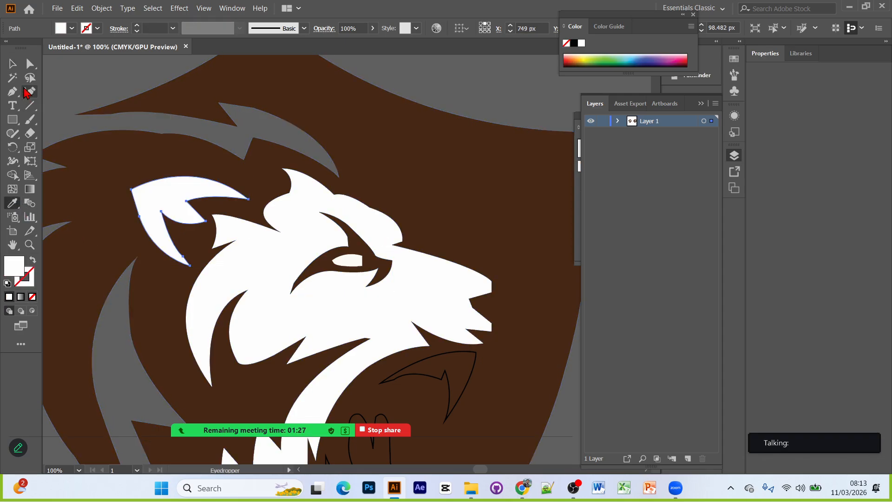
# Step: Fill the two-pronged tongue path inside the mouth with the white sampled from the lion's face
pyautogui.click(12, 64)
pyautogui.scroll(-3, 308, 288)
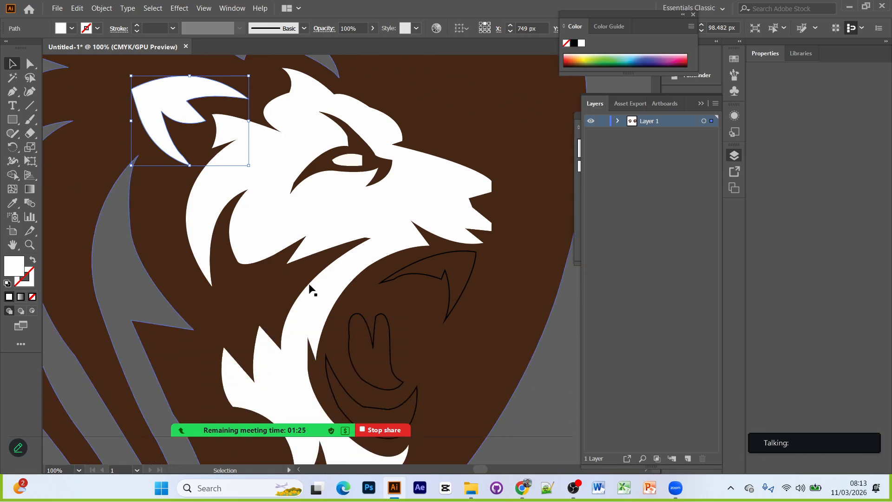
pyautogui.click(391, 365)
pyautogui.press('i')
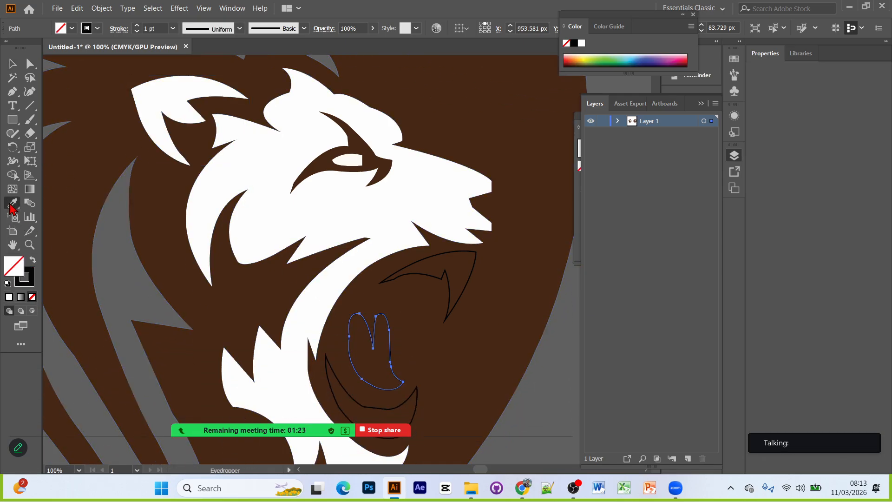
pyautogui.click(178, 258)
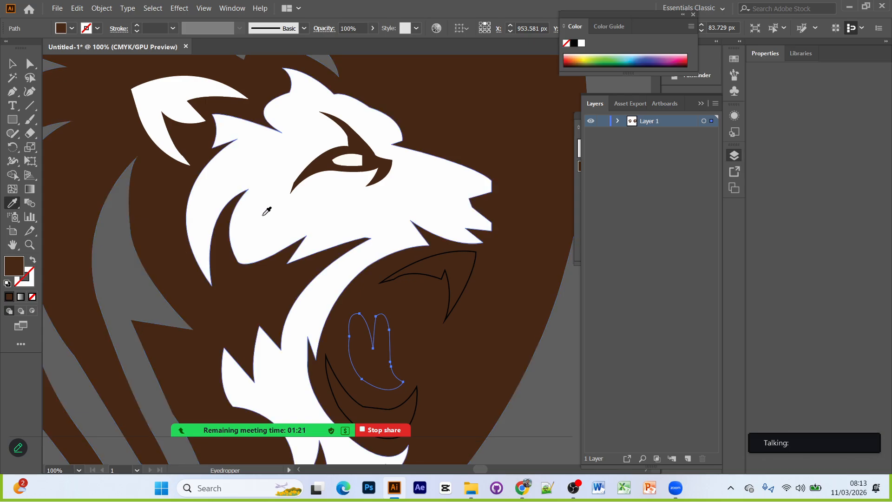
pyautogui.click(266, 212)
pyautogui.click(7, 64)
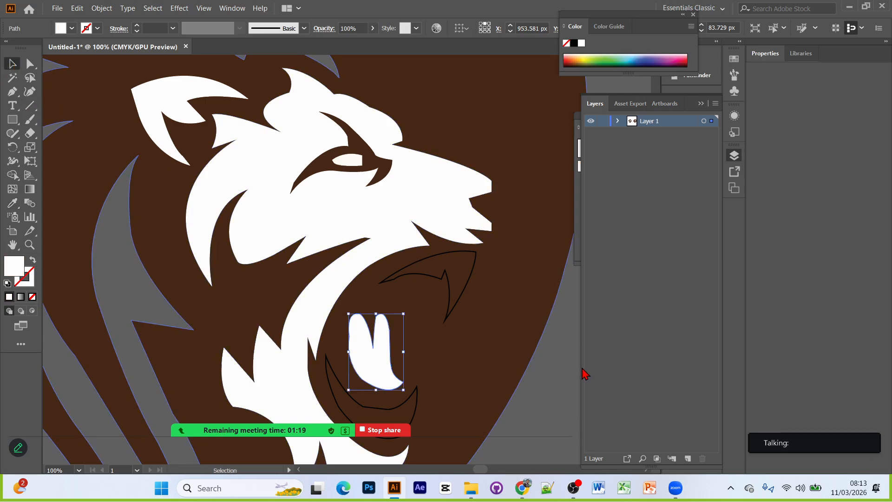
pyautogui.click(553, 360)
# Step: Fill the upper fang path with the off-white sampled from the traced lion's inner eye
pyautogui.click(453, 294)
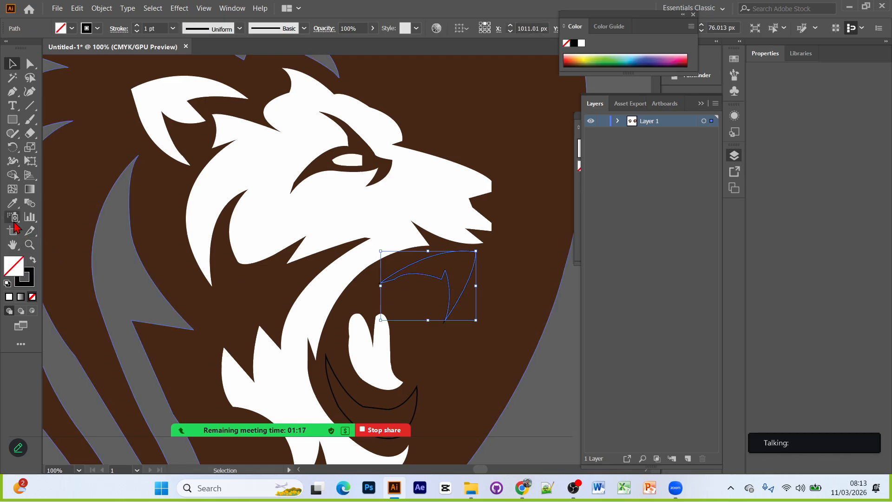
pyautogui.click(12, 203)
pyautogui.click(480, 361)
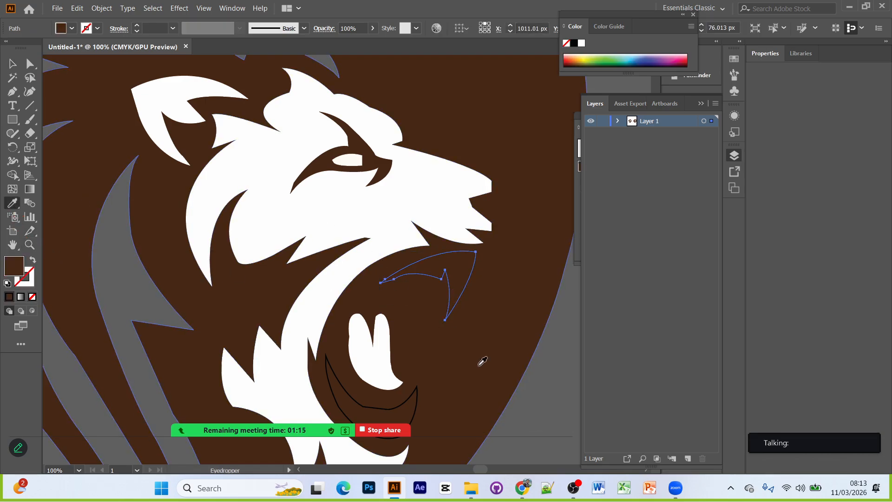
pyautogui.click(339, 154)
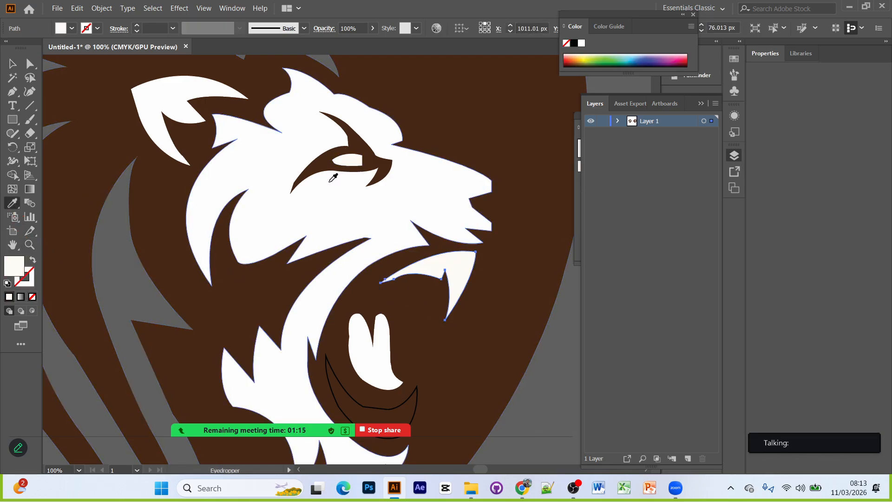
pyautogui.click(13, 63)
pyautogui.click(539, 389)
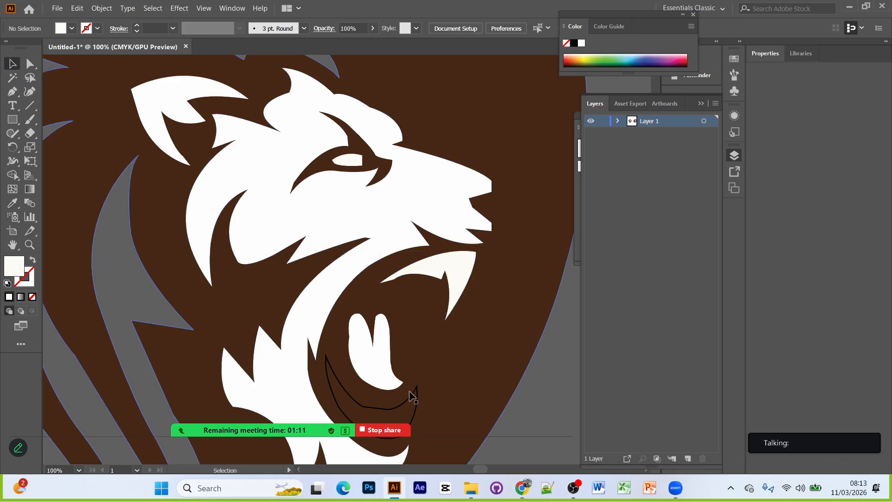
# Step: Fill the crescent-shaped lower jaw path below the tongue with the white sampled from the lion's face
pyautogui.click(414, 398)
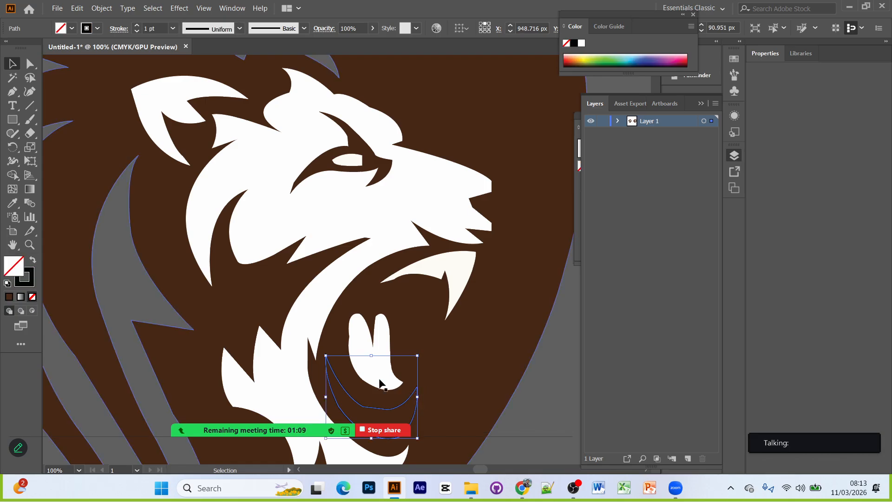
pyautogui.click(13, 203)
pyautogui.click(340, 201)
pyautogui.scroll(-1, 341, 239)
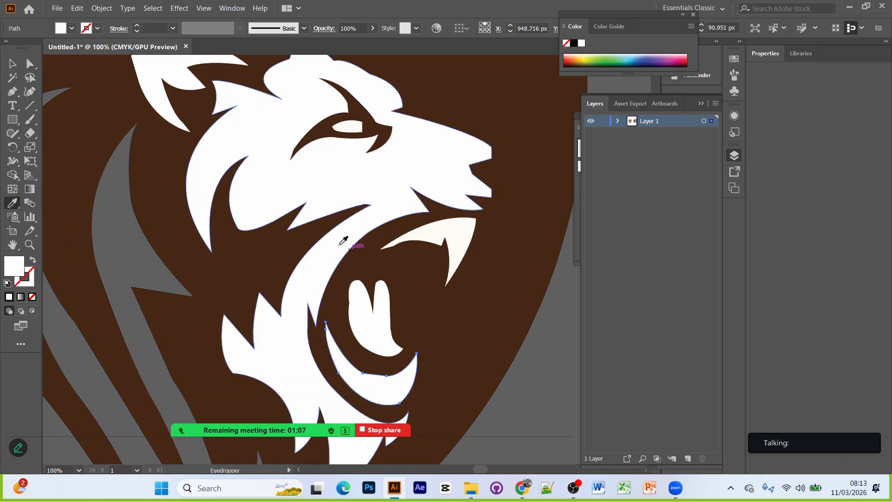
pyautogui.click(13, 64)
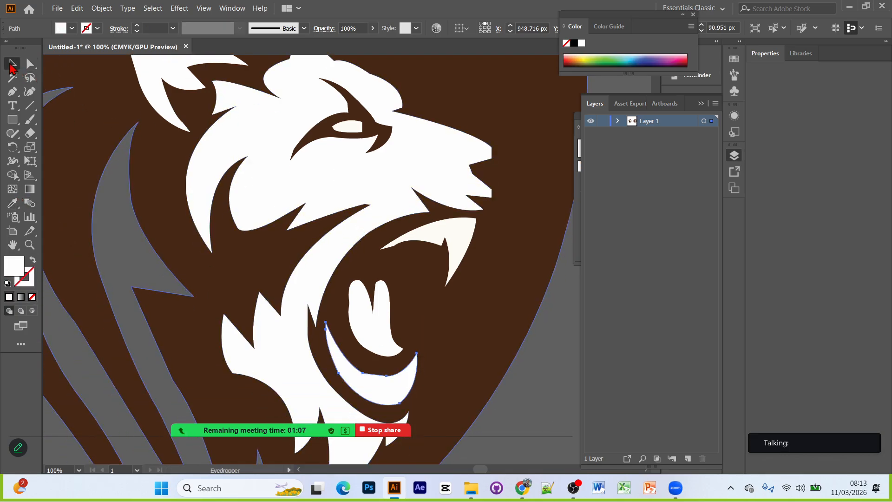
pyautogui.click(570, 369)
# Step: Select all the traced lion logo paths and delete the white face-and-jaw region with the Shape Builder tool
pyautogui.hotkey('ctrl', '-')
pyautogui.hotkey('ctrl', '-')
pyautogui.hotkey('ctrl', '-')
pyautogui.hotkey('ctrl', '-')
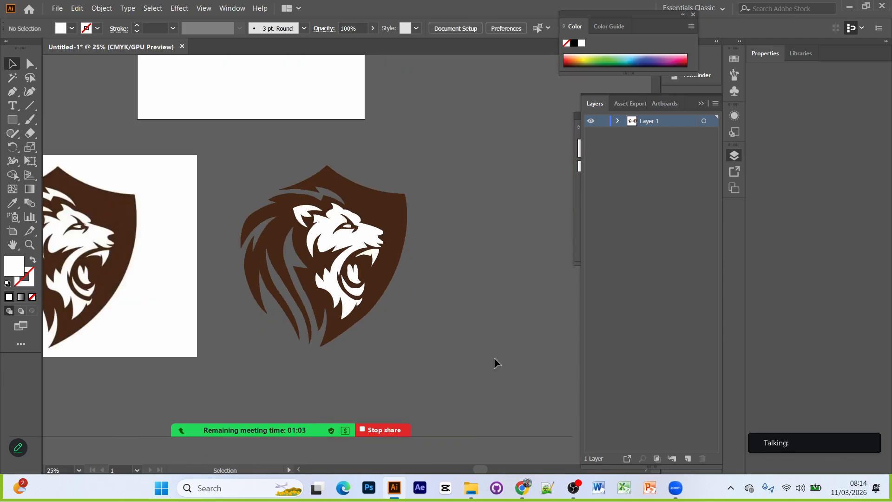
pyautogui.scroll(-1, 395, 327)
pyautogui.moveTo(368, 334); pyautogui.dragTo(442, 379)
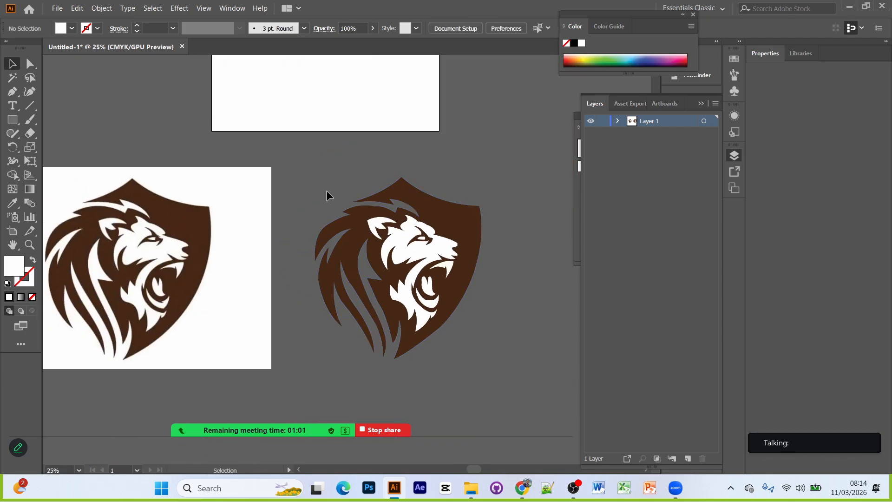
pyautogui.click(463, 309)
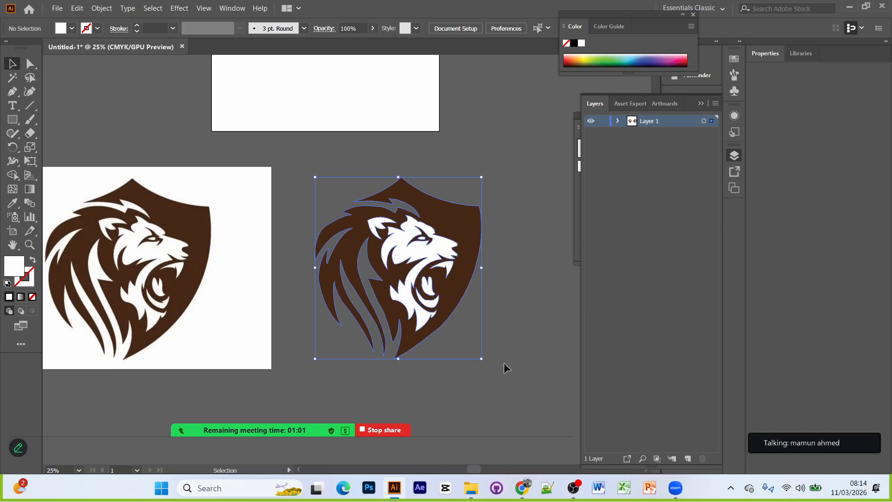
pyautogui.click(12, 178)
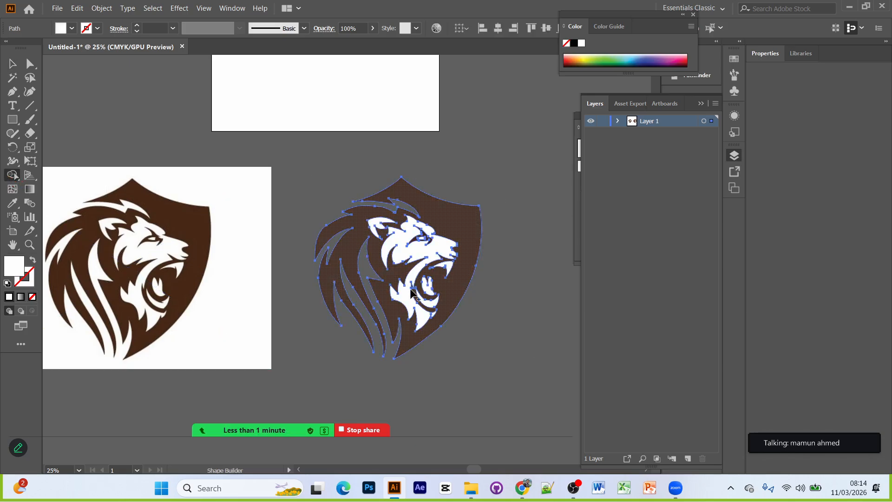
pyautogui.scroll(3, 416, 292)
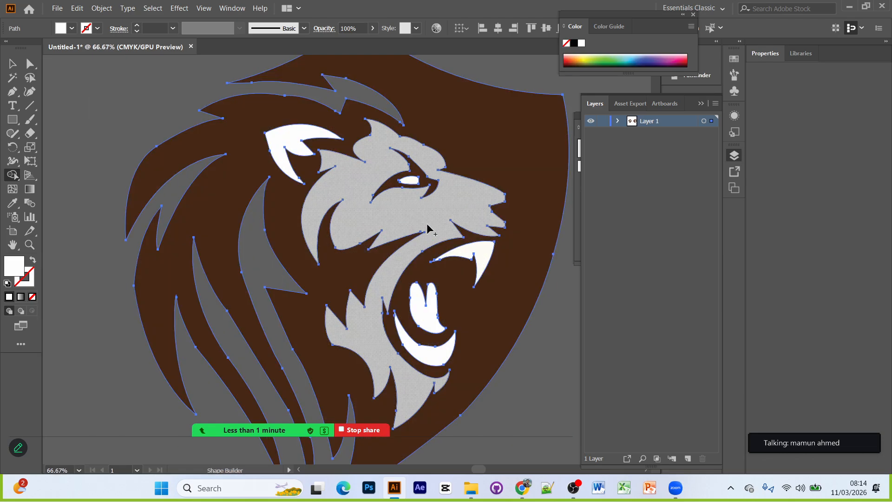
pyautogui.click(427, 227)
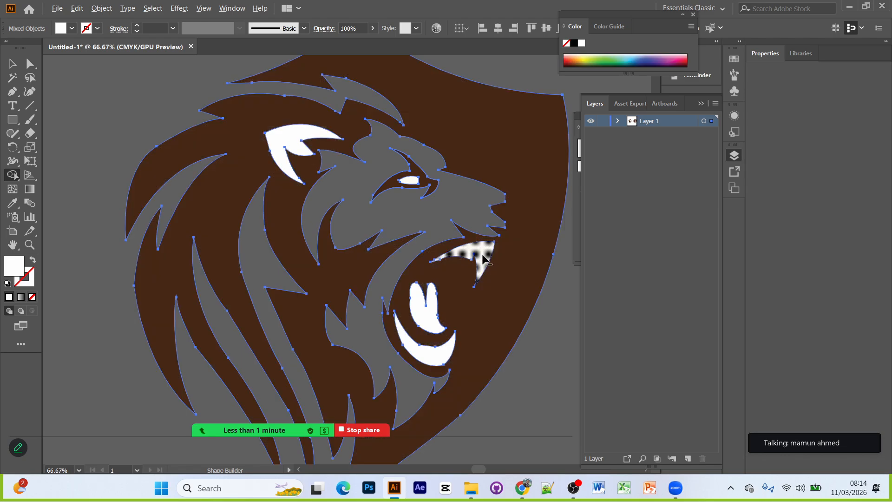
# Step: Delete the white fang, tongue, lower jaw, ear and inner eye regions with the Shape Builder tool, and deselect the artwork
pyautogui.click(483, 259)
pyautogui.click(423, 303)
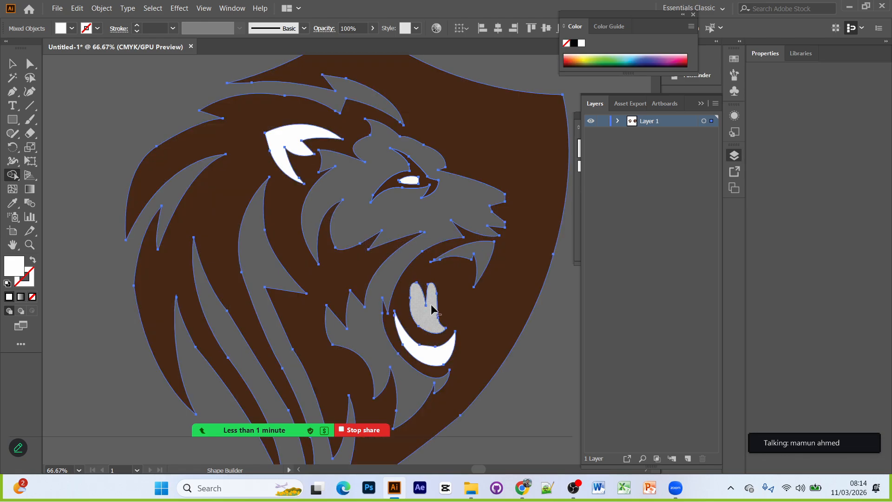
pyautogui.click(435, 363)
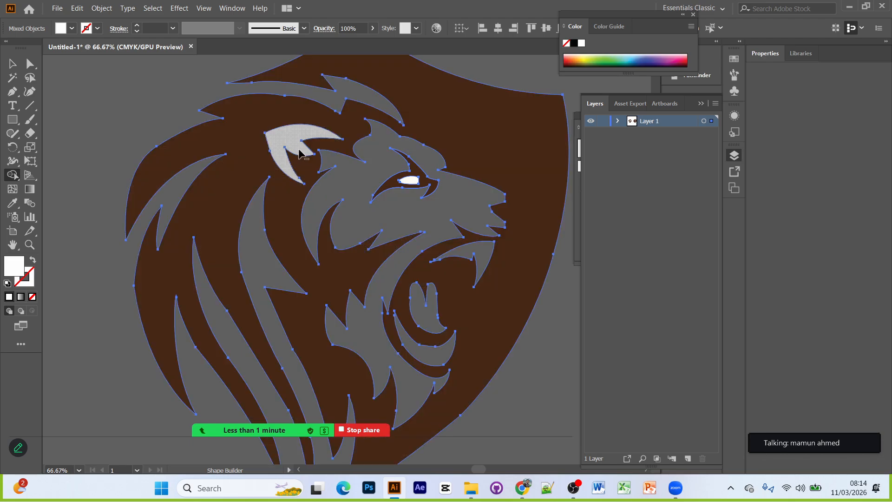
pyautogui.click(286, 143)
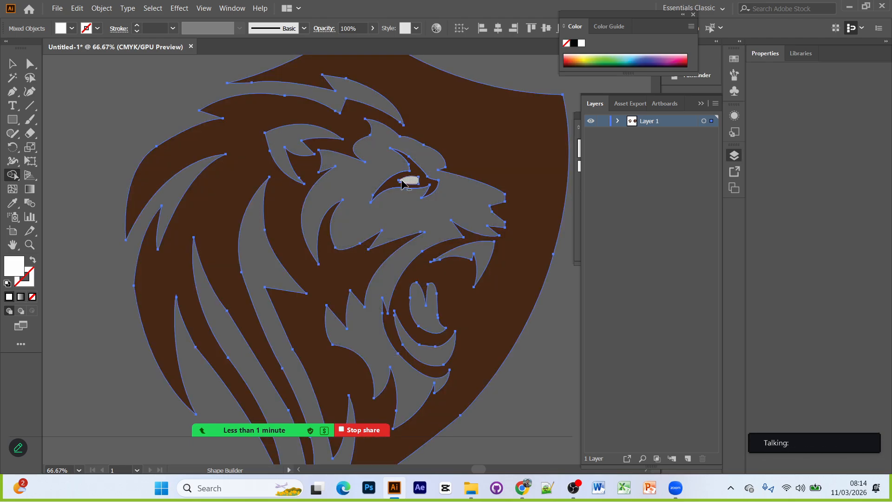
pyautogui.click(403, 183)
pyautogui.click(13, 64)
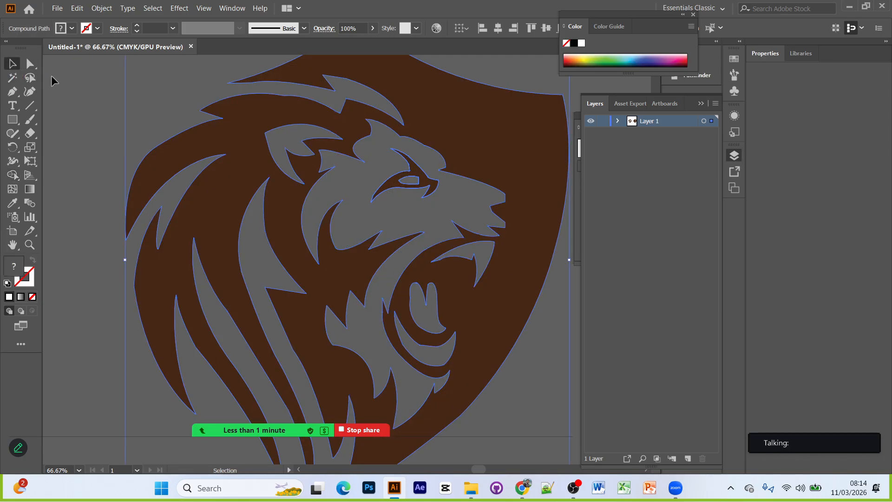
pyautogui.click(52, 76)
# Step: Examine the whole cut-out lion logo beside the reference, checking its paths in outline view and returning to preview
pyautogui.hotkey('ctrl', '-')
pyautogui.hotkey('ctrl', '-')
pyautogui.hotkey('ctrl', '-')
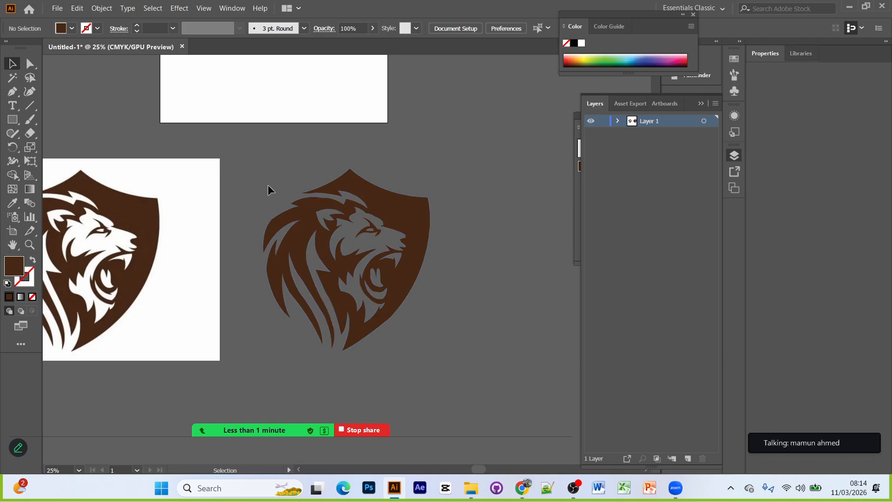
pyautogui.moveTo(473, 378); pyautogui.dragTo(478, 372)
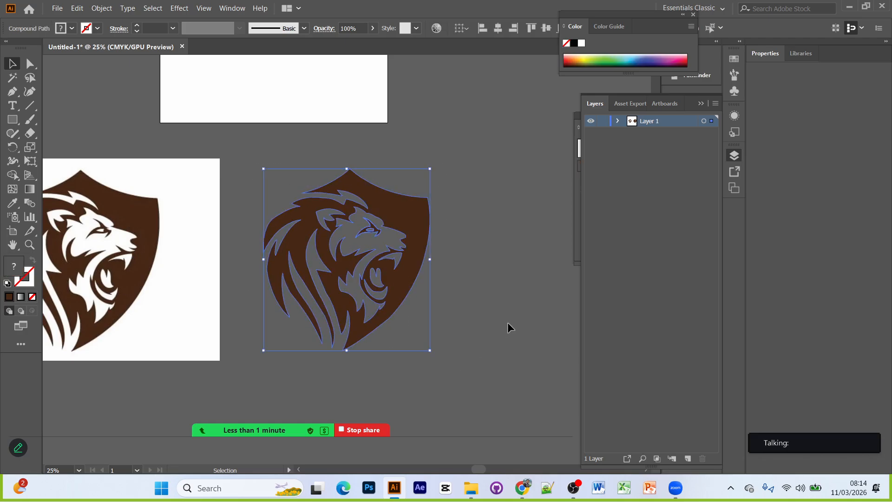
pyautogui.click(528, 266)
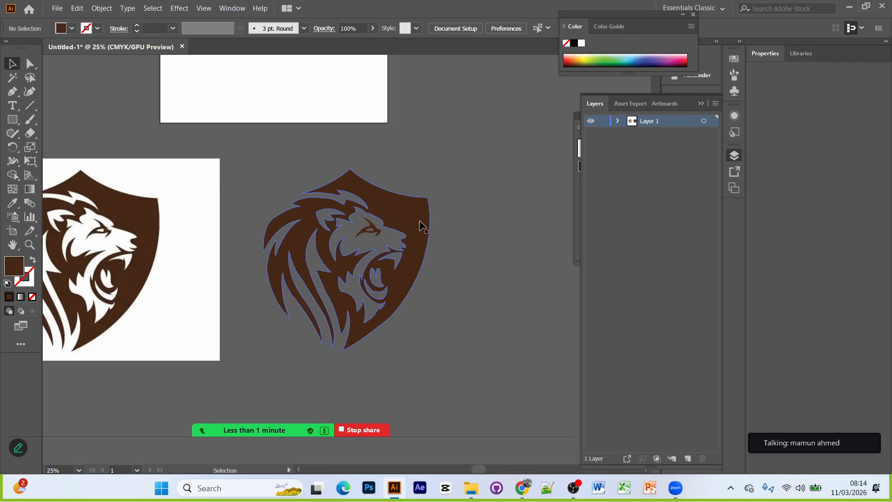
pyautogui.click(421, 227)
pyautogui.click(514, 276)
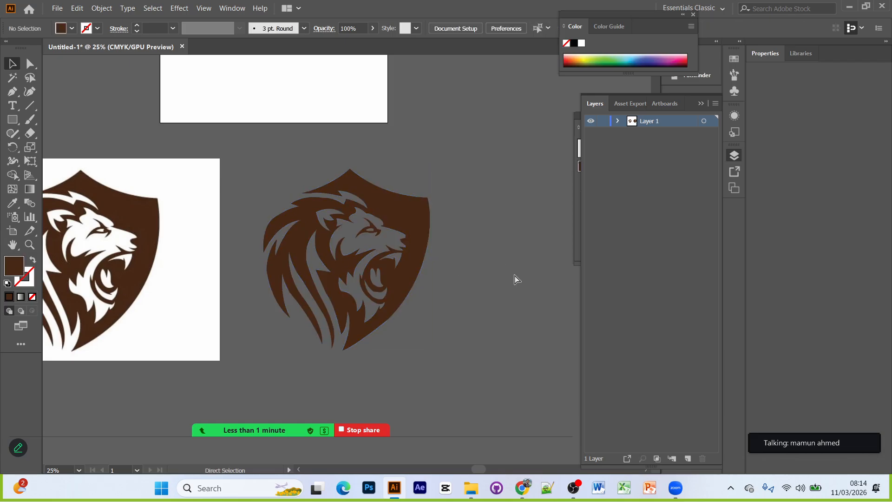
pyautogui.hotkey('ctrl', 'y')
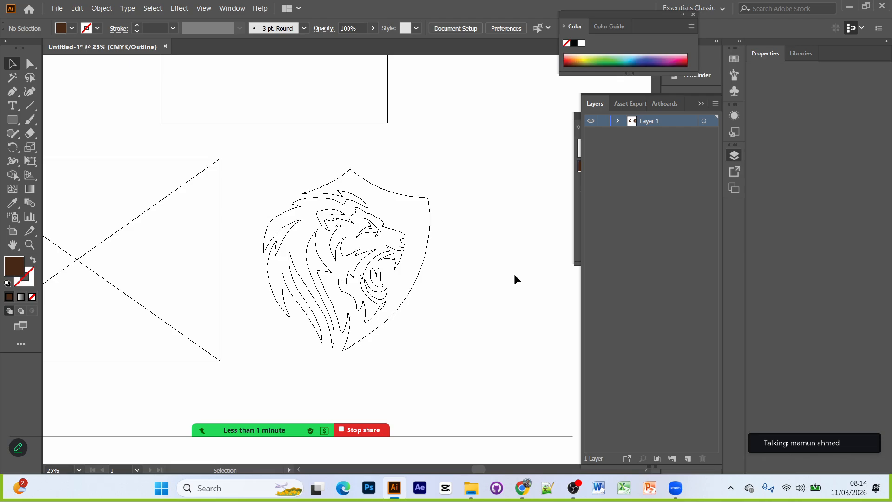
pyautogui.hotkey('ctrl', 'y')
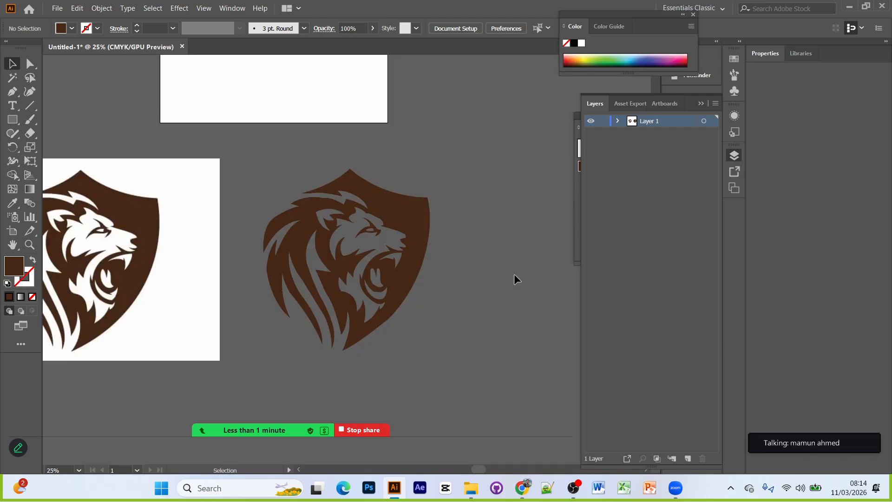
pyautogui.scroll(-2, 483, 281)
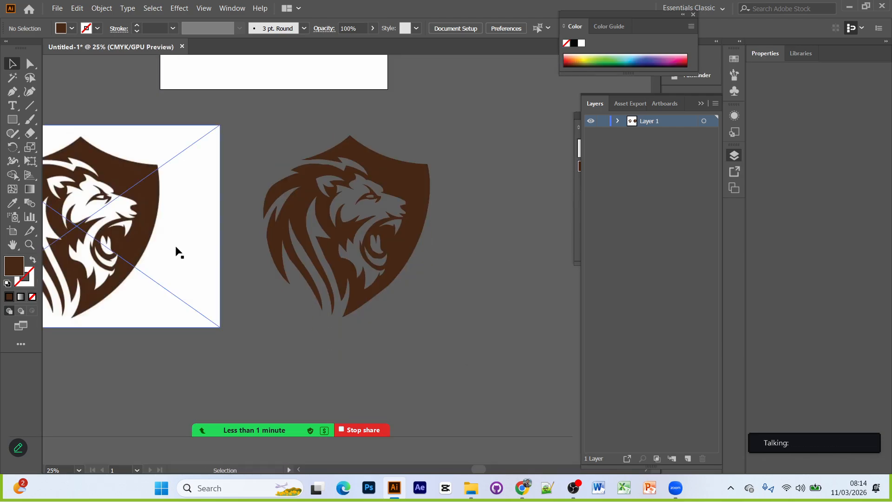
# Step: Group the traced lion logo's paths and move the logo farther away from the reference image, to about X 1232 px
pyautogui.hotkey('ctrl', 'a')
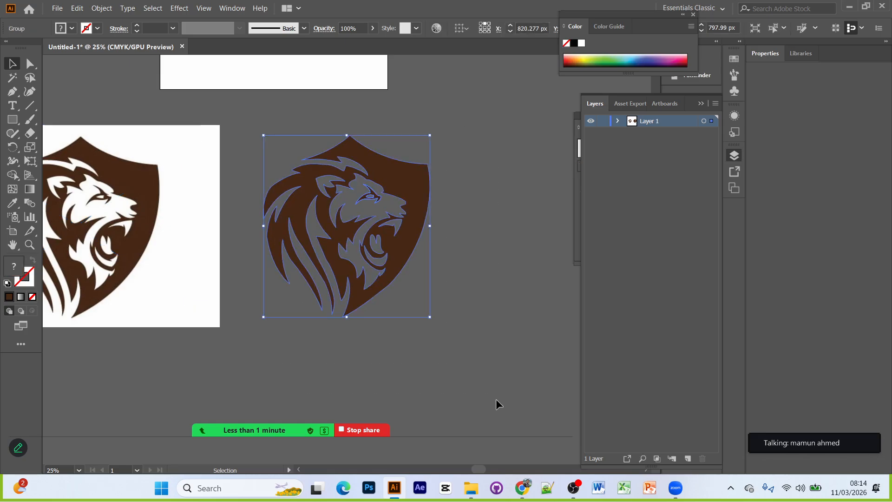
pyautogui.scroll(1, 447, 343)
pyautogui.click(483, 317)
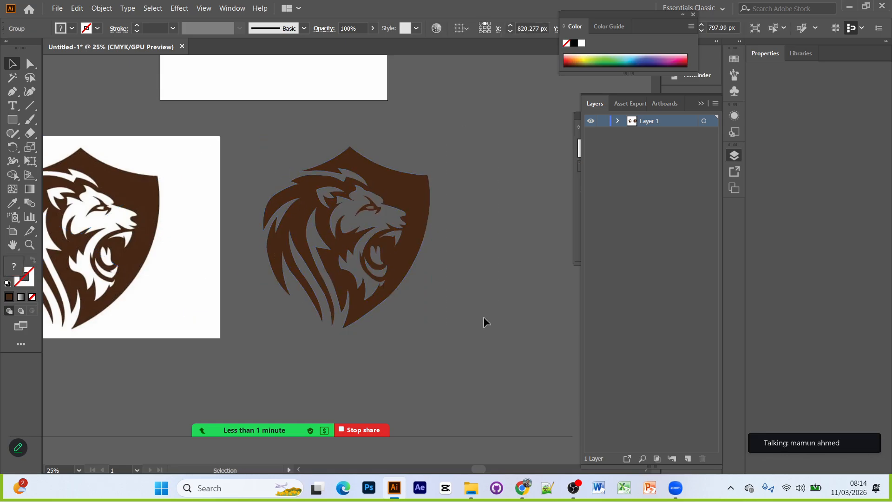
pyautogui.click(398, 192)
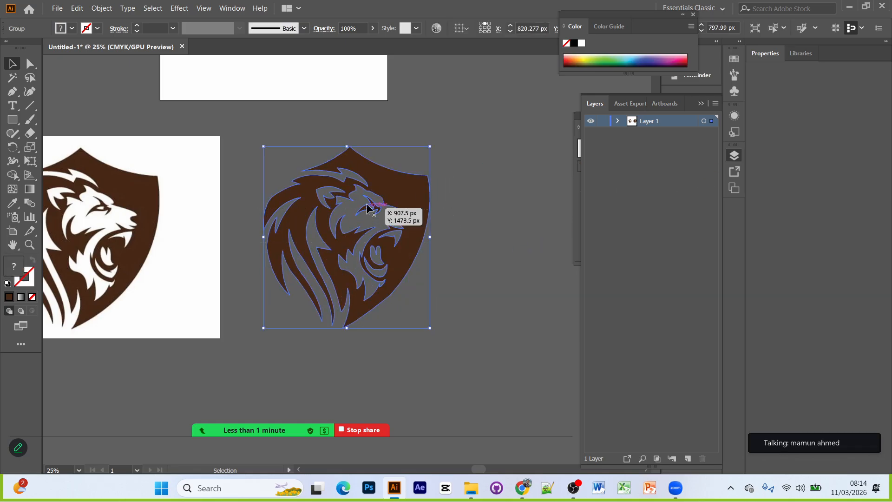
pyautogui.moveTo(366, 204); pyautogui.dragTo(443, 196)
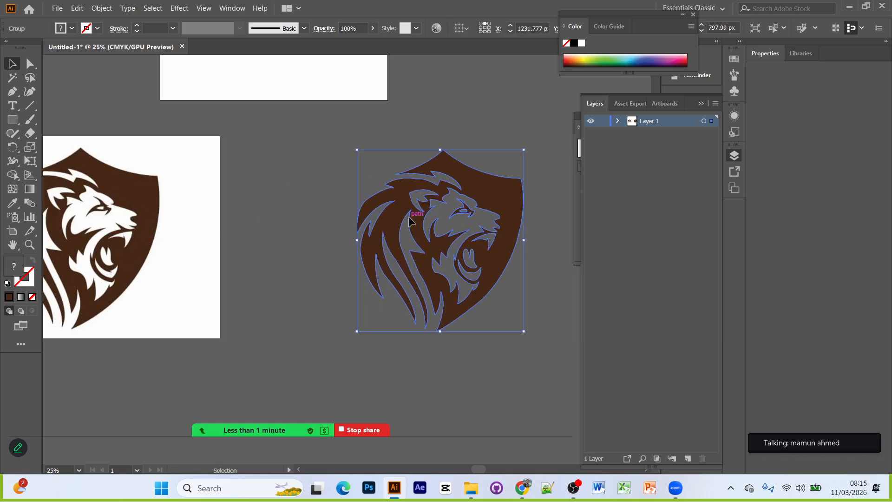
pyautogui.scroll(-1, 320, 307)
pyautogui.click(319, 310)
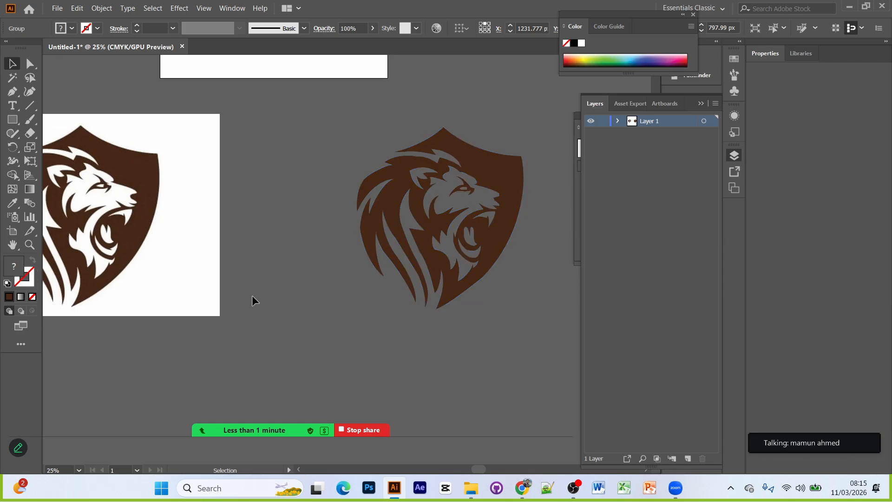
# Step: Select the linked lion reference image 15.jpg, and dismiss the Zoom Workplace upgrade offer and window
pyautogui.moveTo(235, 295); pyautogui.dragTo(454, 328)
pyautogui.click(294, 223)
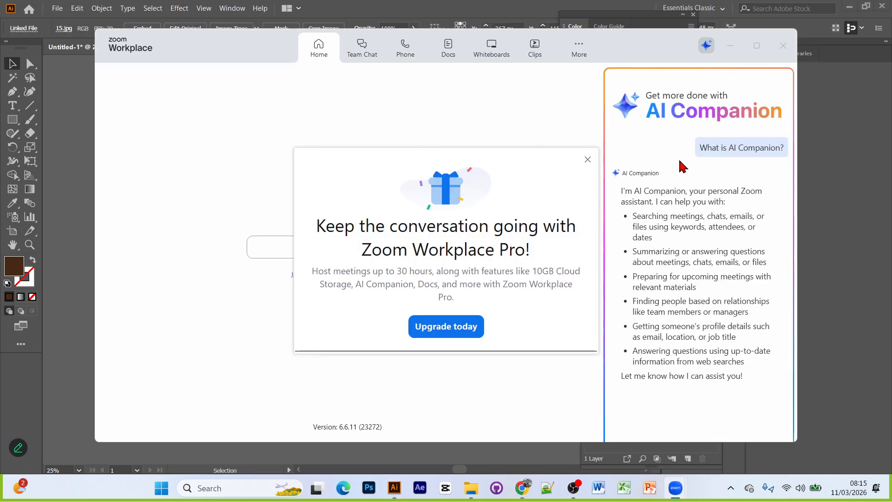
pyautogui.click(588, 160)
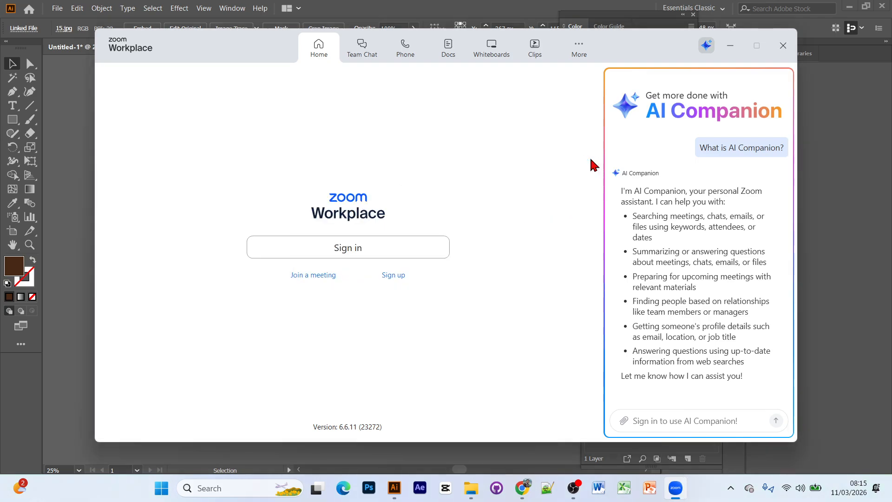
pyautogui.click(783, 45)
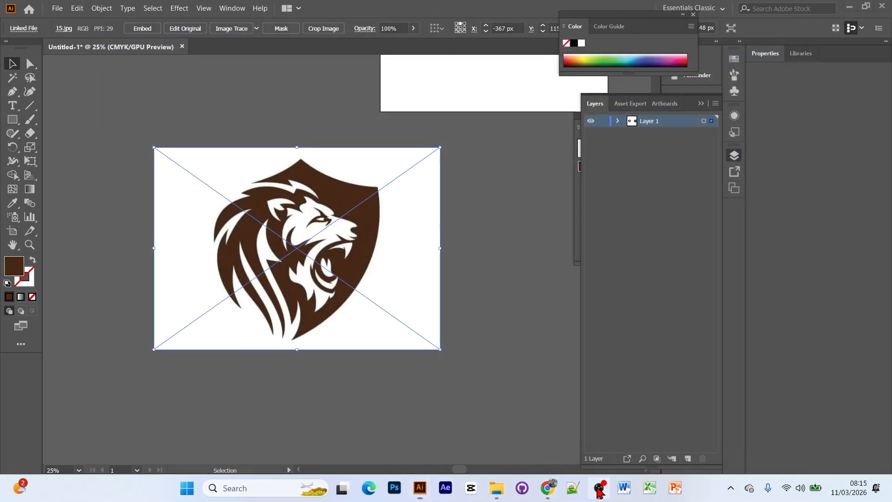
# Step: Check the recording in OBS, open WhatsApp Web in a new Chrome tab, and return to Illustrator
pyautogui.click(599, 490)
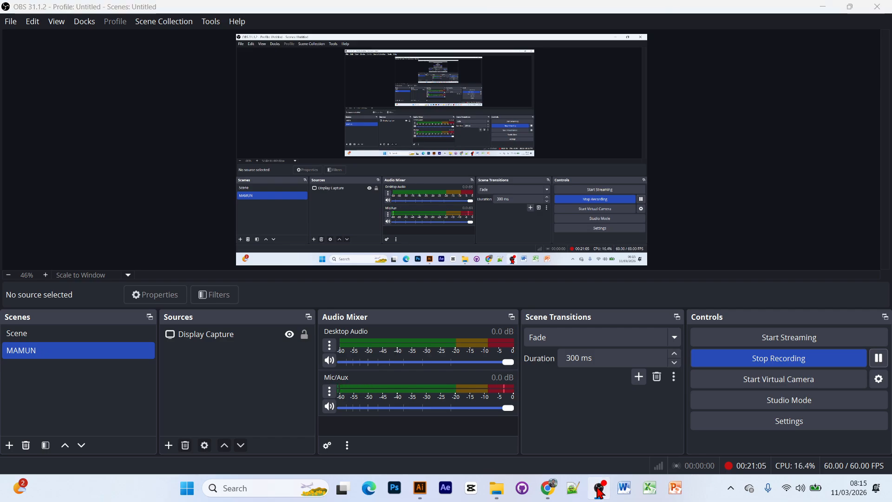
pyautogui.click(599, 490)
pyautogui.click(548, 488)
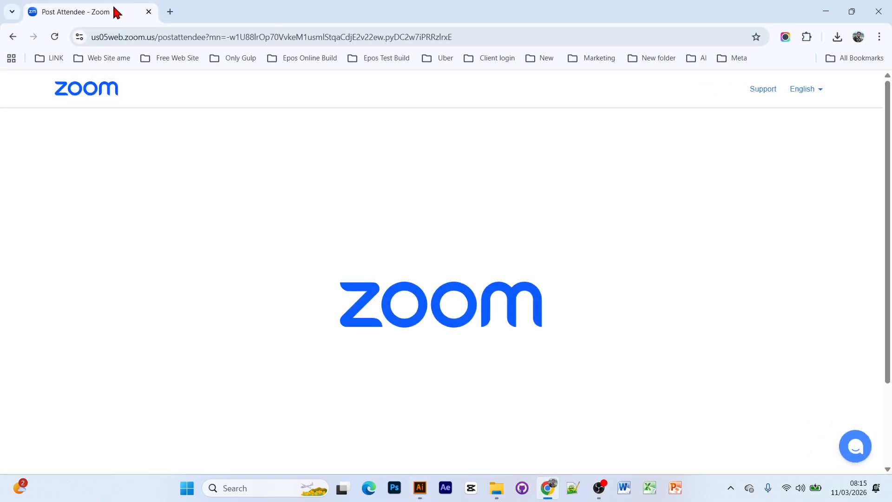
pyautogui.click(177, 17)
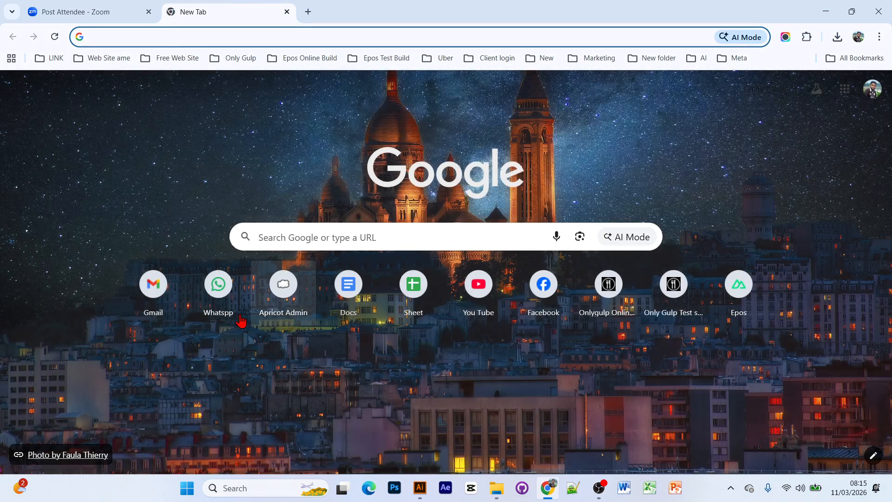
pyautogui.click(219, 284)
pyautogui.click(107, 7)
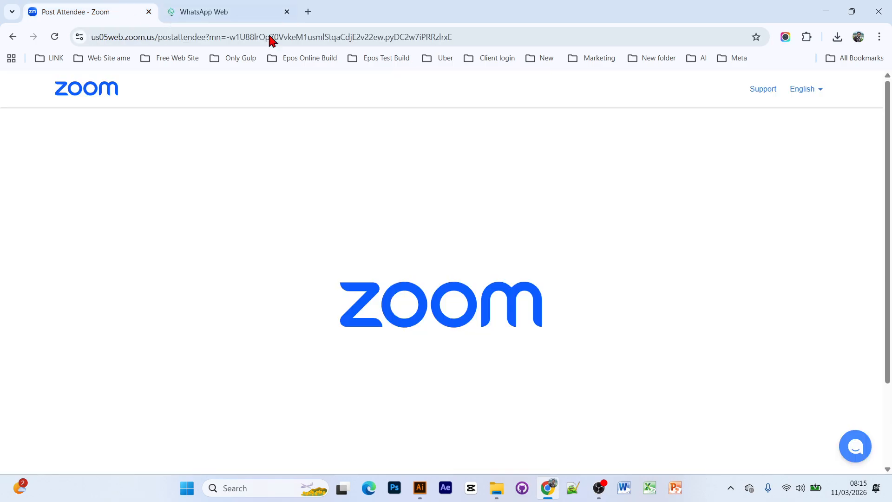
pyautogui.click(826, 11)
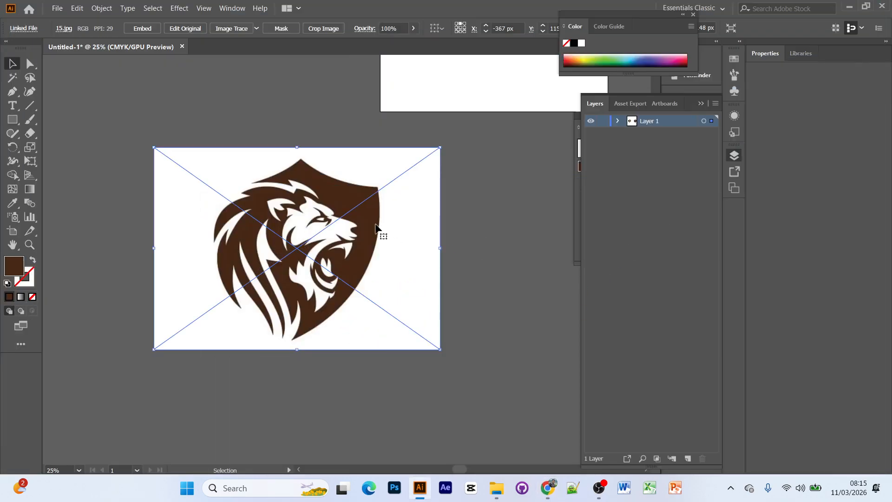
# Step: Try embedding the linked lion reference image 15.jpg in the document, and undo the embedding
pyautogui.click(131, 29)
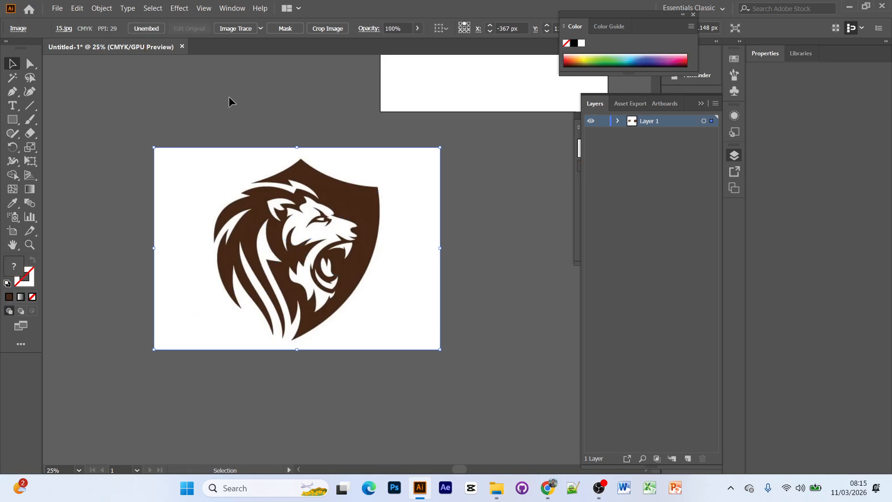
pyautogui.click(469, 225)
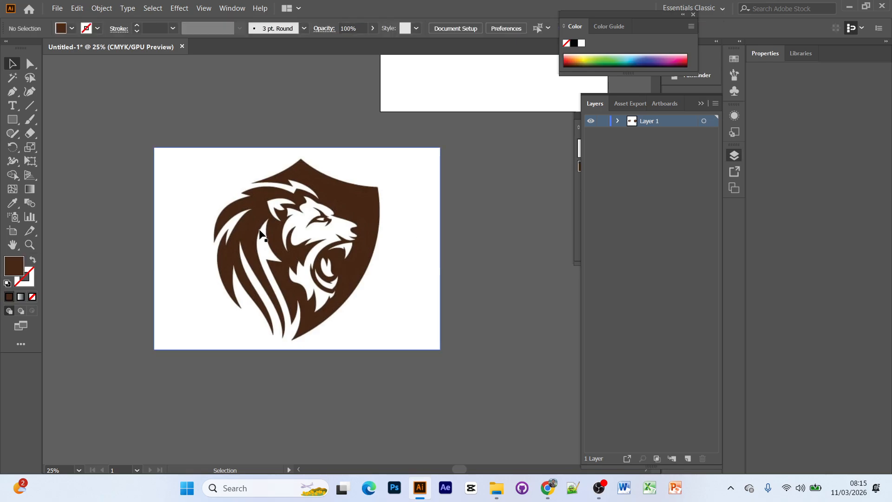
pyautogui.click(292, 246)
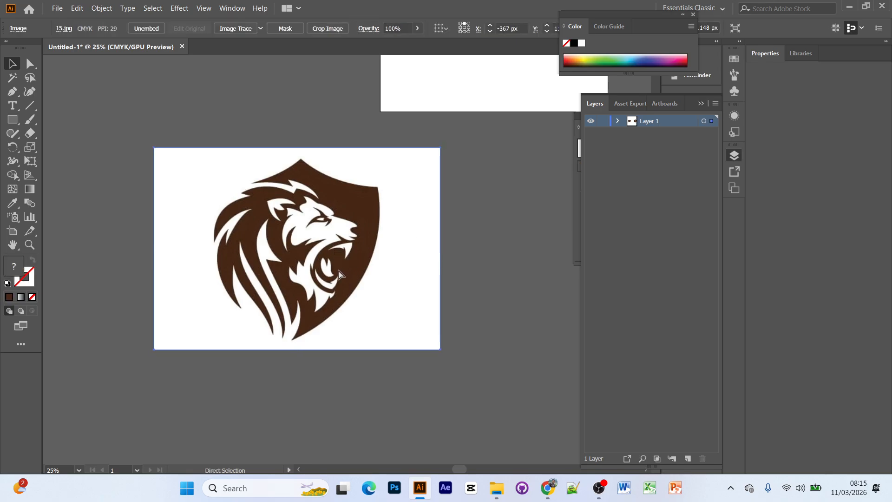
pyautogui.hotkey('ctrl', 'z')
pyautogui.hotkey('ctrl', 'shift', 'z')
pyautogui.hotkey('ctrl', 'z')
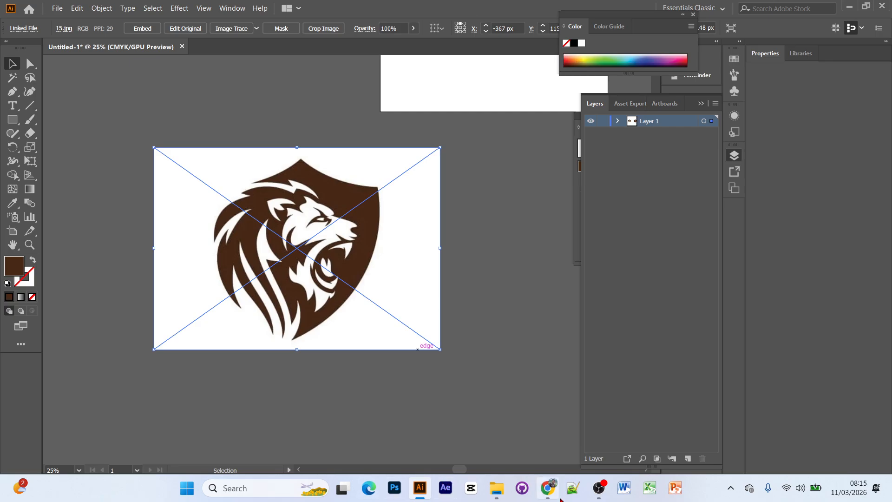
# Step: Check the recording in OBS, return to Illustrator, and move the lion reference image up and to the left
pyautogui.click(599, 488)
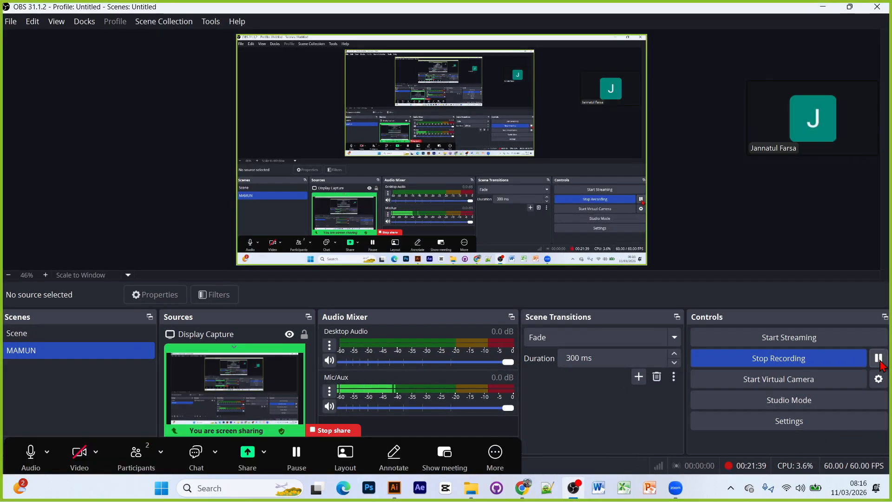
pyautogui.click(821, 8)
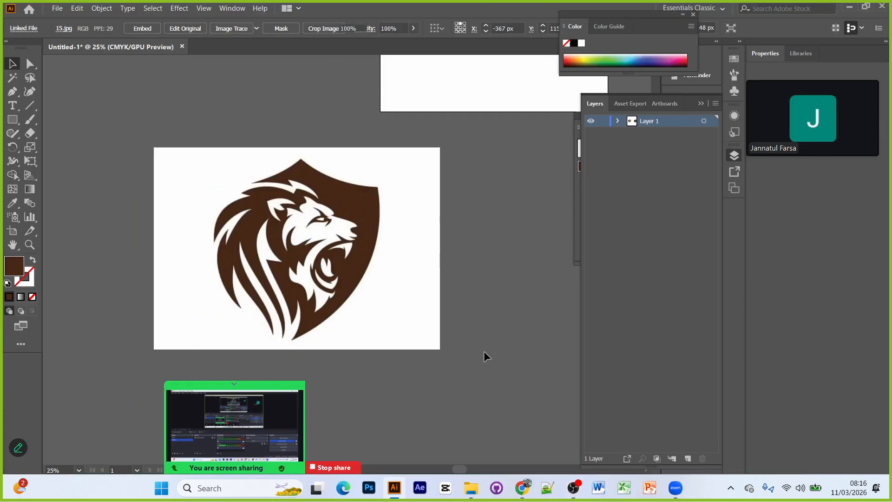
pyautogui.moveTo(318, 239); pyautogui.dragTo(263, 158)
# Step: Place the raccoon image 7.jpg from New folder in the document, below and beside the lion reference image
pyautogui.click(849, 8)
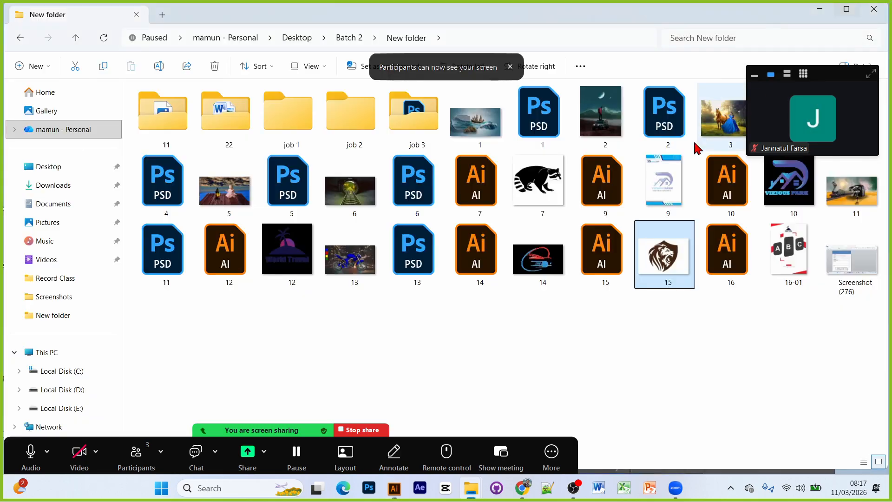
pyautogui.click(557, 189)
pyautogui.moveTo(565, 254); pyautogui.dragTo(367, 281)
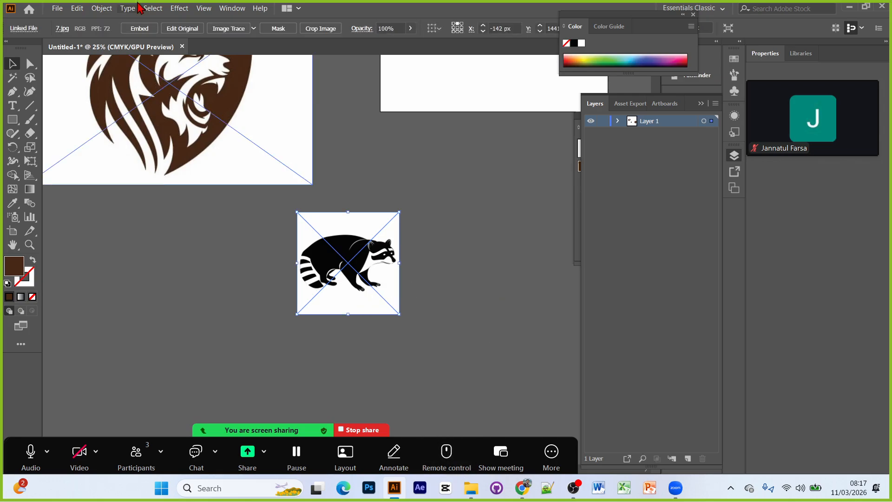
pyautogui.click(111, 10)
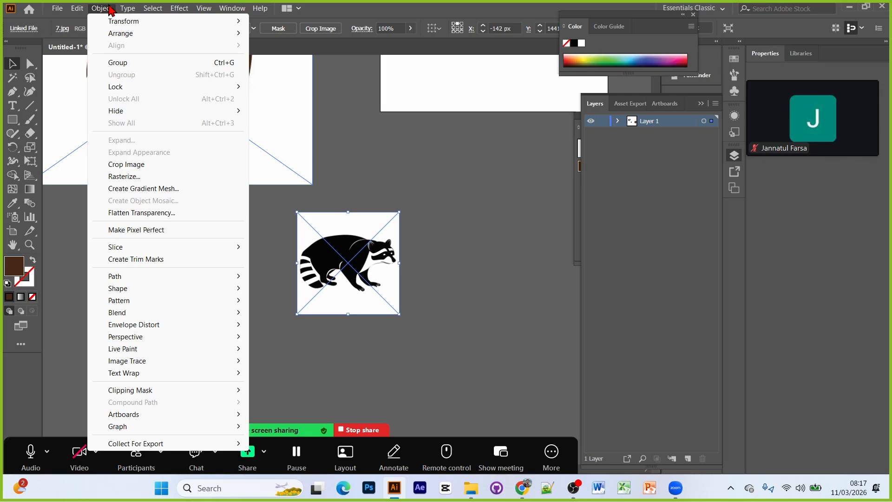
pyautogui.click(148, 8)
pyautogui.moveTo(198, 9)
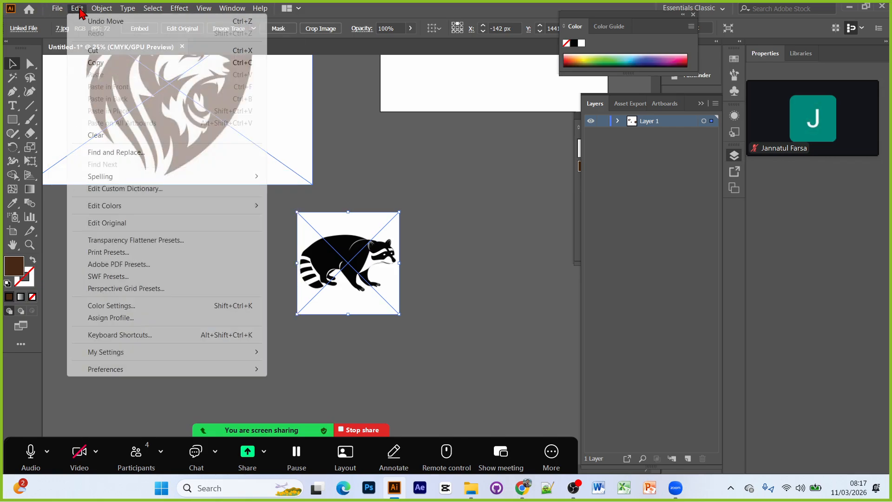
pyautogui.moveTo(110, 9)
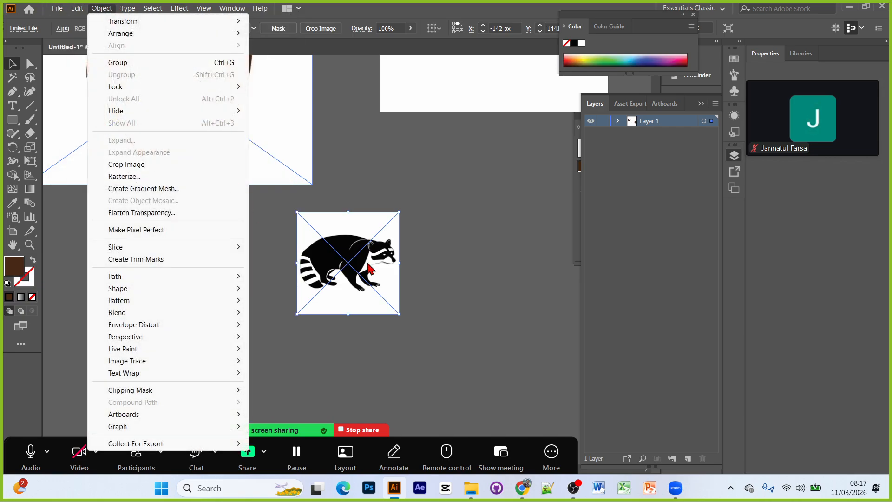
pyautogui.rightClick(368, 261)
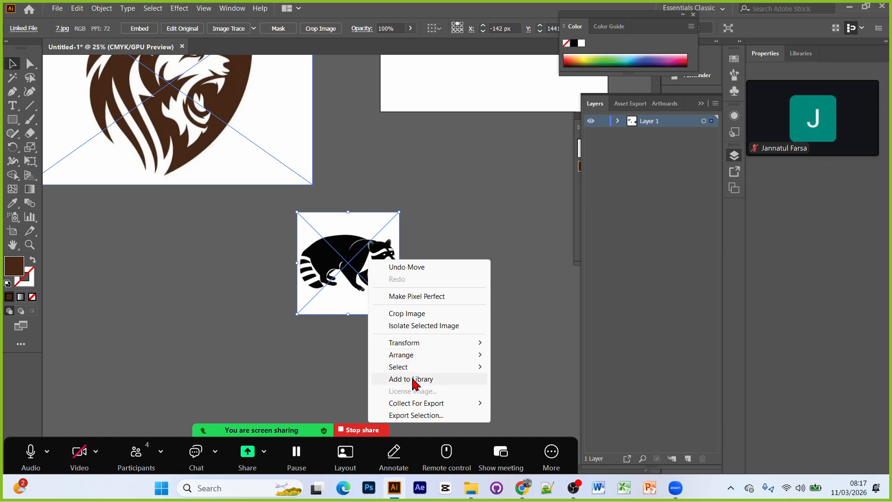
pyautogui.click(479, 198)
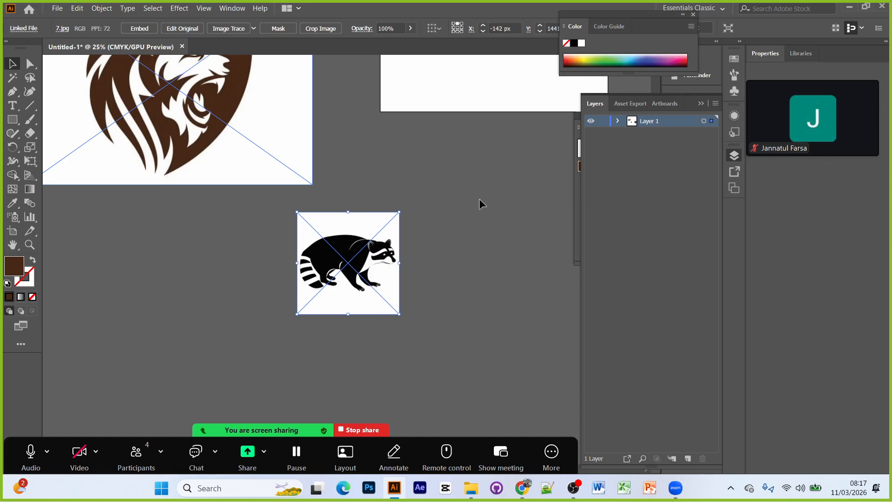
pyautogui.click(386, 268)
pyautogui.click(254, 28)
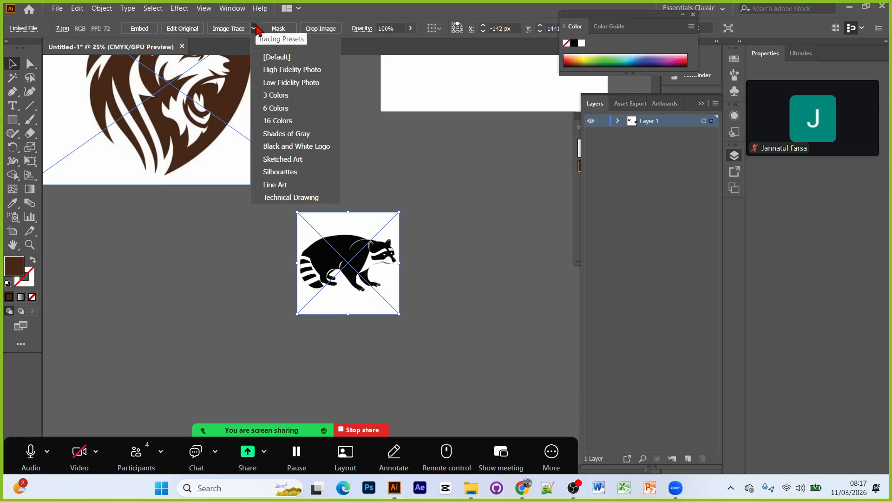
pyautogui.click(281, 201)
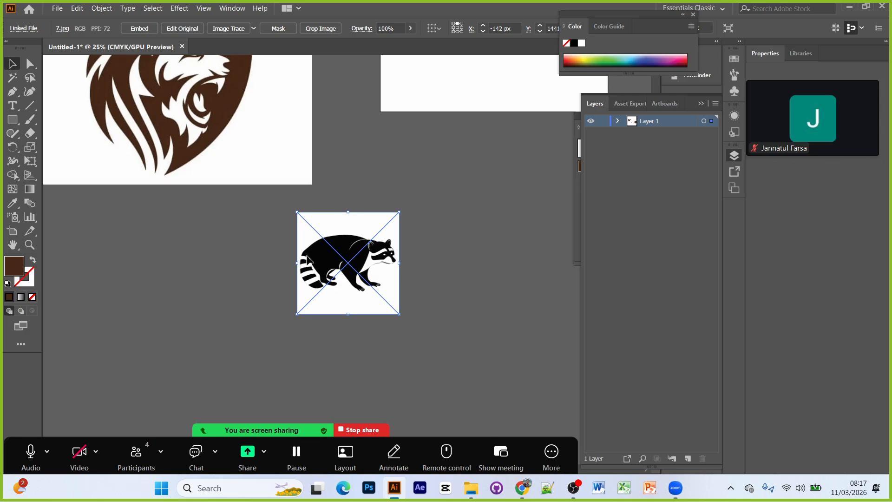
pyautogui.keyDown('shift'); pyautogui.click(211, 121); pyautogui.keyUp('shift')
pyautogui.click(127, 9)
pyautogui.click(151, 9)
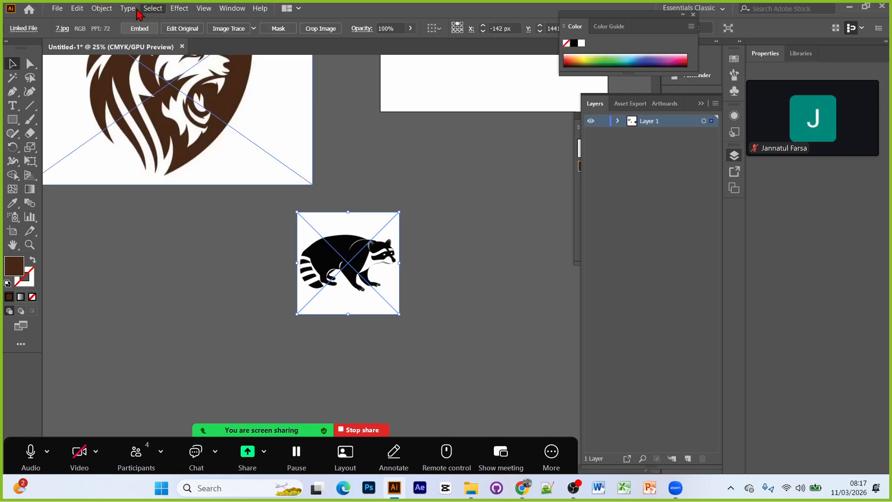
pyautogui.click(101, 9)
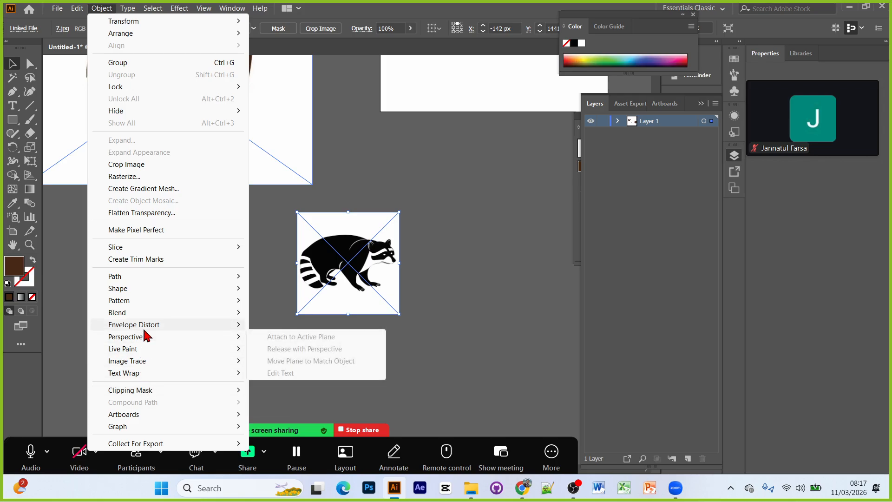
pyautogui.moveTo(143, 372)
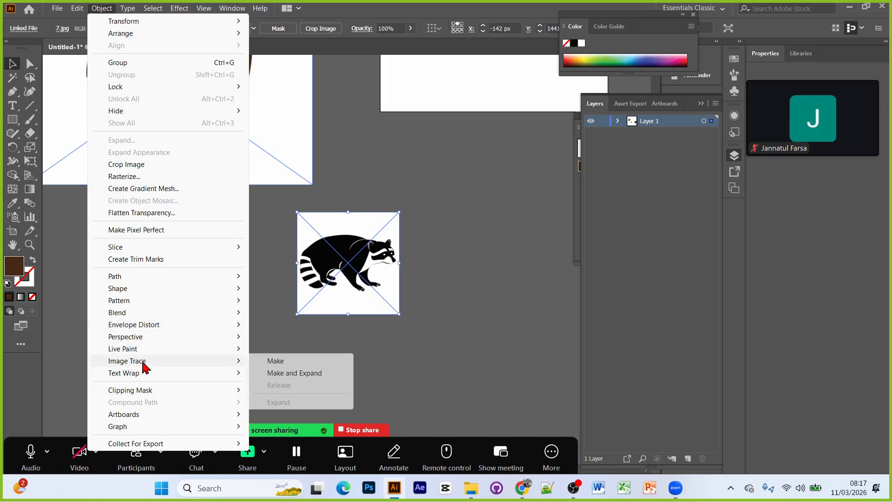
pyautogui.click(387, 352)
# Step: Image trace the raccoon image and expand the result into vector paths
pyautogui.click(102, 7)
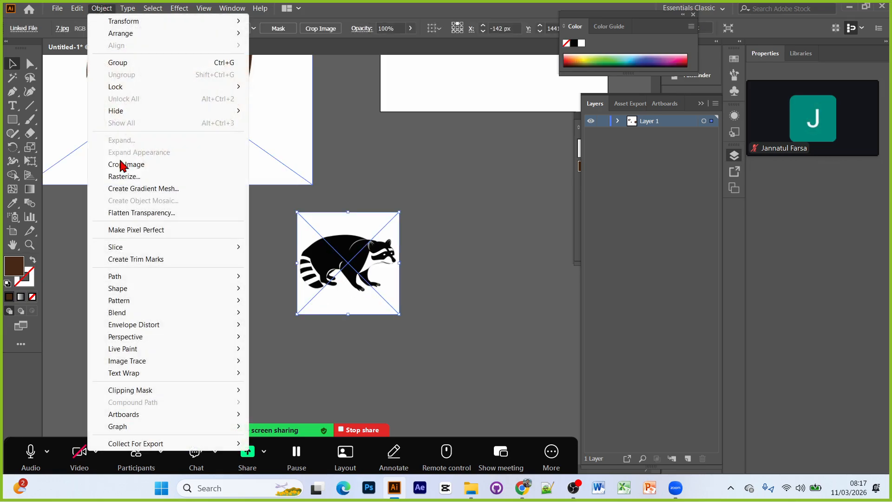
pyautogui.moveTo(161, 364)
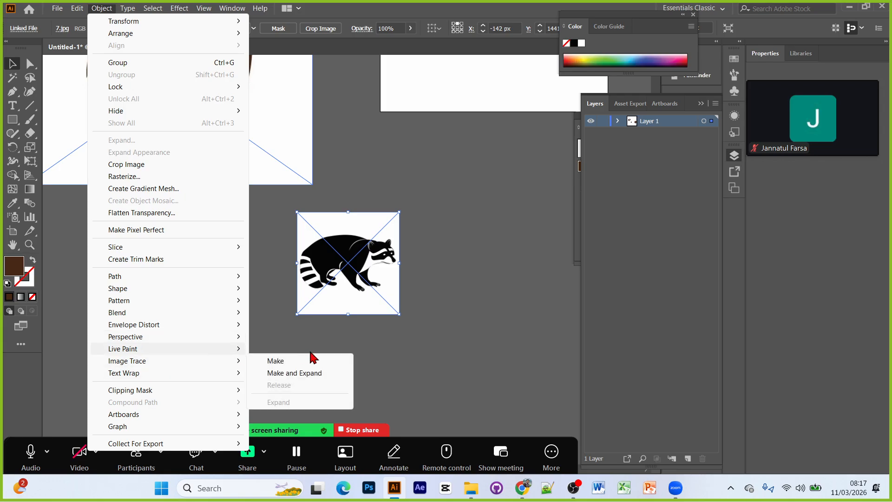
pyautogui.click(310, 379)
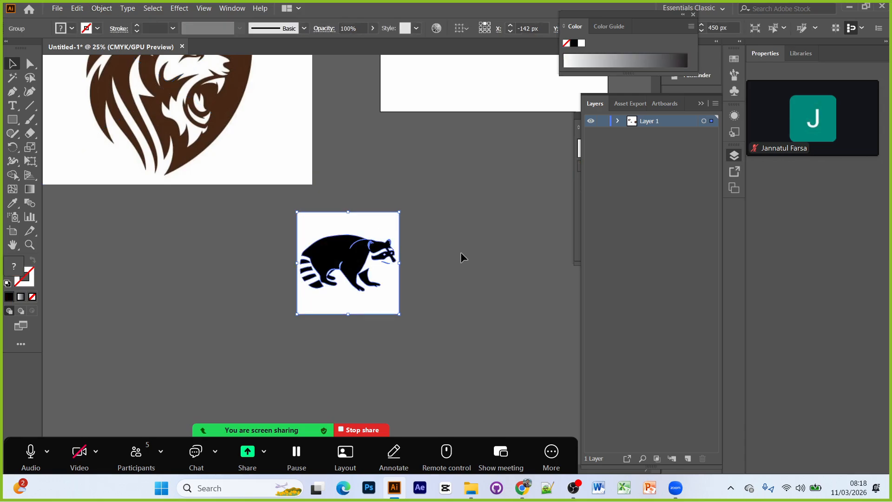
# Step: Ungroup the traced raccoon, pull its white background shape away from the artwork and delete it
pyautogui.rightClick(385, 255)
pyautogui.click(470, 354)
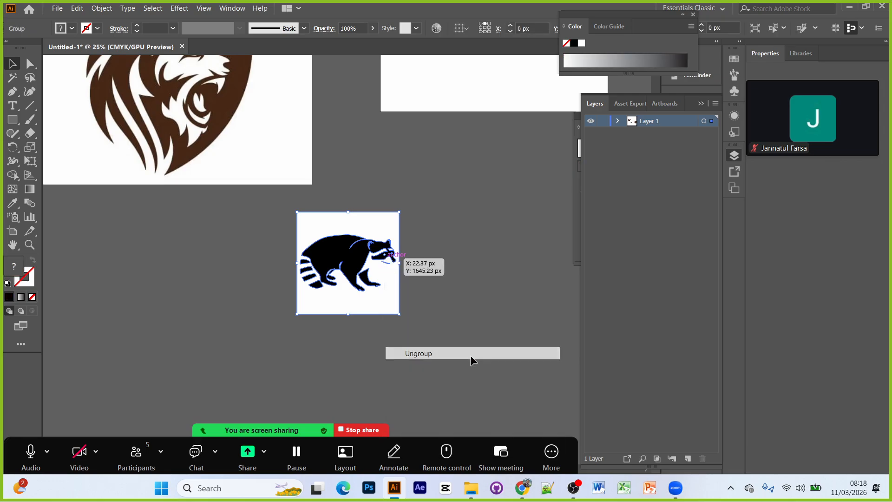
pyautogui.moveTo(387, 221); pyautogui.dragTo(551, 289)
pyautogui.moveTo(466, 209); pyautogui.dragTo(565, 423)
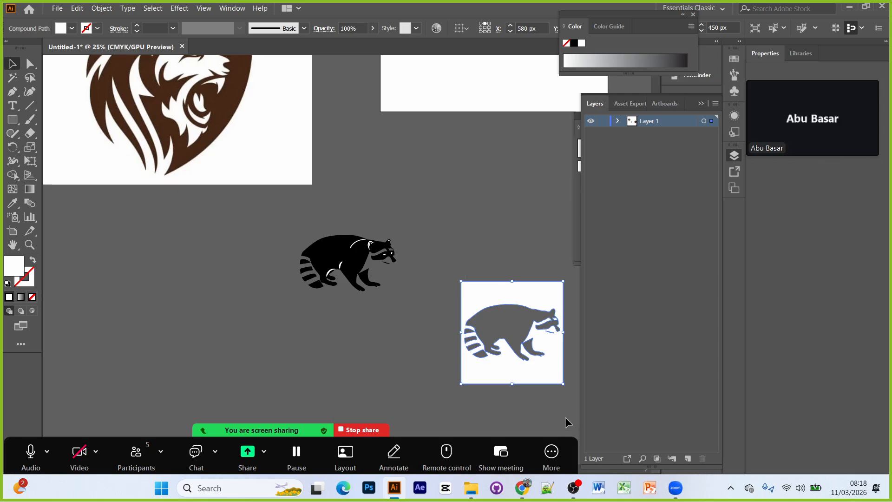
pyautogui.press('Delete')
# Step: Delete the white highlight shapes along the raccoon's shoulder and around the outer rim of the ear nearest it
pyautogui.hotkey('ctrl', '+')
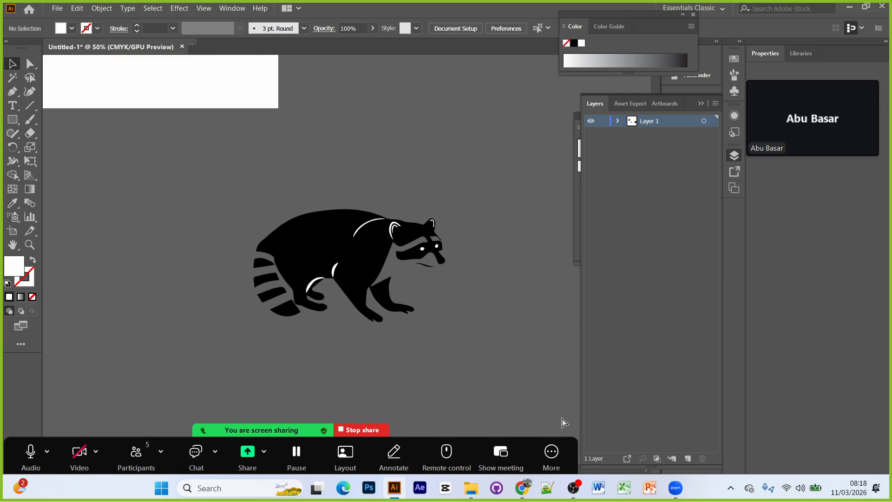
pyautogui.hotkey('ctrl', '+')
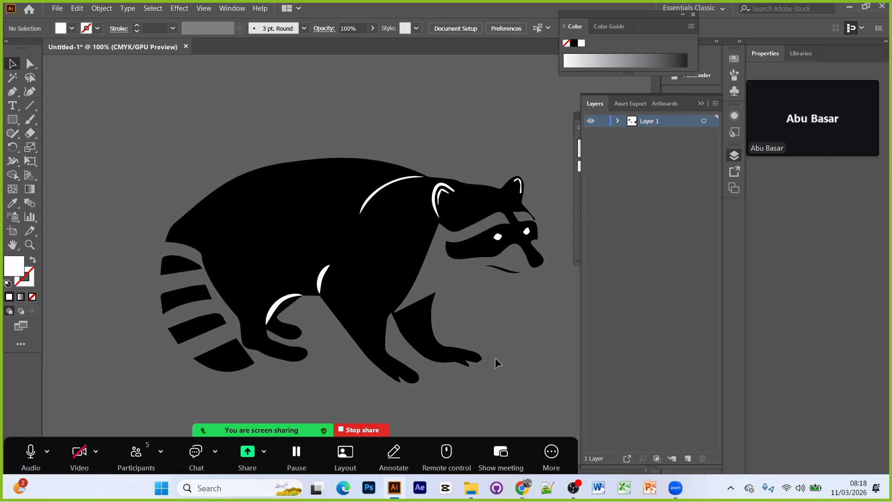
pyautogui.moveTo(838, 127)
pyautogui.click(392, 185)
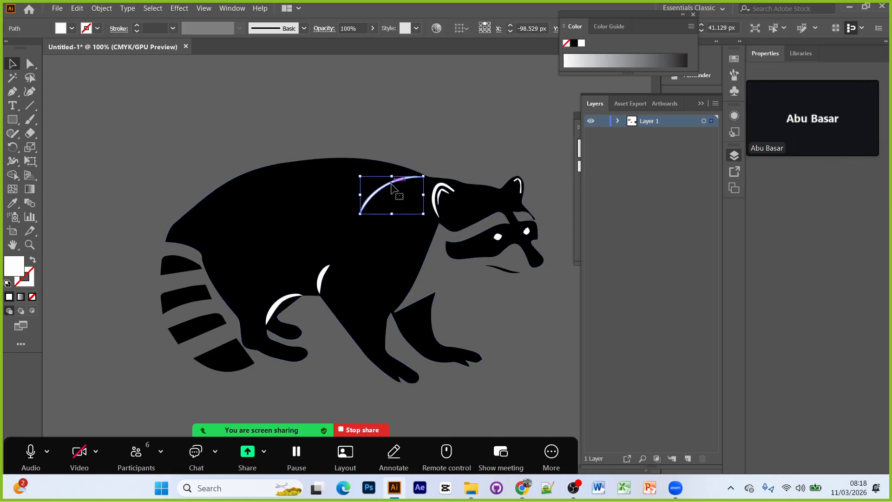
pyautogui.press('Delete')
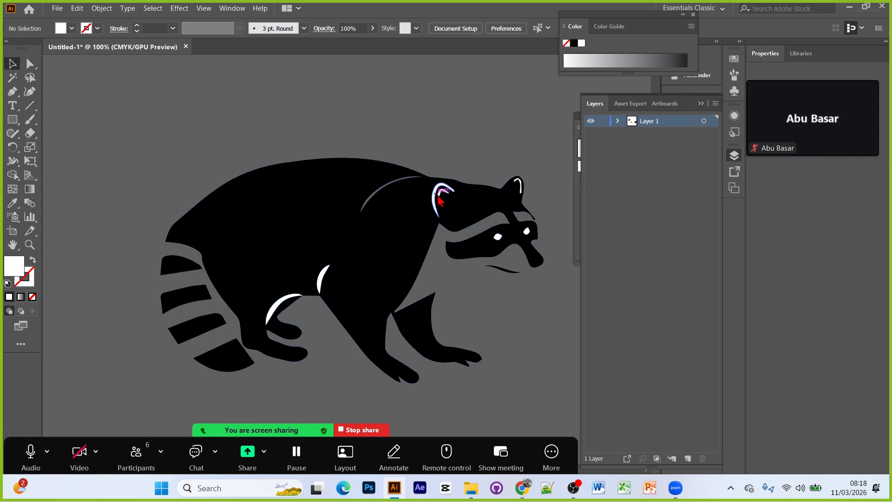
pyautogui.click(447, 189)
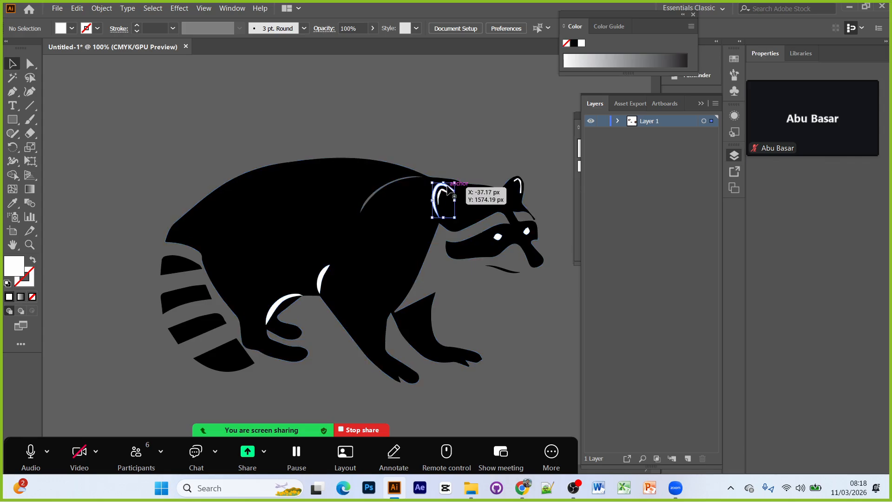
pyautogui.press('Delete')
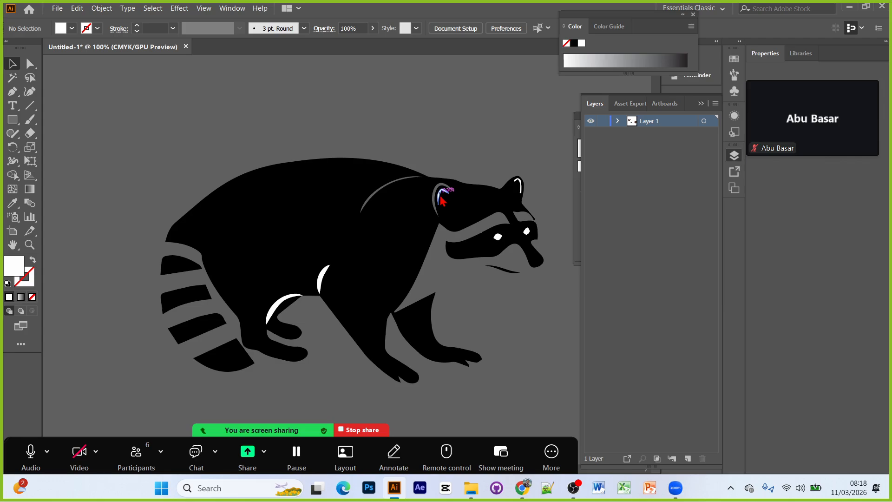
pyautogui.click(438, 195)
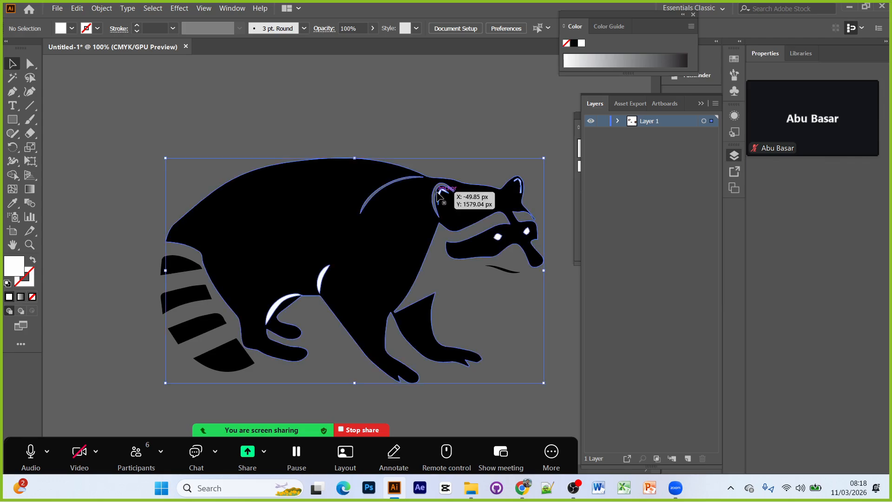
# Step: Delete the two white crescent shapes on the raccoon's belly and hind leg
pyautogui.hotkey('ctrl', '+')
pyautogui.hotkey('ctrl', '+')
pyautogui.hotkey('ctrl', '+')
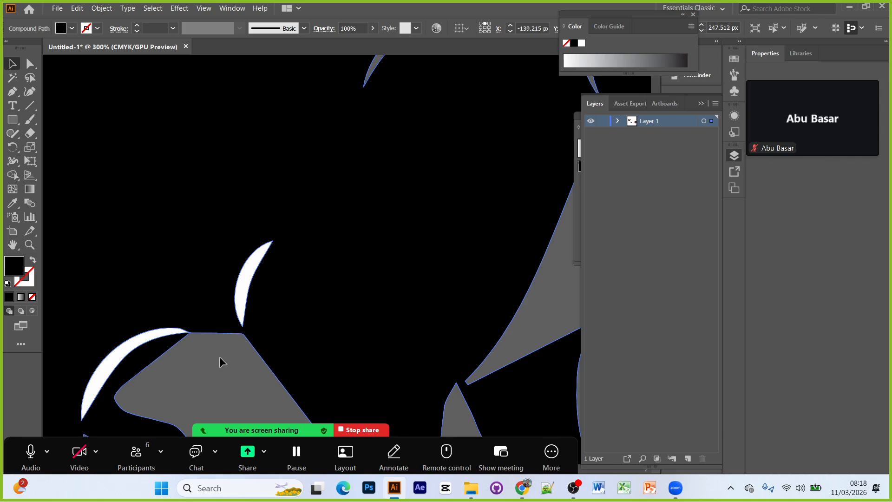
pyautogui.click(241, 282)
pyautogui.press('Delete')
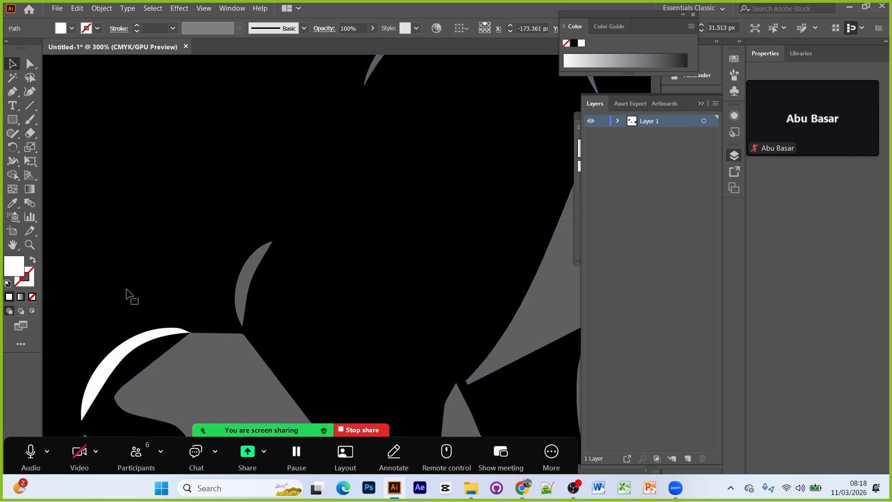
pyautogui.click(159, 332)
pyautogui.press('Delete')
pyautogui.scroll(1, 450, 304)
pyautogui.scroll(2, 450, 271)
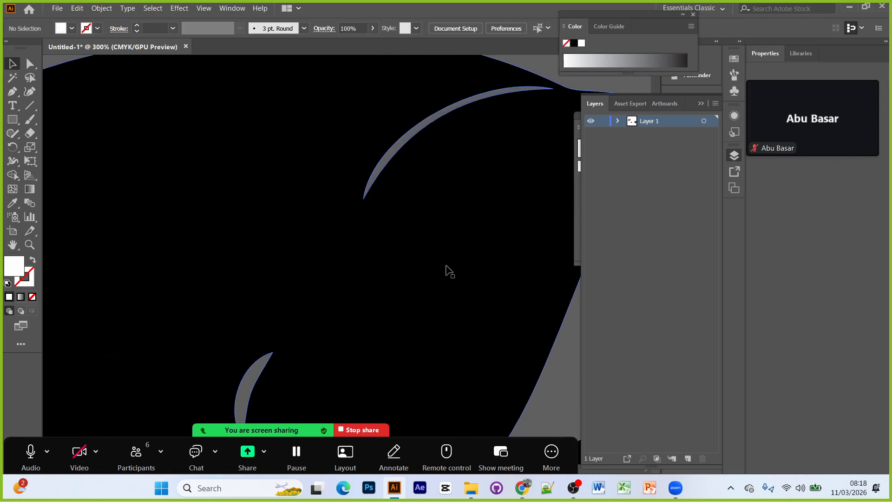
pyautogui.press('b')
pyautogui.moveTo(379, 259); pyautogui.dragTo(255, 267)
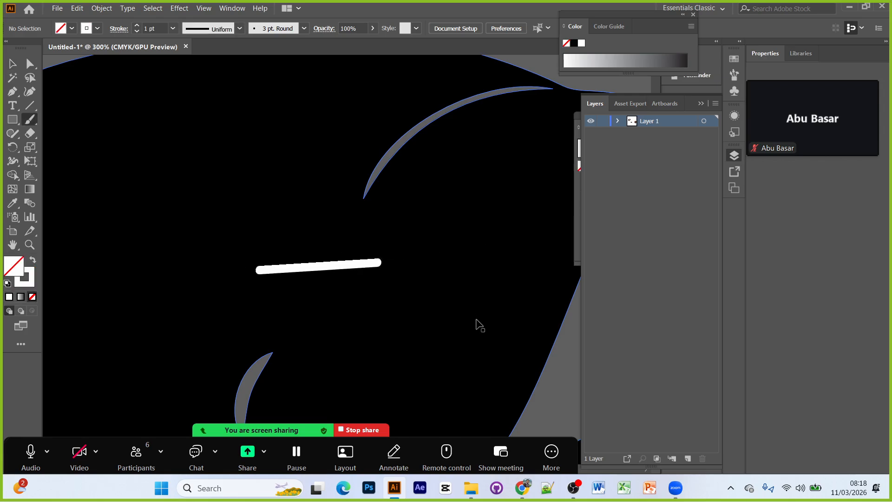
pyautogui.hotkey('ctrl', 'z')
pyautogui.click(11, 66)
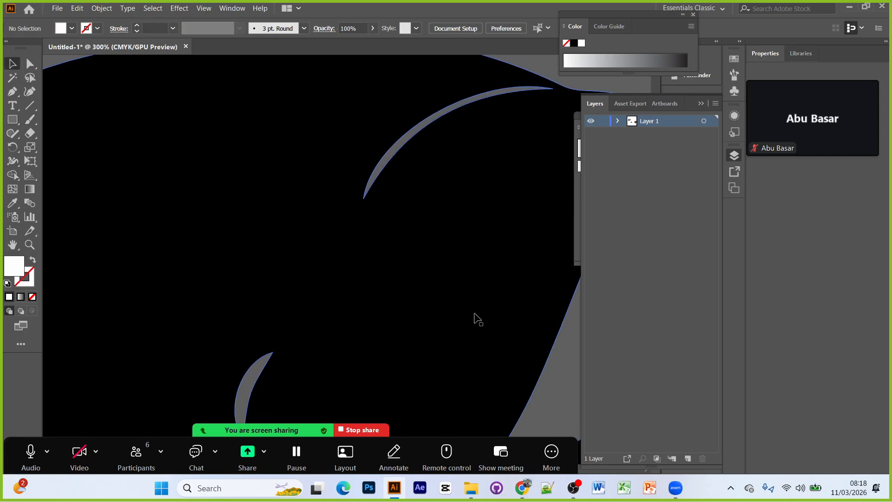
# Step: Delete the white shapes filling both of the raccoon's eyes
pyautogui.moveTo(511, 330); pyautogui.dragTo(358, 329)
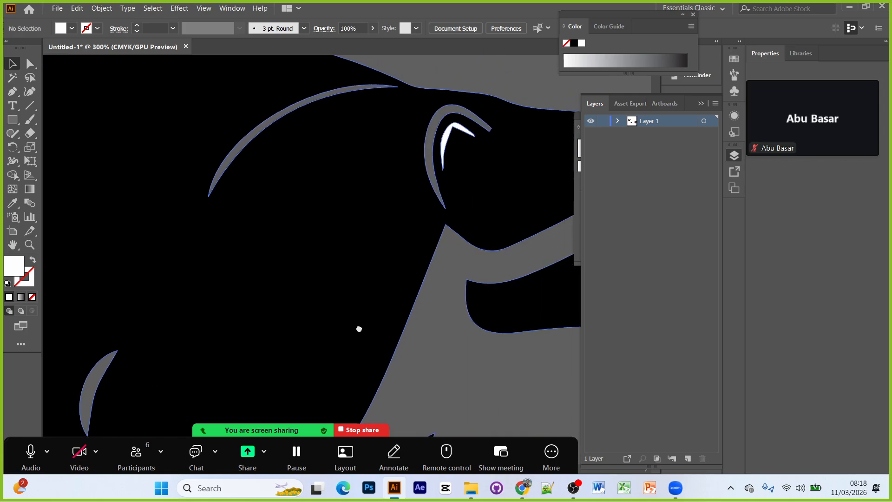
pyautogui.moveTo(482, 292); pyautogui.dragTo(343, 309)
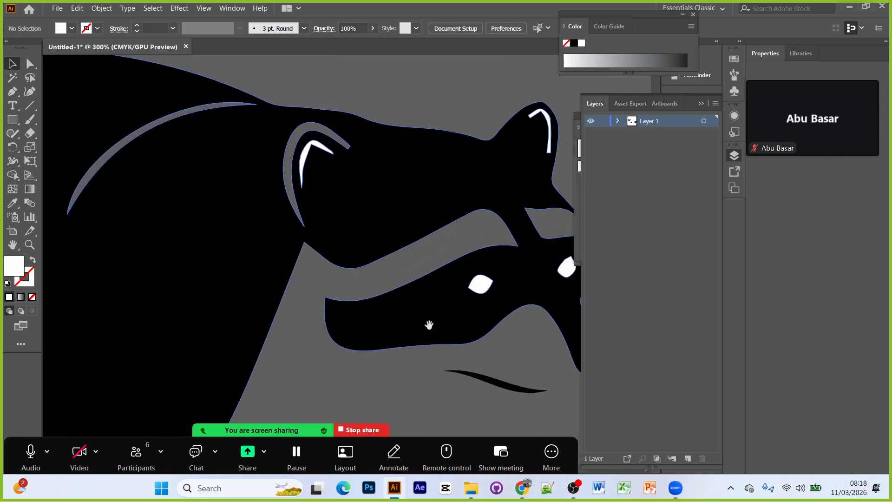
pyautogui.moveTo(428, 324); pyautogui.dragTo(198, 322)
pyautogui.click(254, 288)
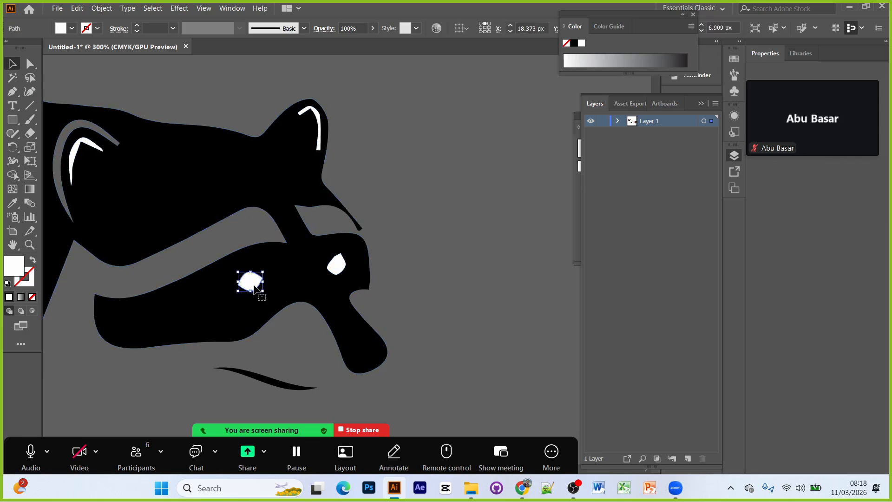
pyautogui.press('Delete')
pyautogui.click(336, 264)
pyautogui.press('Delete')
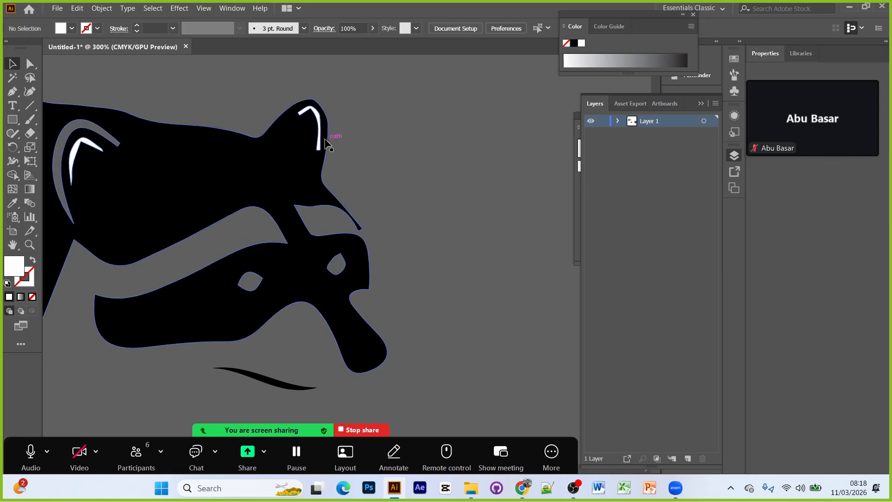
# Step: Delete the remaining white highlight shapes inside both of the raccoon's ears
pyautogui.click(319, 134)
pyautogui.press('Delete')
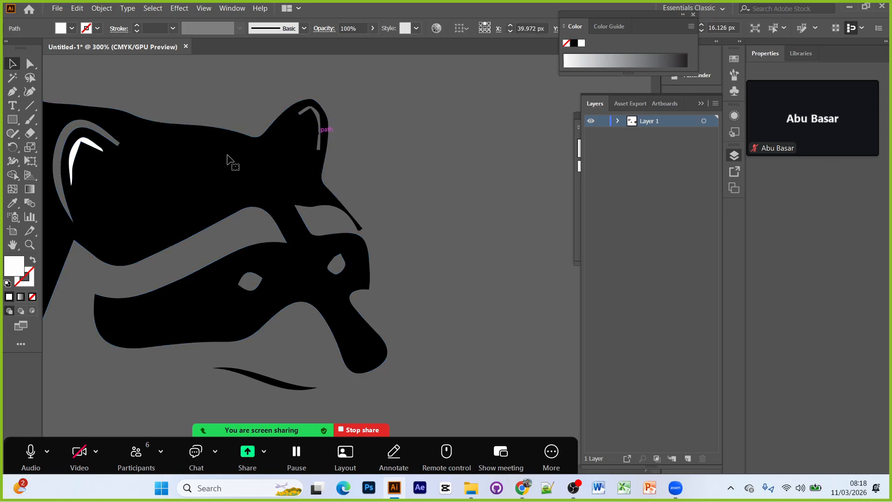
pyautogui.click(72, 158)
pyautogui.press('Delete')
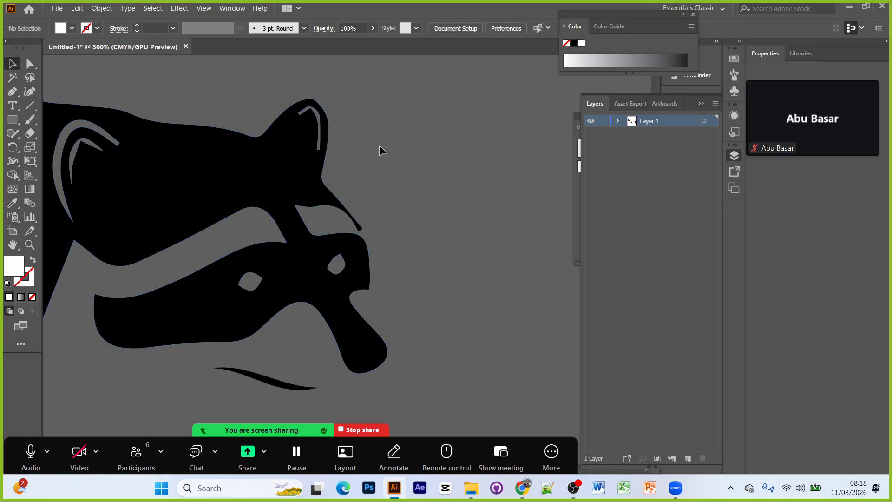
pyautogui.hotkey('ctrl', '-')
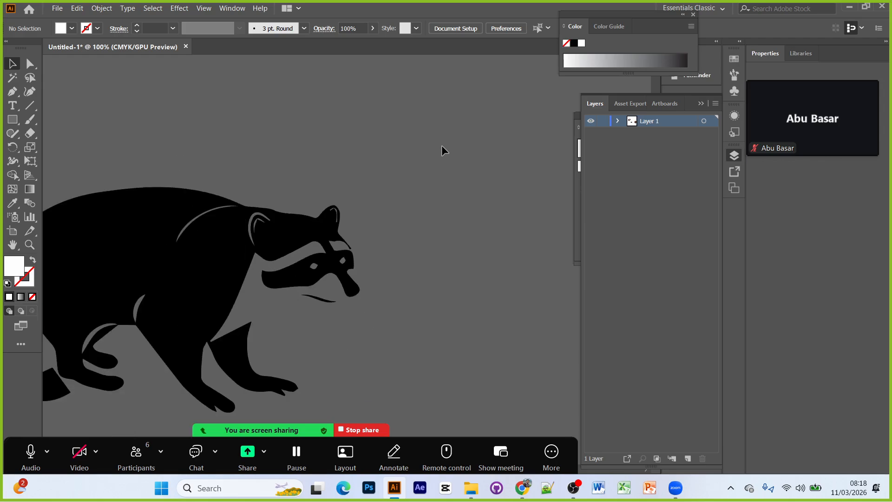
pyautogui.moveTo(303, 287); pyautogui.dragTo(435, 260)
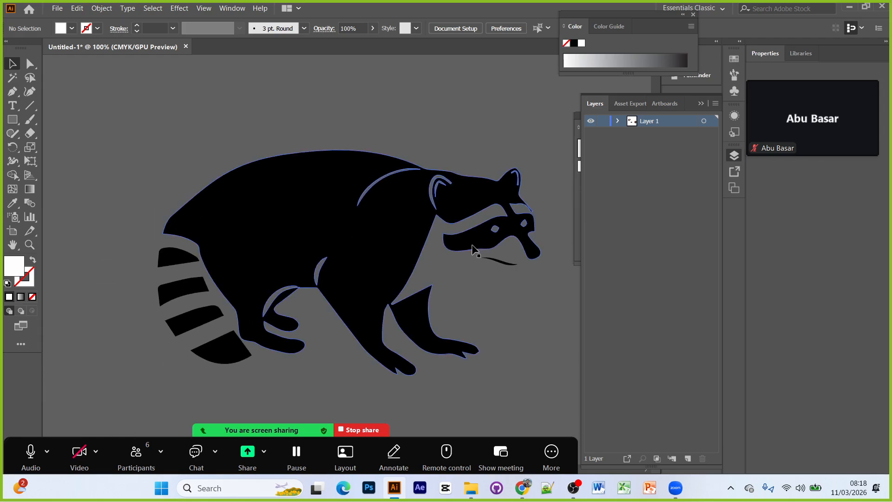
pyautogui.hotkey('ctrl', '-')
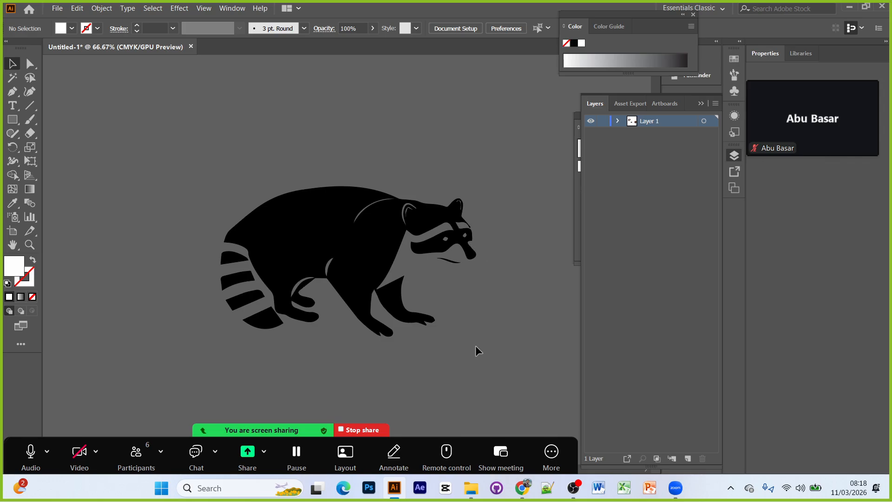
pyautogui.hotkey('ctrl', '-')
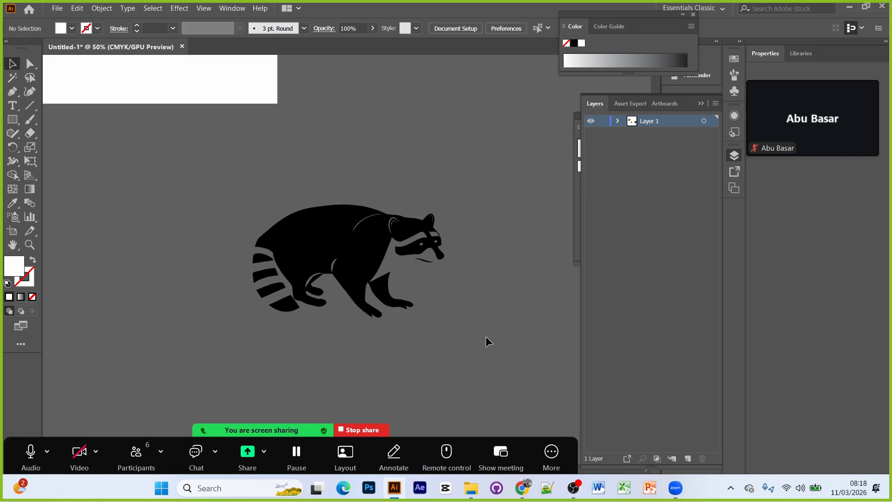
pyautogui.moveTo(228, 174); pyautogui.dragTo(483, 334)
pyautogui.click(531, 265)
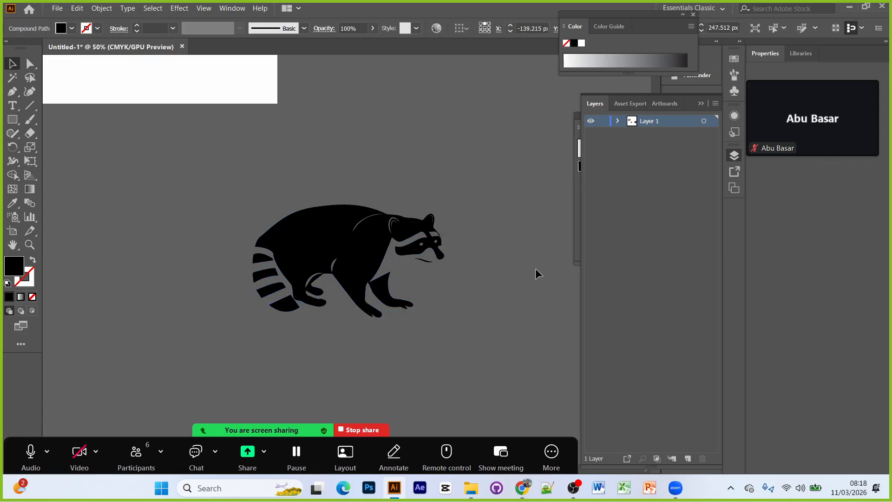
# Step: Examine the raccoon's traced paths and anchor points in outline view
pyautogui.click(367, 268)
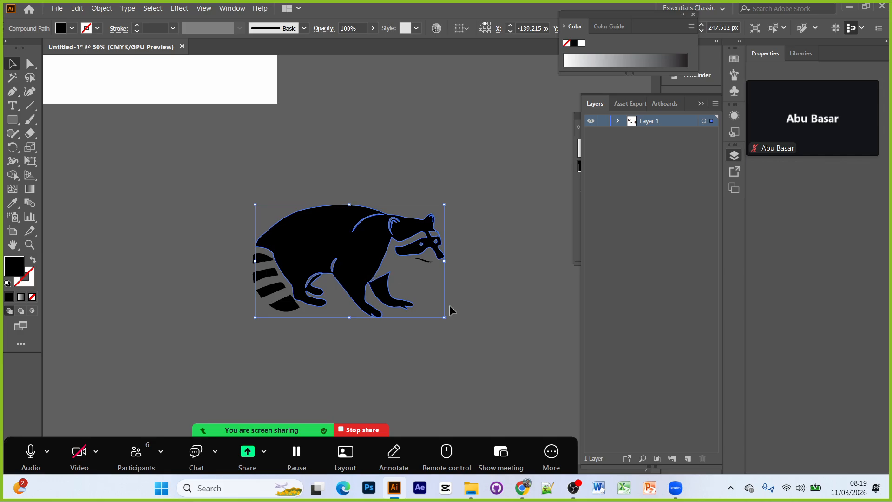
pyautogui.hotkey('ctrl', 'y')
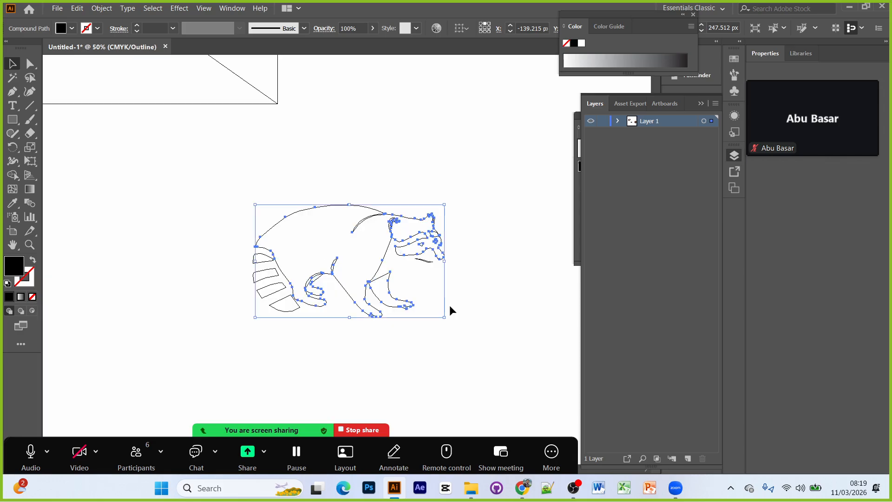
pyautogui.click(464, 176)
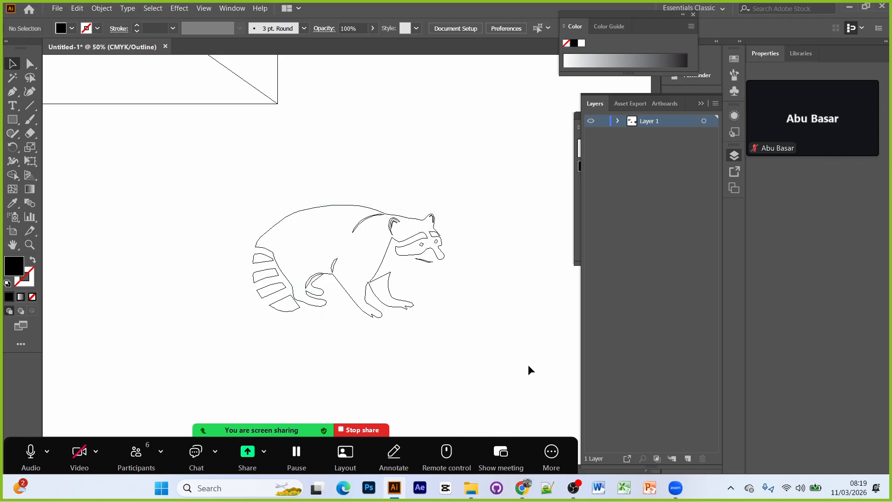
pyautogui.click(309, 278)
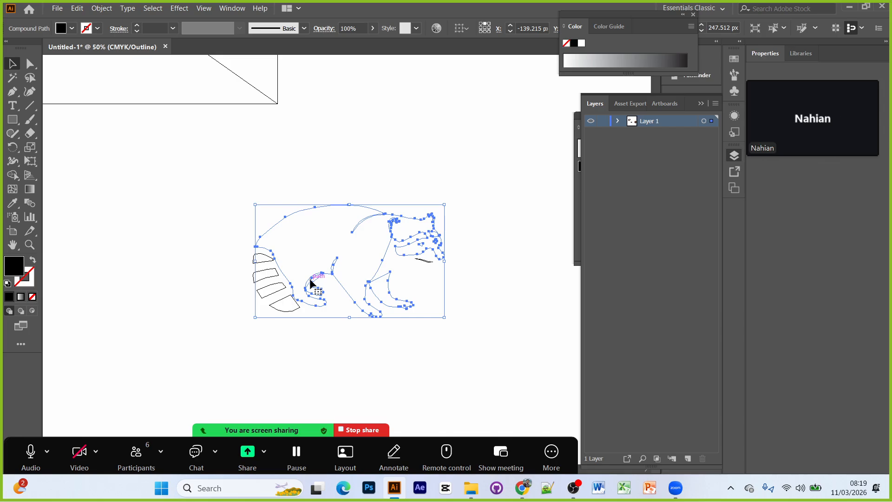
# Step: Return to preview mode and delete the entire traced raccoon, including the tail stripes and mouth line
pyautogui.press('ctrl')
pyautogui.hotkey('ctrl', 'z')
pyautogui.hotkey('ctrl', 'z')
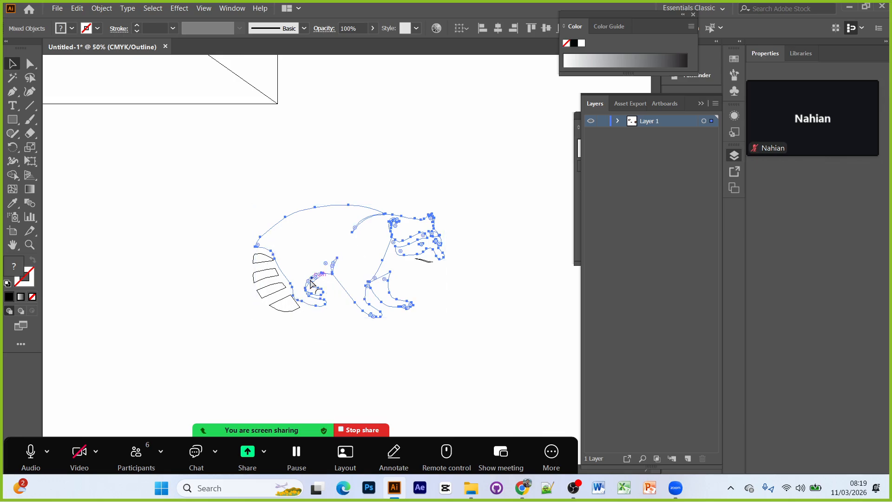
pyautogui.hotkey('ctrl', 'y')
pyautogui.press('Delete')
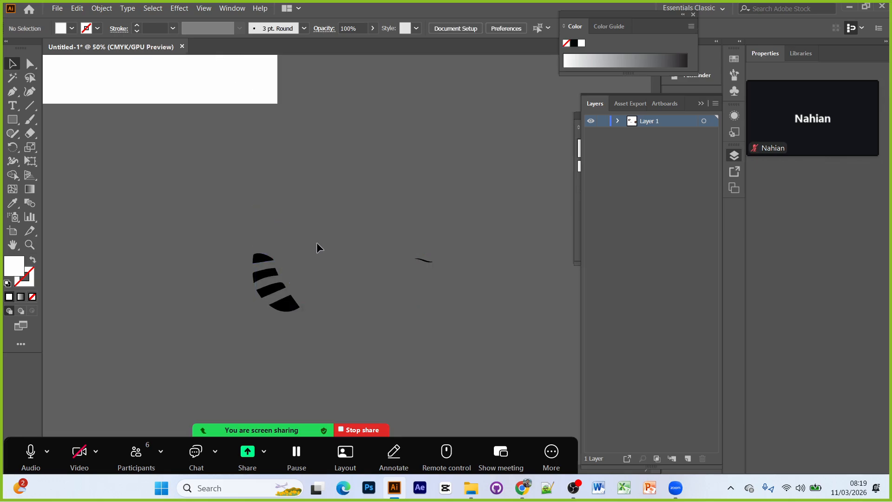
pyautogui.hotkey('ctrl', 'a')
pyautogui.press('Delete')
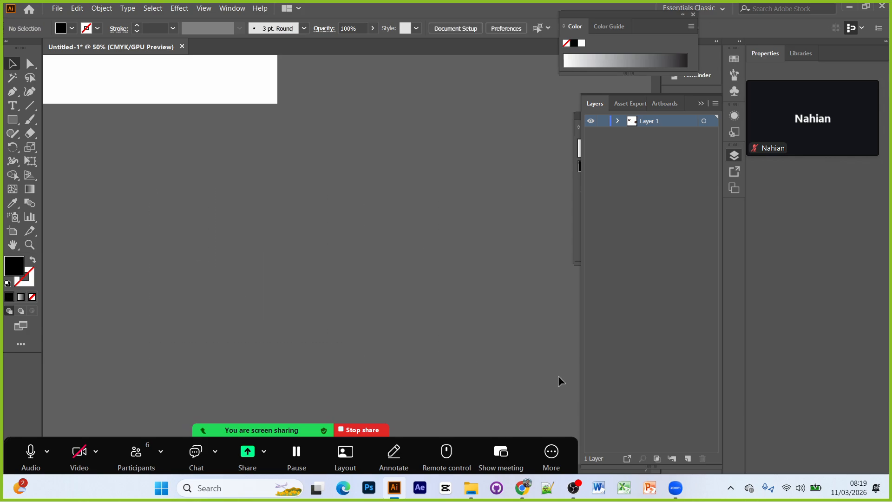
# Step: Switch to File Explorer and view the lion image 15 in the picture viewer, closing it again
pyautogui.click(849, 6)
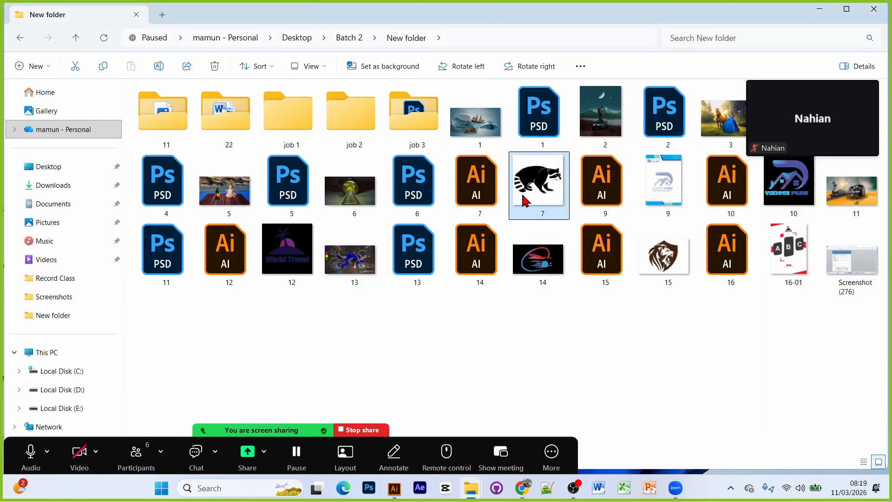
pyautogui.click(670, 263)
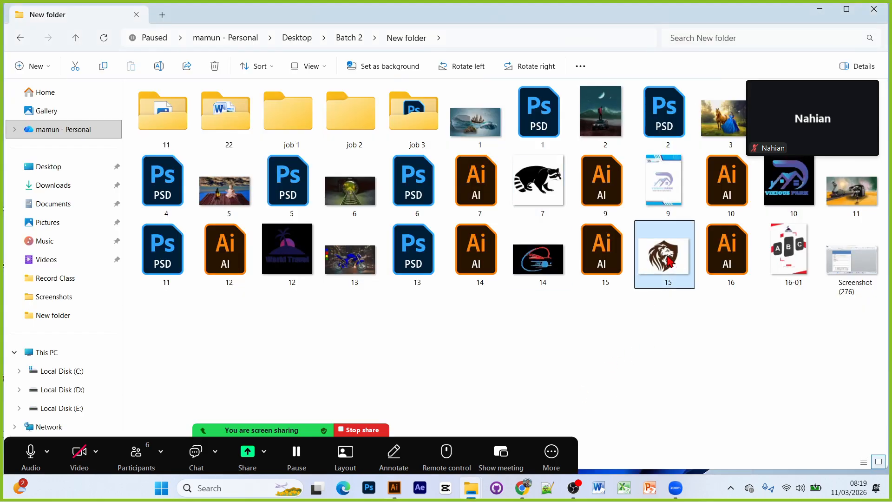
pyautogui.doubleClick(670, 262)
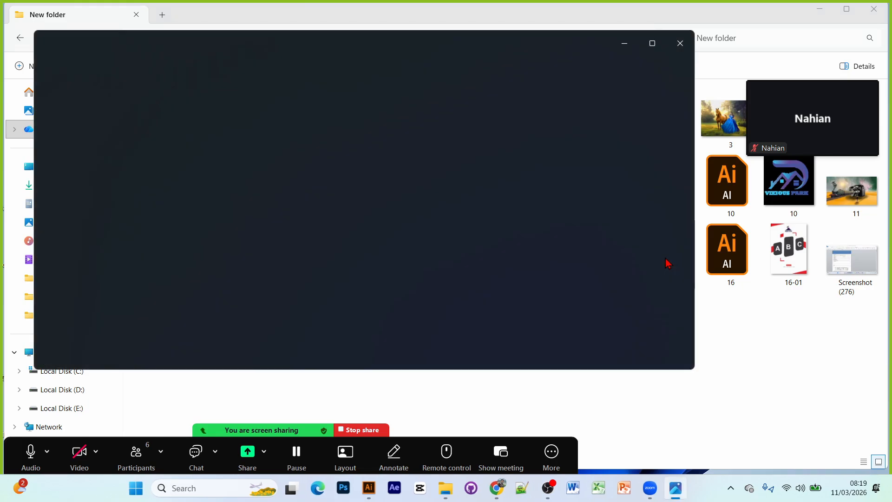
pyautogui.click(682, 44)
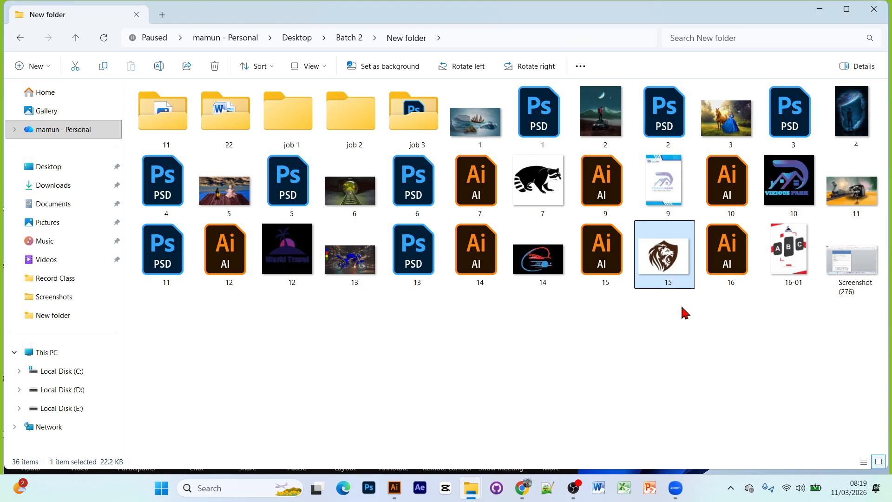
# Step: Place the raccoon image 7 from the folder into the Illustrator document, below the artboard
pyautogui.click(562, 200)
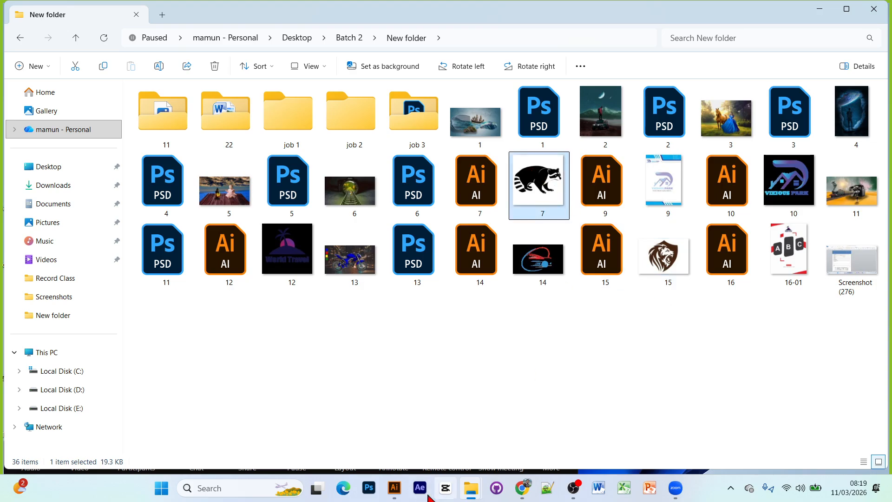
pyautogui.moveTo(545, 179); pyautogui.dragTo(297, 288)
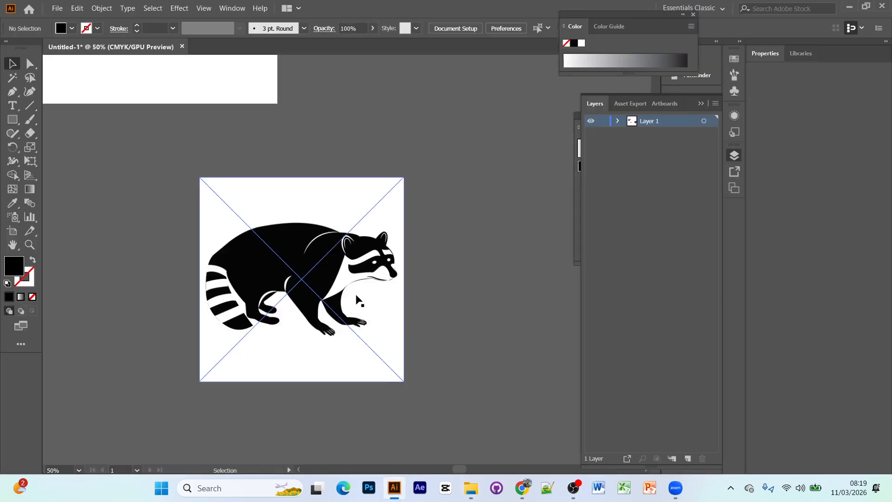
pyautogui.click(338, 261)
pyautogui.click(438, 259)
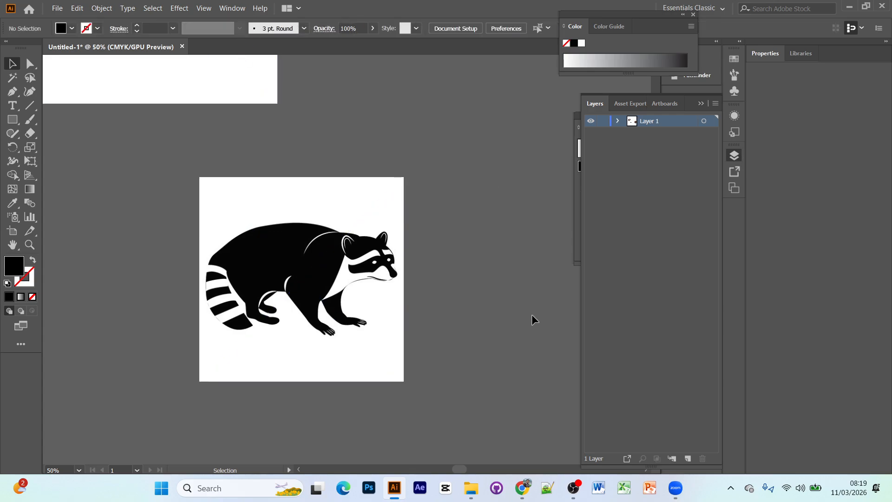
# Step: Image trace the placed raccoon picture and expand it into vector paths
pyautogui.click(354, 292)
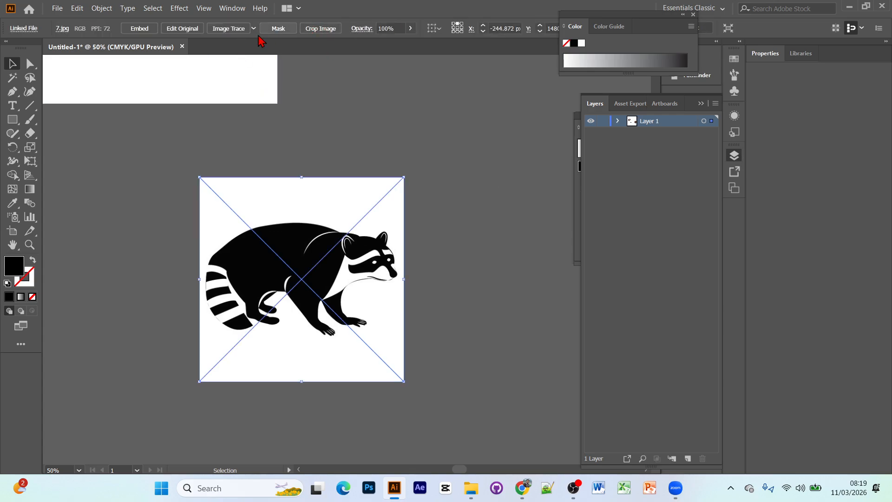
pyautogui.click(409, 167)
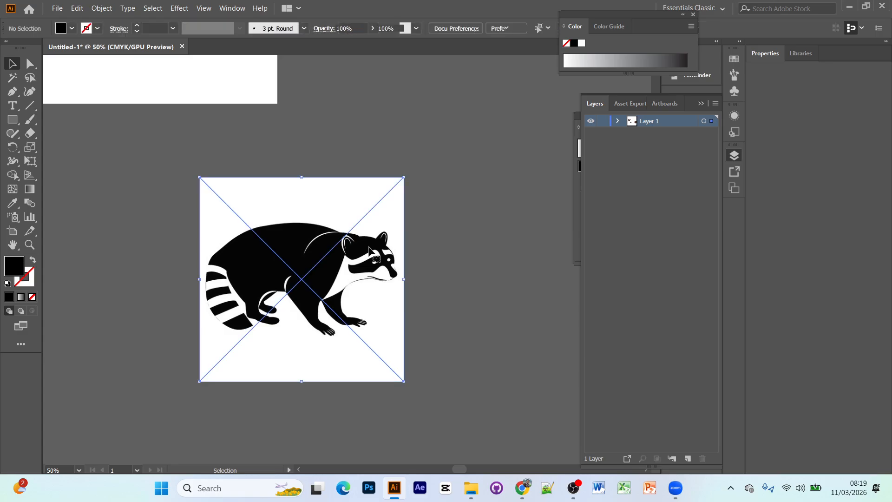
pyautogui.click(367, 253)
pyautogui.click(102, 8)
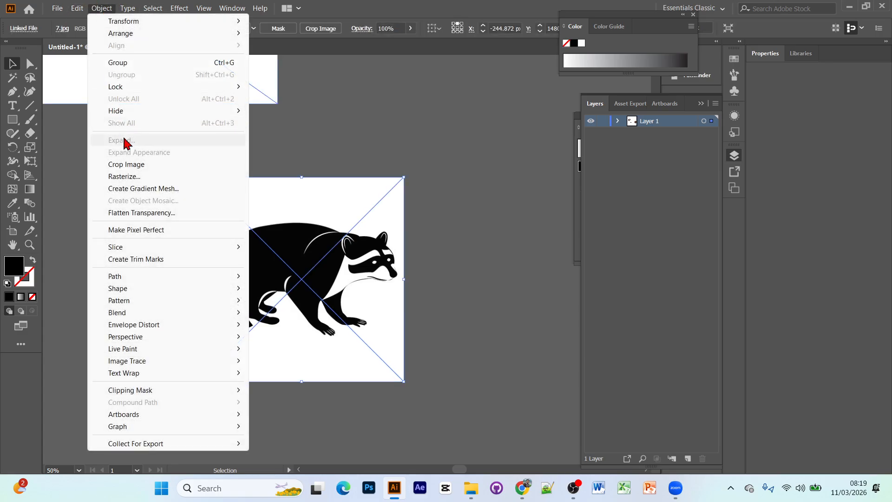
pyautogui.moveTo(163, 363)
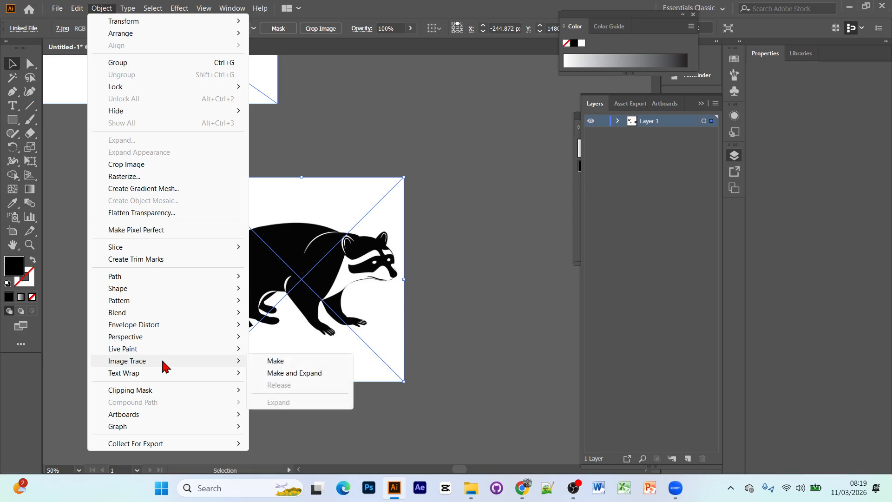
pyautogui.click(321, 375)
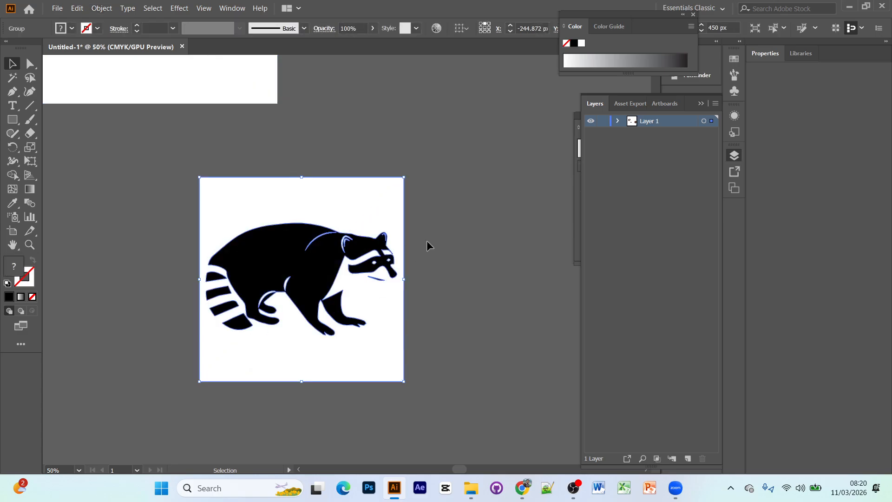
# Step: Ungroup the traced raccoon, move its white background shape off the figure and delete it
pyautogui.click(523, 214)
pyautogui.click(381, 199)
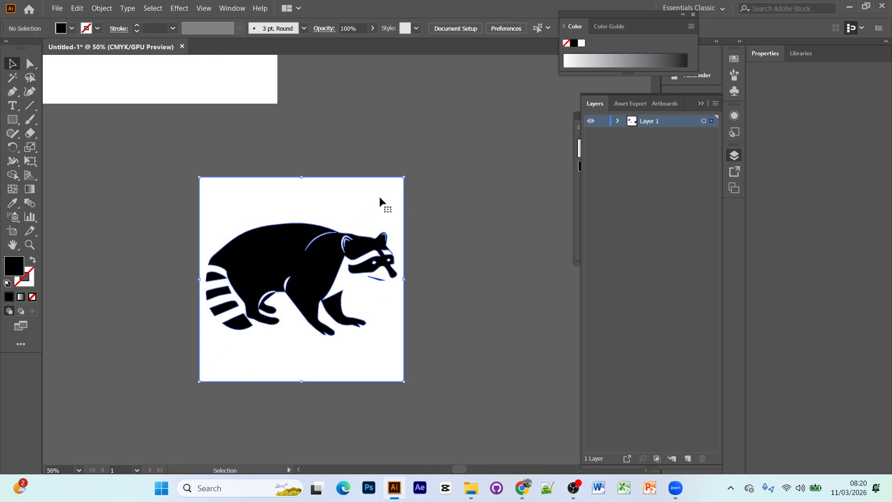
pyautogui.rightClick(381, 200)
pyautogui.click(464, 292)
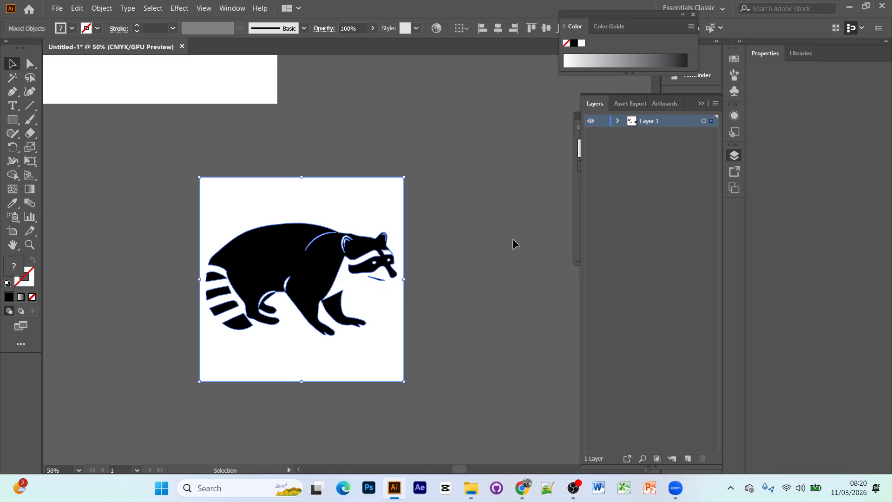
pyautogui.click(360, 201)
pyautogui.moveTo(360, 200); pyautogui.dragTo(509, 225)
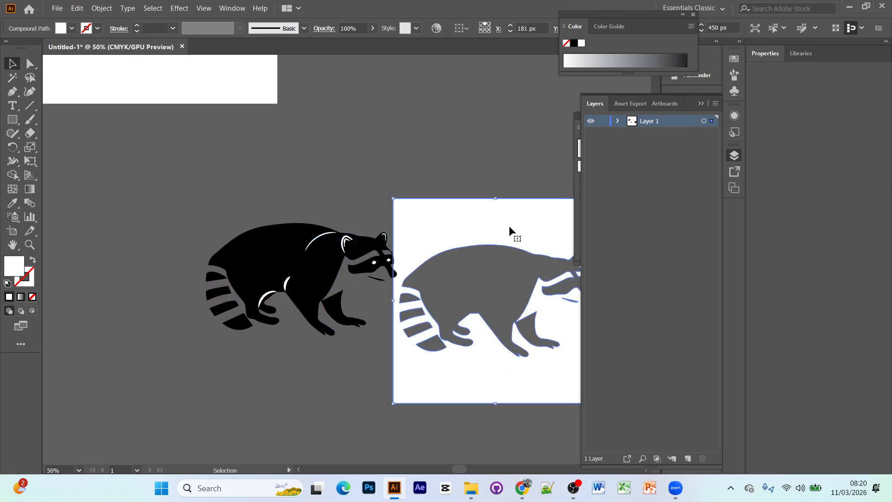
pyautogui.press('Delete')
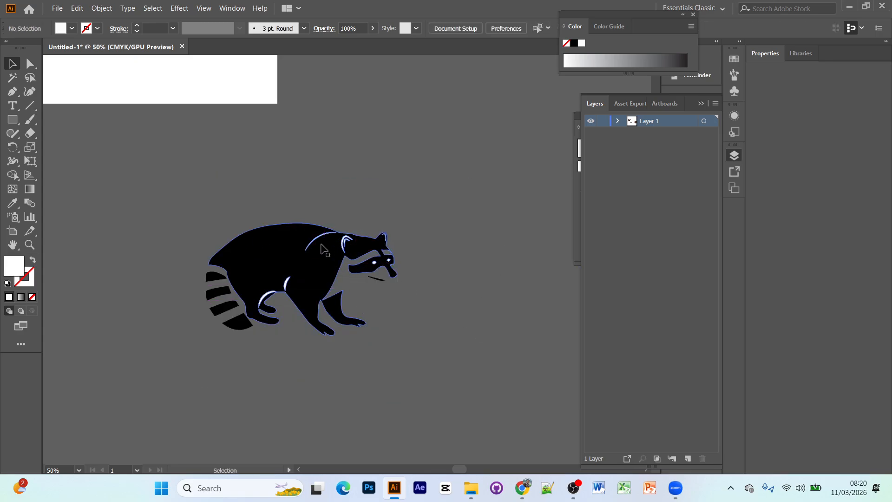
# Step: Delete the white shoulder highlight and the two white shapes in the ear nearest it
pyautogui.scroll(4, 353, 262)
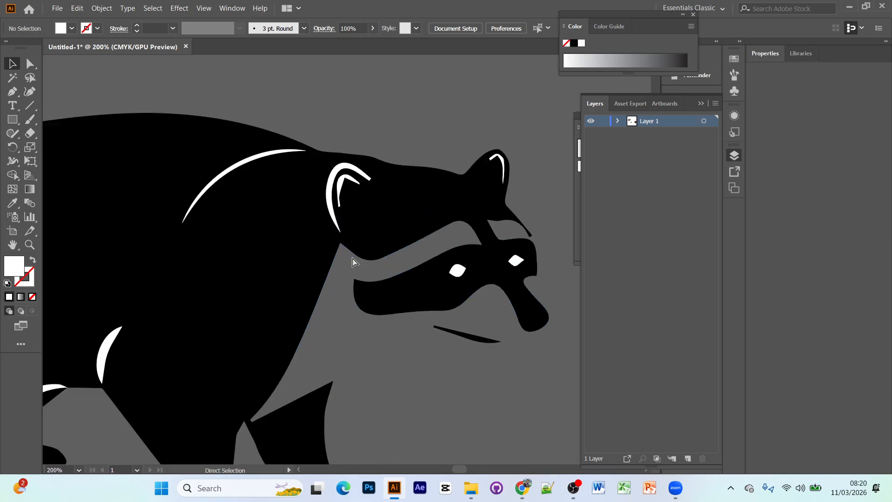
pyautogui.click(256, 159)
pyautogui.press('Delete')
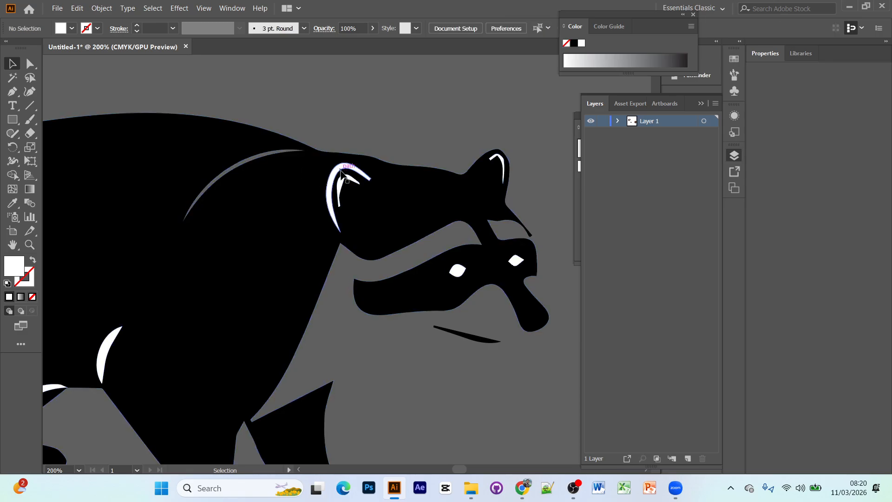
pyautogui.click(342, 171)
pyautogui.press('Delete')
pyautogui.click(345, 182)
pyautogui.press('Delete')
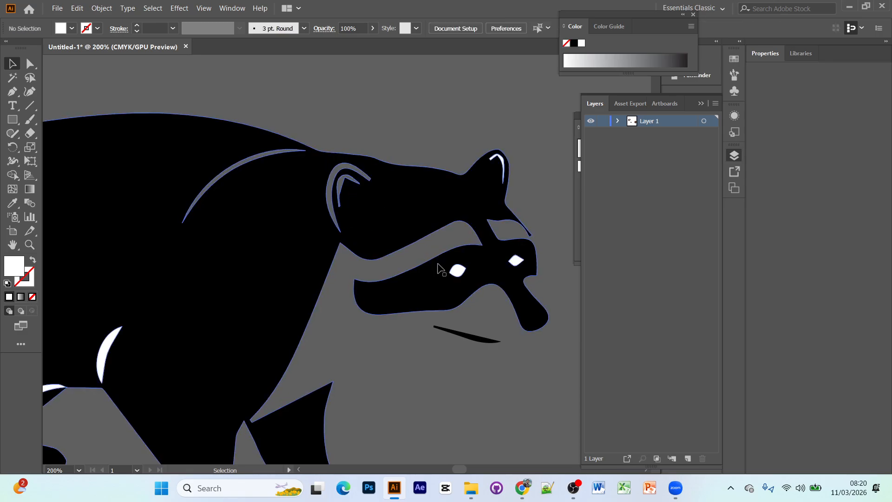
# Step: Delete the white shapes filling both eyes and the white highlight in the far ear
pyautogui.click(457, 271)
pyautogui.press('Delete')
pyautogui.click(518, 261)
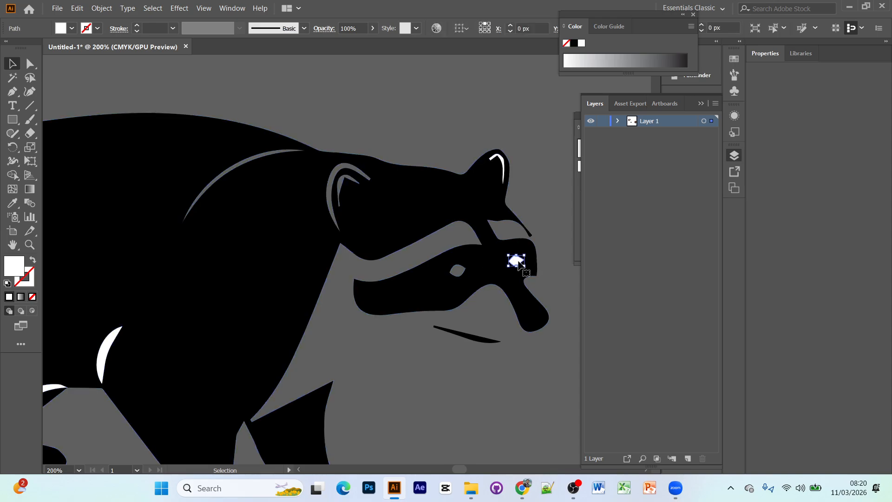
pyautogui.press('Delete')
pyautogui.click(506, 169)
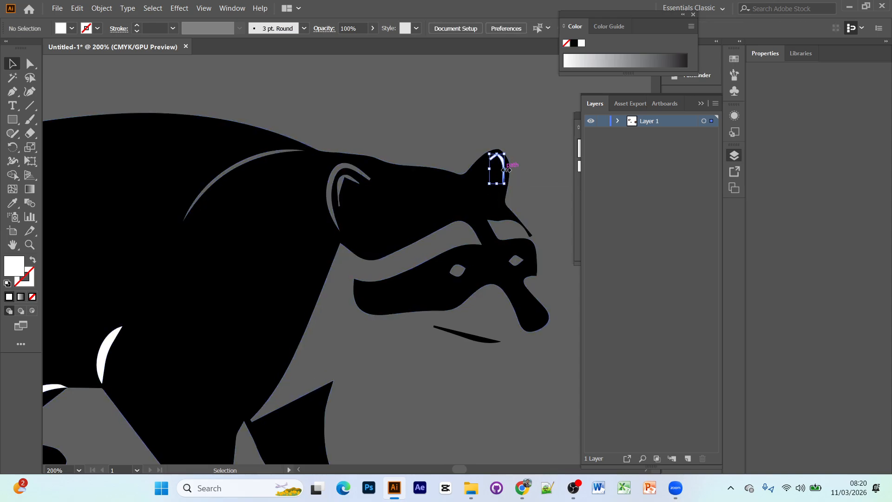
pyautogui.press('Delete')
# Step: Delete the white crescent shapes on the raccoon's belly and along its hind leg
pyautogui.scroll(-3, 281, 318)
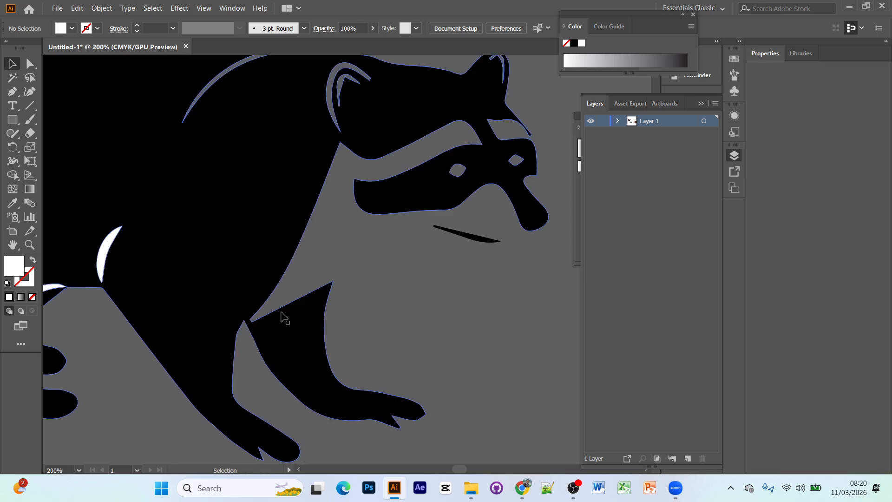
pyautogui.click(111, 246)
pyautogui.press('Delete')
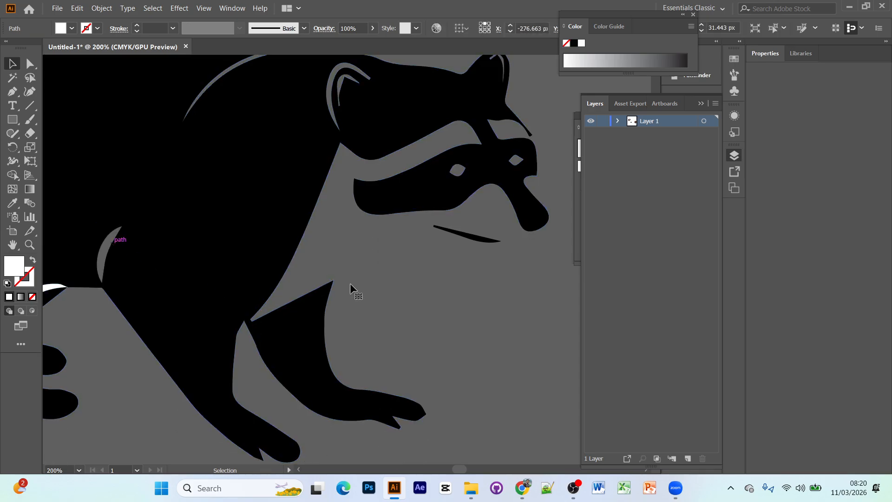
pyautogui.moveTo(167, 343); pyautogui.dragTo(410, 314)
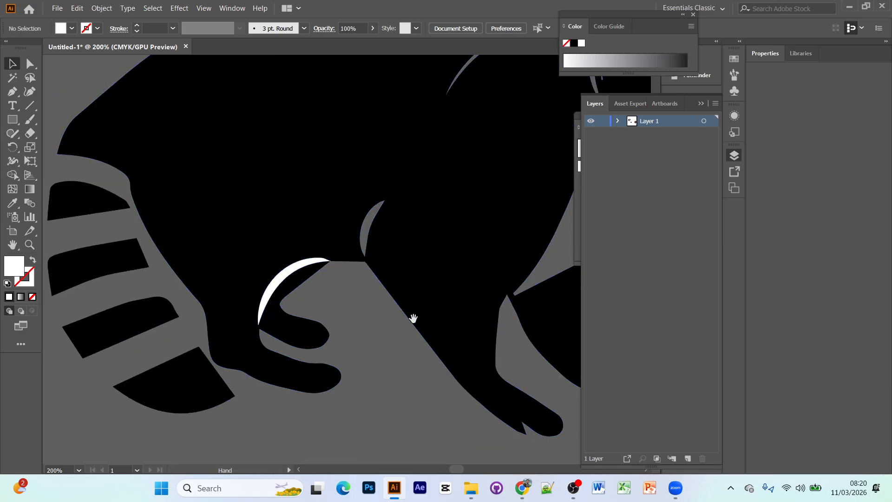
pyautogui.click(301, 269)
pyautogui.press('Delete')
pyautogui.hotkey('ctrl', '-')
pyautogui.hotkey('ctrl', '-')
pyautogui.hotkey('ctrl', '-')
pyautogui.hotkey('ctrl', '-')
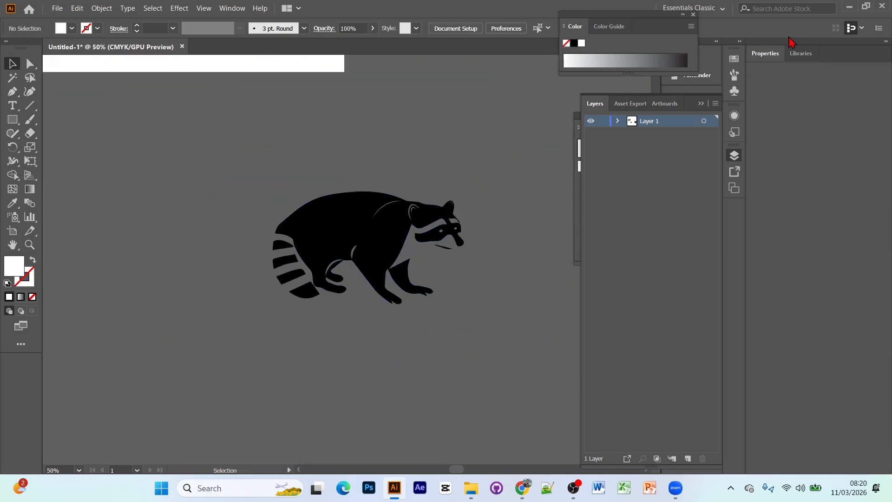
# Step: Place another copy of raccoon image 7 from File Explorer beside the traced raccoon in Illustrator for close comparison
pyautogui.click(850, 7)
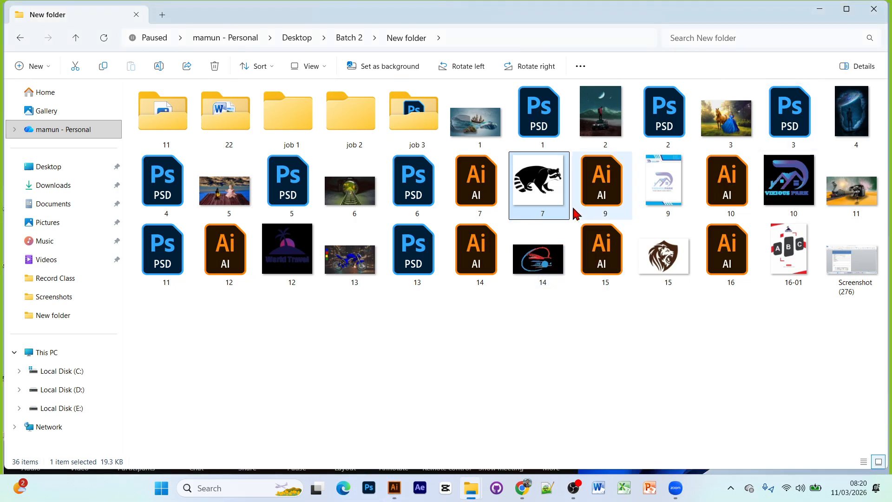
pyautogui.moveTo(554, 175); pyautogui.dragTo(246, 255)
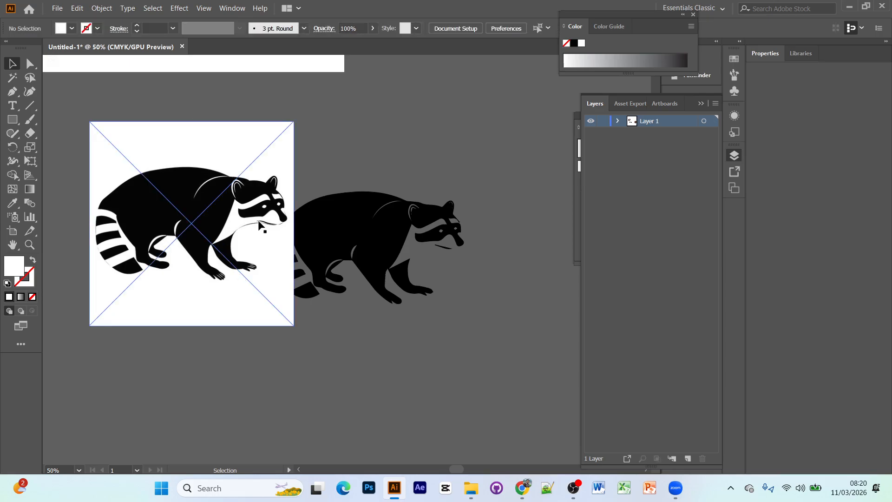
pyautogui.hotkey('ctrl', '+')
pyautogui.hotkey('ctrl', '+')
pyautogui.hotkey('ctrl', '+')
pyautogui.moveTo(303, 263); pyautogui.dragTo(438, 277)
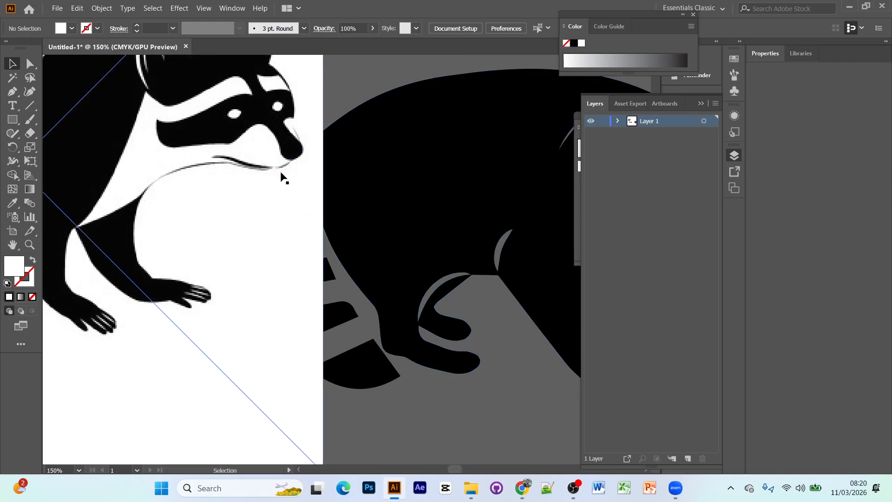
# Step: Compare the traced raccoon's face, throat and front legs with the original raccoon image
pyautogui.moveTo(105, 220); pyautogui.dragTo(372, 238)
pyautogui.moveTo(281, 224); pyautogui.dragTo(60, 256)
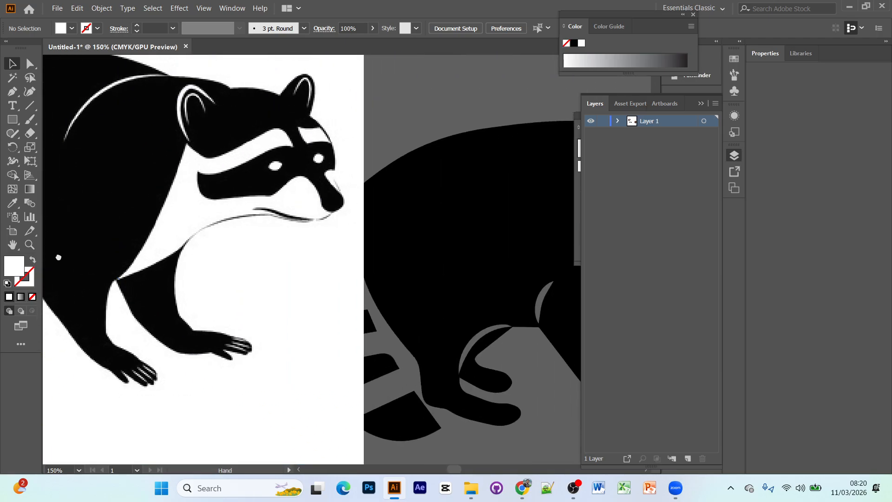
pyautogui.moveTo(247, 227); pyautogui.dragTo(110, 249)
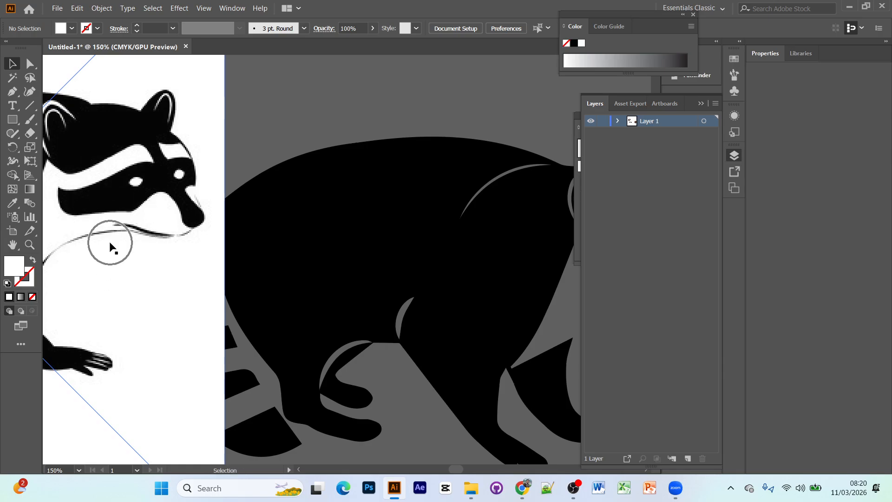
pyautogui.moveTo(356, 229); pyautogui.dragTo(201, 207)
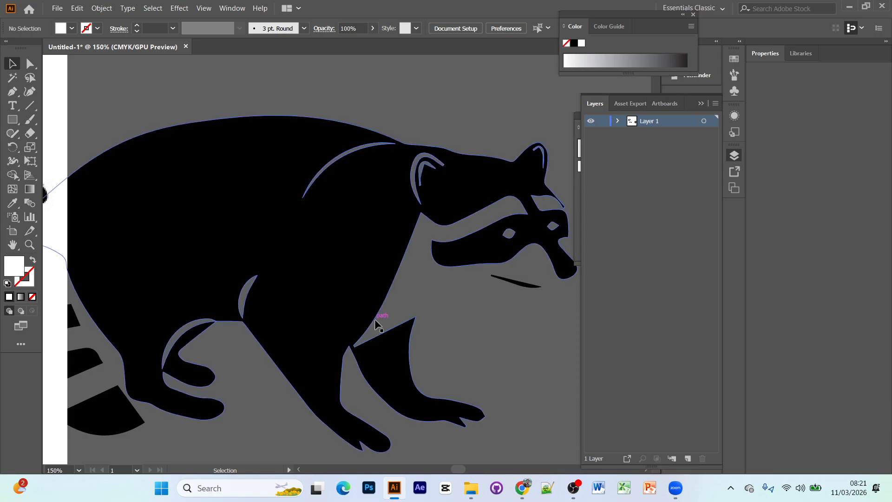
pyautogui.click(380, 336)
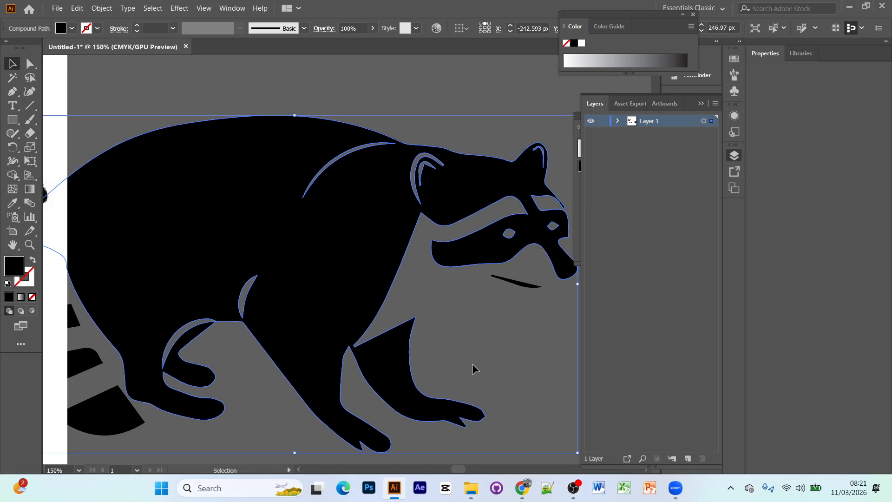
pyautogui.click(484, 344)
pyautogui.rightClick(384, 343)
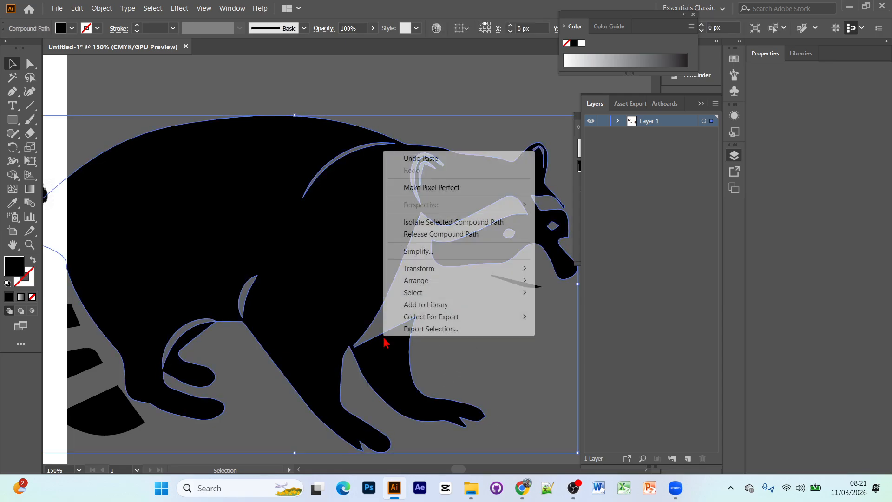
pyautogui.click(453, 74)
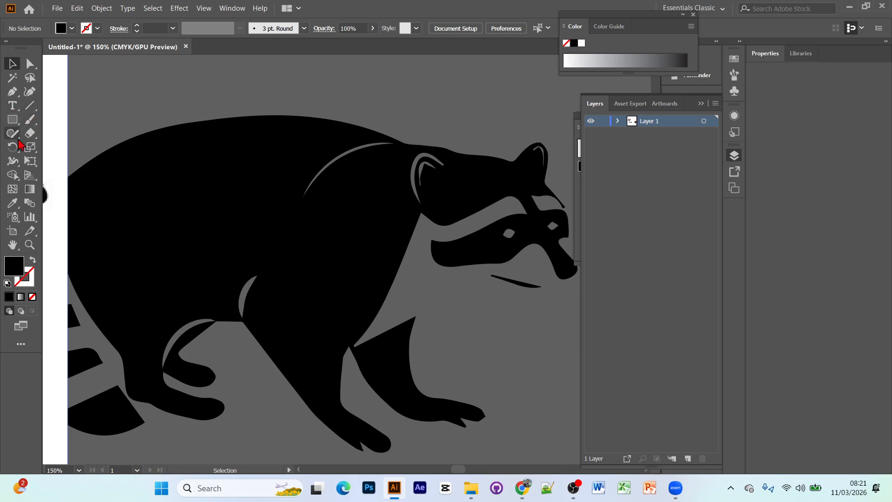
# Step: Try to draw a curved throat line with the Pen tool and no fill, from the far front leg to the mouth
pyautogui.click(12, 91)
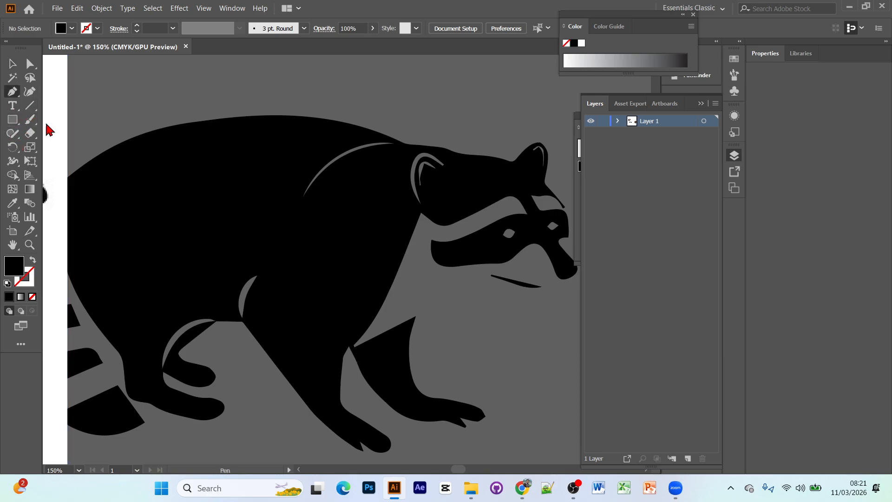
pyautogui.click(415, 316)
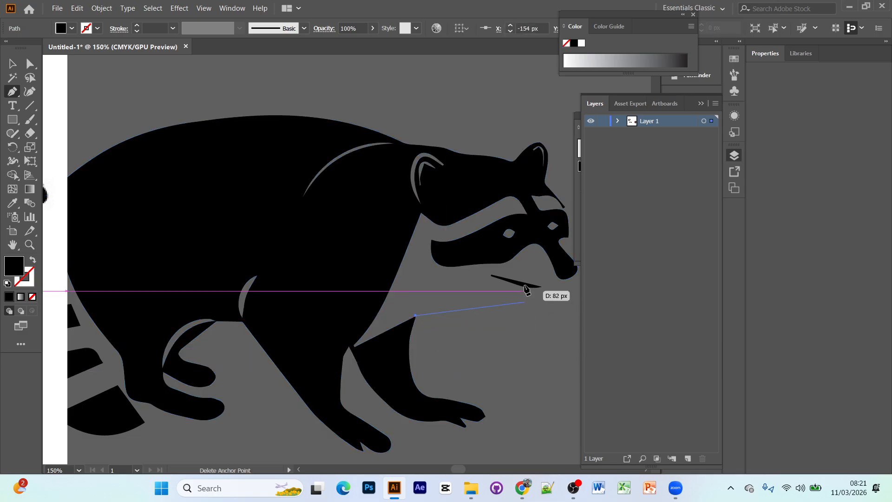
pyautogui.moveTo(491, 276); pyautogui.dragTo(541, 275)
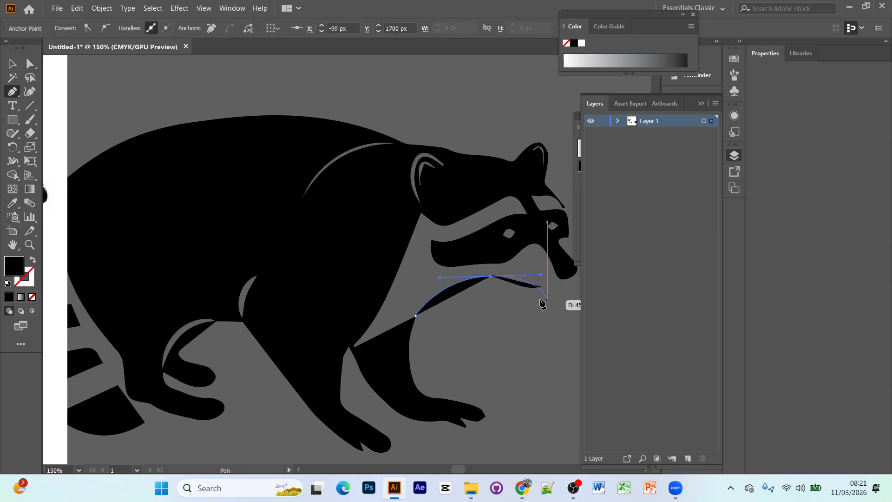
pyautogui.click(32, 297)
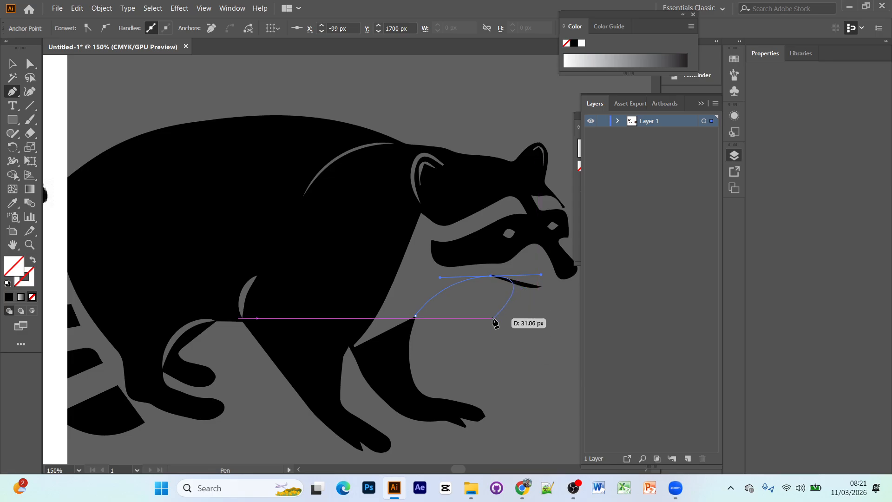
pyautogui.hotkey('ctrl', 'z')
pyautogui.hotkey('ctrl', 'z')
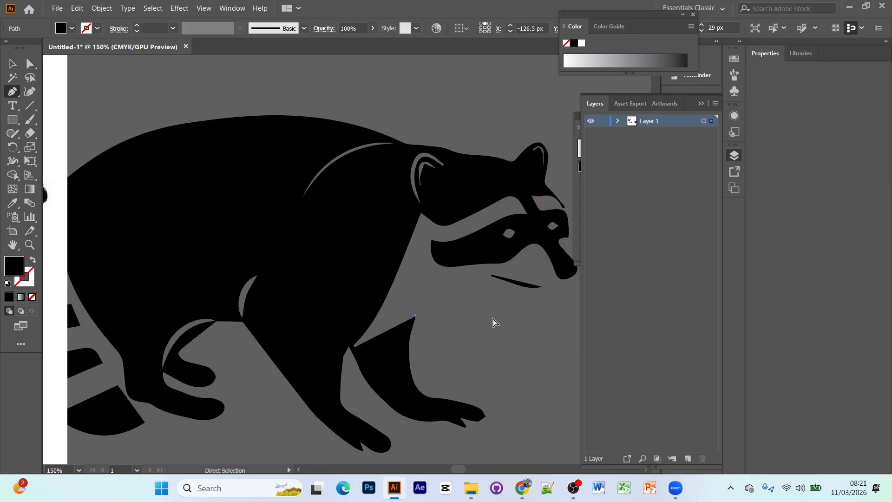
pyautogui.hotkey('ctrl', 'z')
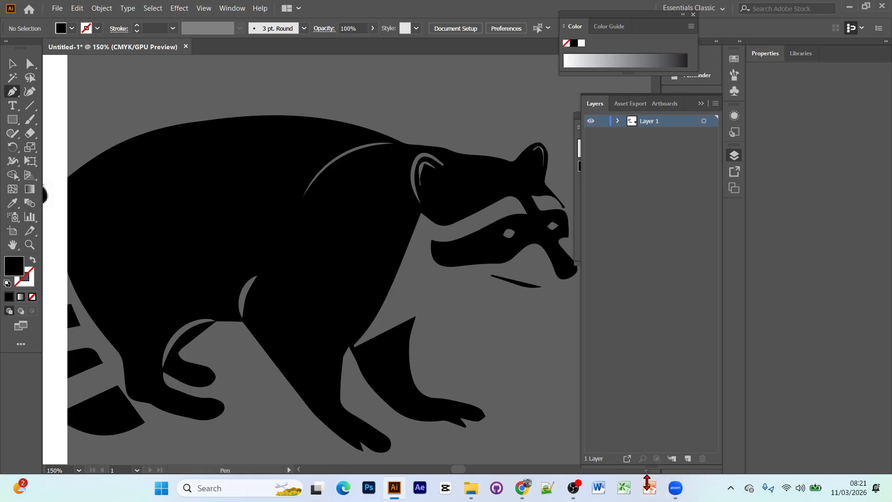
# Step: Move the raccoon reference image clear of the traced raccoon so that they no longer overlap
pyautogui.hotkey('ctrl', '-')
pyautogui.hotkey('ctrl', '-')
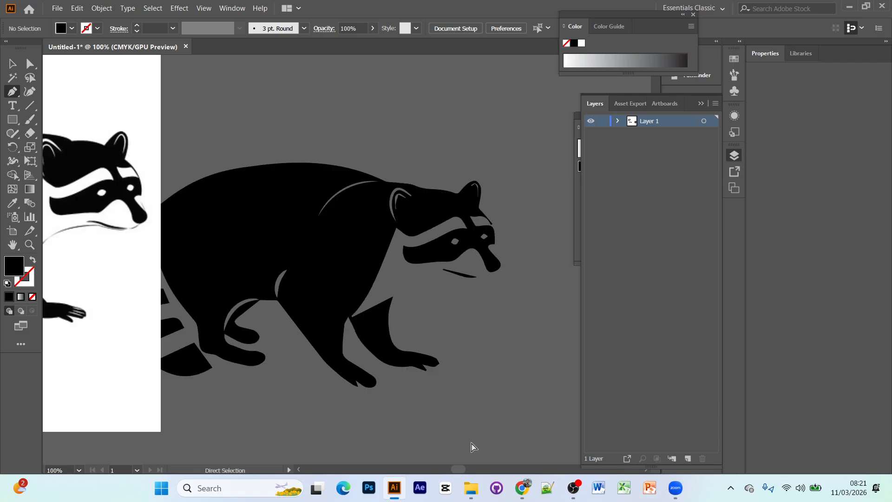
pyautogui.click(12, 64)
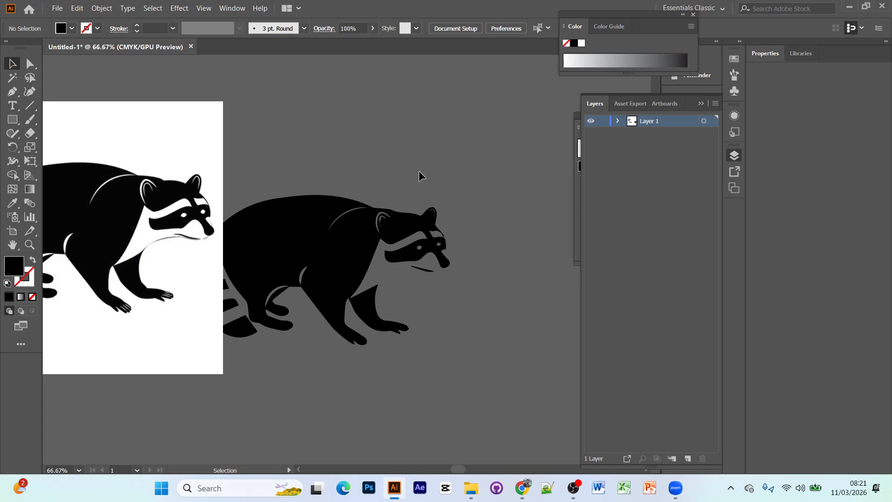
pyautogui.moveTo(243, 215); pyautogui.dragTo(207, 271)
pyautogui.click(322, 272)
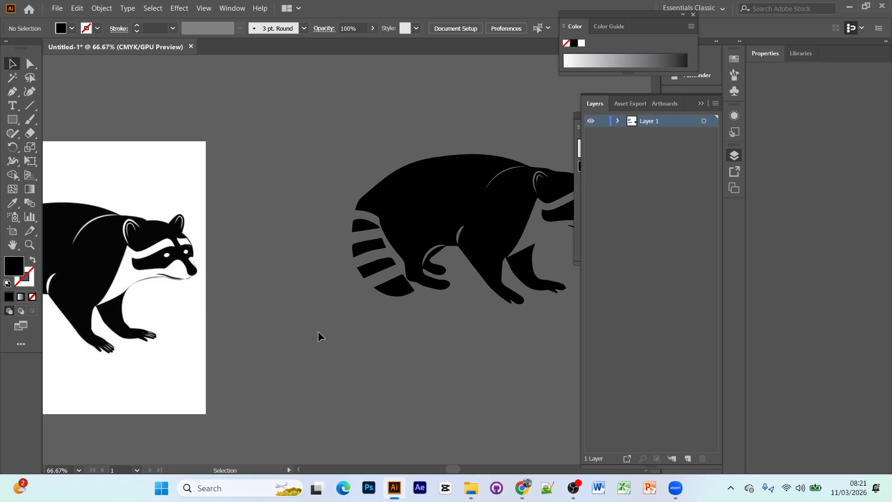
pyautogui.moveTo(509, 263); pyautogui.dragTo(317, 302)
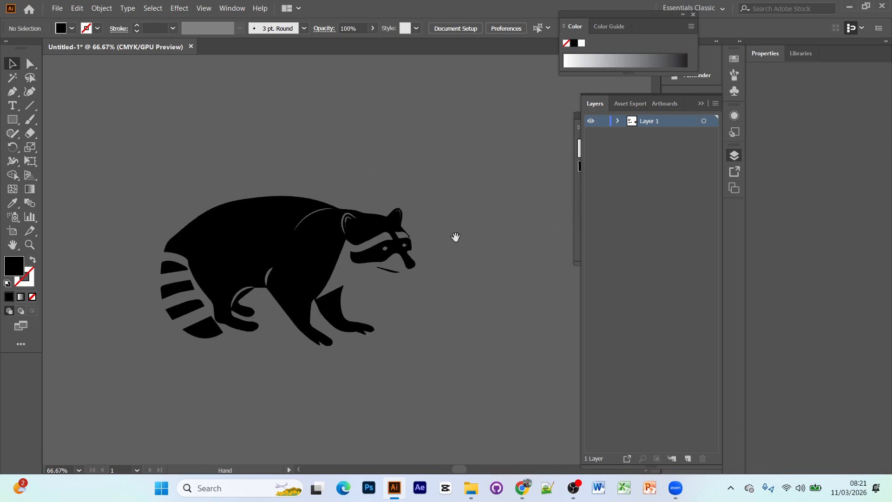
# Step: Move the traced lion shield logo closer to the traced raccoon, below the artboard
pyautogui.moveTo(544, 195); pyautogui.dragTo(288, 407)
pyautogui.moveTo(355, 387); pyautogui.dragTo(137, 379)
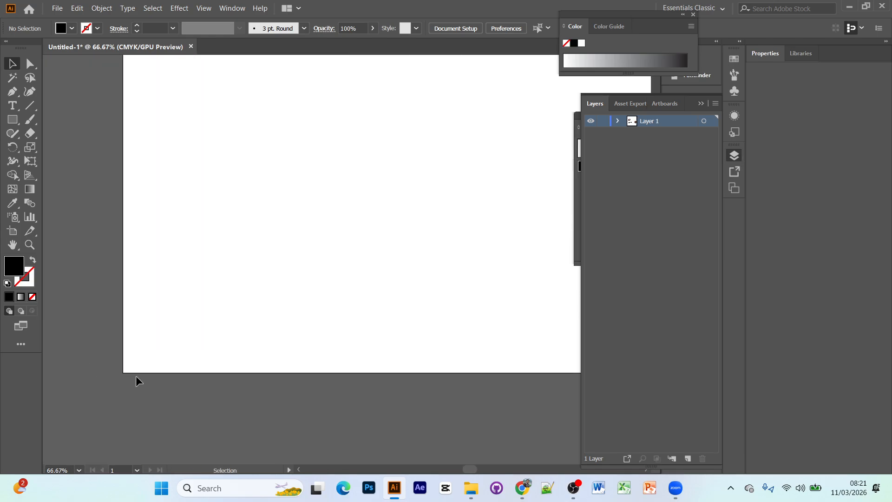
pyautogui.scroll(-4, 138, 378)
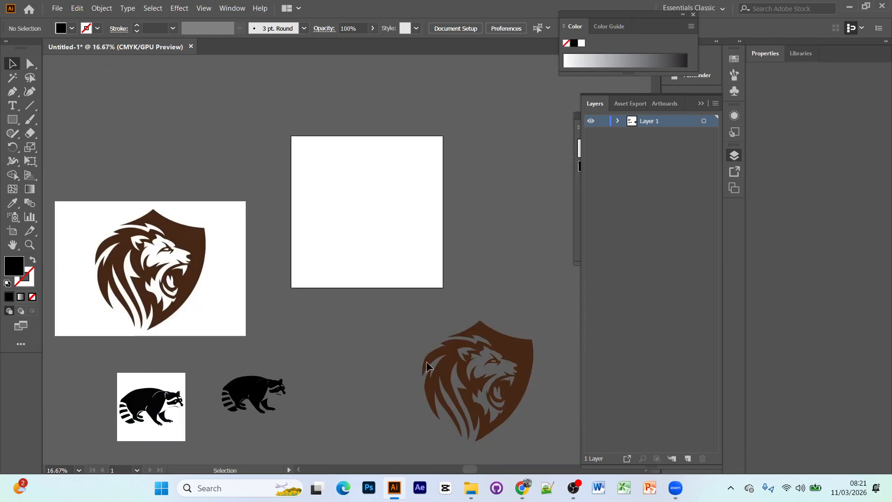
pyautogui.moveTo(486, 352); pyautogui.dragTo(423, 341)
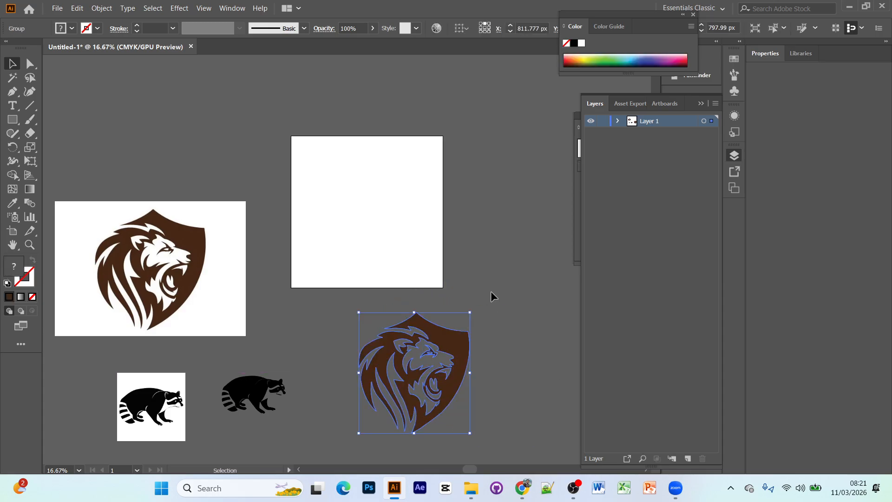
pyautogui.scroll(-2, 202, 325)
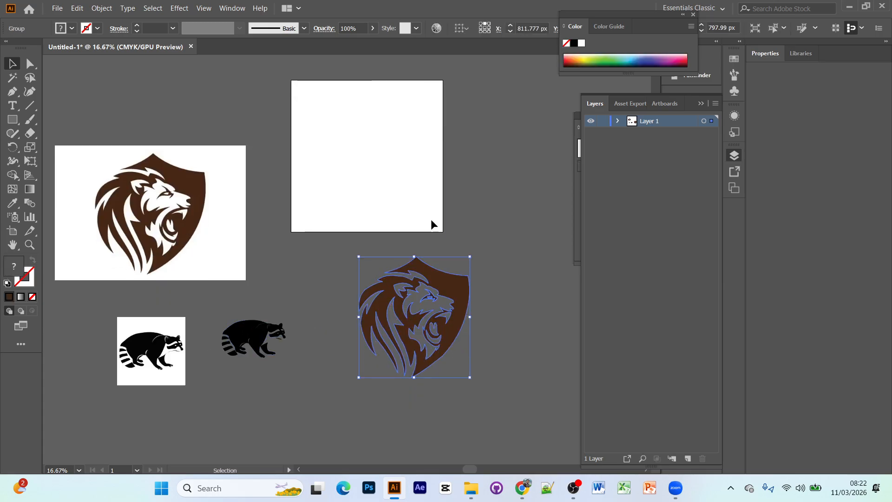
pyautogui.click(487, 326)
pyautogui.moveTo(352, 253); pyautogui.dragTo(499, 397)
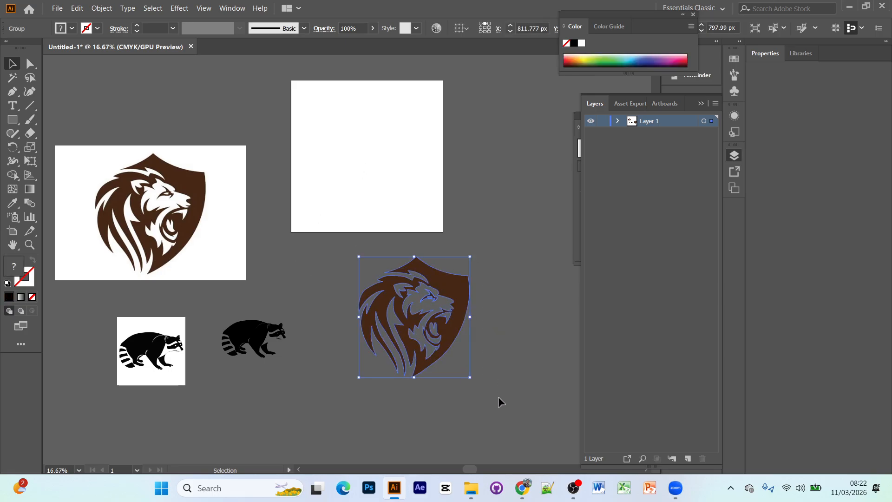
pyautogui.scroll(-2, 458, 390)
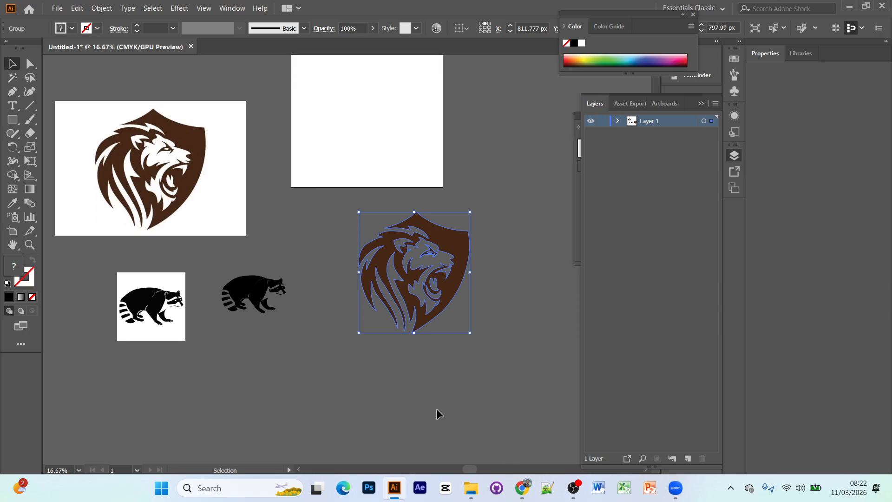
pyautogui.moveTo(261, 349); pyautogui.dragTo(317, 375)
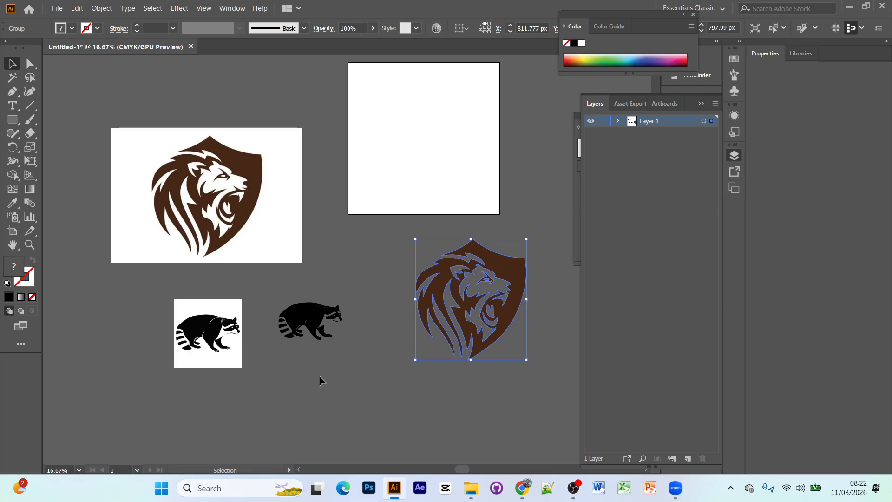
pyautogui.click(232, 346)
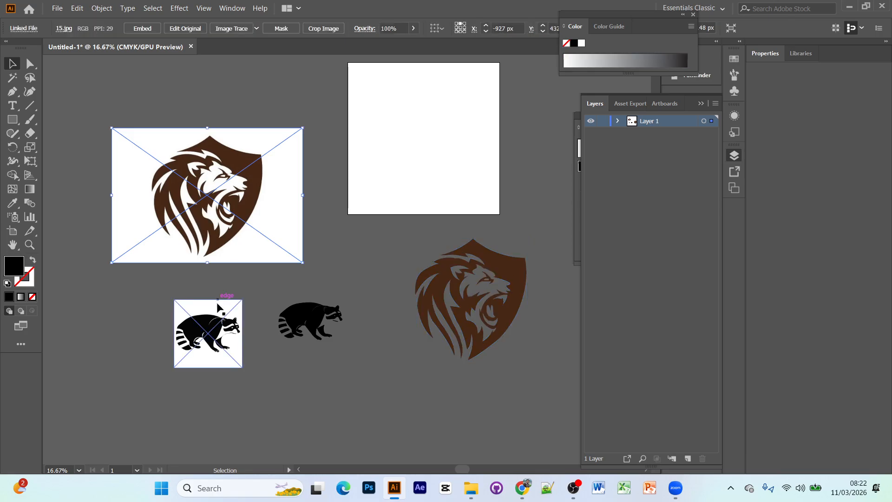
pyautogui.click(224, 377)
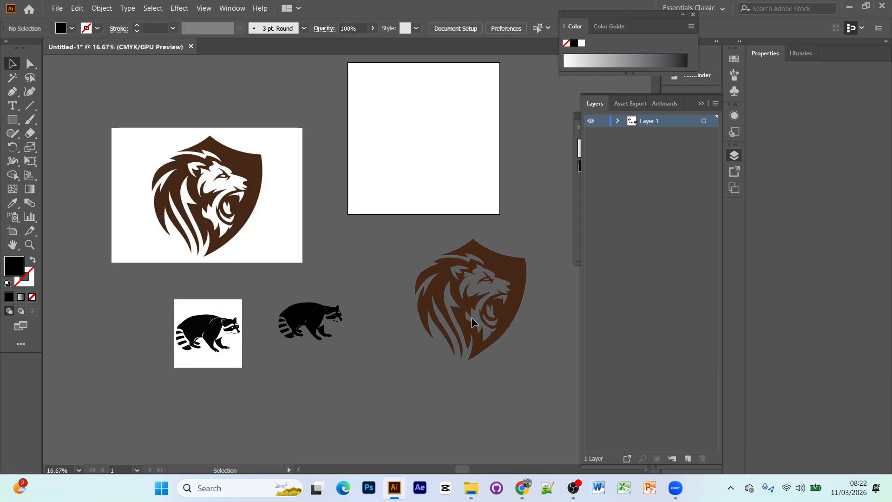
pyautogui.moveTo(471, 318); pyautogui.dragTo(425, 202)
# Step: Draw a second artboard about 2651 by 1324 px below the raccoon and lion artwork
pyautogui.scroll(-4, 329, 346)
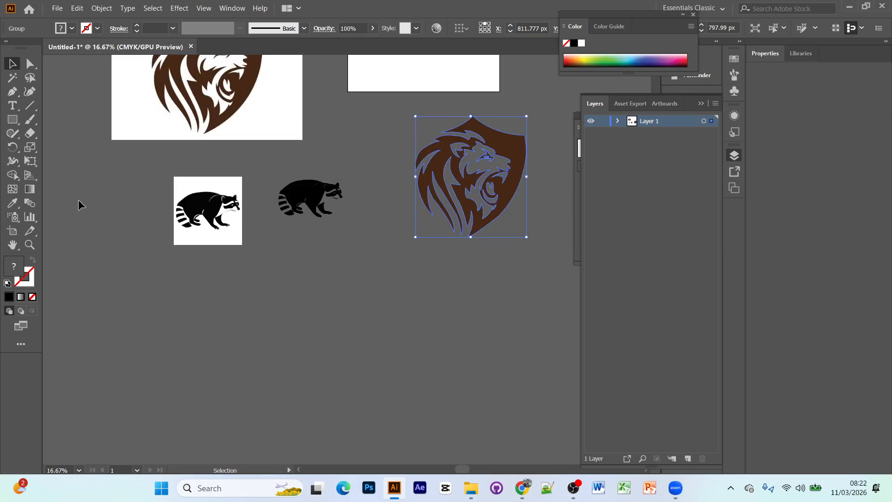
pyautogui.scroll(-2, 495, 271)
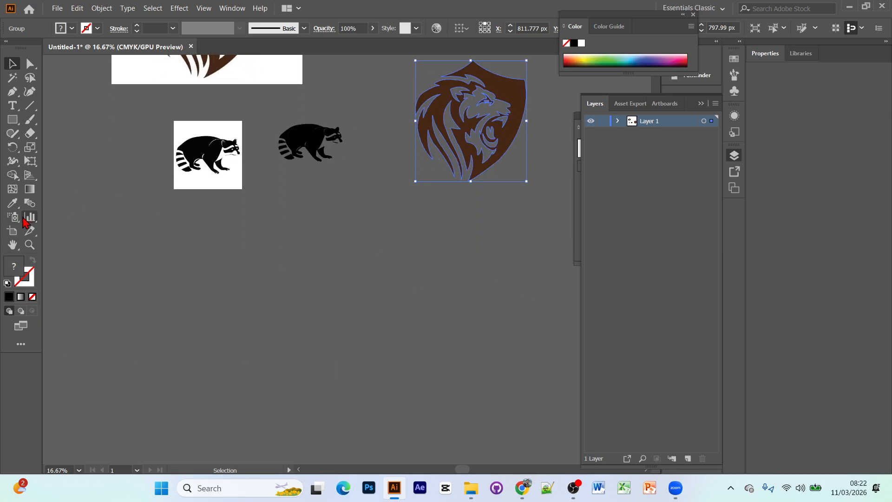
pyautogui.click(13, 231)
pyautogui.moveTo(116, 218); pyautogui.dragTo(519, 419)
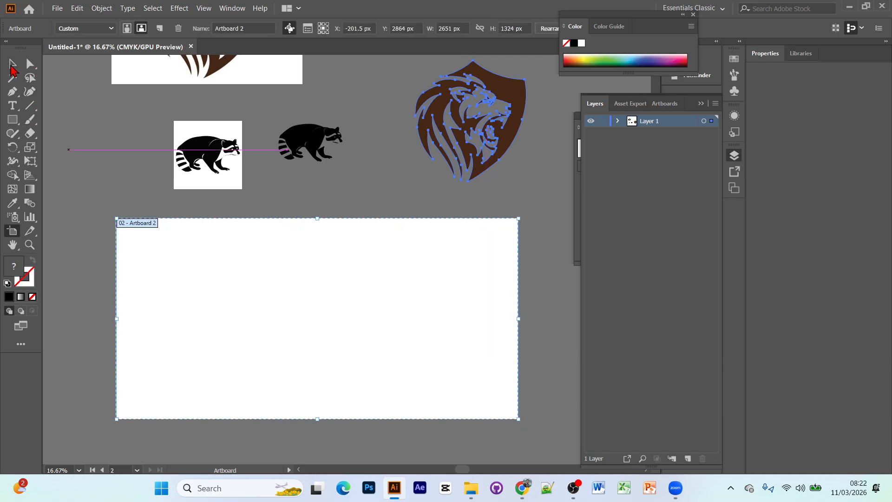
pyautogui.click(13, 64)
pyautogui.click(322, 241)
pyautogui.scroll(4, 429, 283)
pyautogui.scroll(-1, 407, 281)
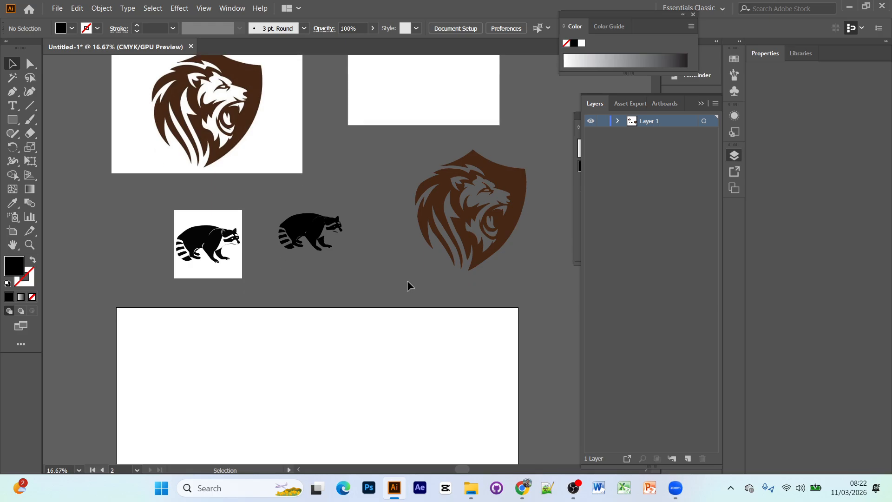
# Step: Delete the wide second artboard below the artwork
pyautogui.press('a')
pyautogui.hotkey('ctrl', '-')
pyautogui.hotkey('ctrl', '-')
pyautogui.hotkey('ctrl', '-')
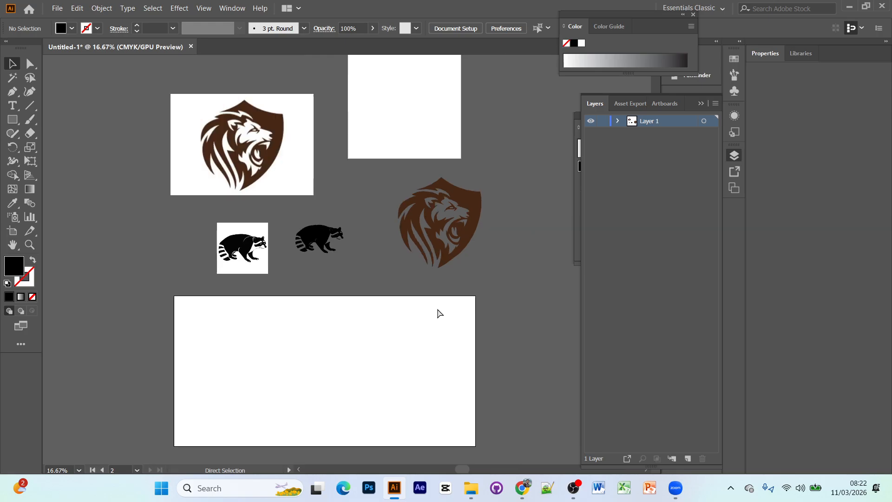
pyautogui.hotkey('shift', 'o')
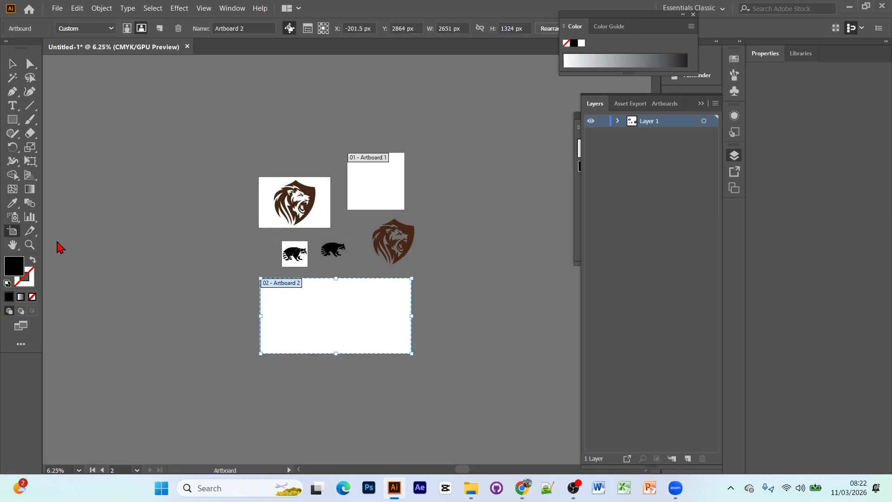
pyautogui.press('Delete')
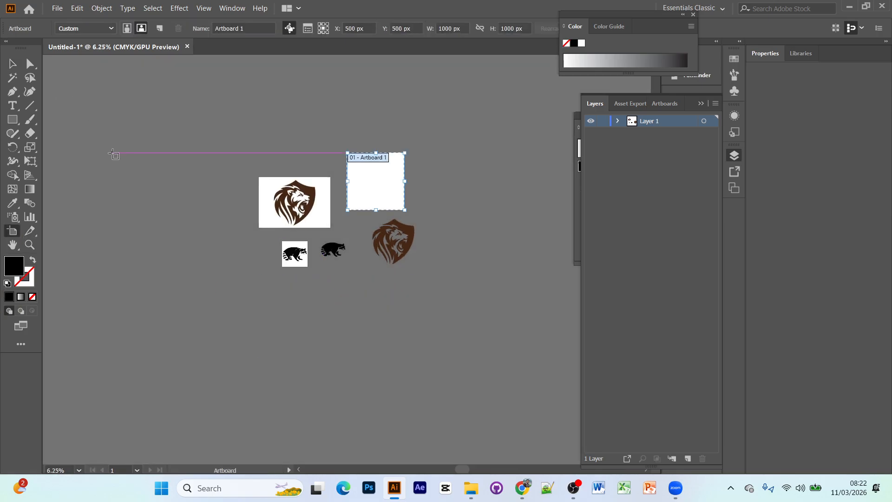
# Step: Move the lion reference image well away from the artboard and place a 1000 by 1000 px artboard copy to the original's left
pyautogui.press('v')
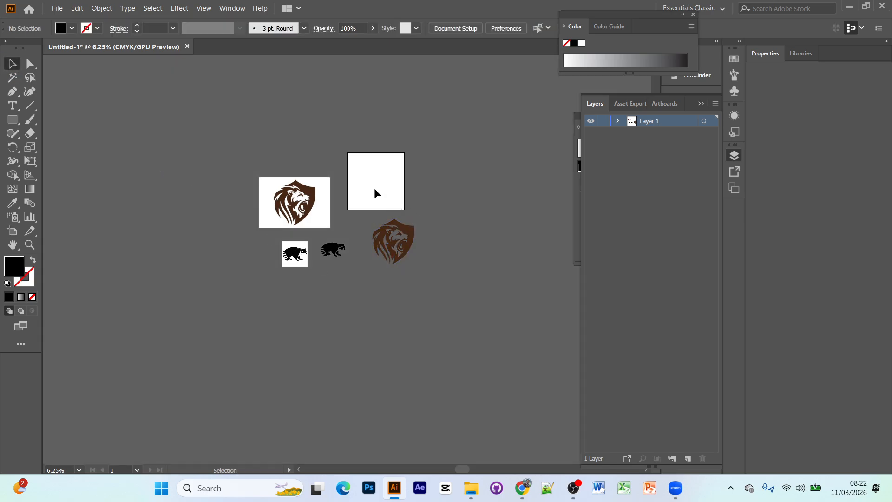
pyautogui.moveTo(314, 195); pyautogui.dragTo(162, 133)
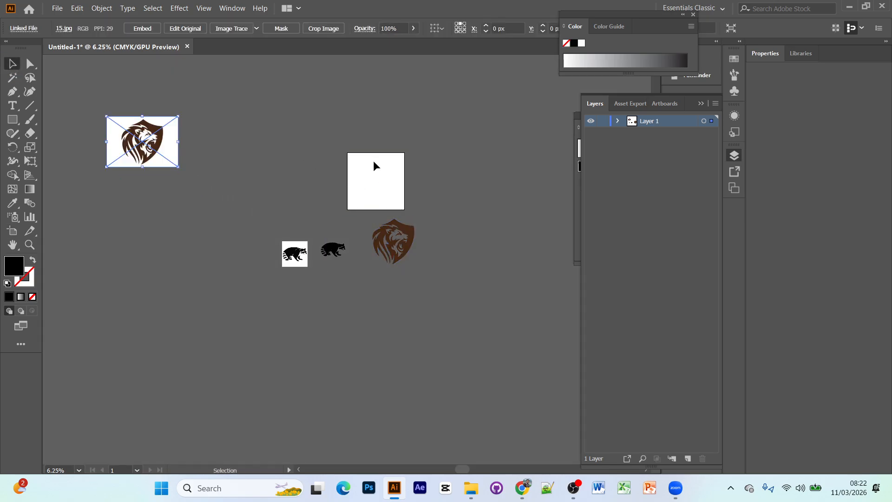
pyautogui.click(373, 160)
pyautogui.click(12, 231)
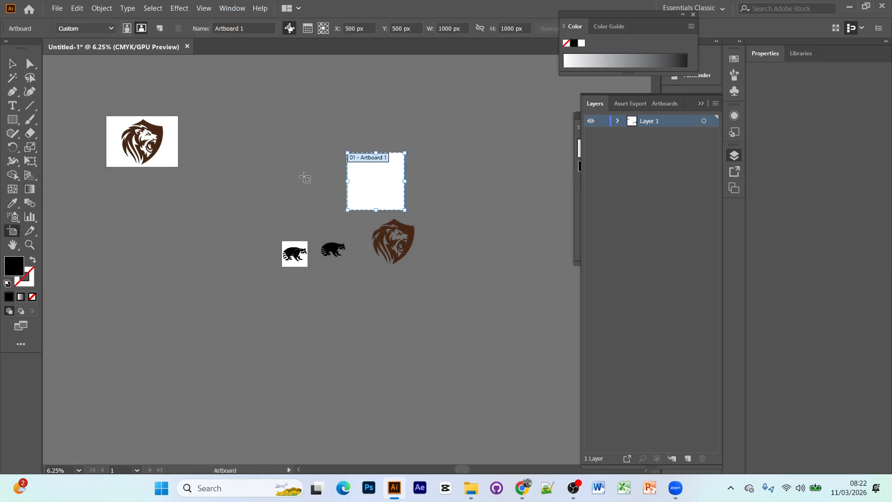
pyautogui.moveTo(384, 193); pyautogui.dragTo(303, 195)
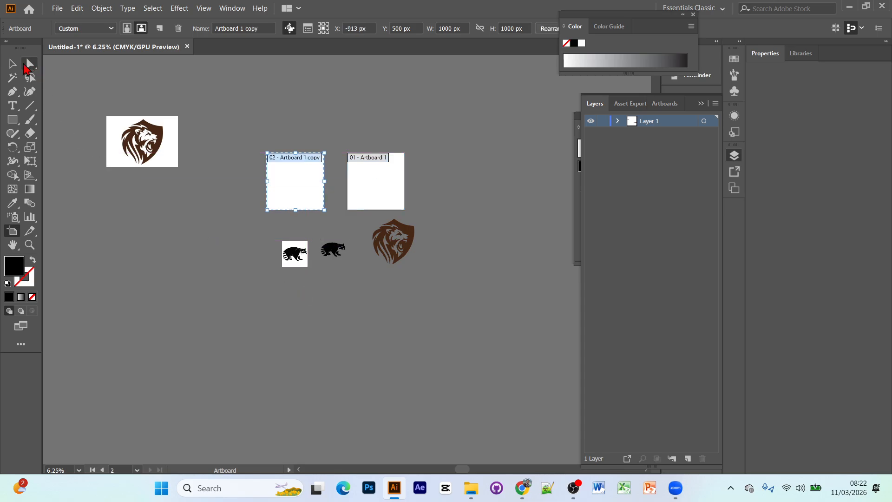
# Step: Place the traced lion shield logo on the original artboard and the traced raccoon on the copied artboard
pyautogui.press('v')
pyautogui.click(392, 233)
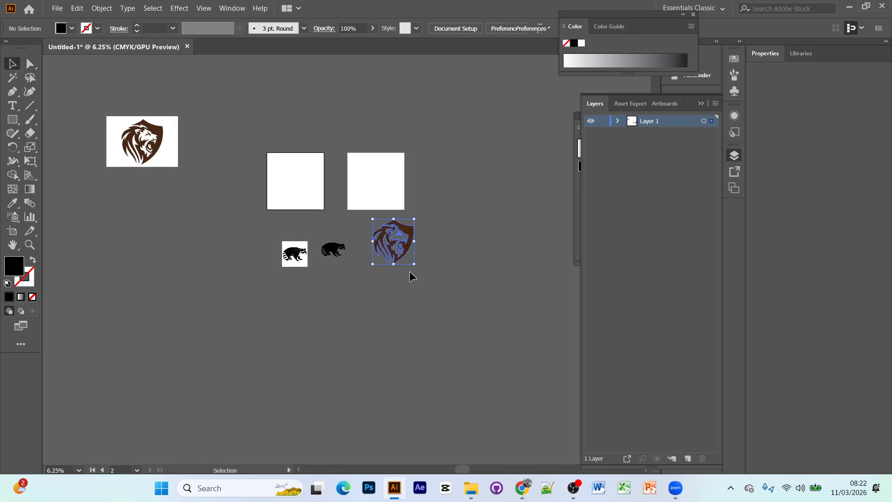
pyautogui.moveTo(393, 246); pyautogui.dragTo(372, 193)
pyautogui.moveTo(335, 250); pyautogui.dragTo(299, 185)
pyautogui.click(413, 345)
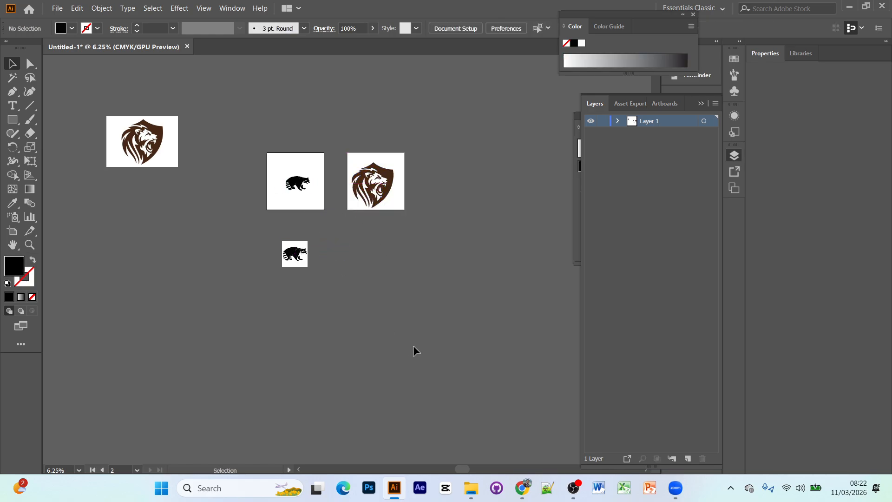
# Step: Examine the traced raccoon and lion logos up close, checking their paths in outline view and their fills in preview
pyautogui.hotkey('ctrl', '=')
pyautogui.hotkey('ctrl', '=')
pyautogui.hotkey('ctrl', '=')
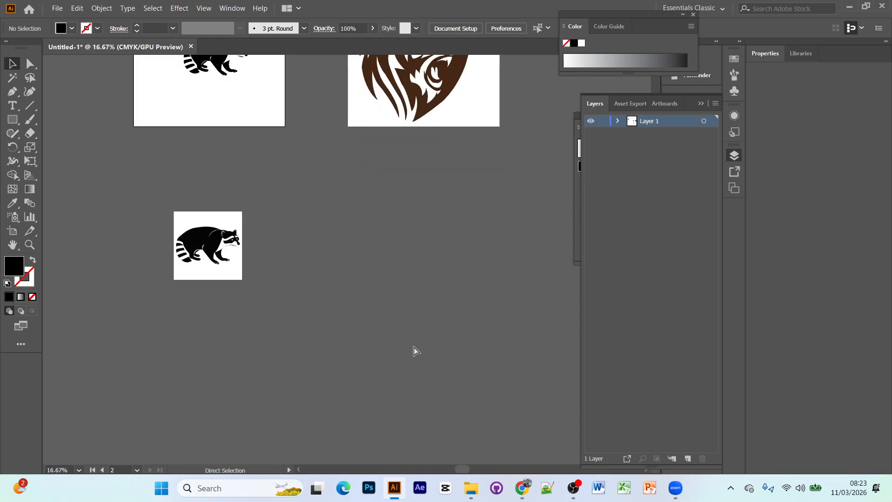
pyautogui.press('space')
pyautogui.moveTo(356, 278); pyautogui.dragTo(433, 476)
pyautogui.hotkey('ctrl', '=')
pyautogui.hotkey('ctrl', '=')
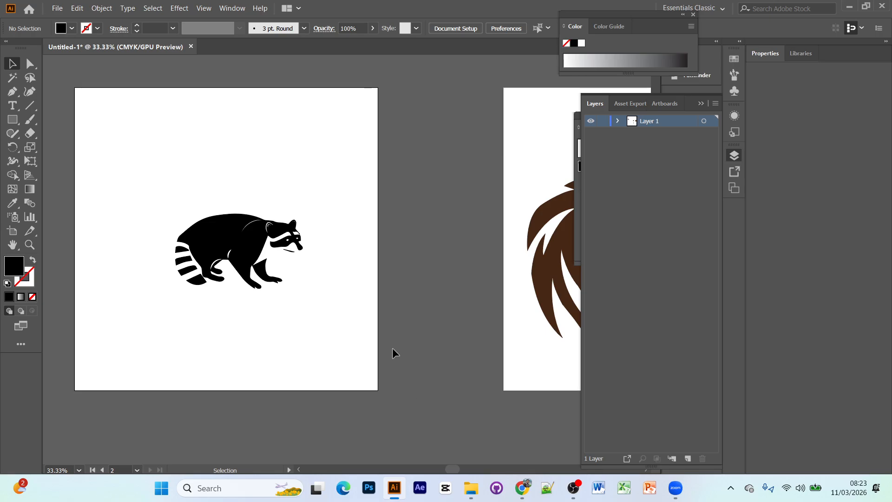
pyautogui.hotkey('ctrl', '-')
pyautogui.press('space')
pyautogui.moveTo(392, 347); pyautogui.dragTo(348, 365)
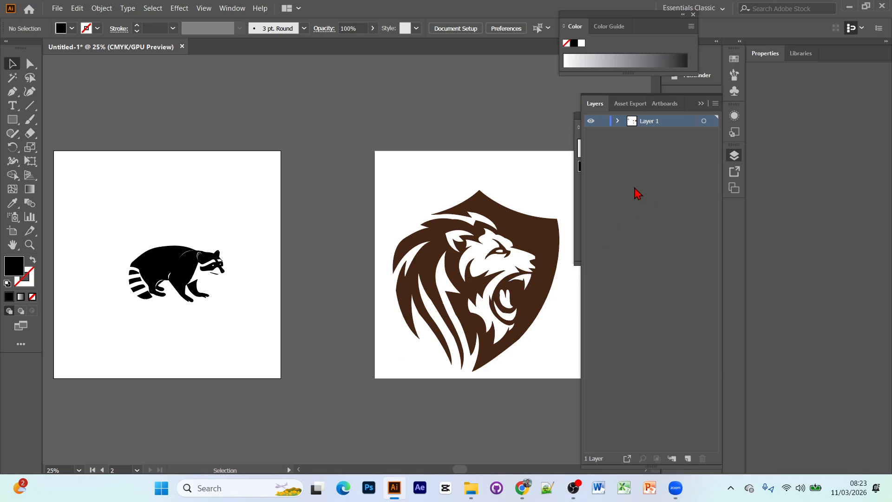
pyautogui.hotkey('ctrl', 'y')
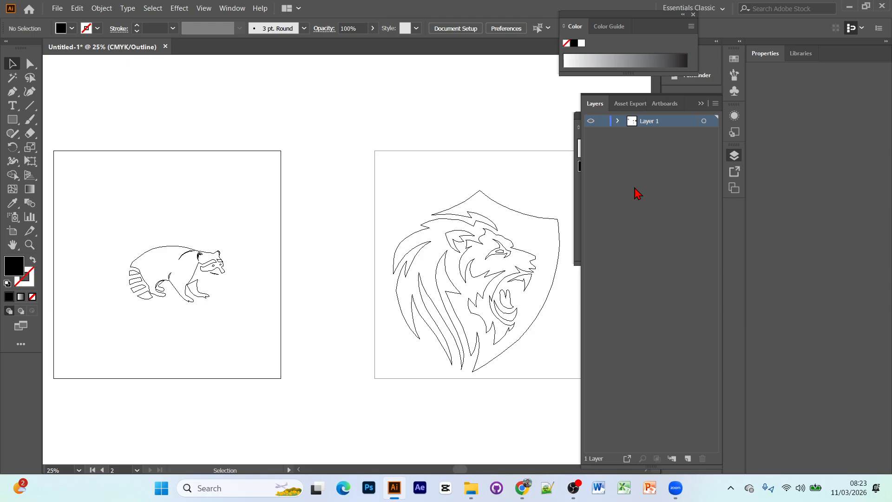
pyautogui.hotkey('ctrl', 'y')
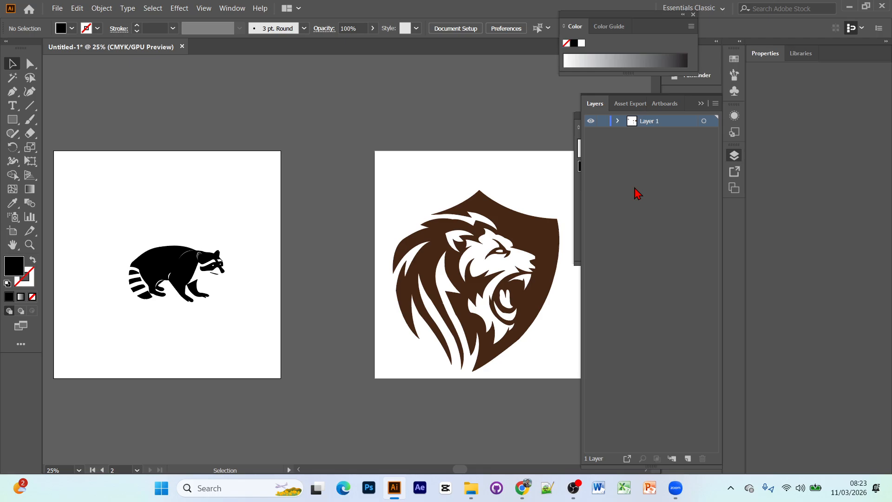
pyautogui.hotkey('ctrl', '-')
pyautogui.hotkey('ctrl', '-')
pyautogui.hotkey('ctrl', '-')
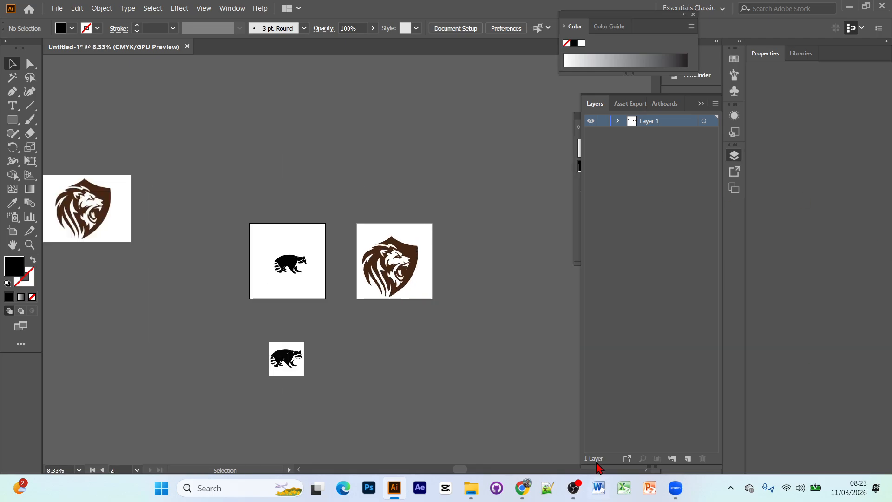